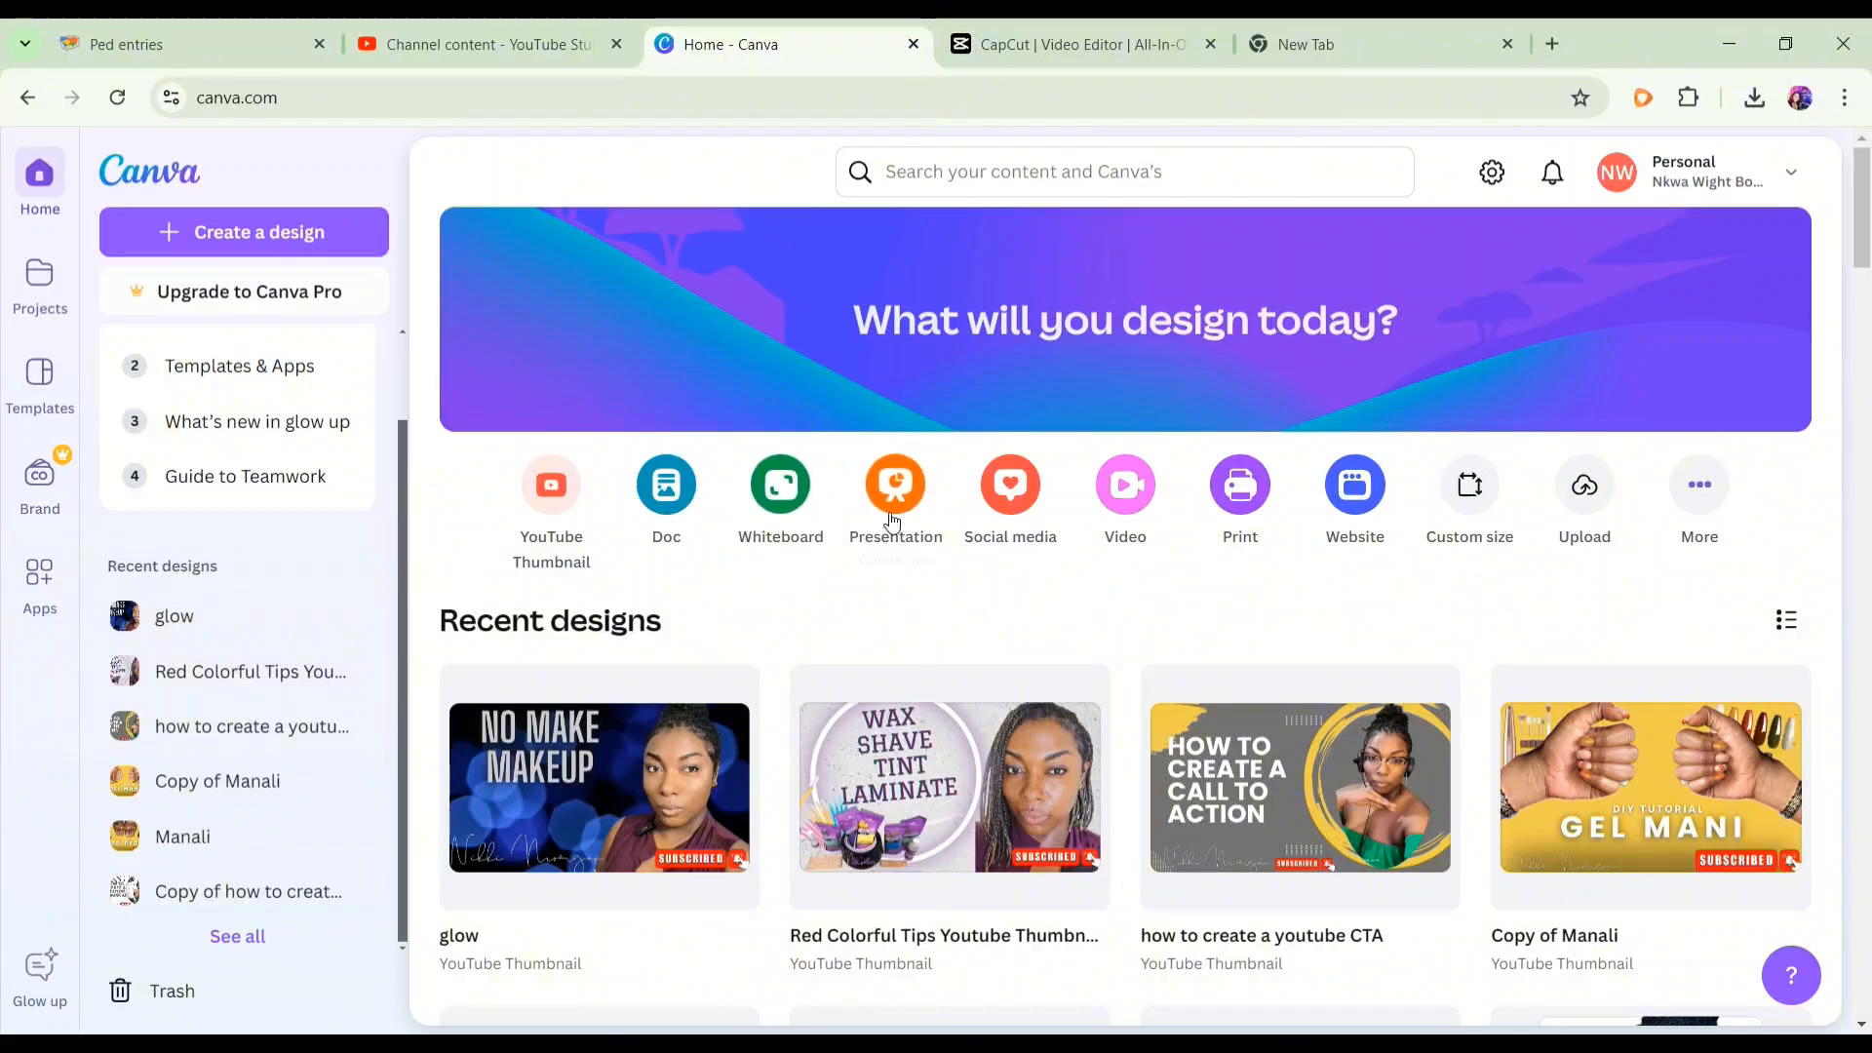
- Create a new blank Presentation design
click(888, 501)
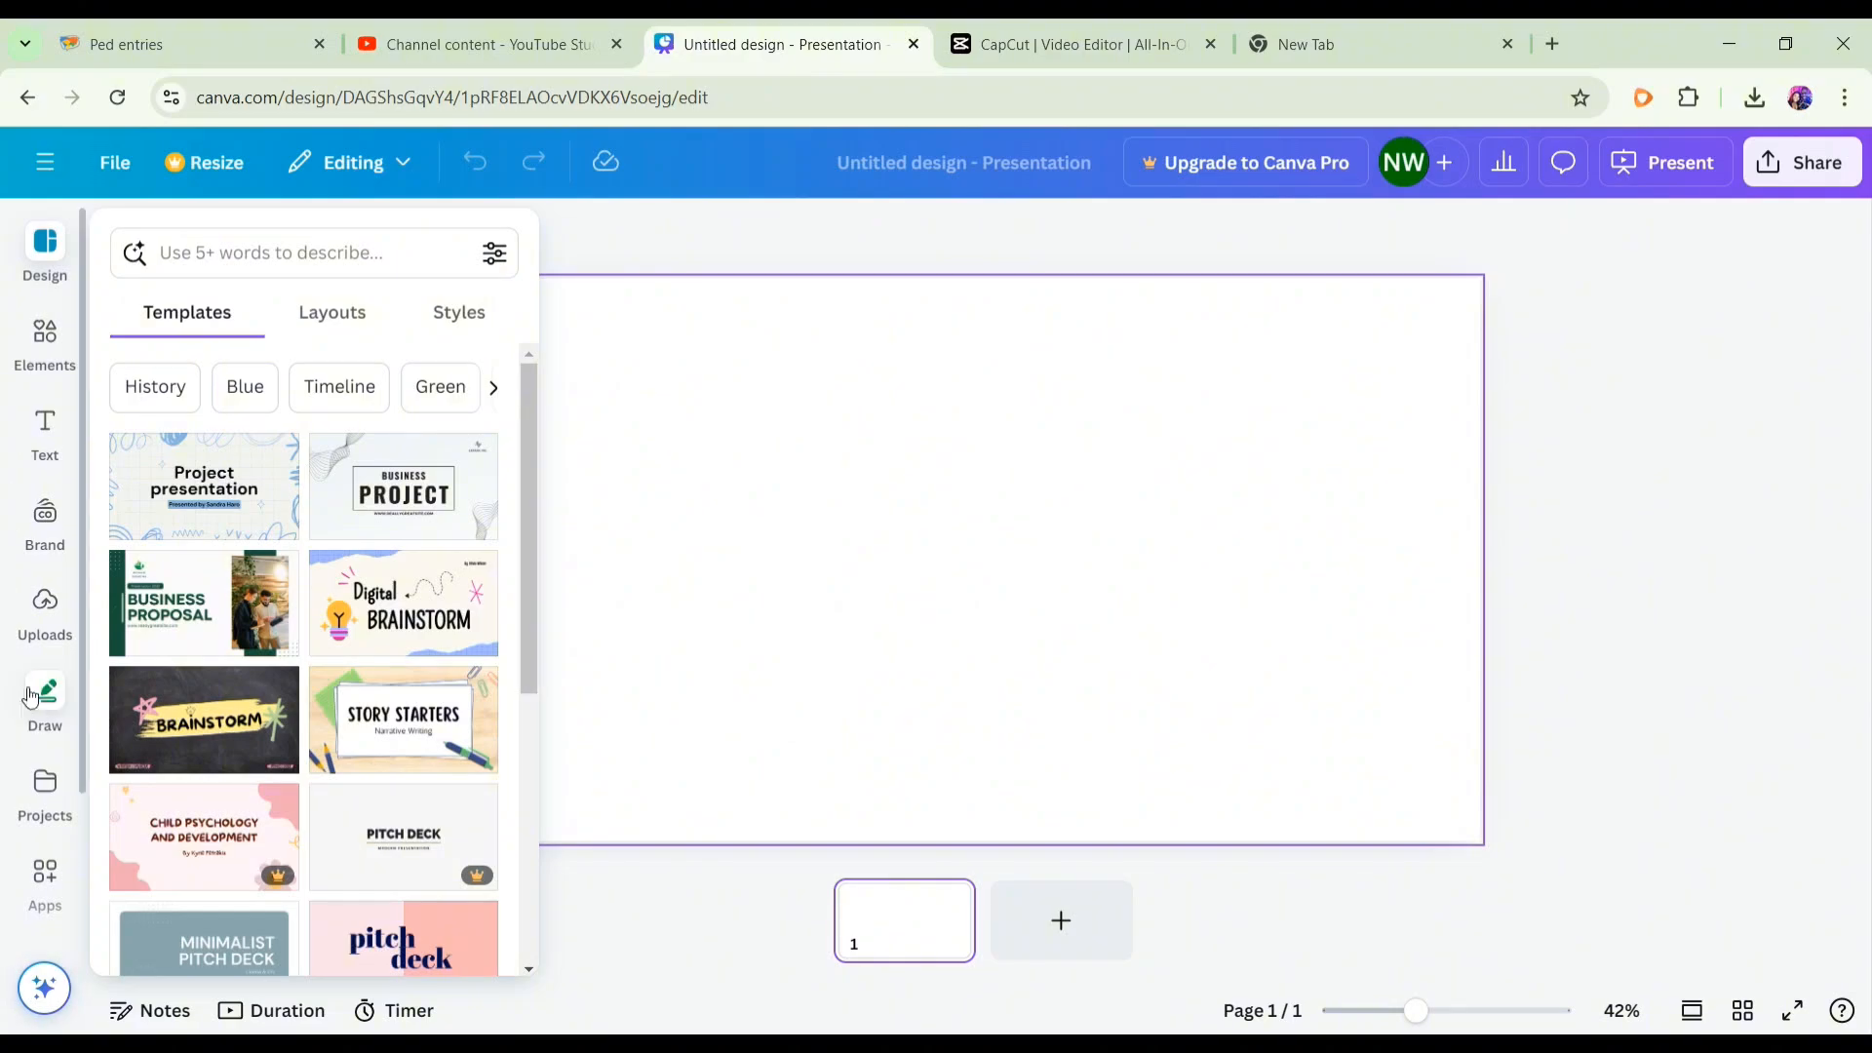
click(886, 410)
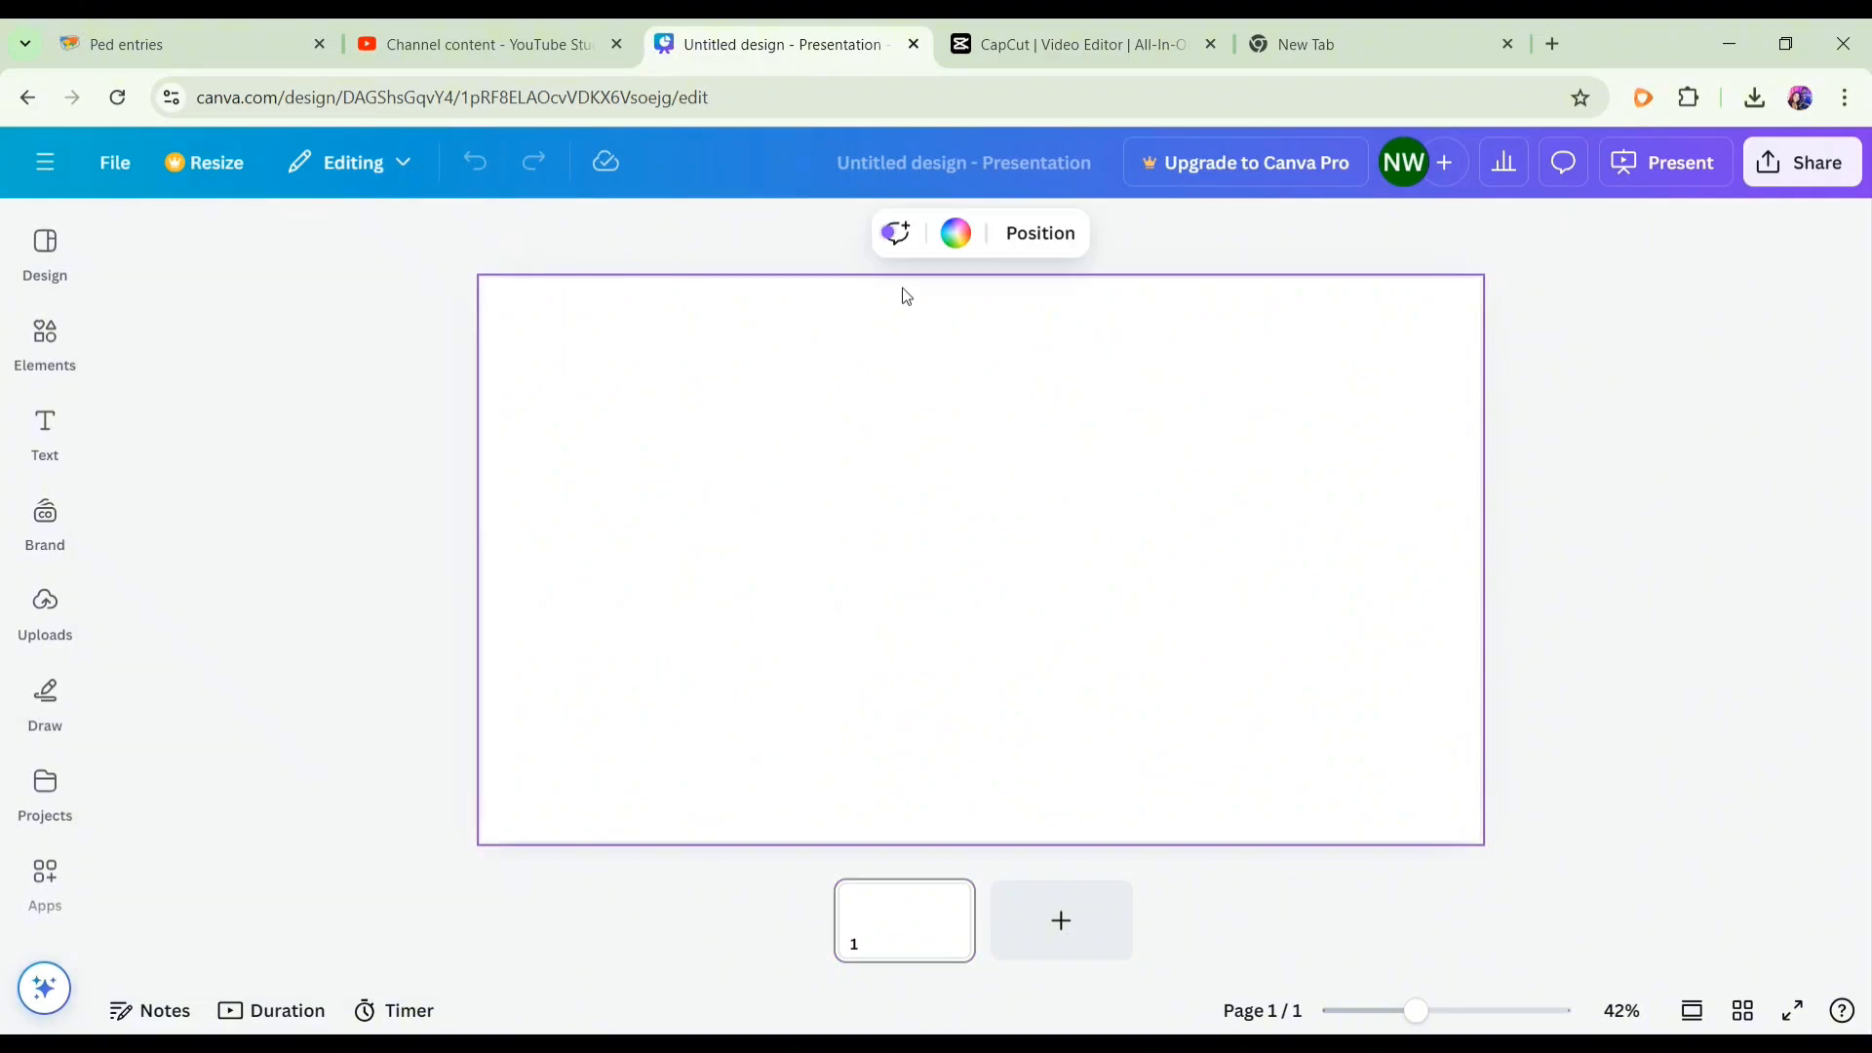
- Set the page background colour to 00b140
click(955, 233)
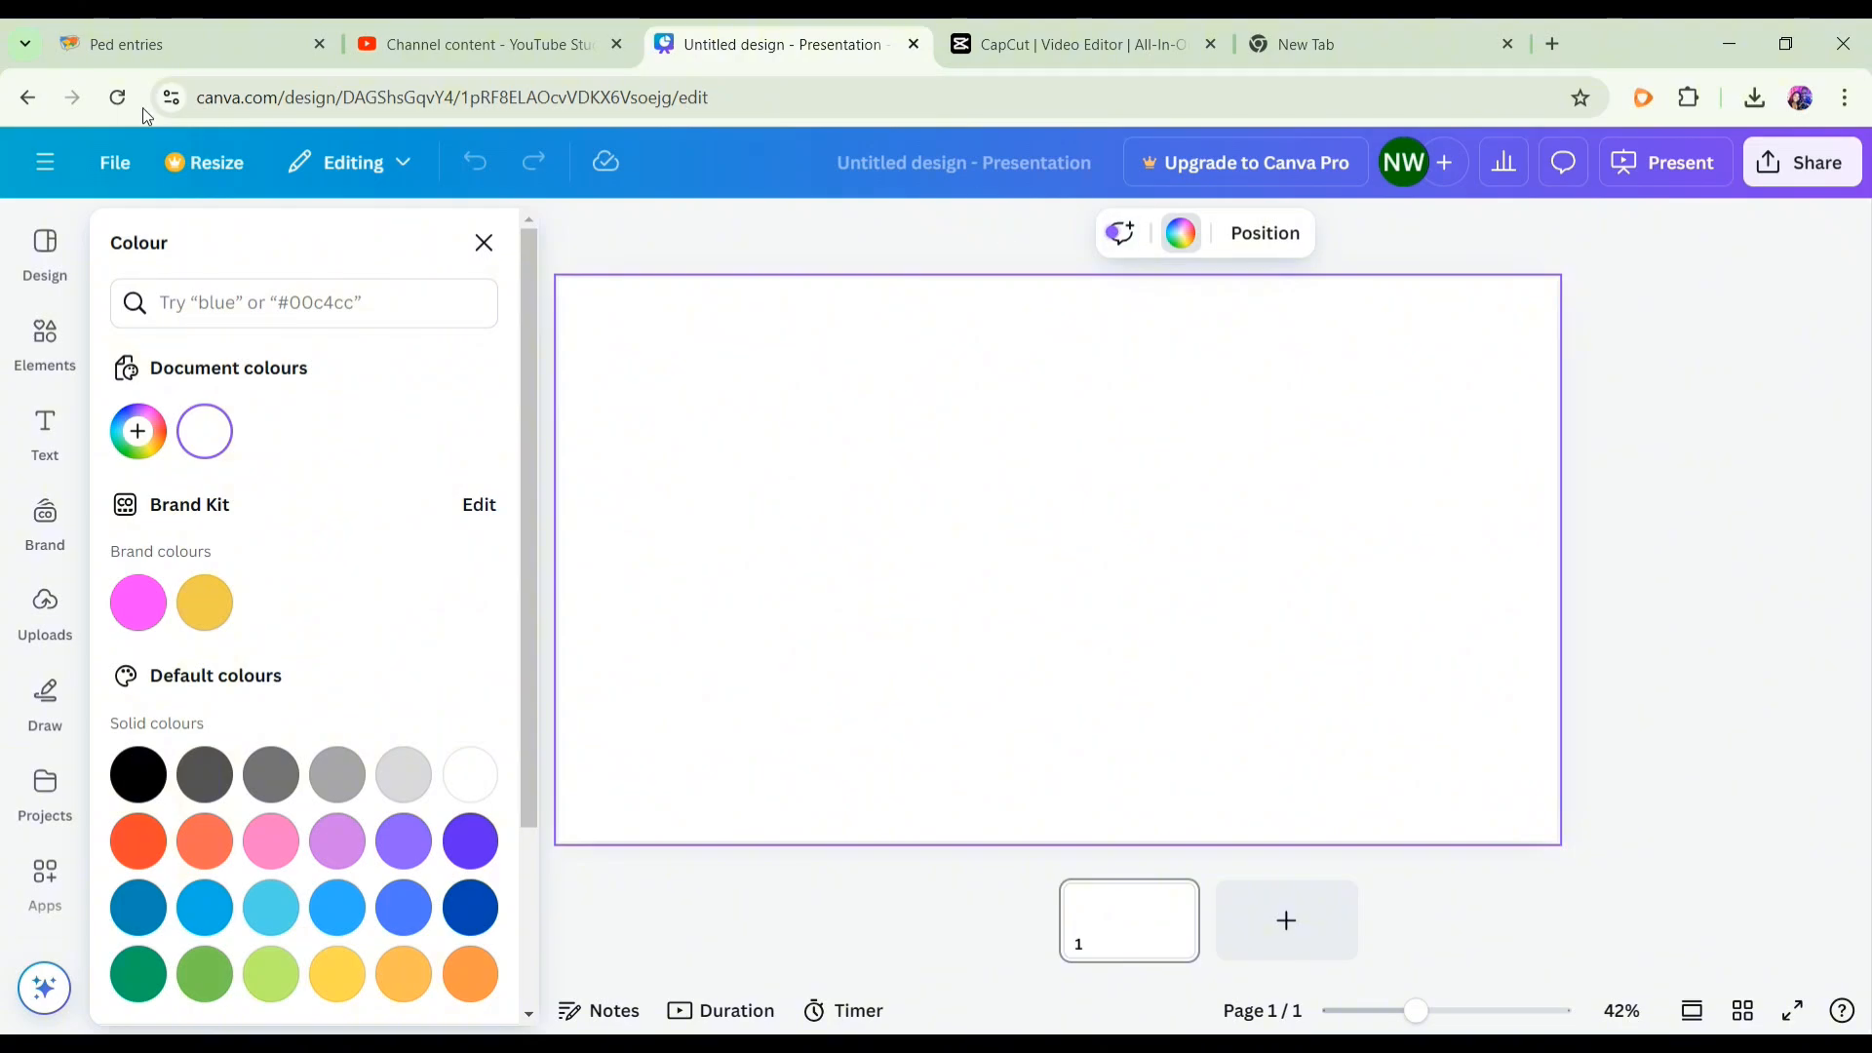
click(288, 306)
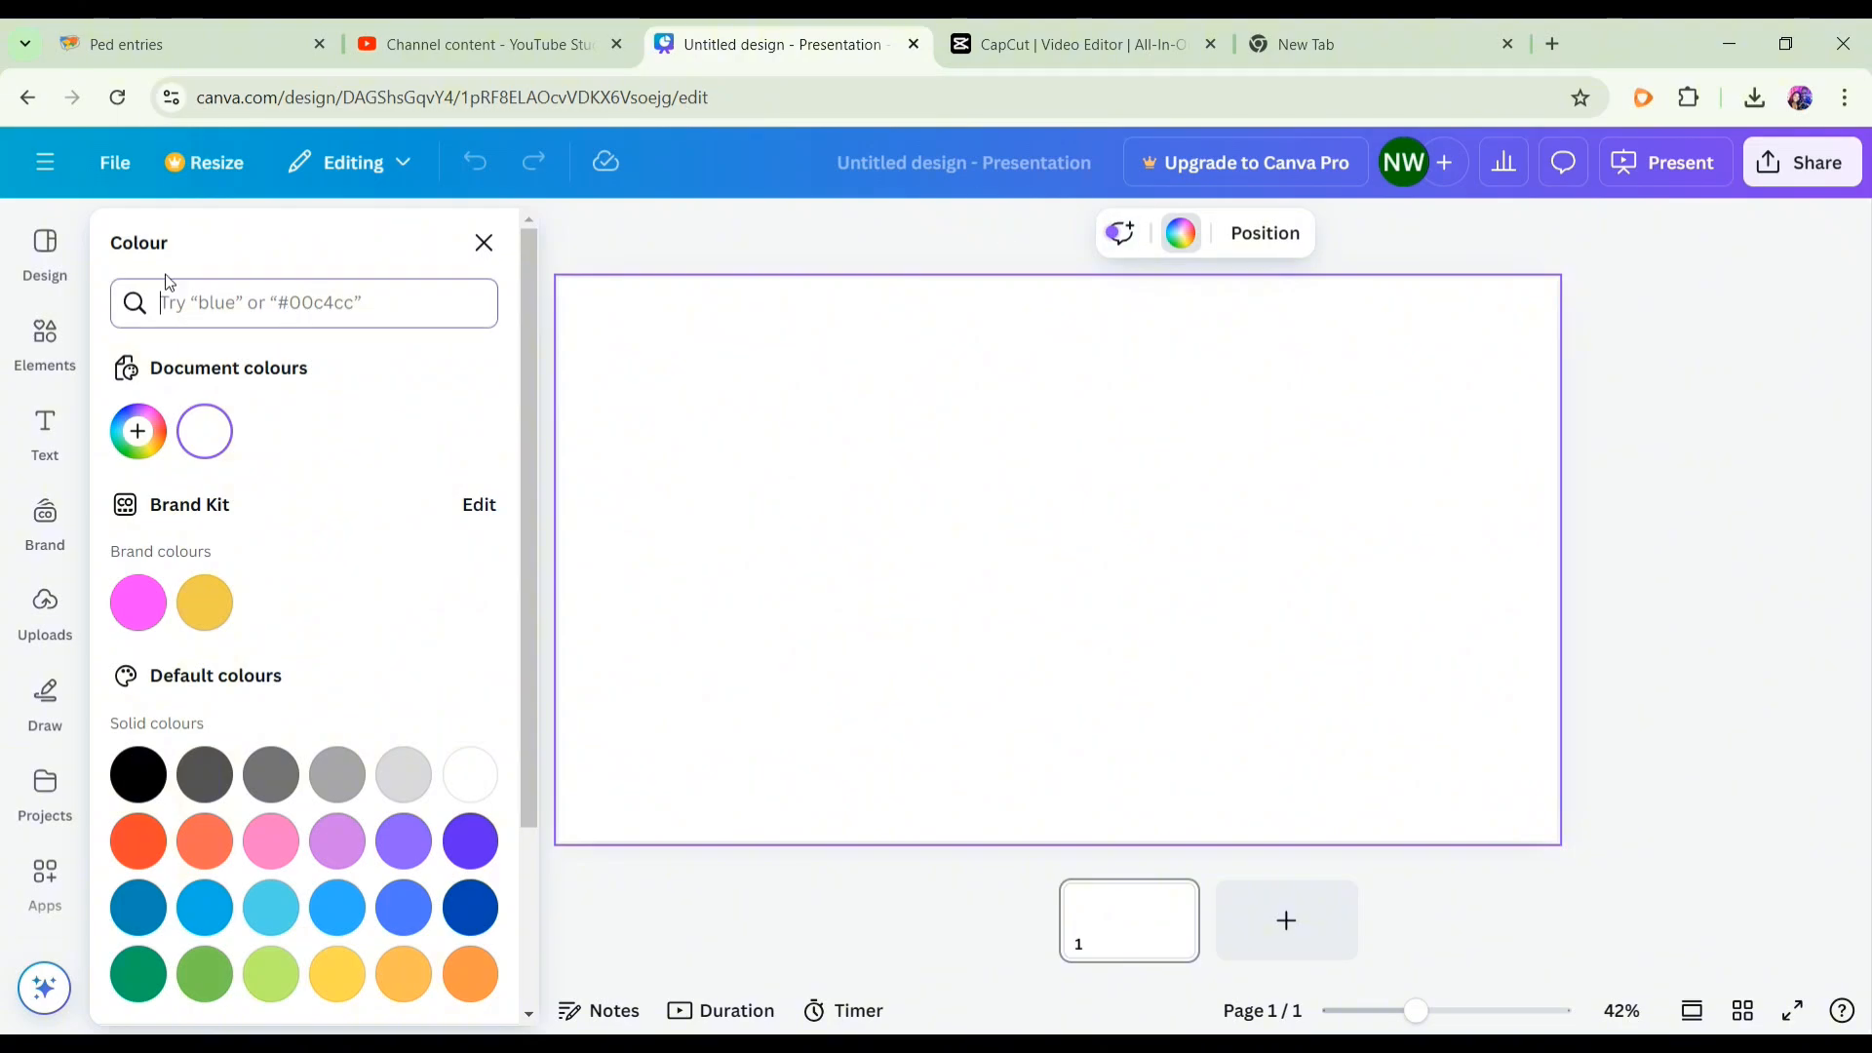
text(00)
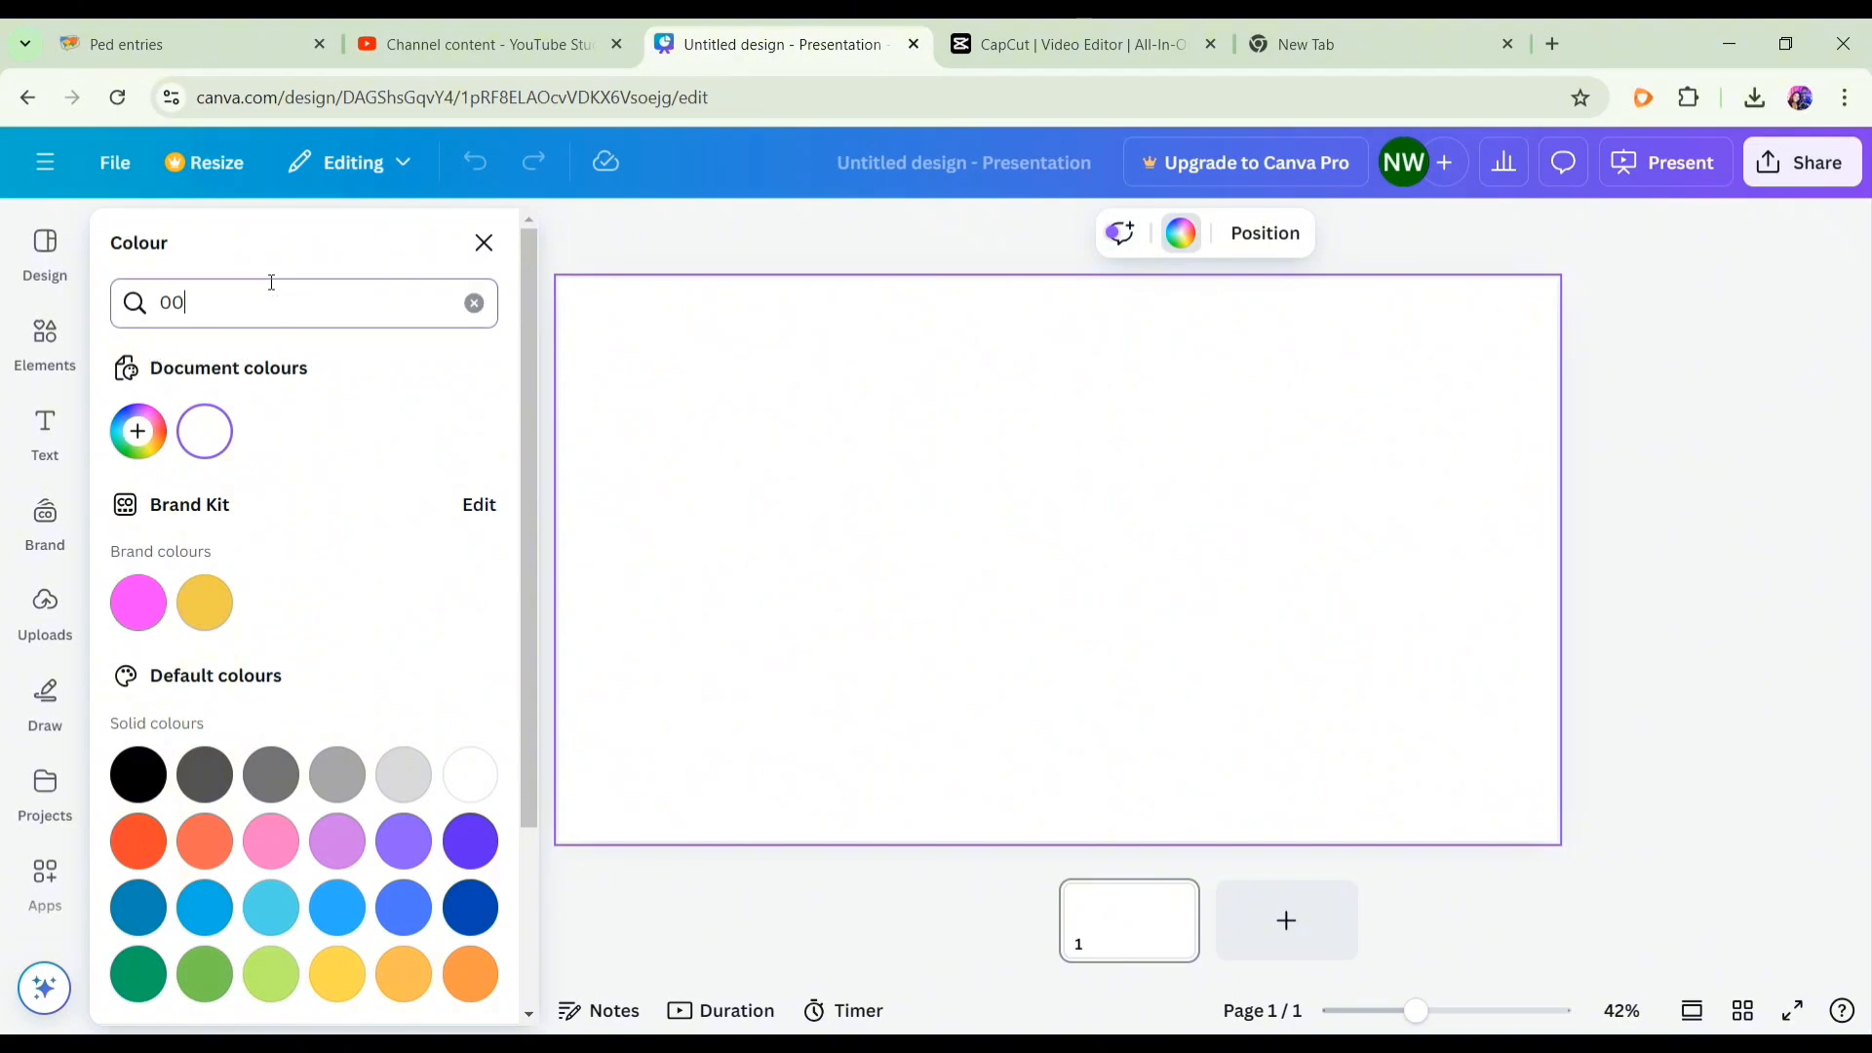
text(b140)
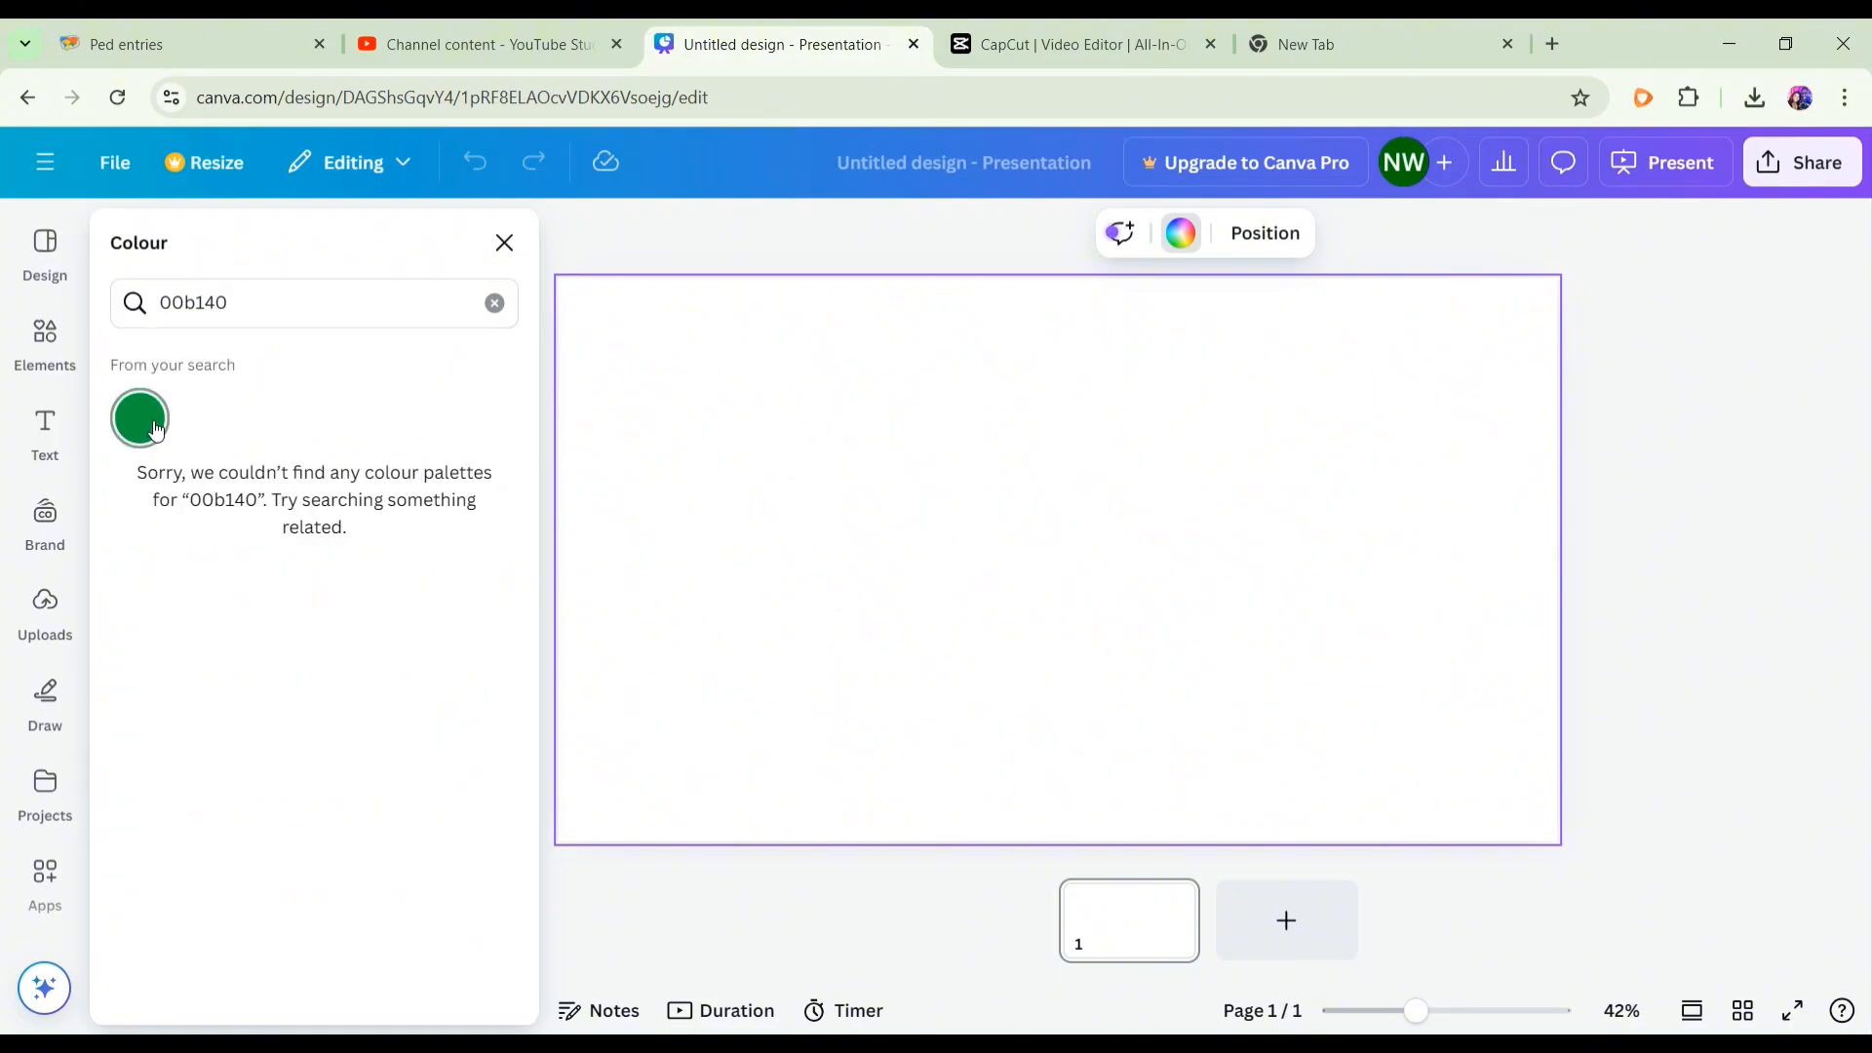
click(151, 425)
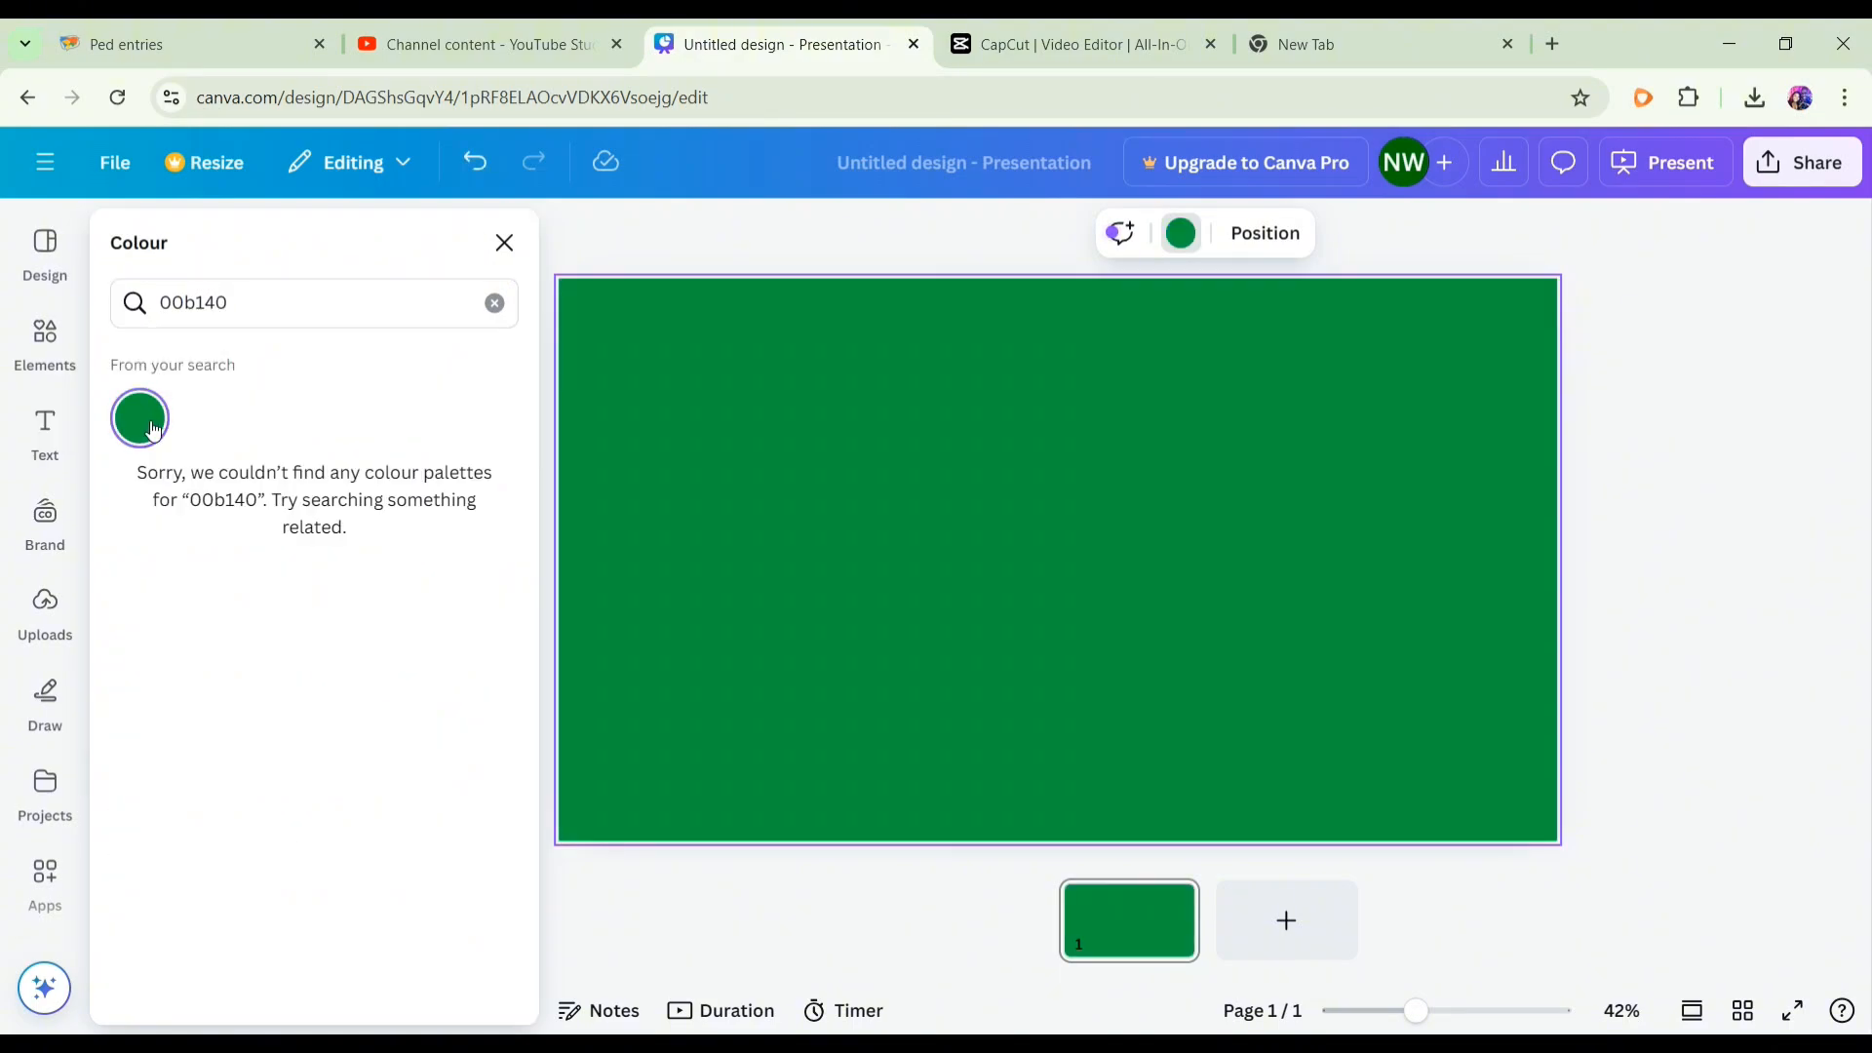
- Add a rounded square shape and stretch it into a wide bar near the slide's lower edge
click(46, 336)
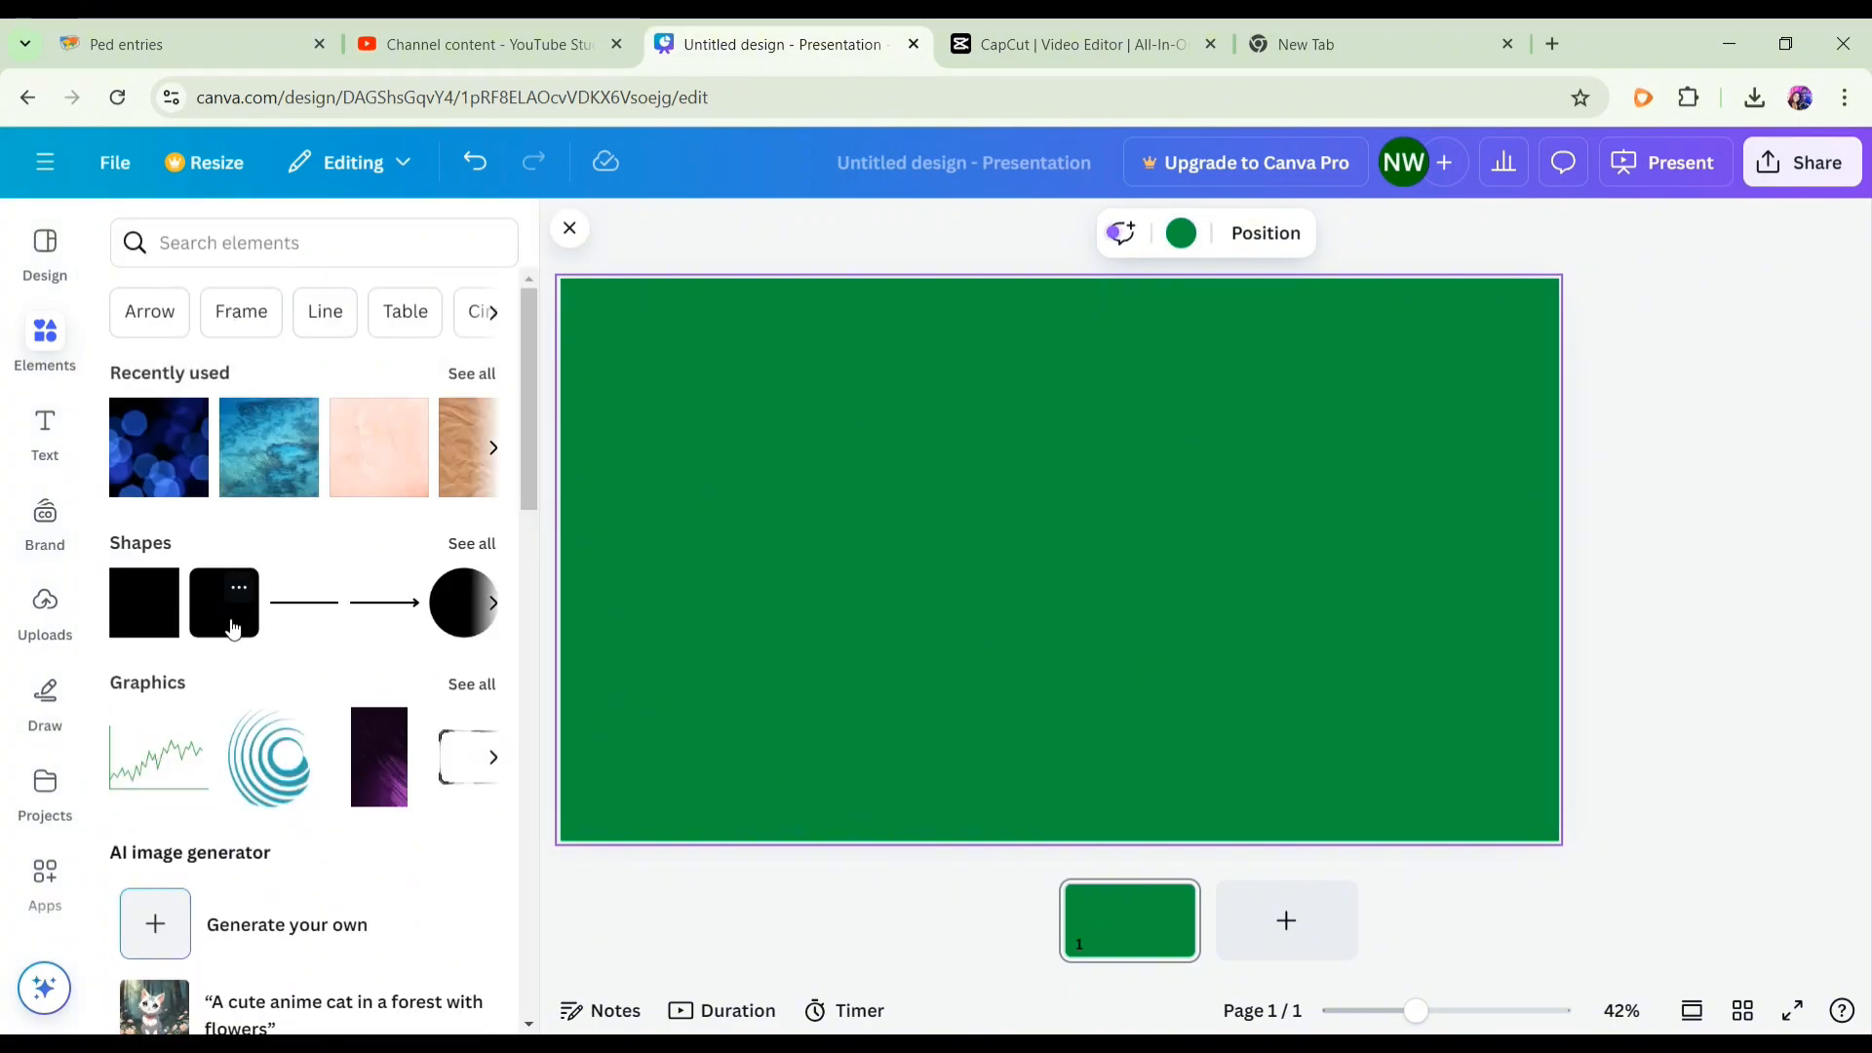
click(234, 627)
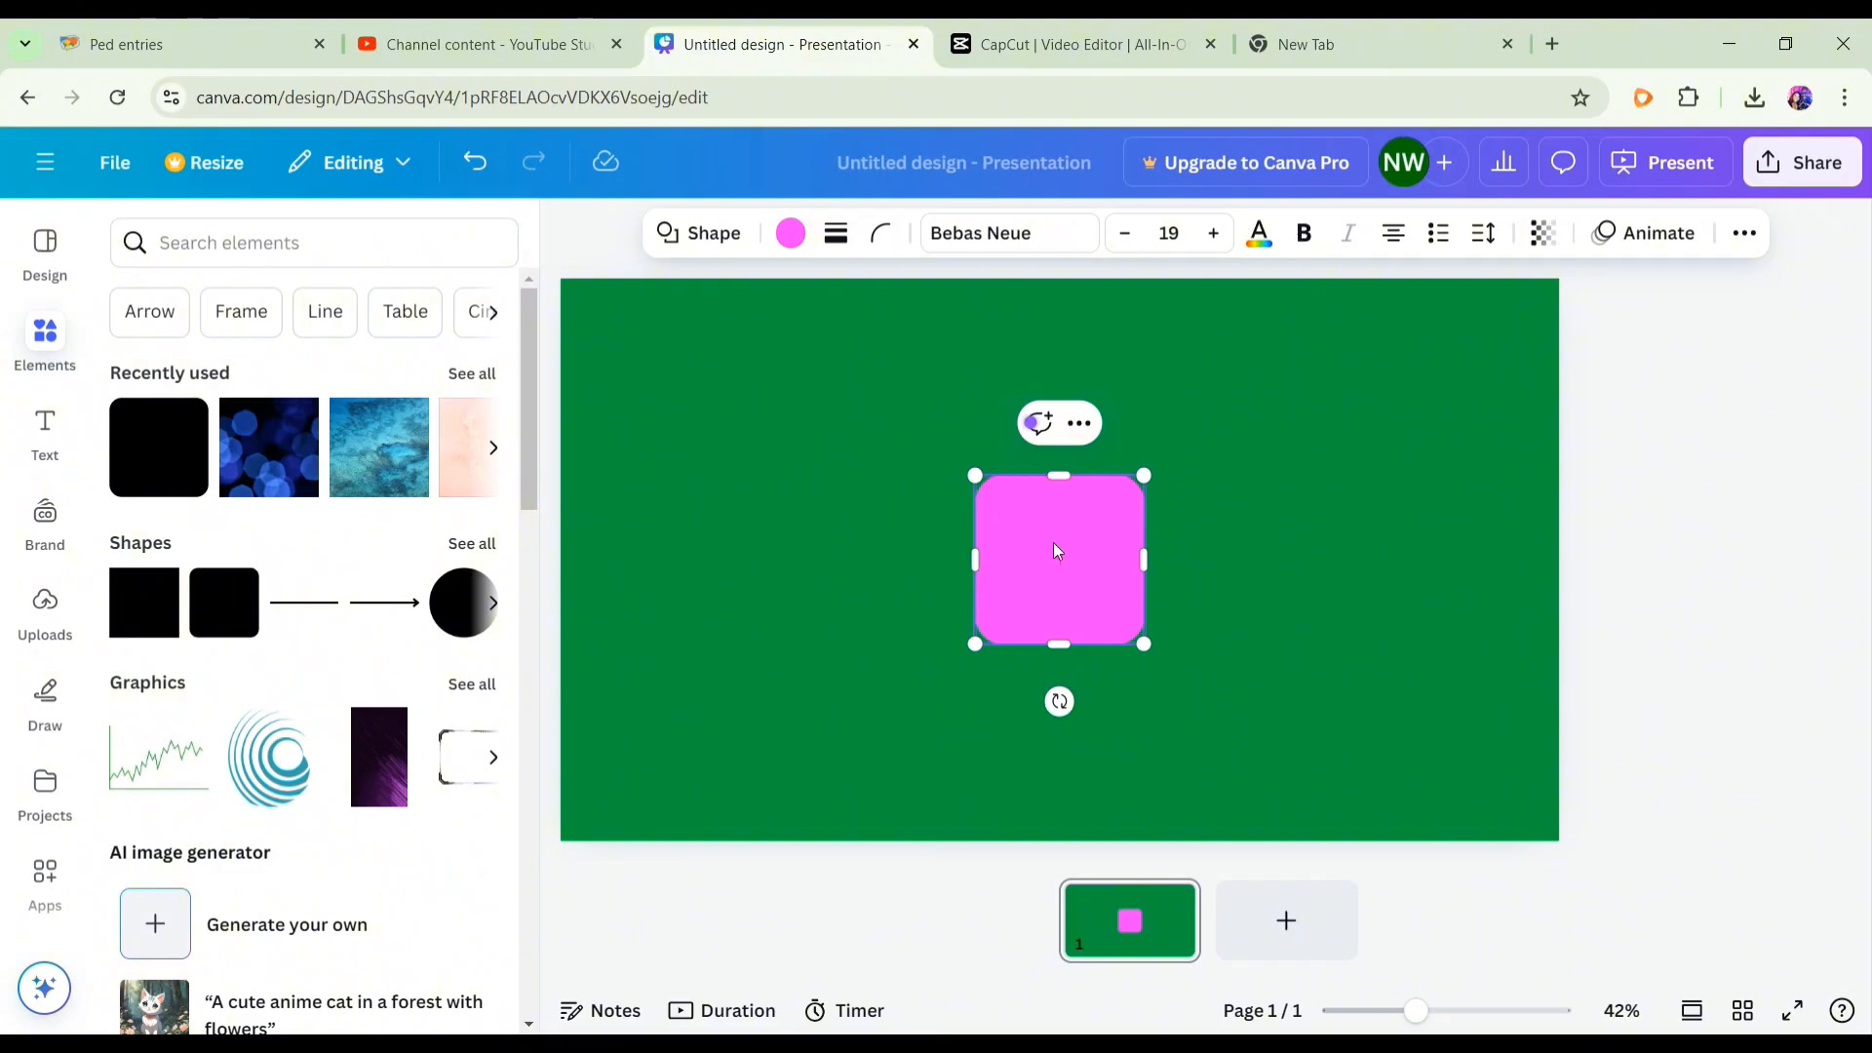
drag(1053, 542, 702, 716)
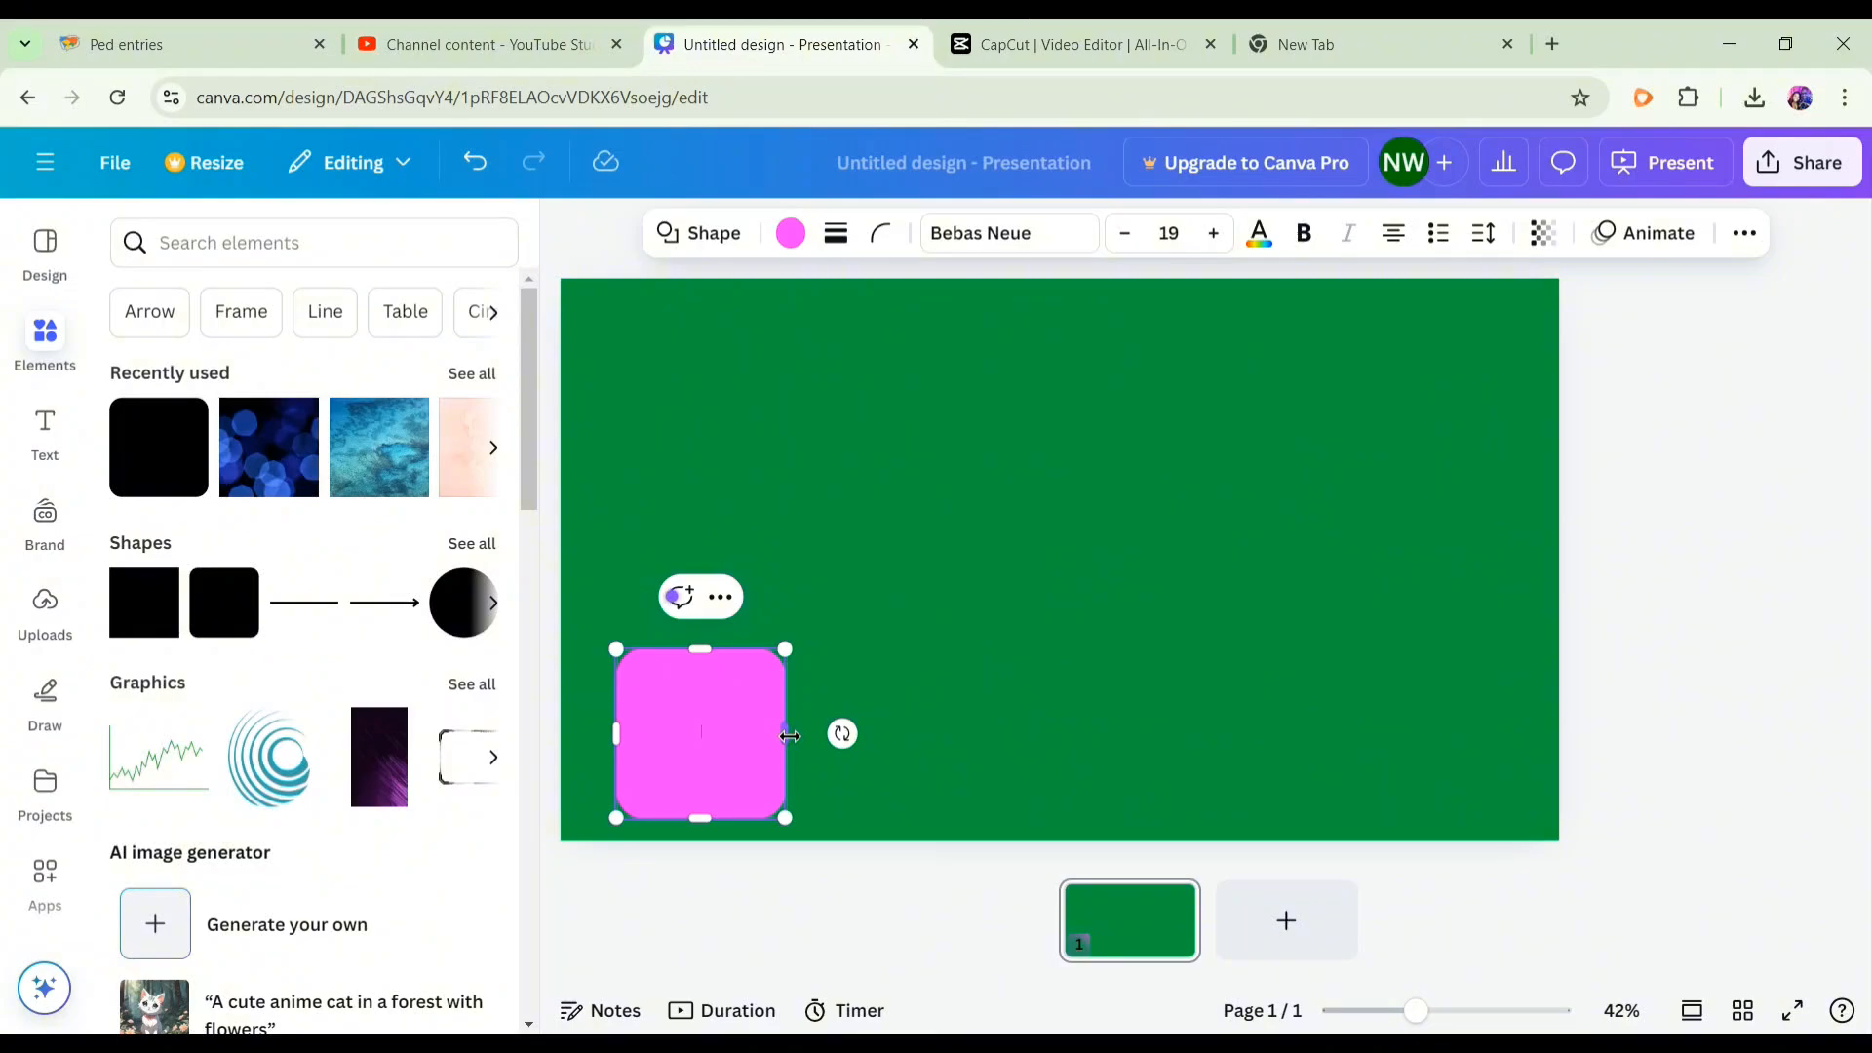
drag(785, 734, 1323, 749)
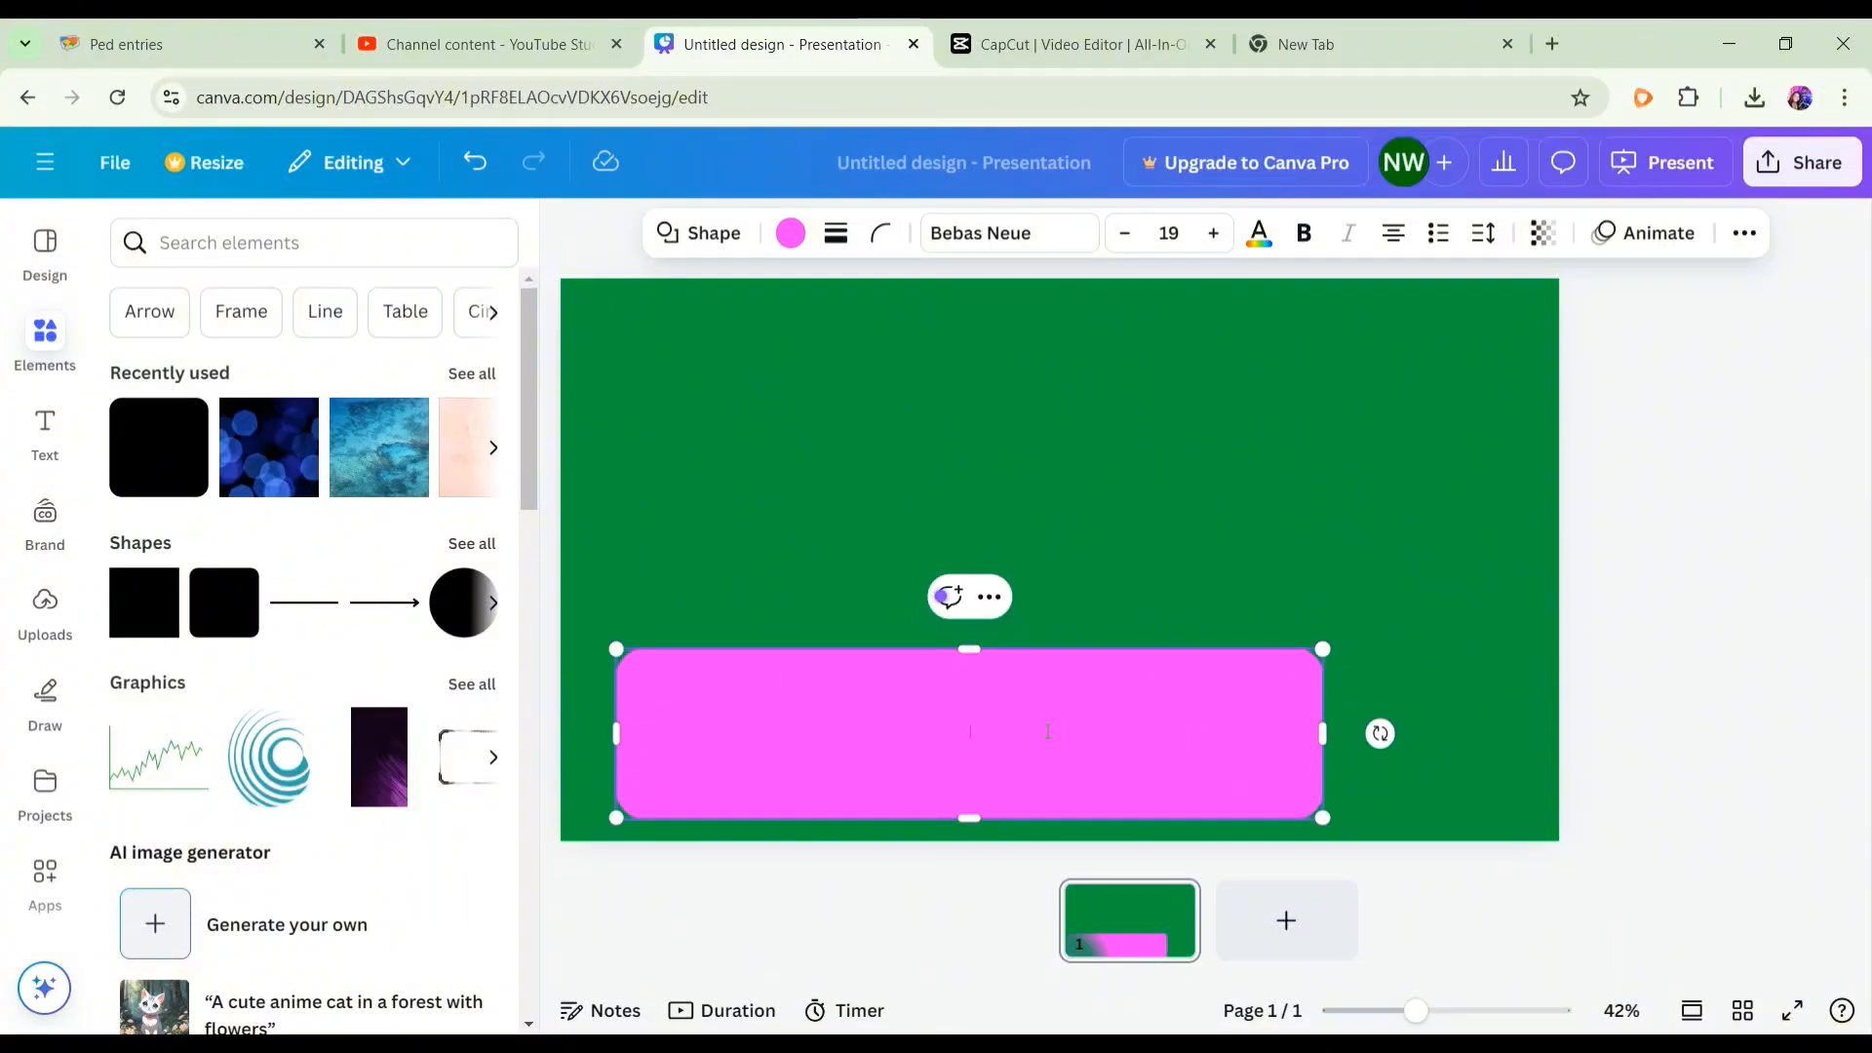
drag(995, 715, 1058, 727)
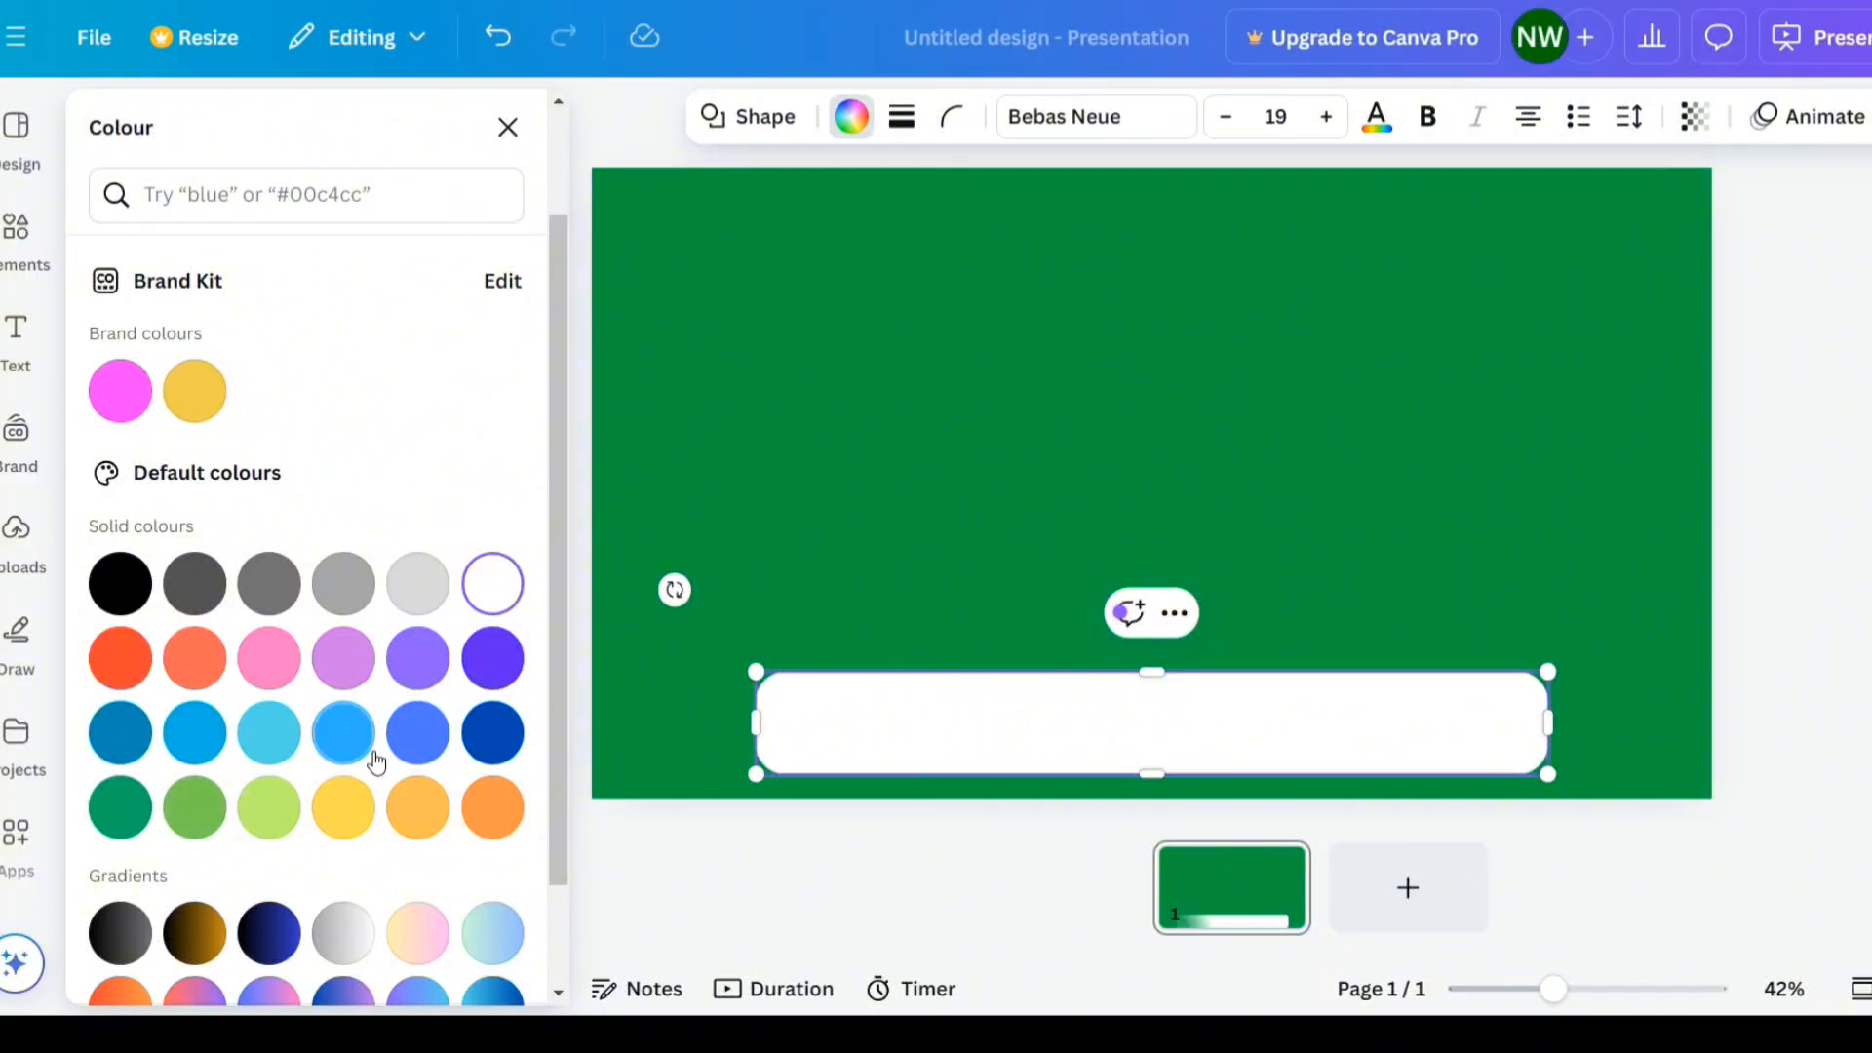
- Fill the bar with the linear gradient from #5170ff to #ff66c4
scroll(378, 770, down, 2)
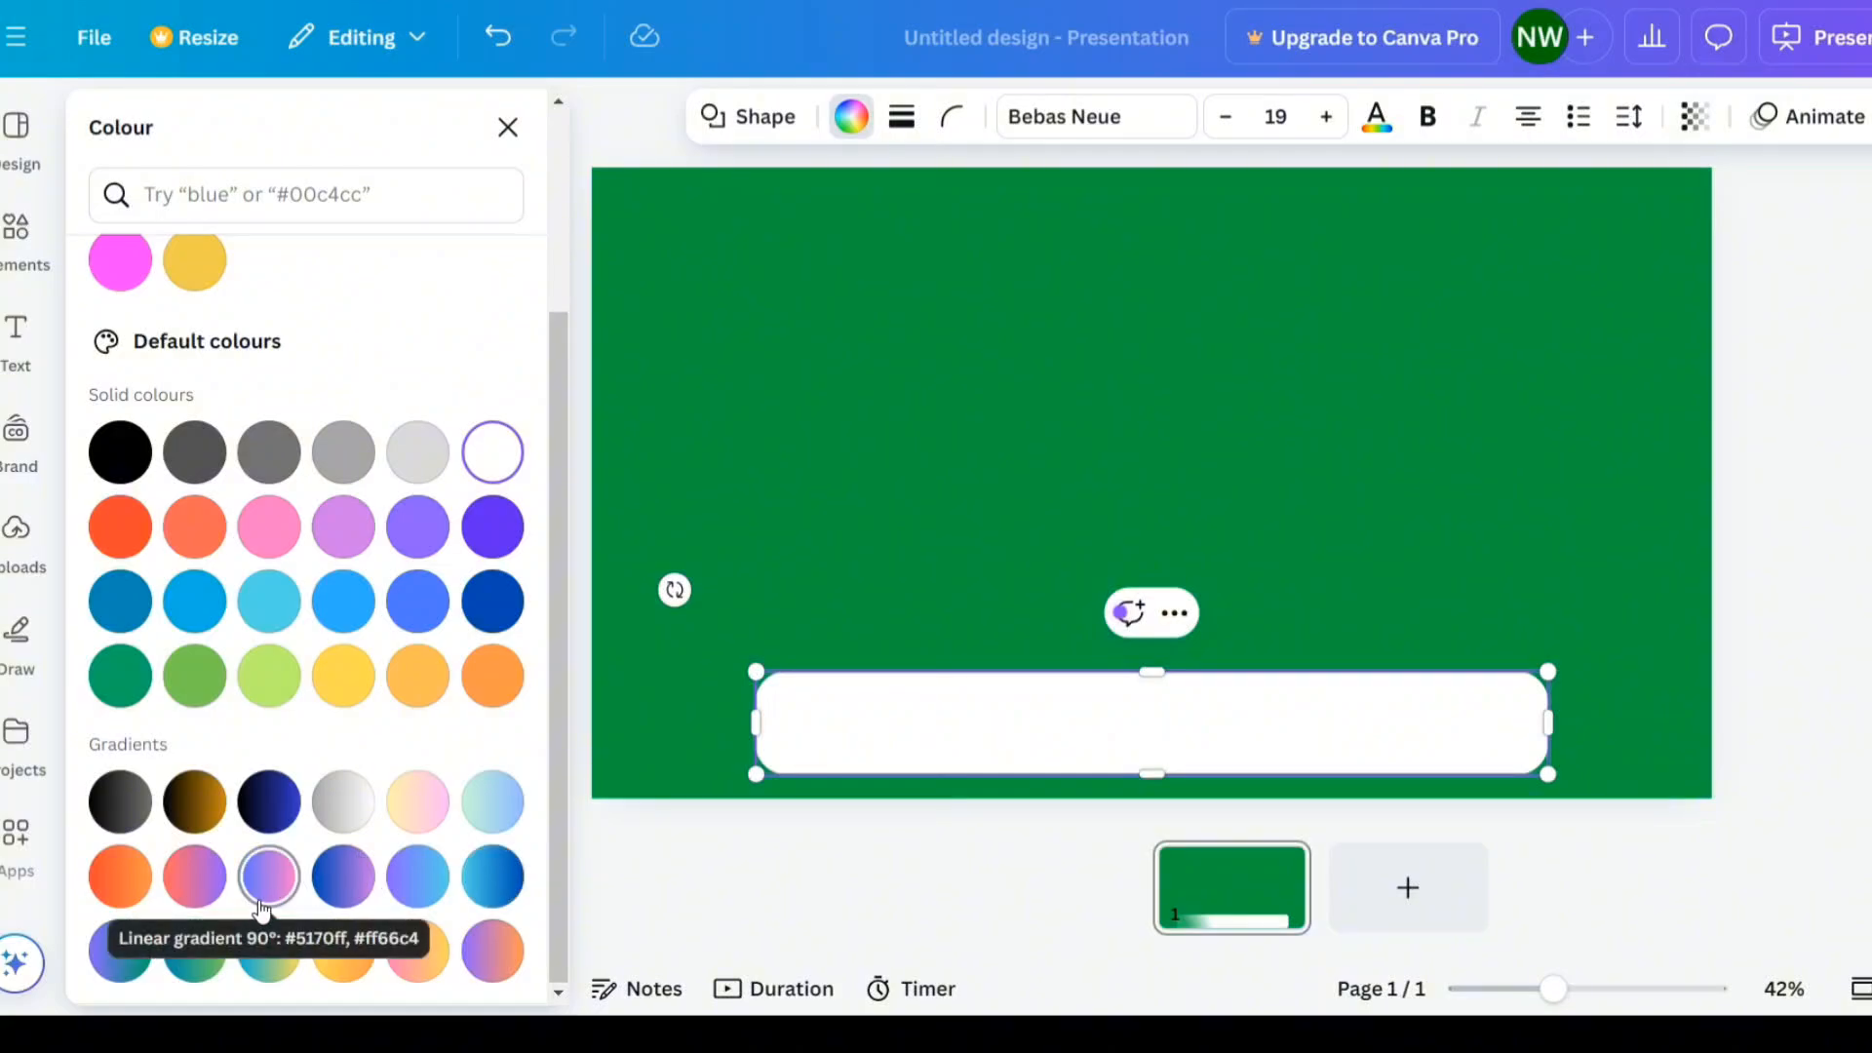
click(269, 895)
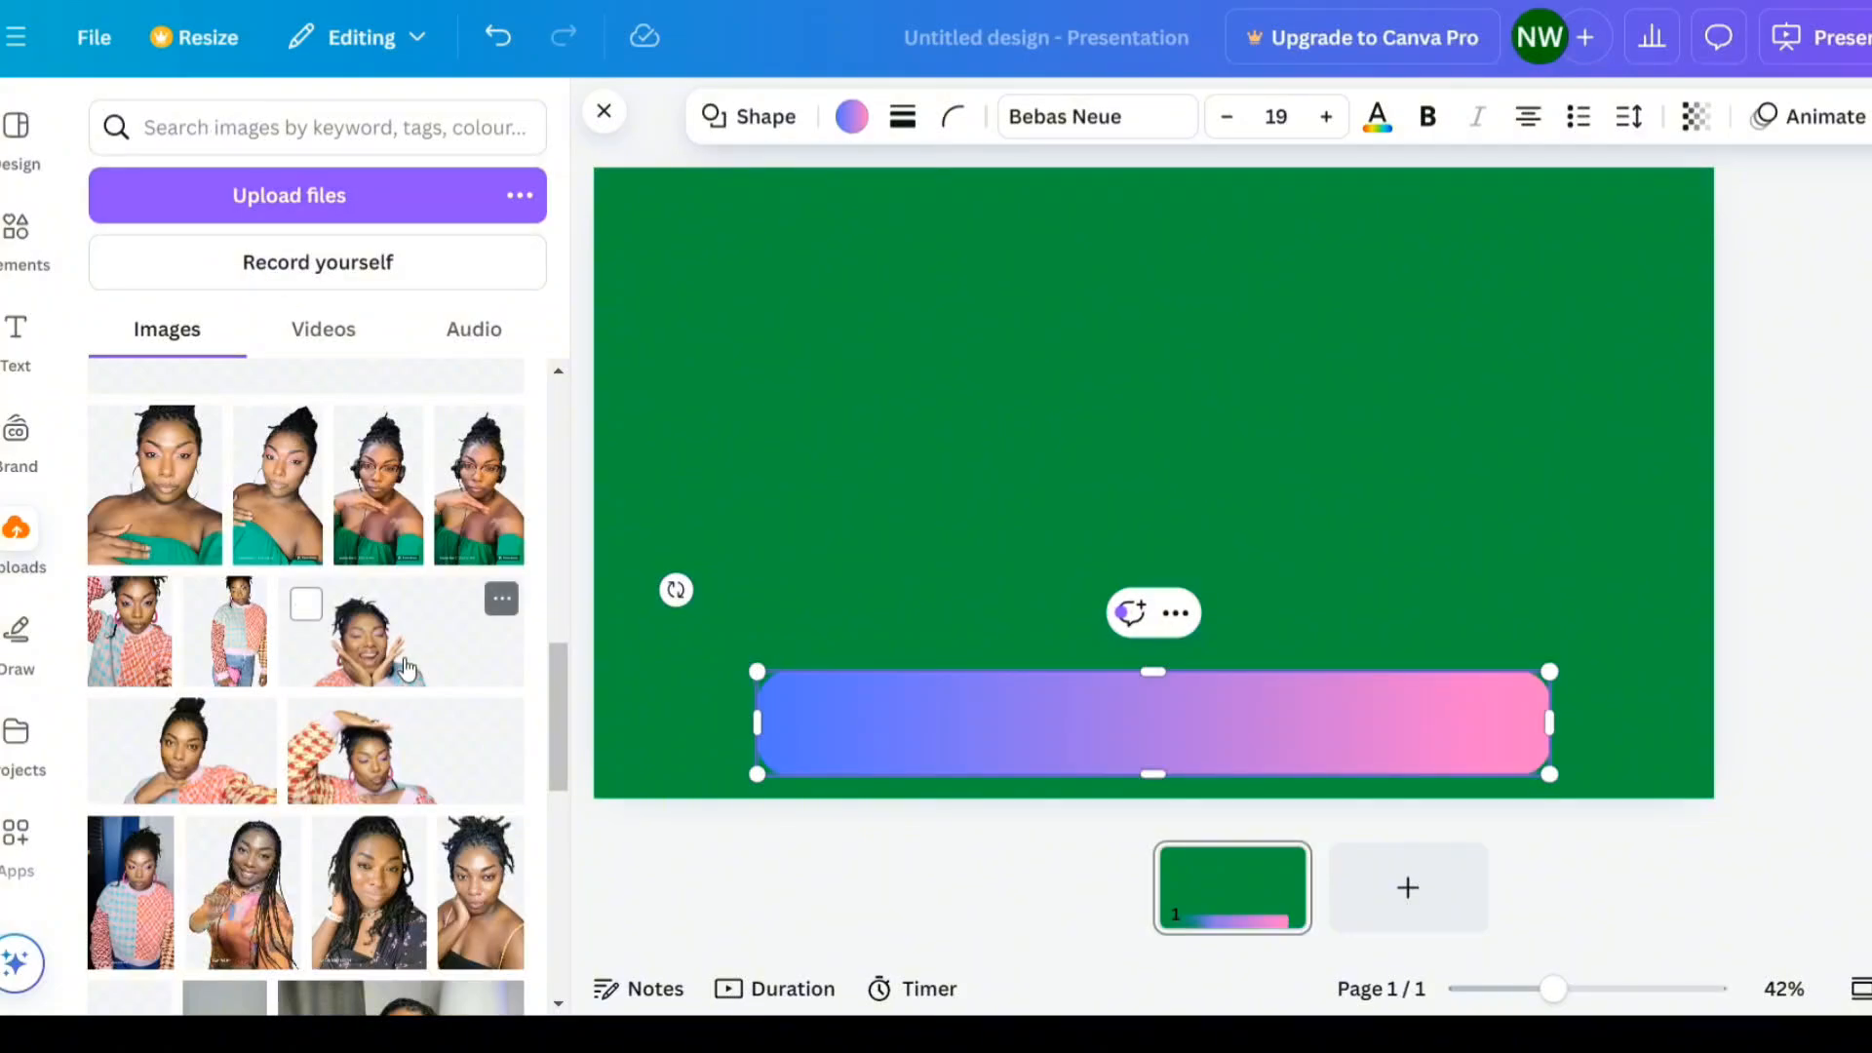
- Add the uploaded photo of the woman in the patterned sweater, shrink it, and place it on the bar's left end
click(398, 759)
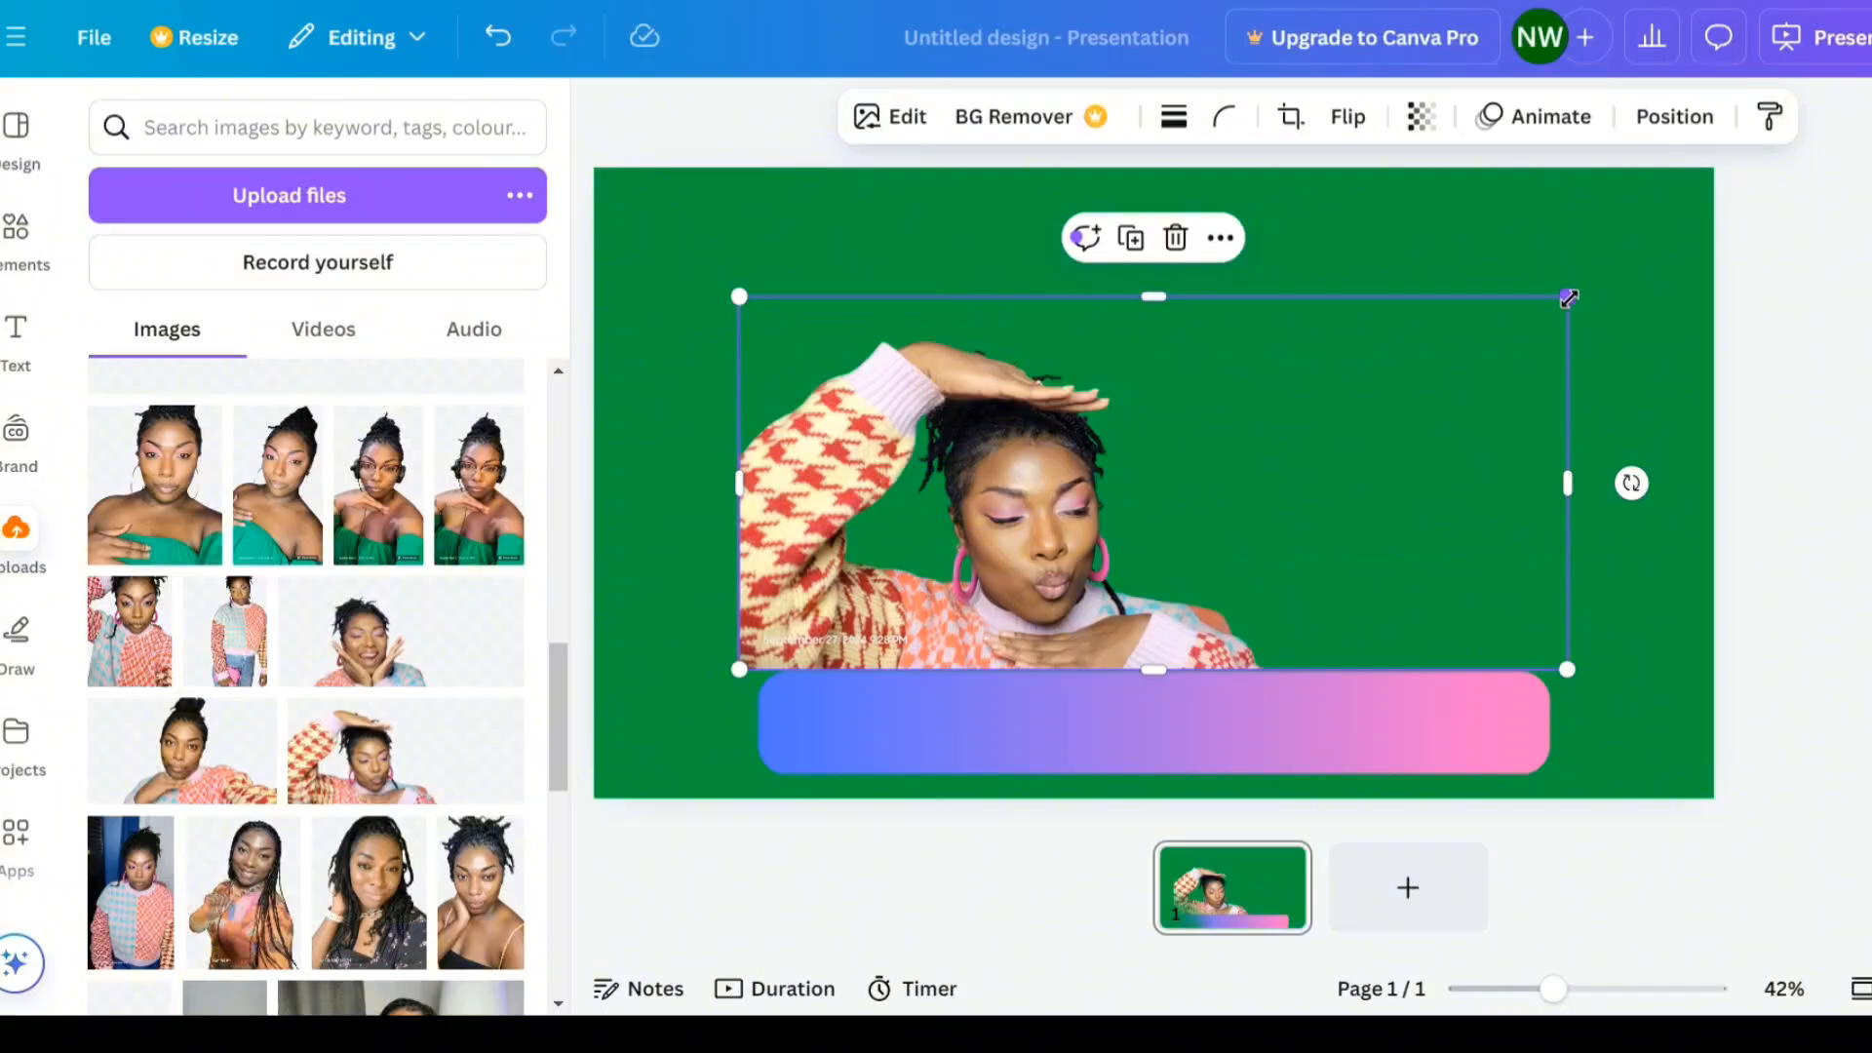
drag(1566, 296, 989, 513)
drag(863, 570, 898, 670)
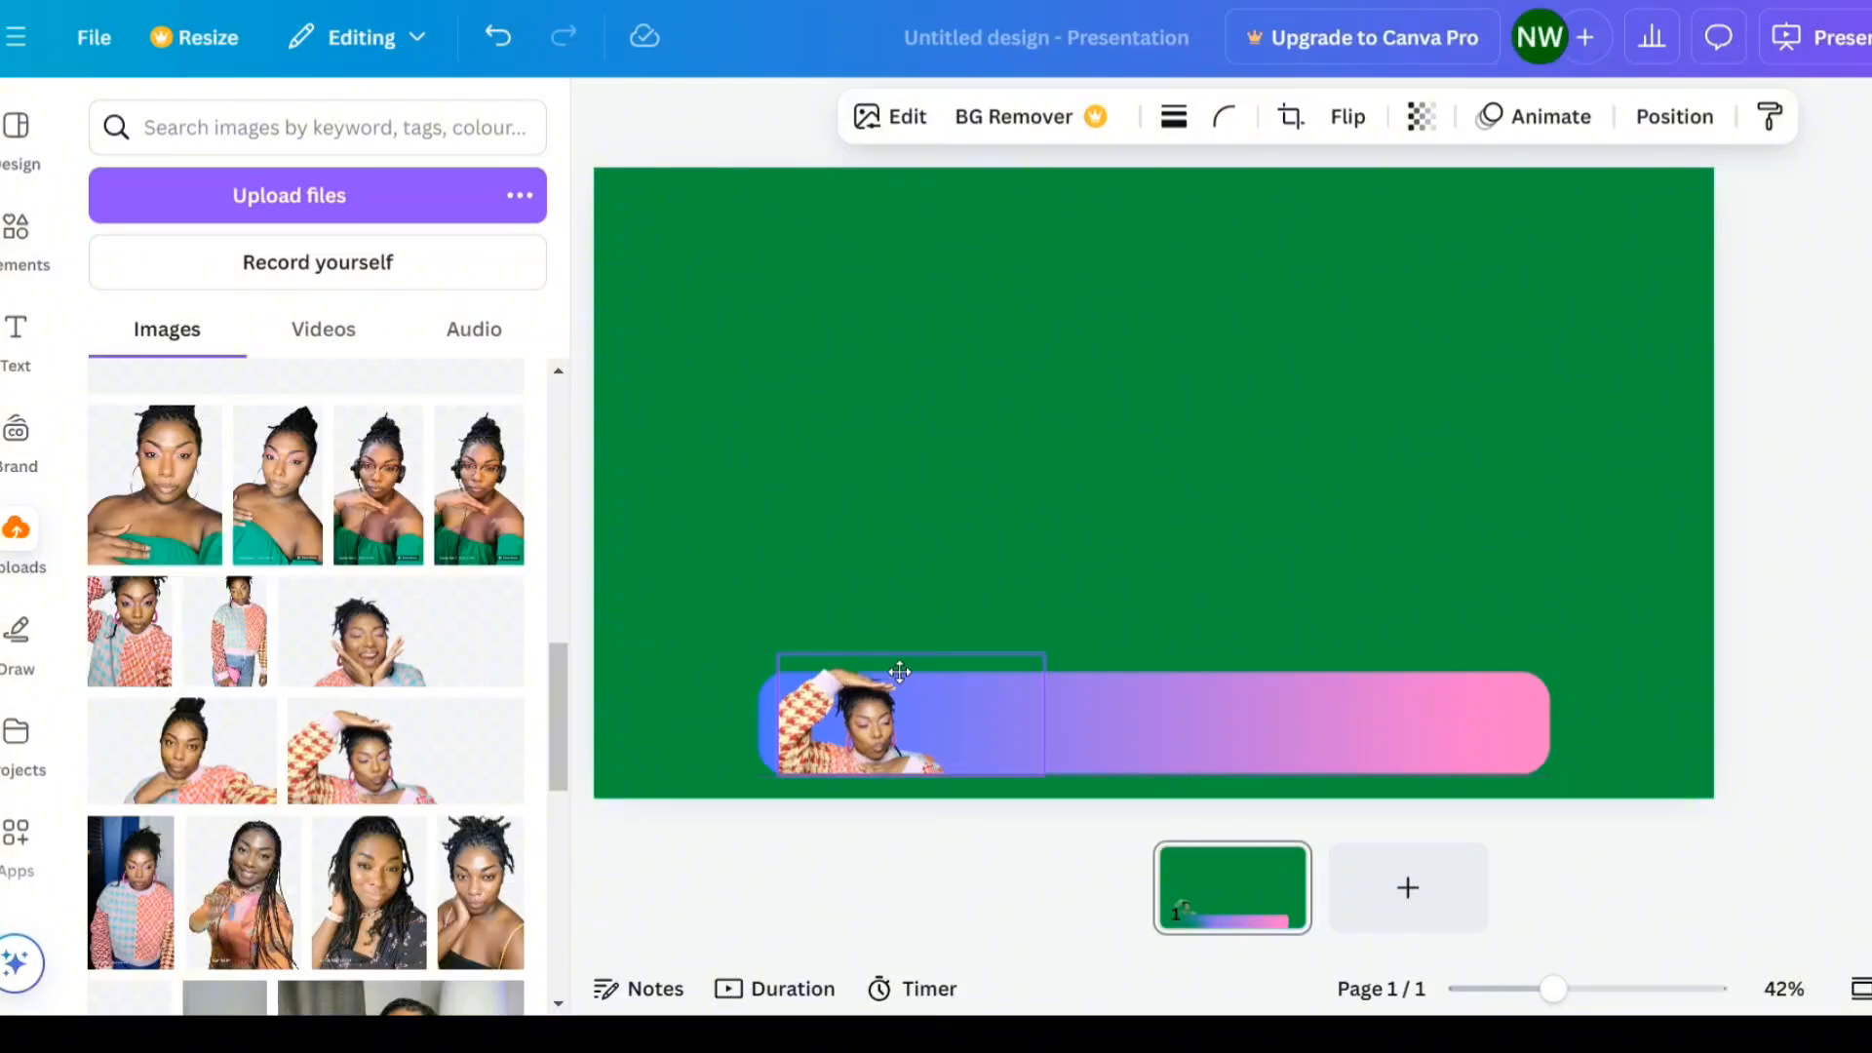
click(899, 670)
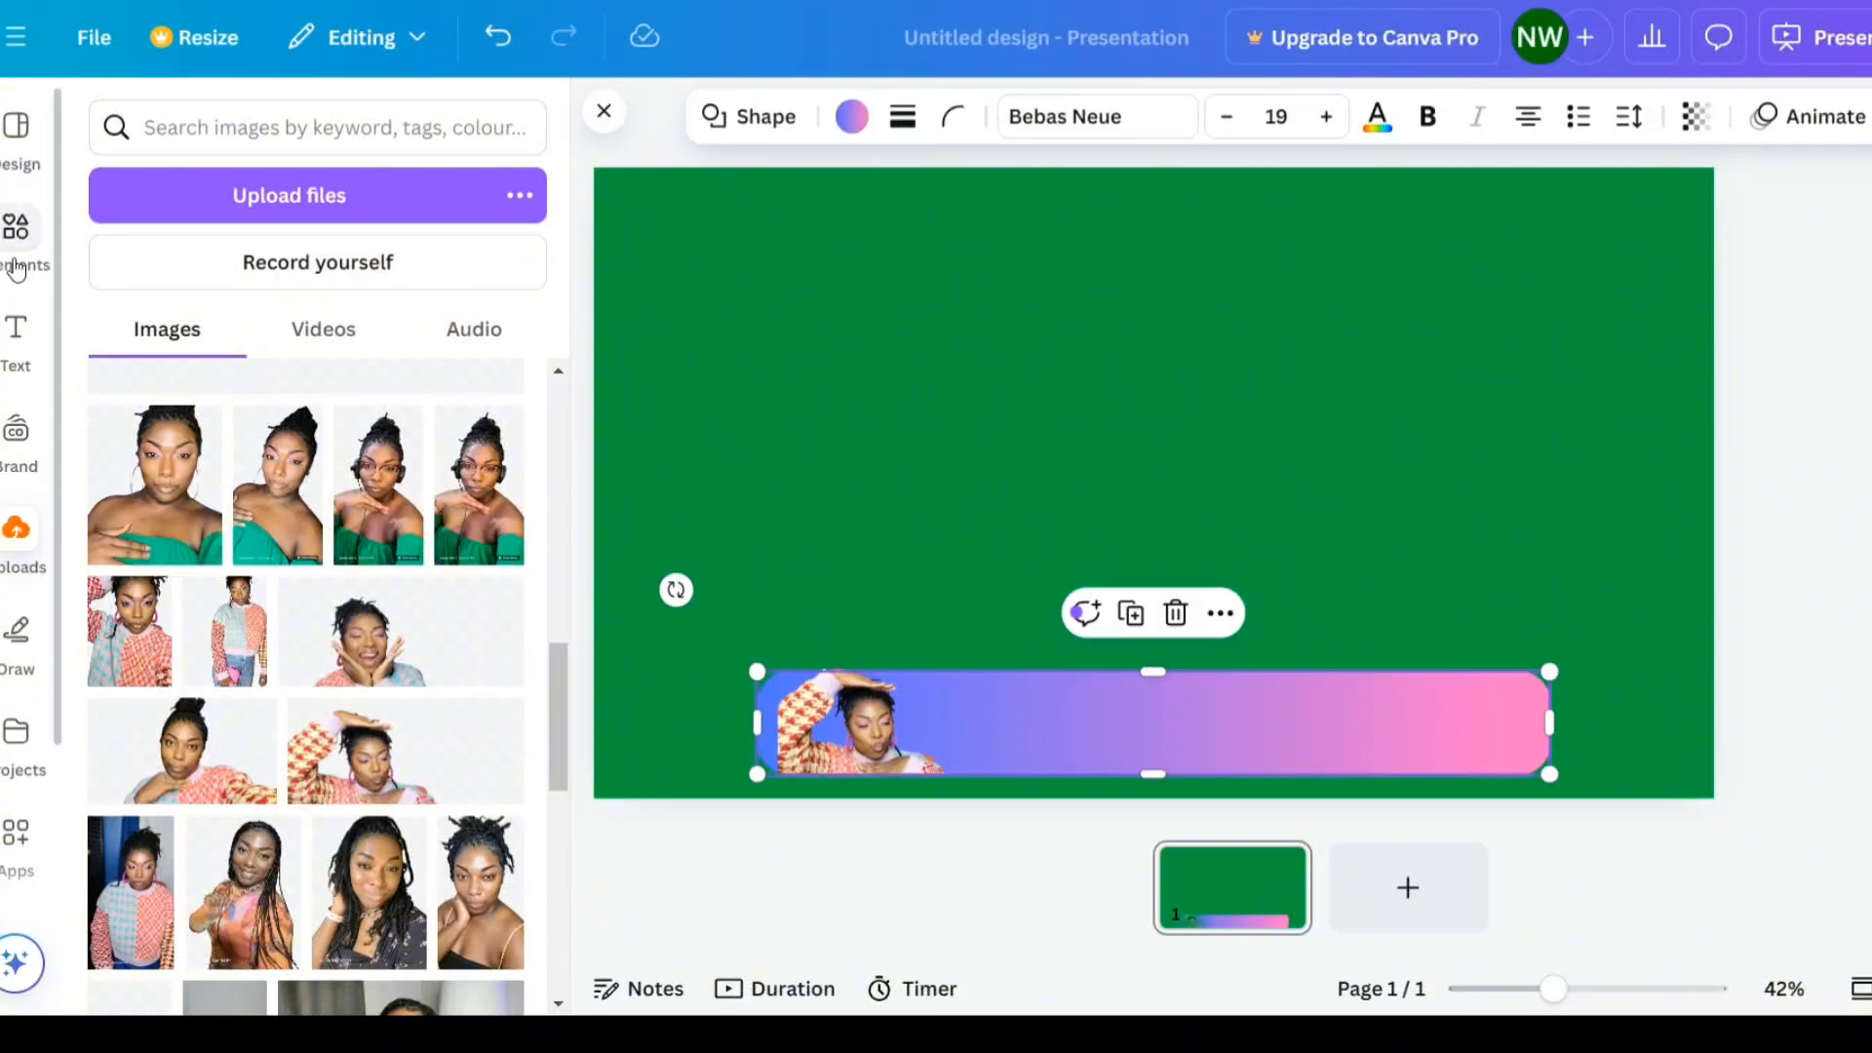
- Add the blue spiral graphic from the elements to the slide
click(17, 228)
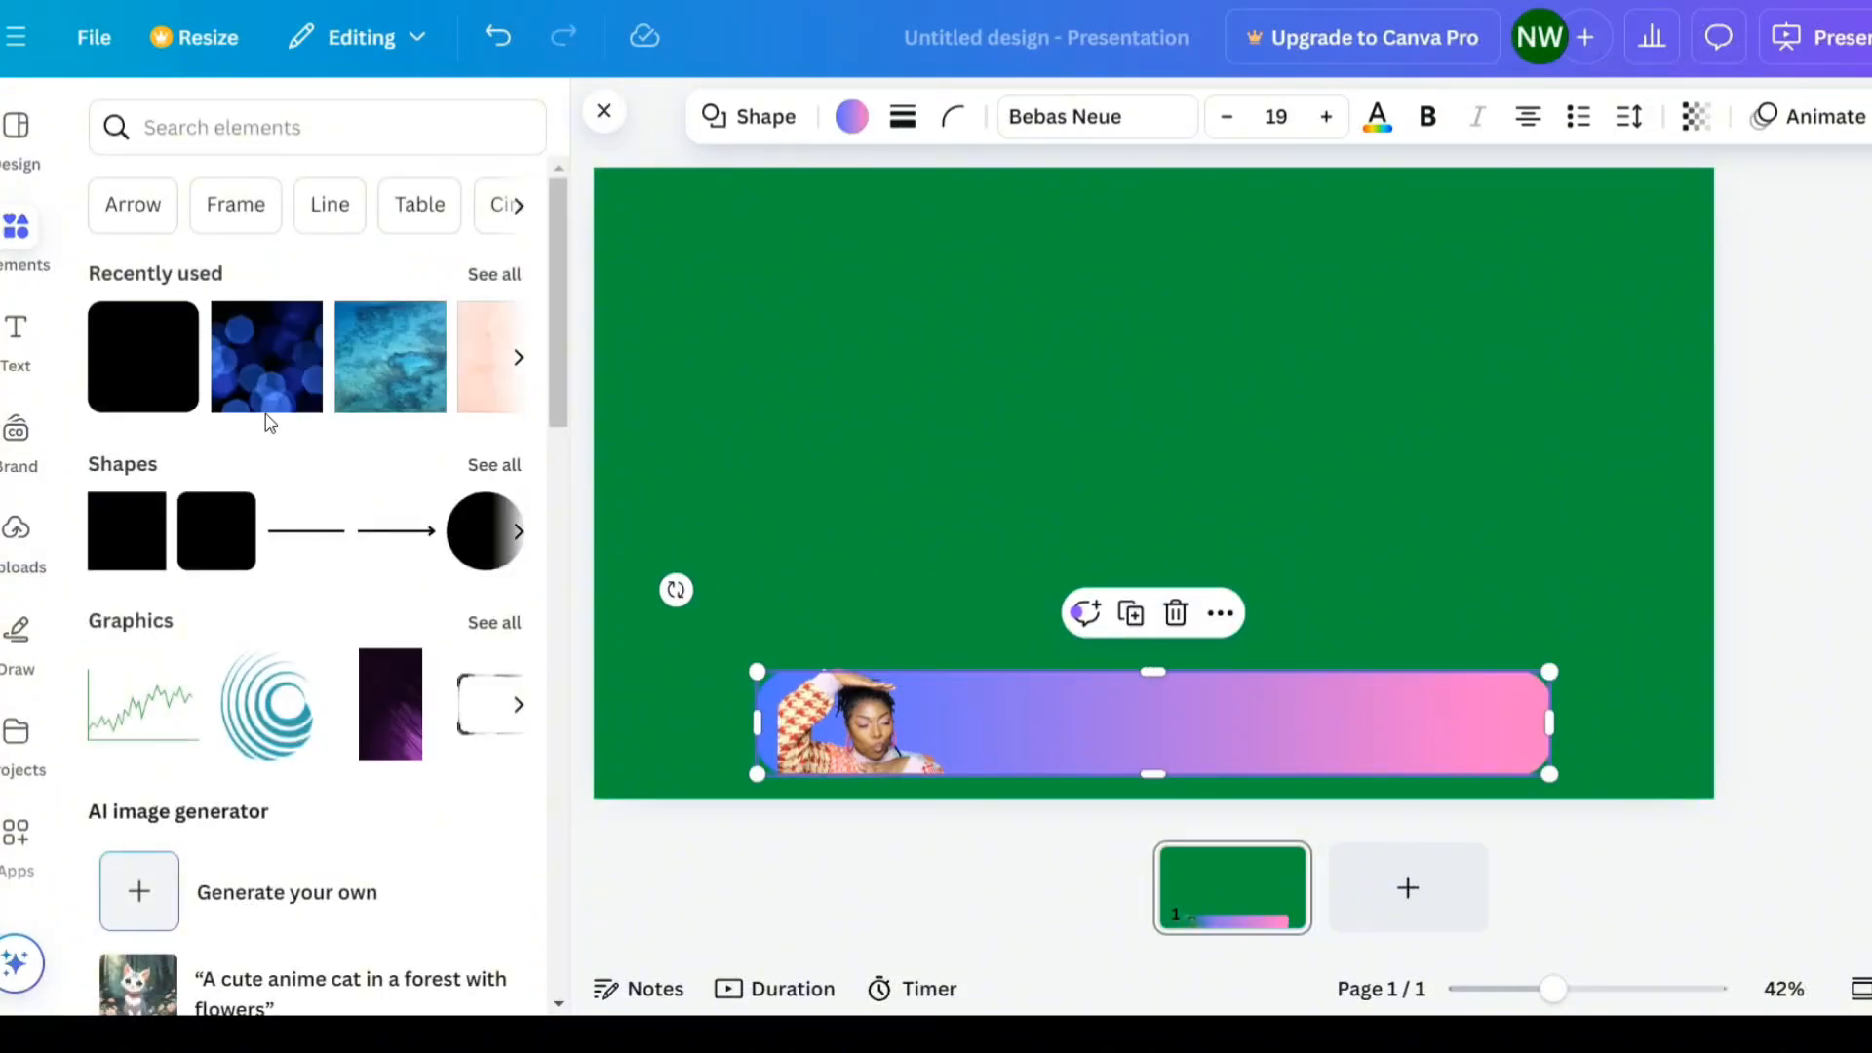
click(287, 766)
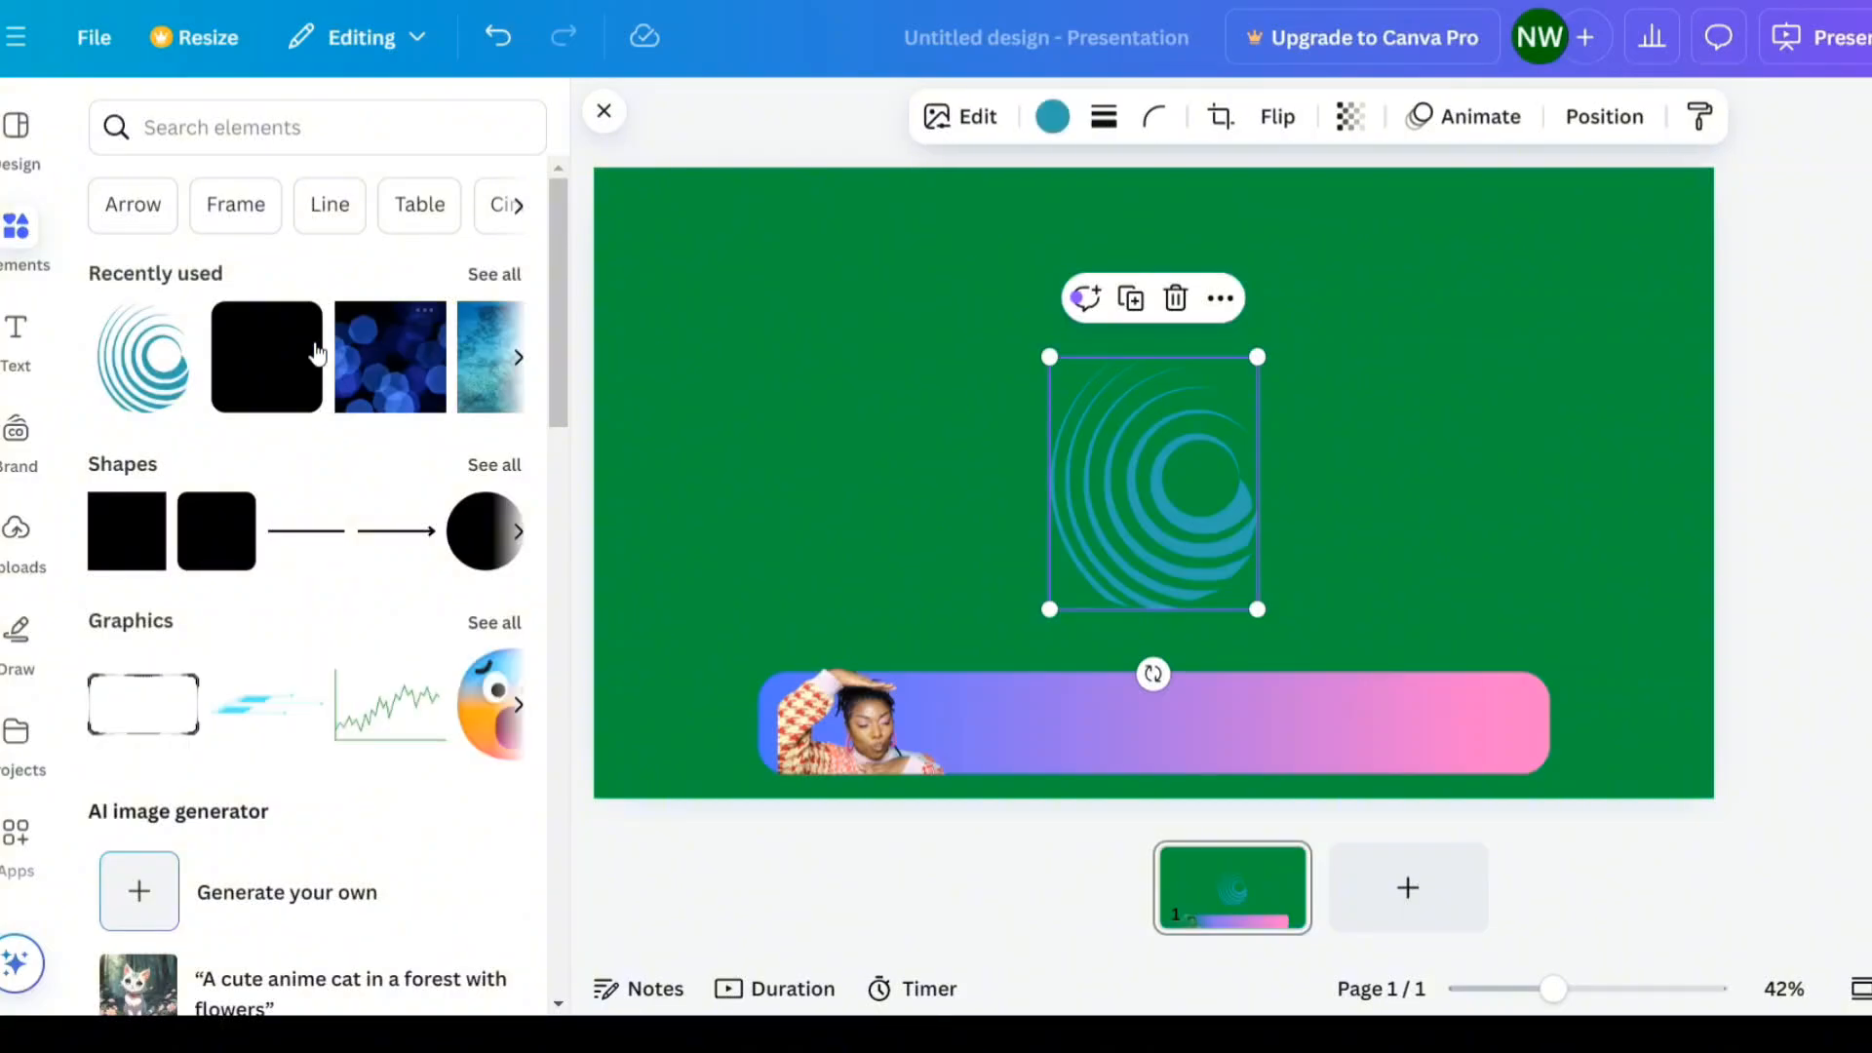
- Add a circle shape, shrink it, and place it at the bar's left end over the photo
click(485, 565)
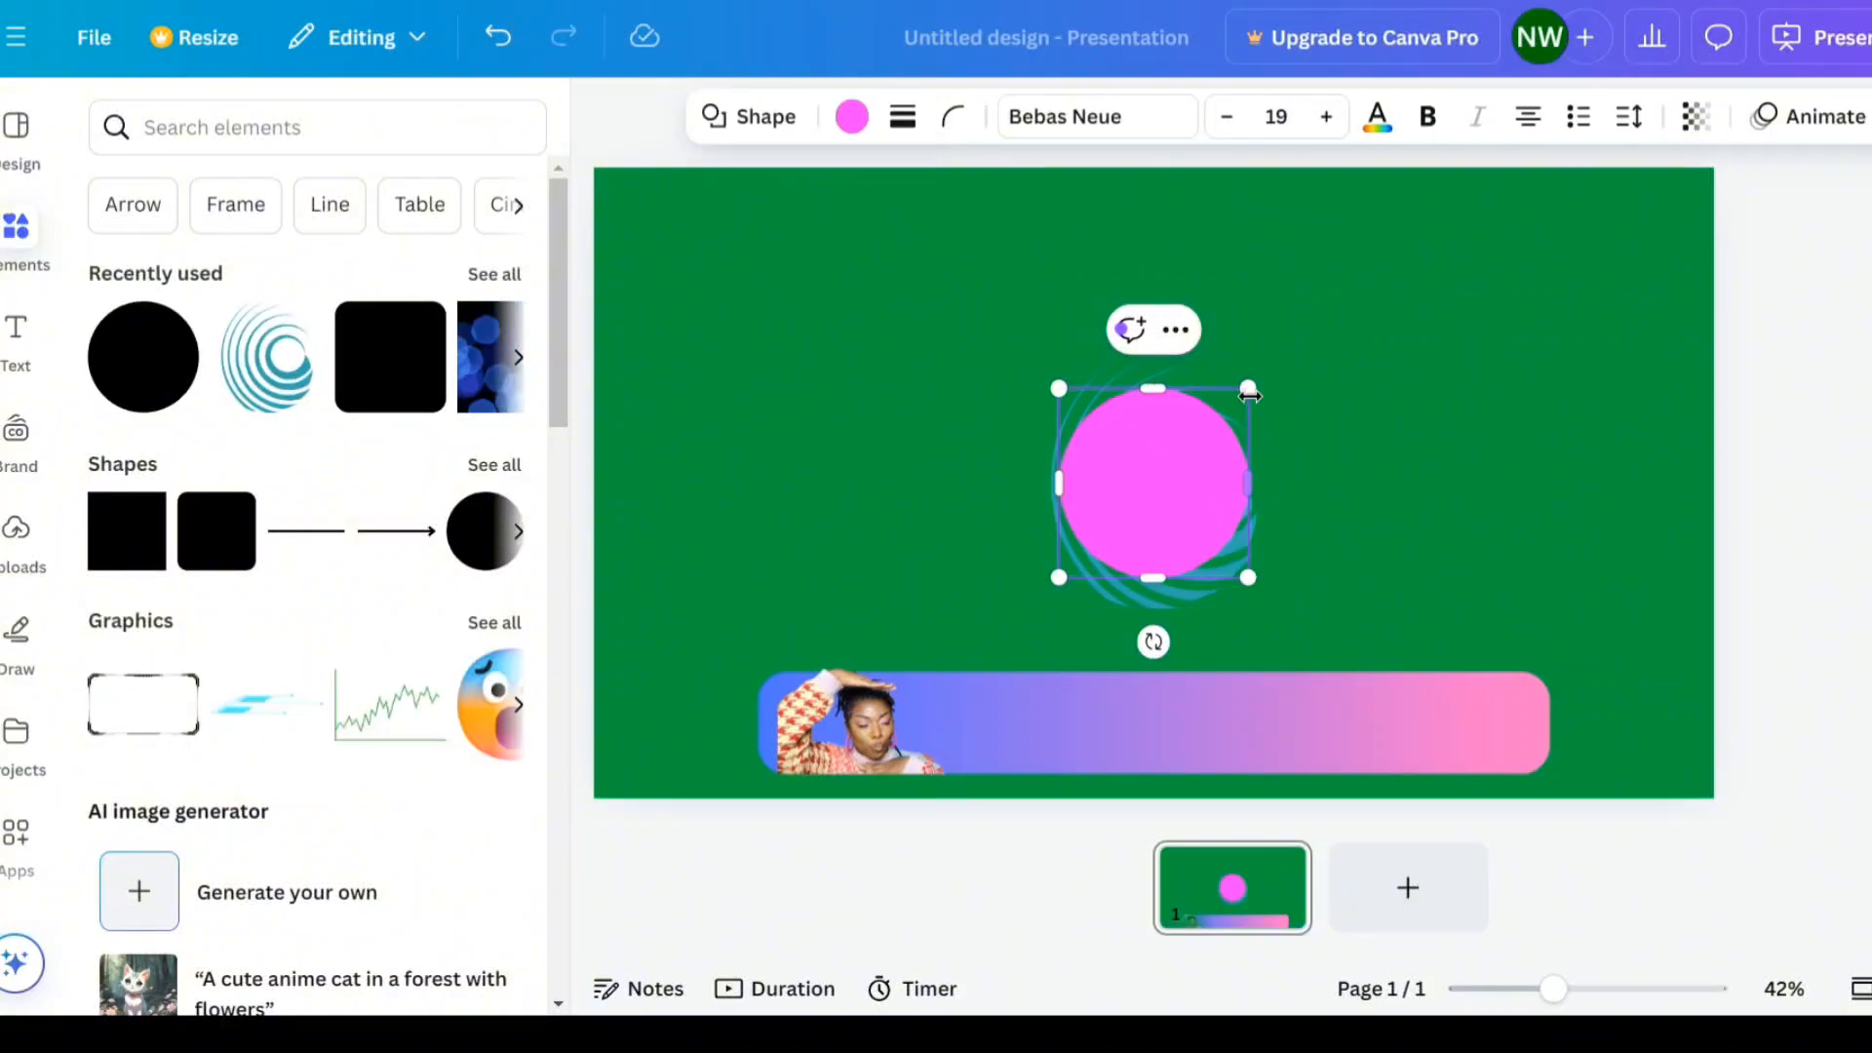
drag(1247, 388, 1141, 497)
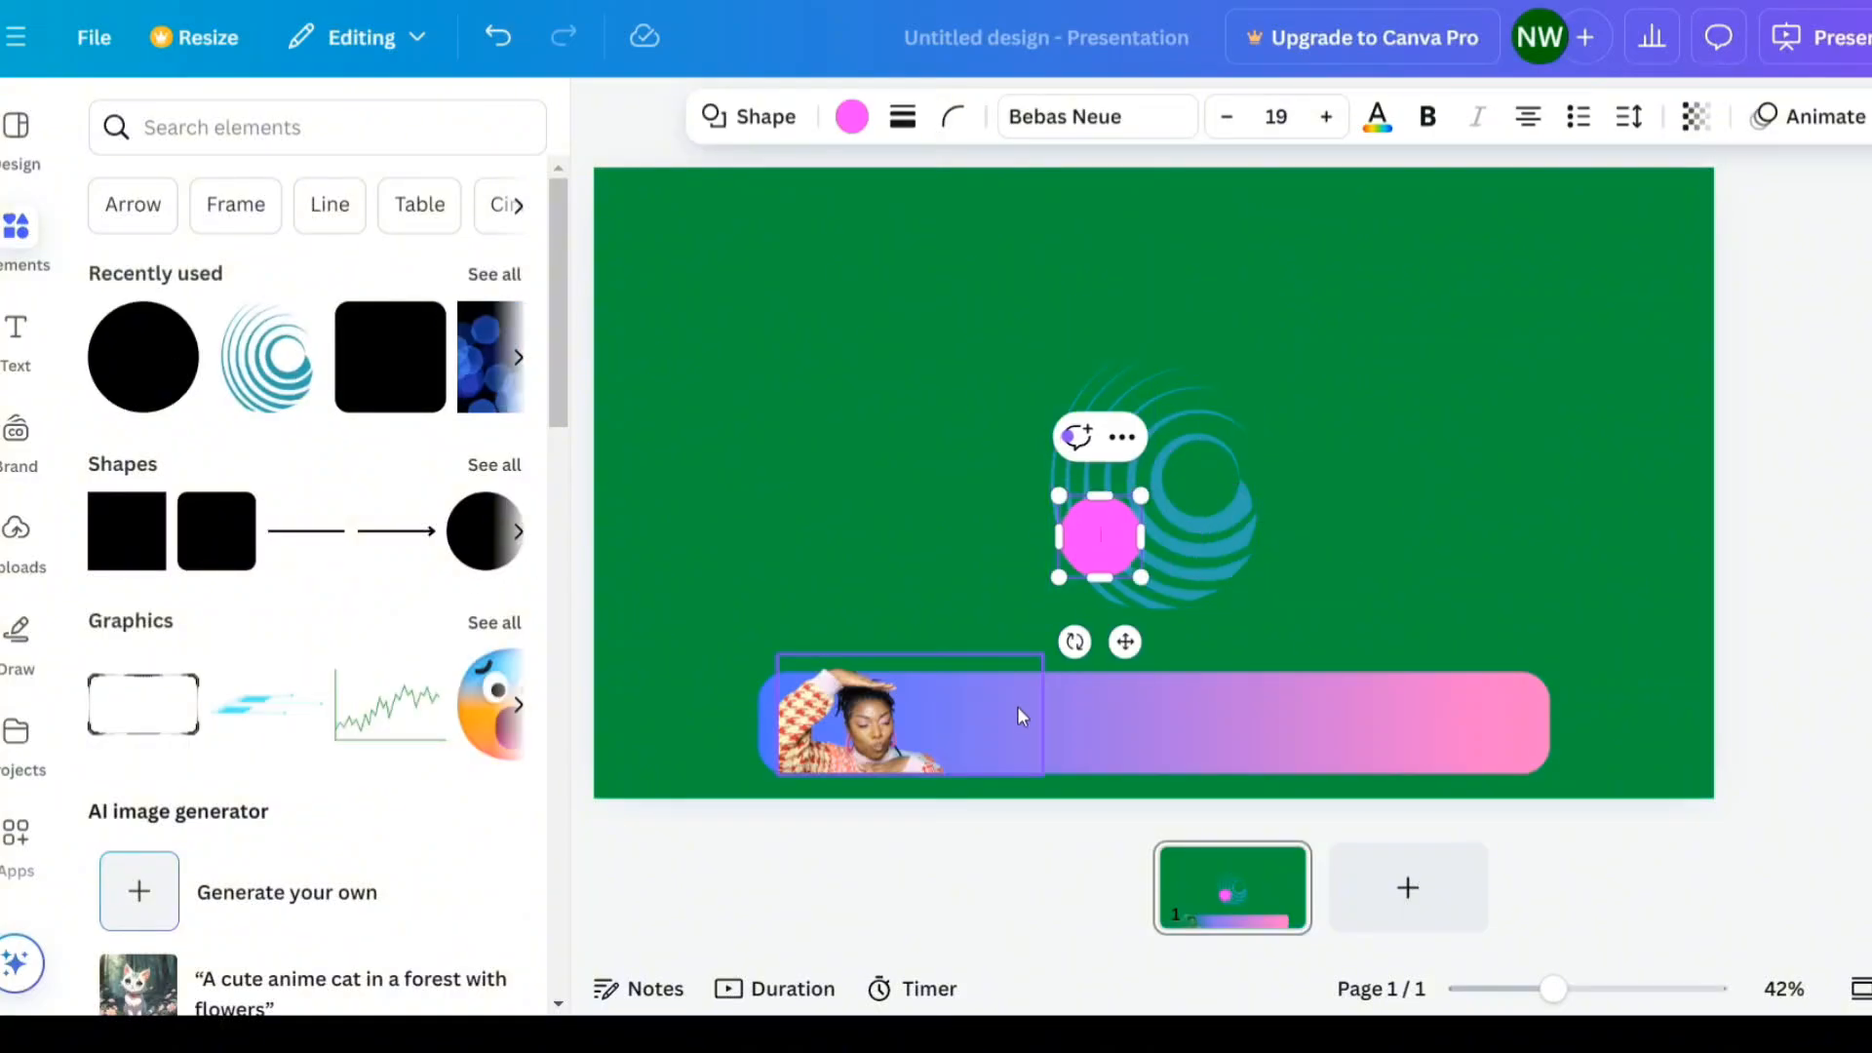
drag(1121, 638, 934, 838)
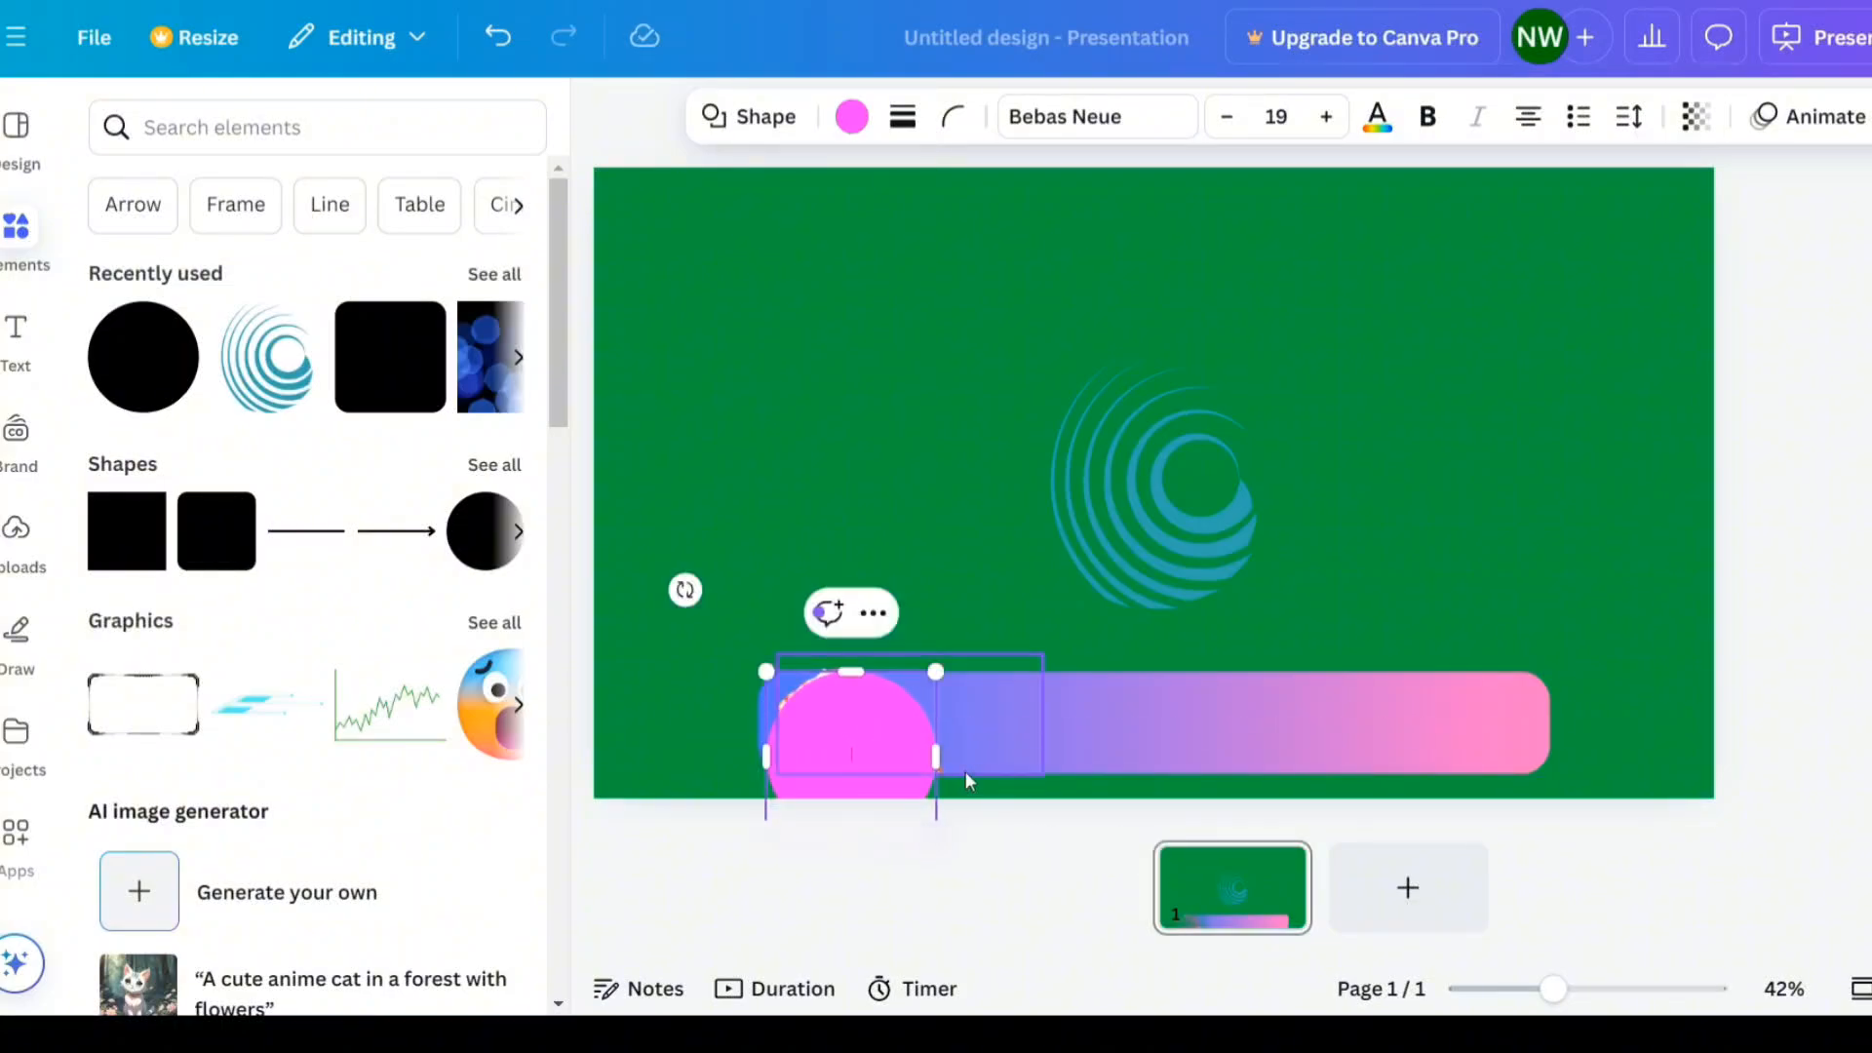
drag(876, 712, 865, 694)
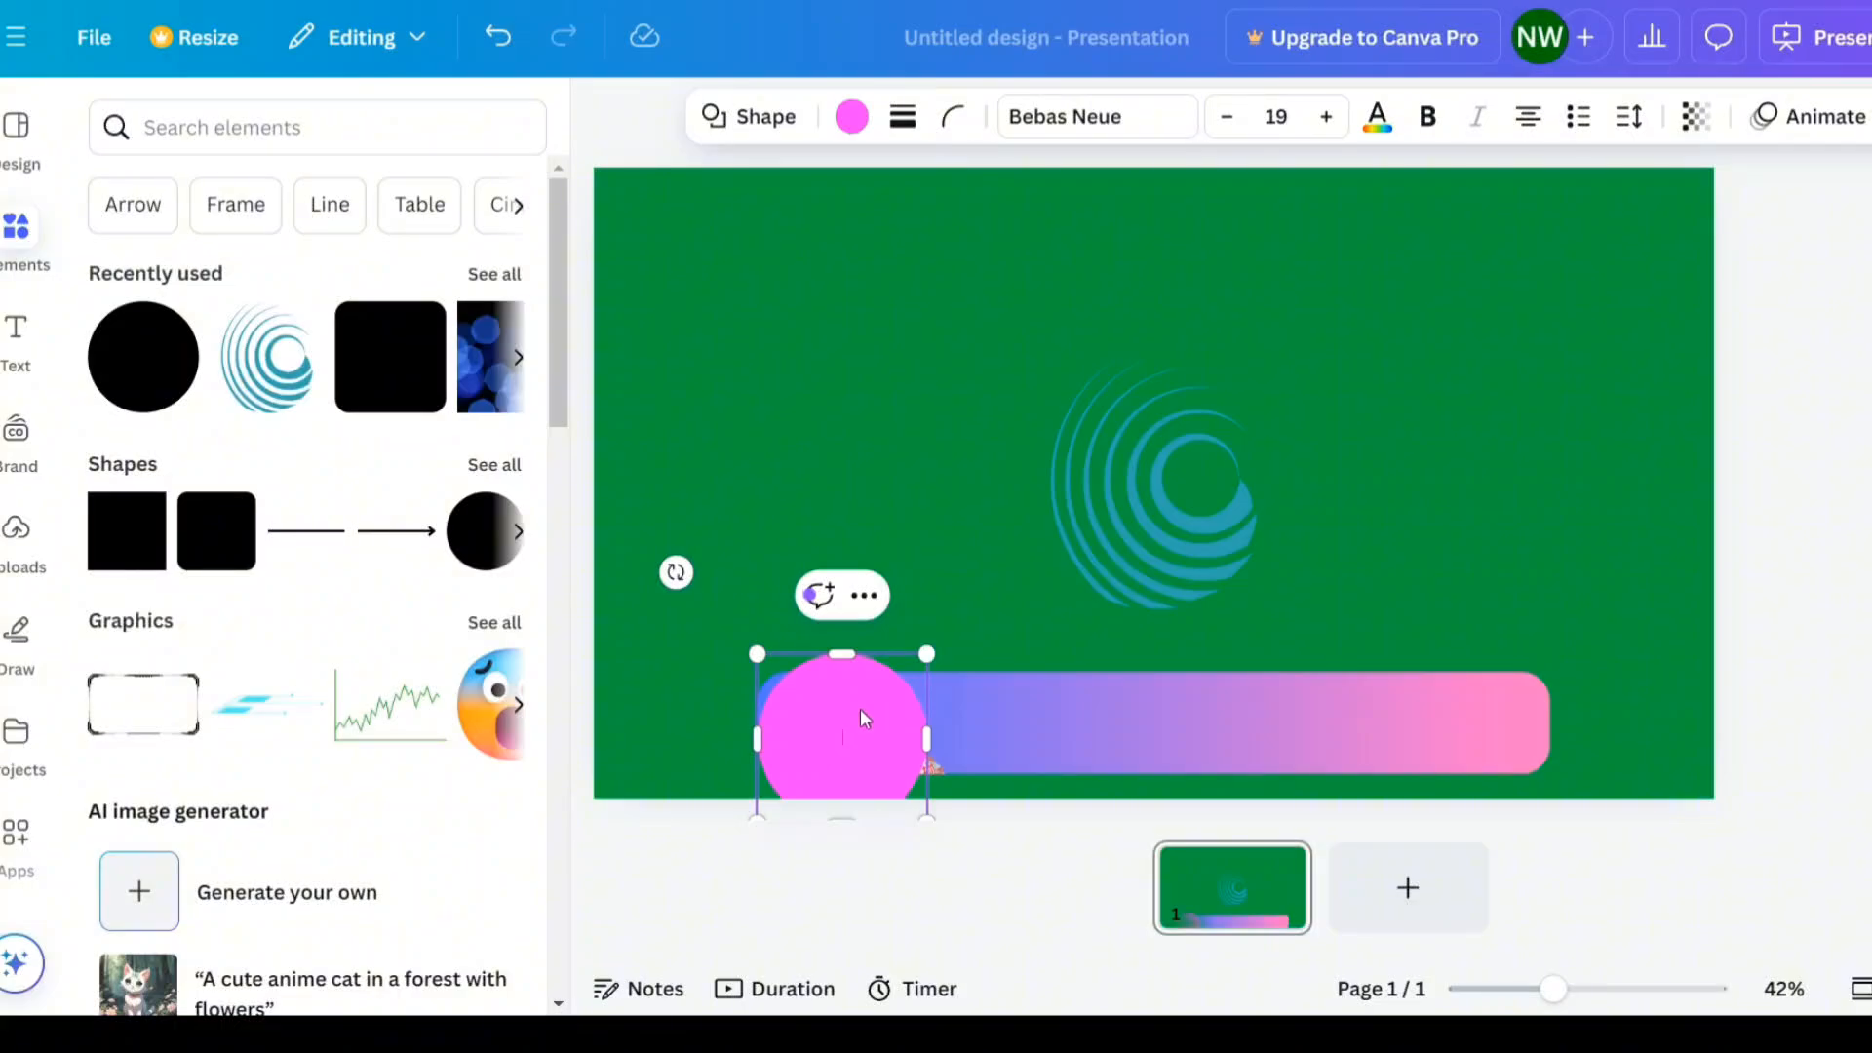
- Open the layers list and move the pink circle below the photo layer
right_click(990, 723)
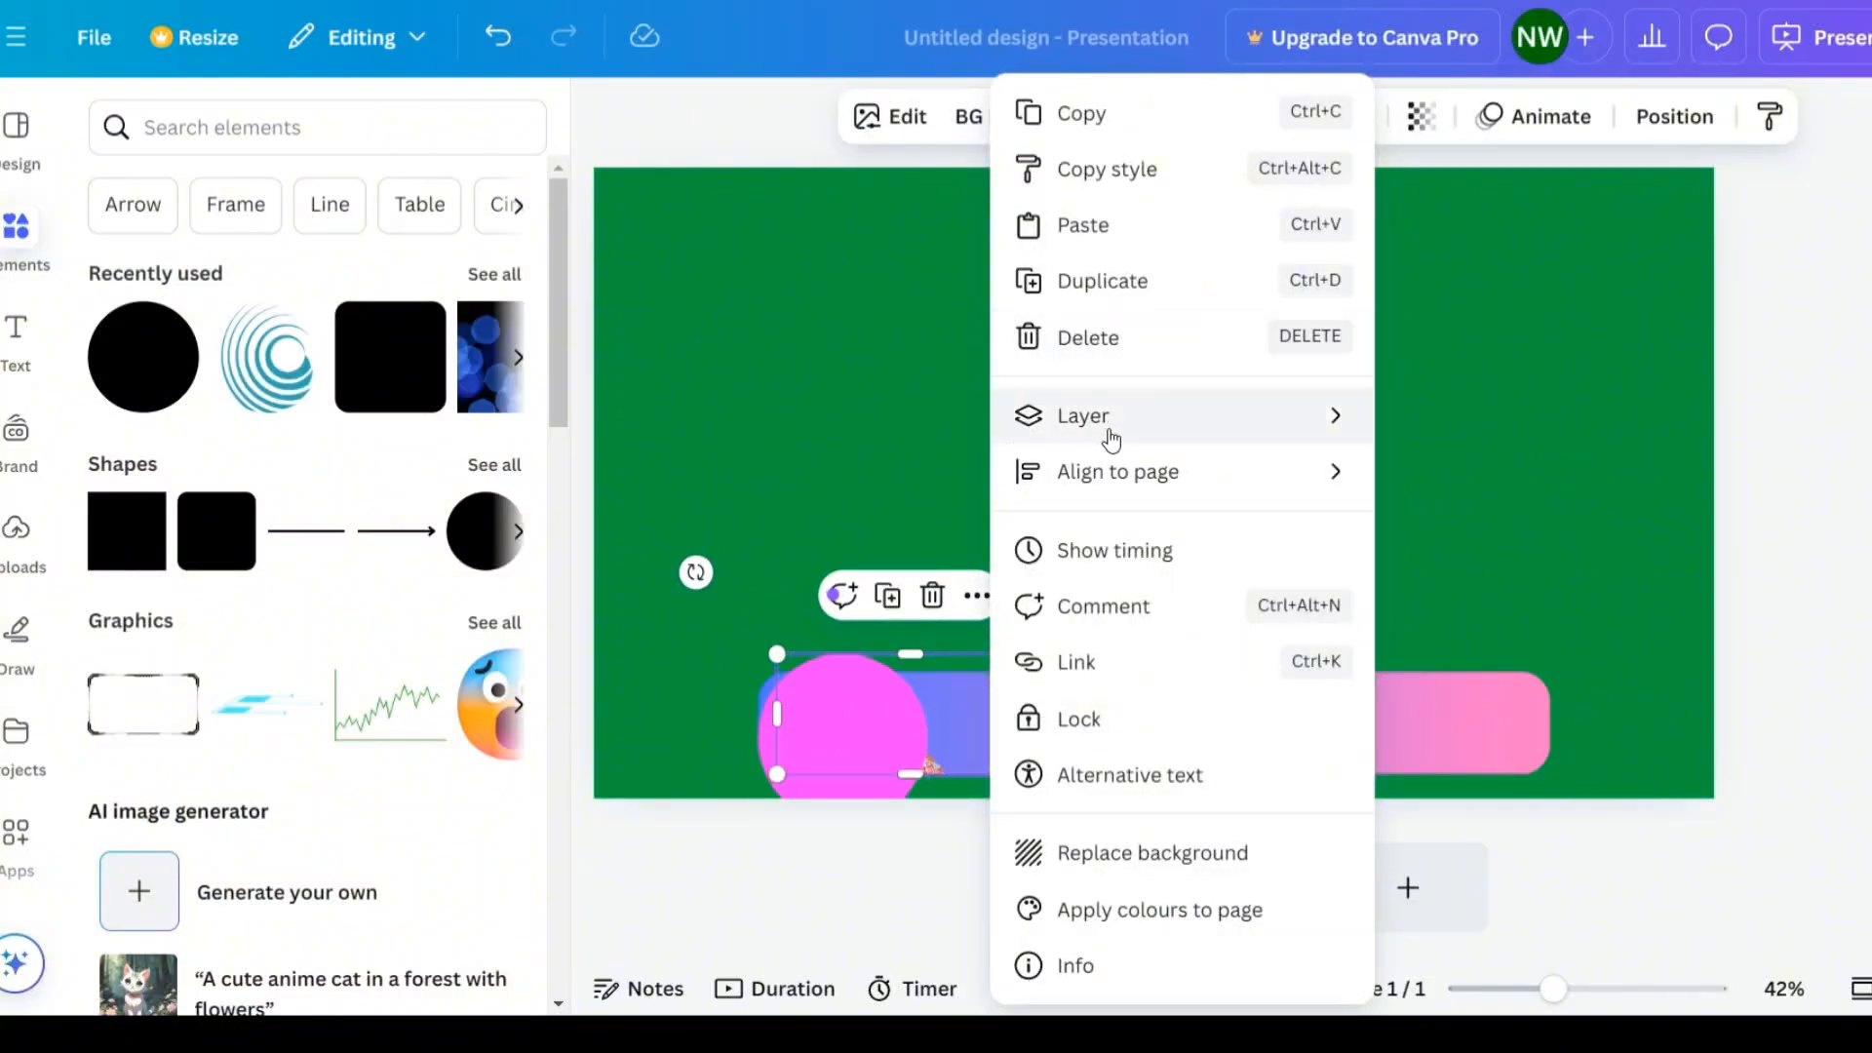
mouse_move(1149, 435)
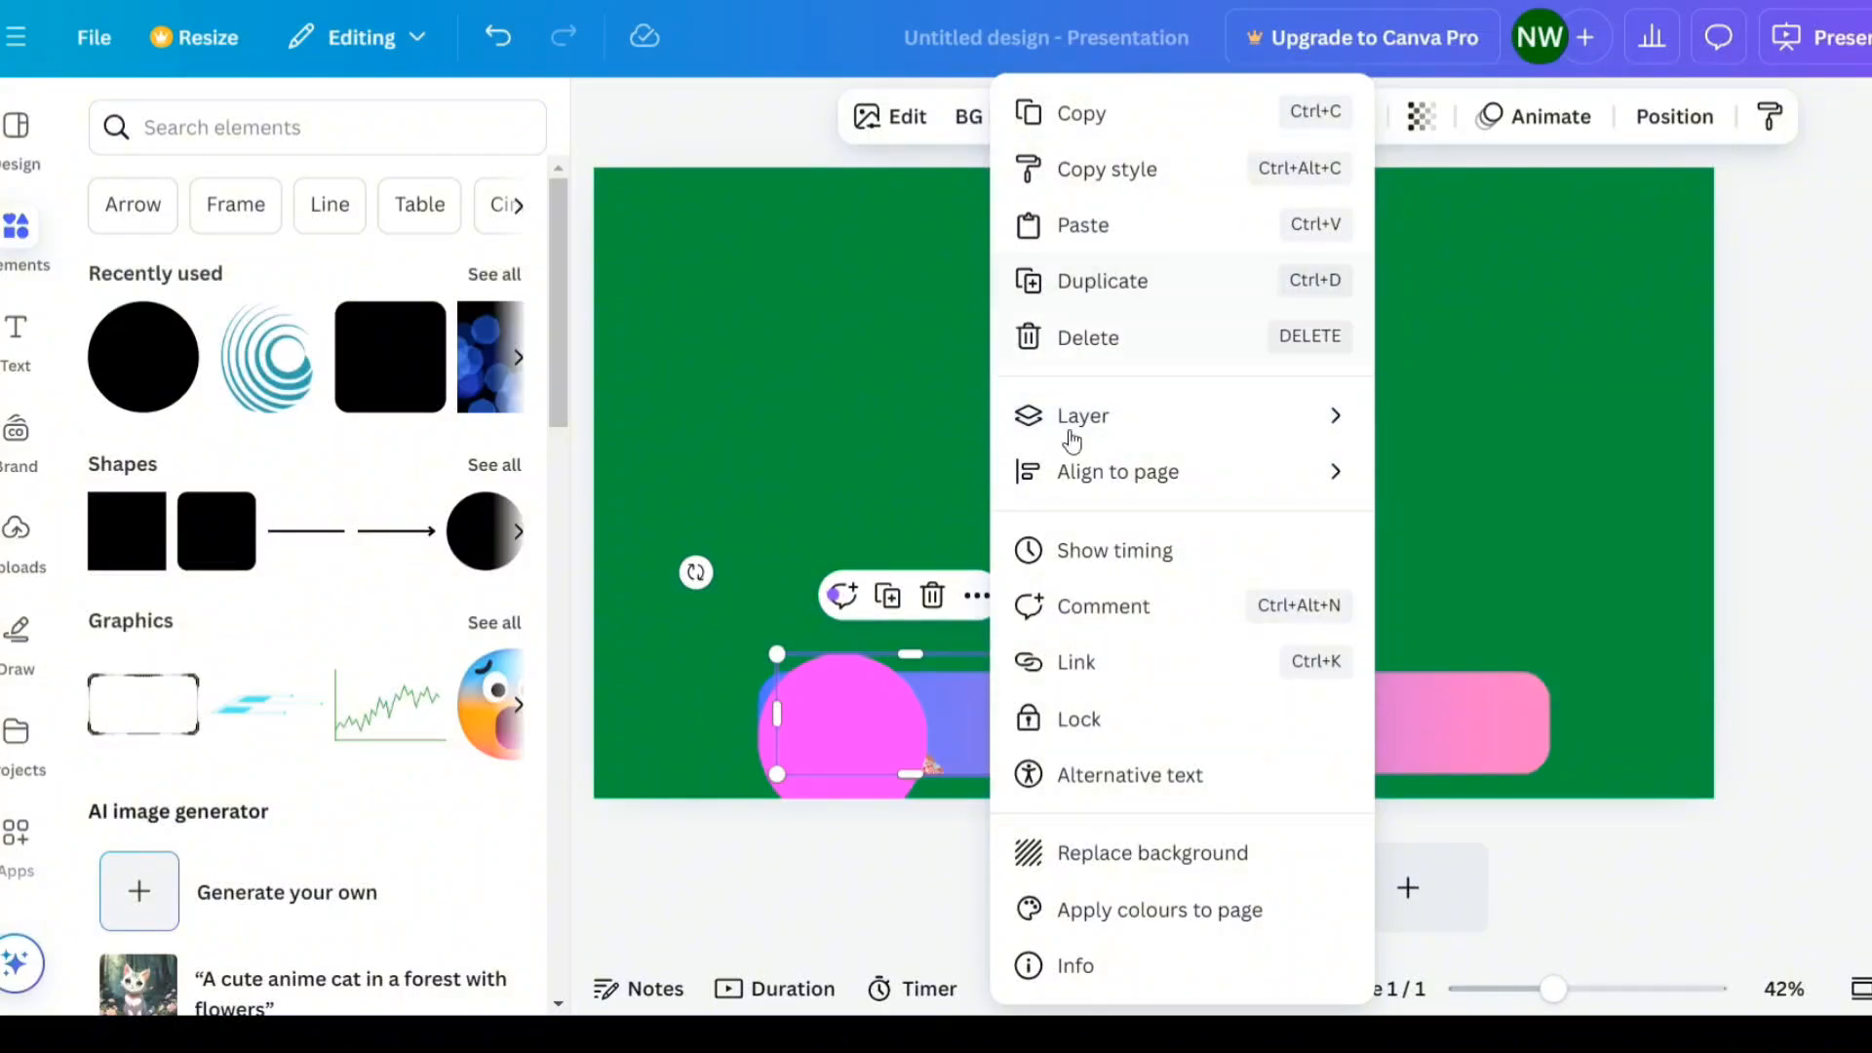
mouse_move(1227, 429)
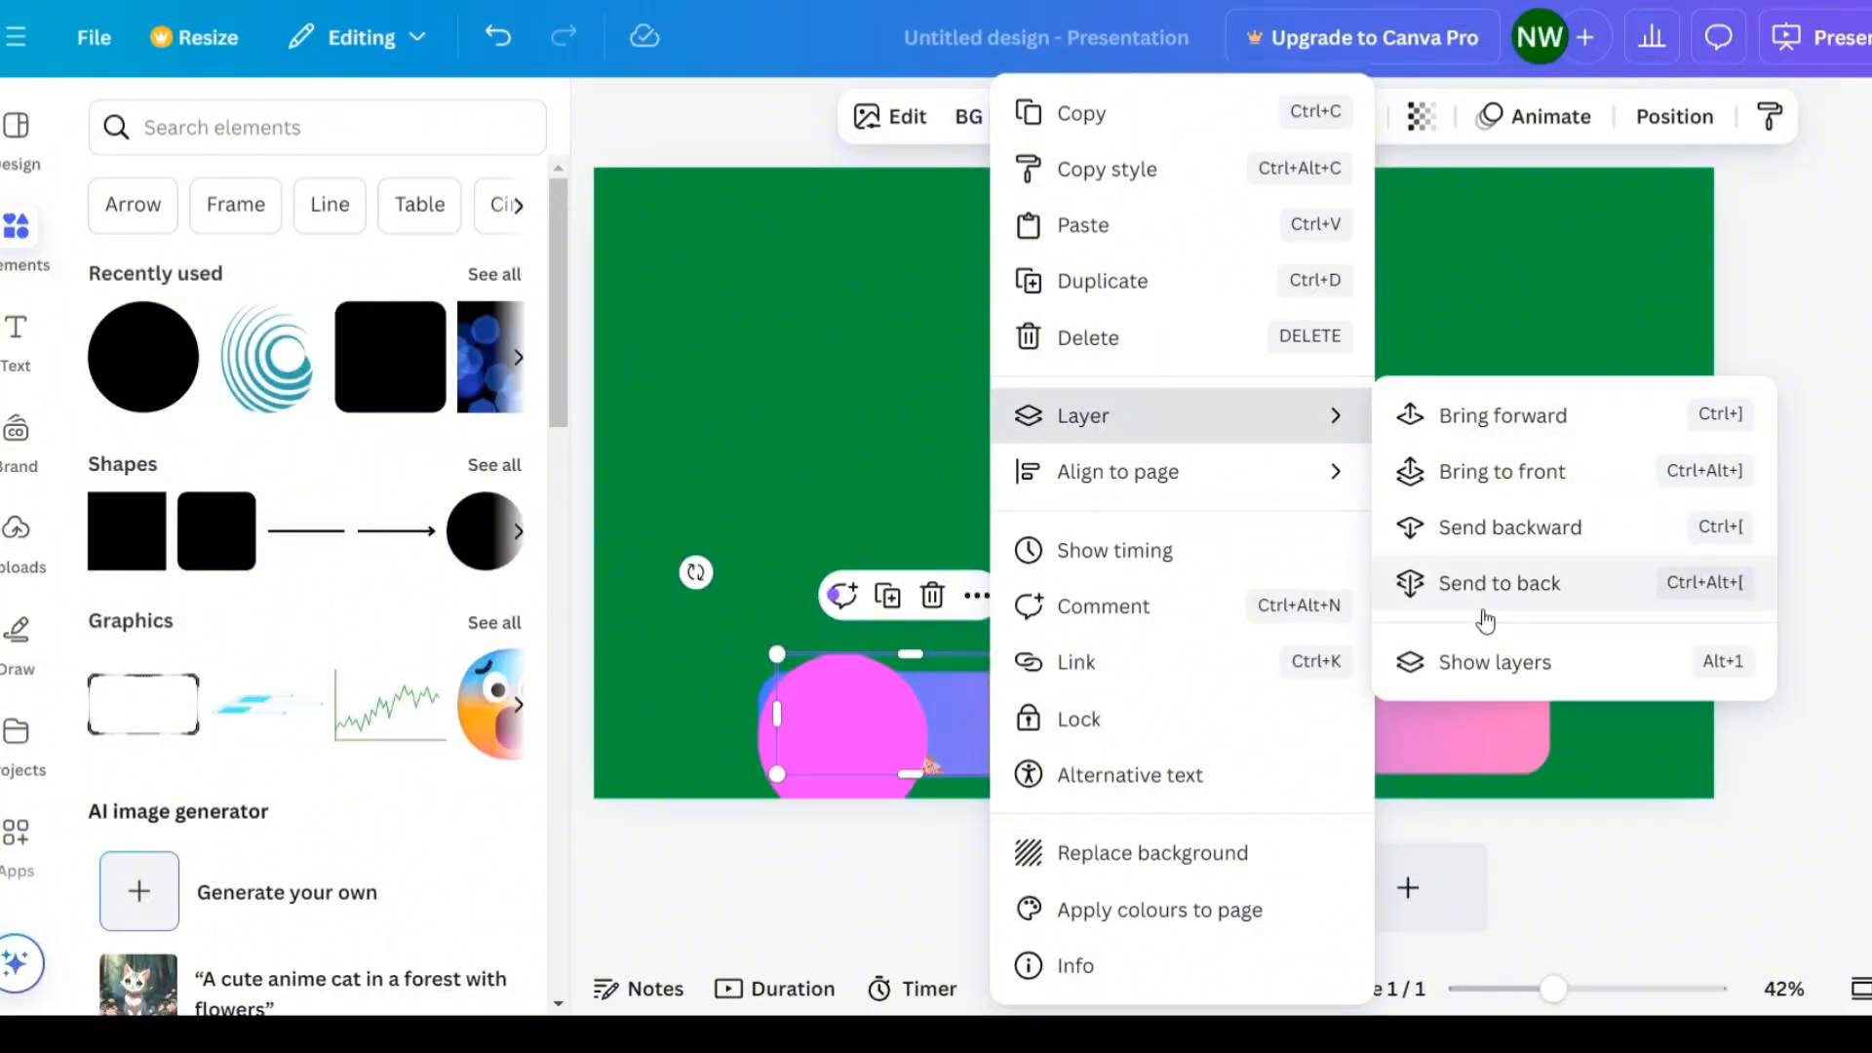
click(1481, 662)
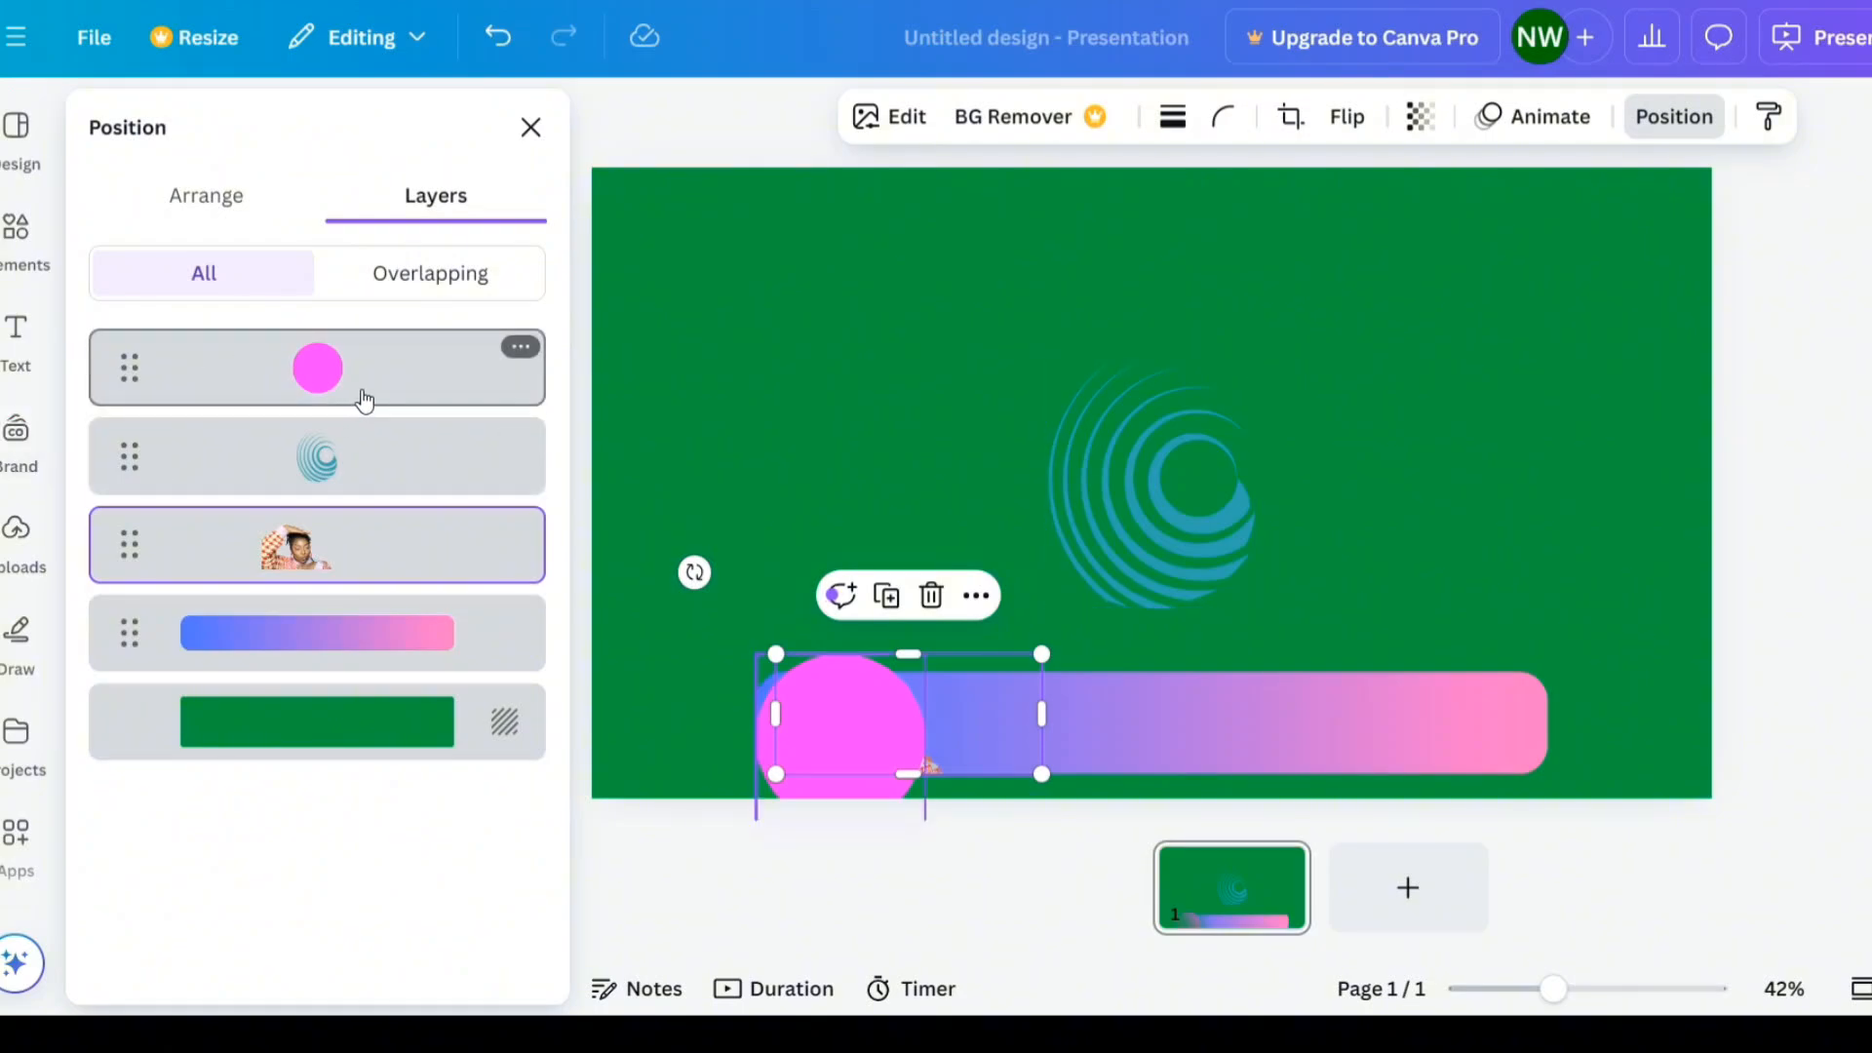
drag(364, 400, 348, 620)
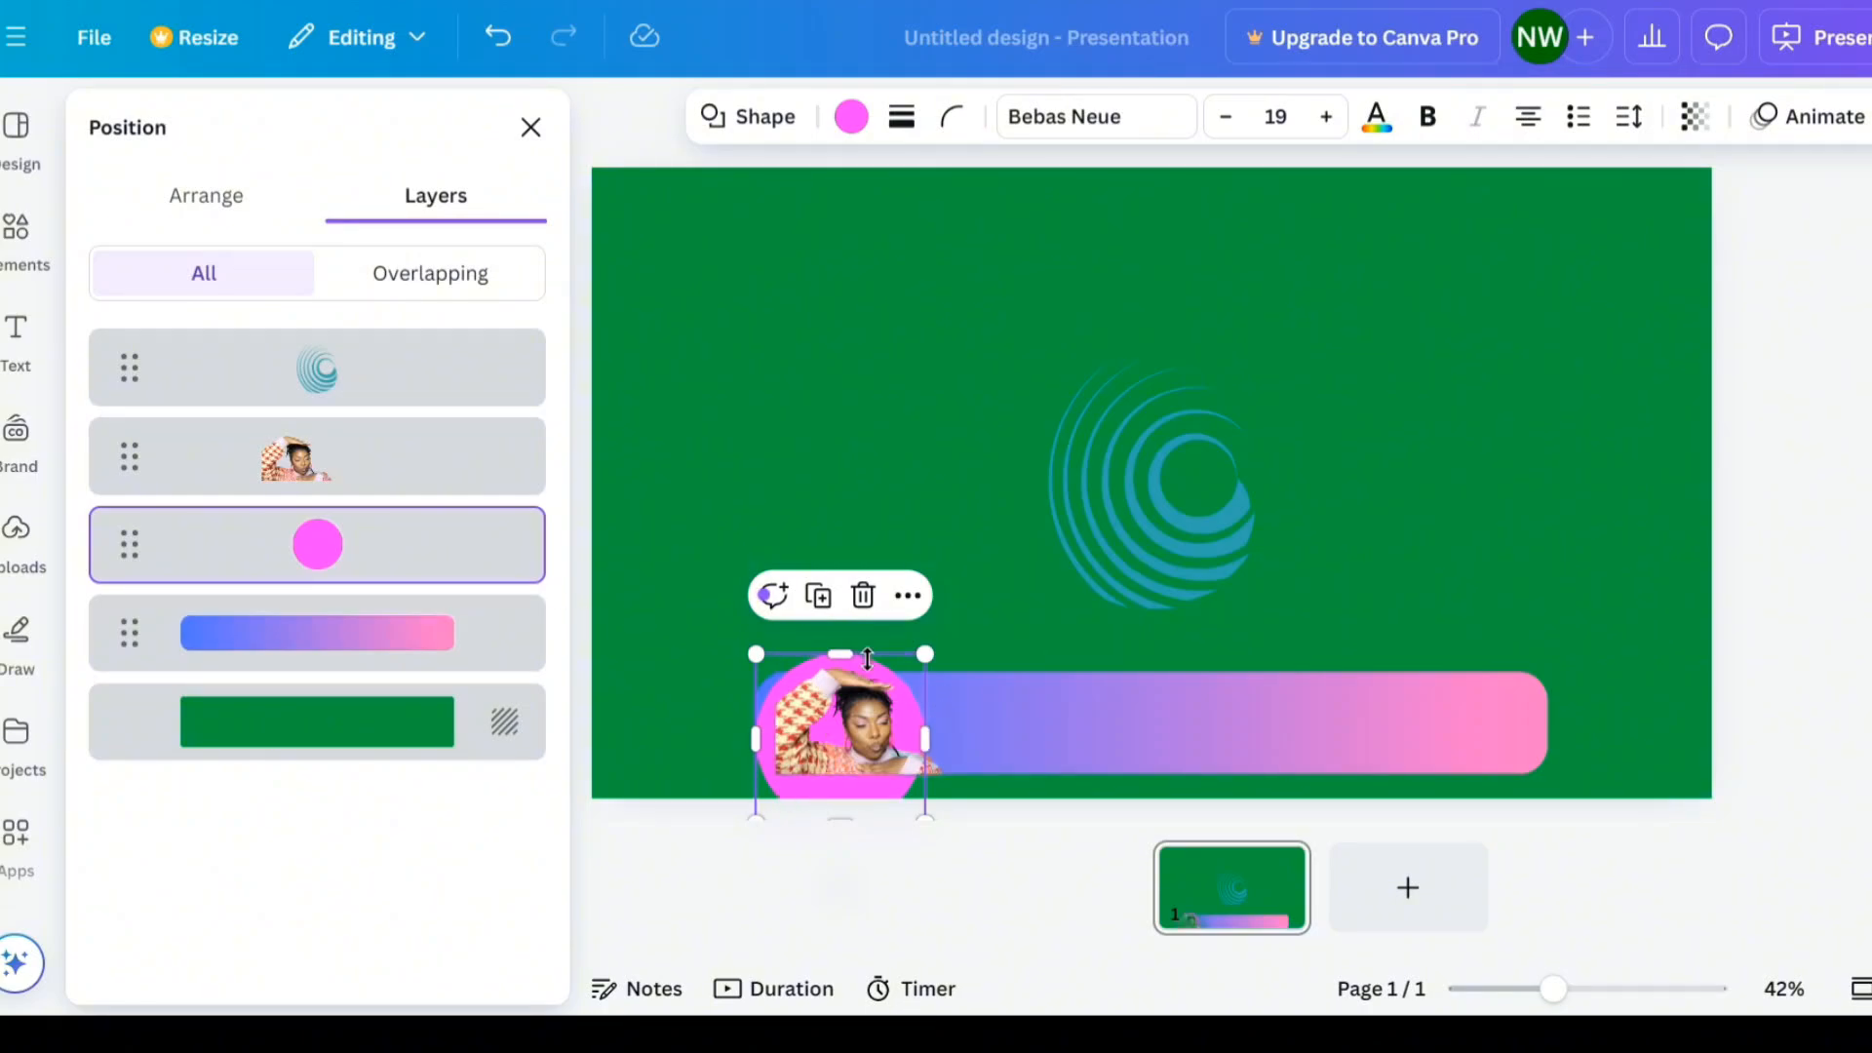
- Squash the pink circle into an oval fitting the bar's height
drag(853, 650, 852, 667)
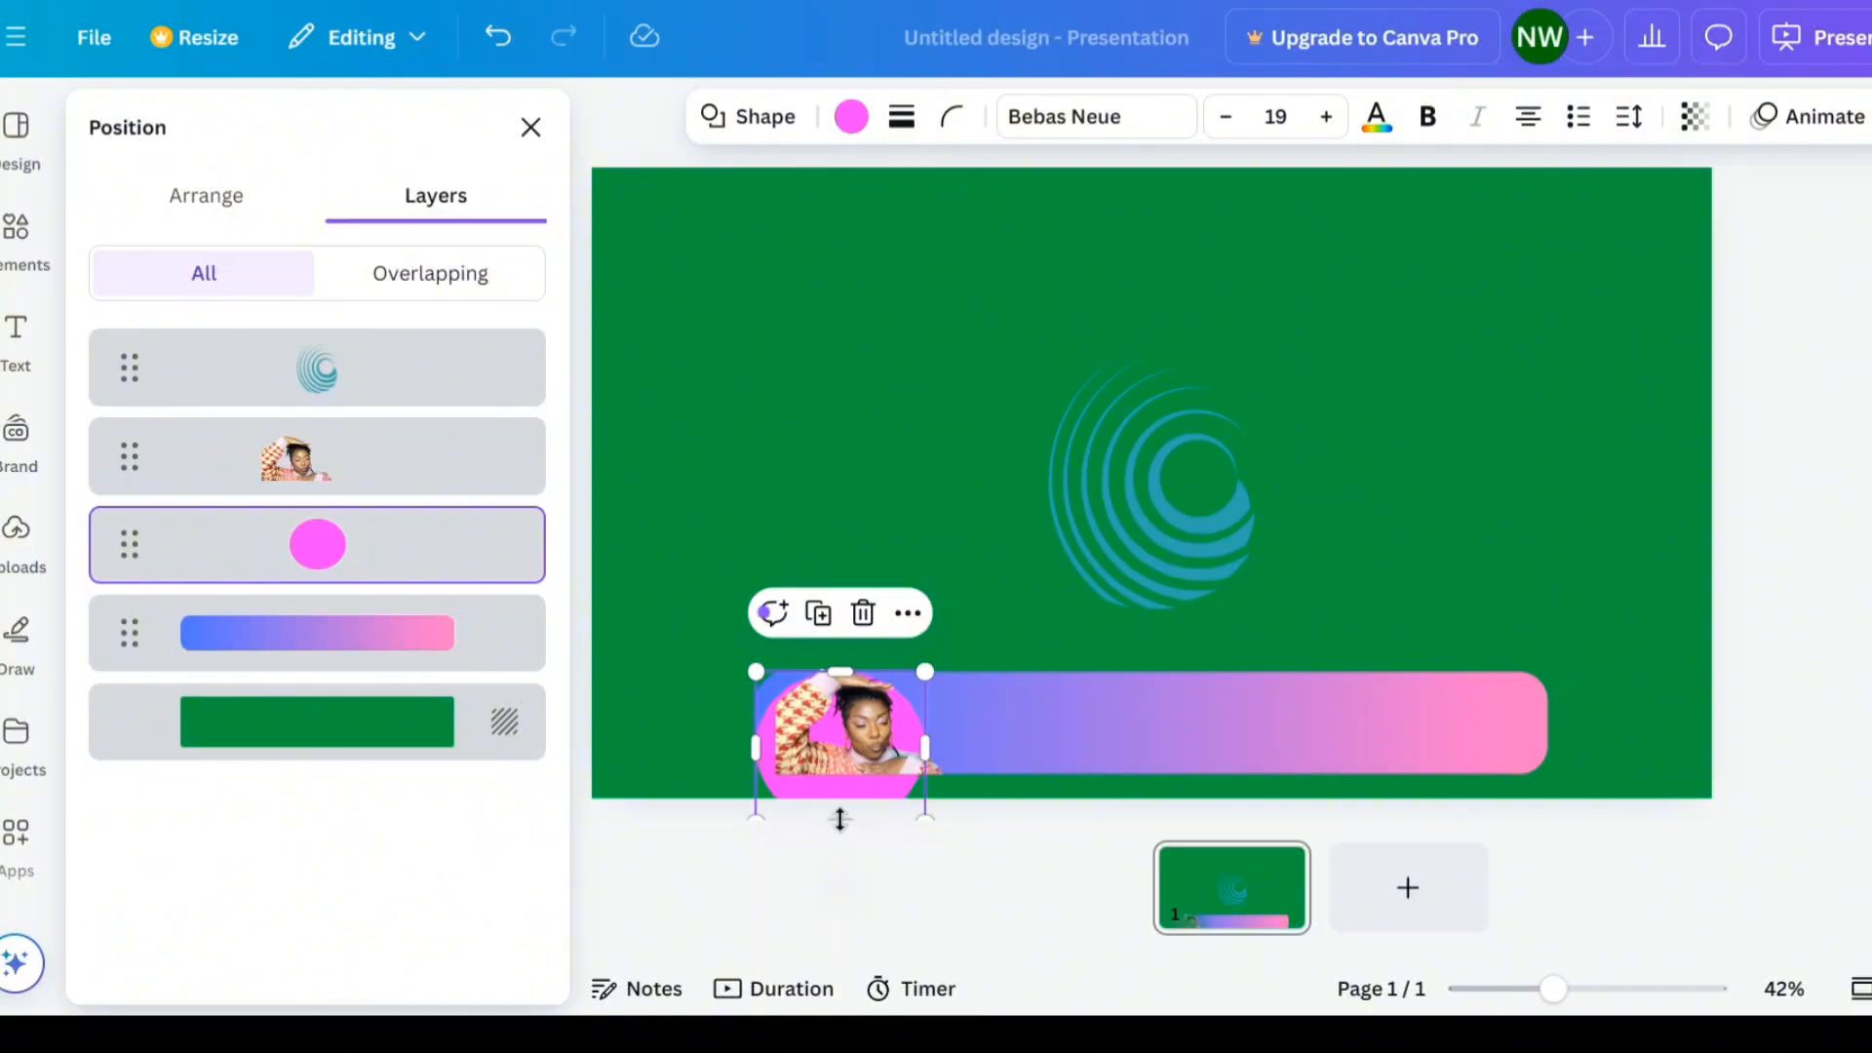
drag(840, 819, 851, 781)
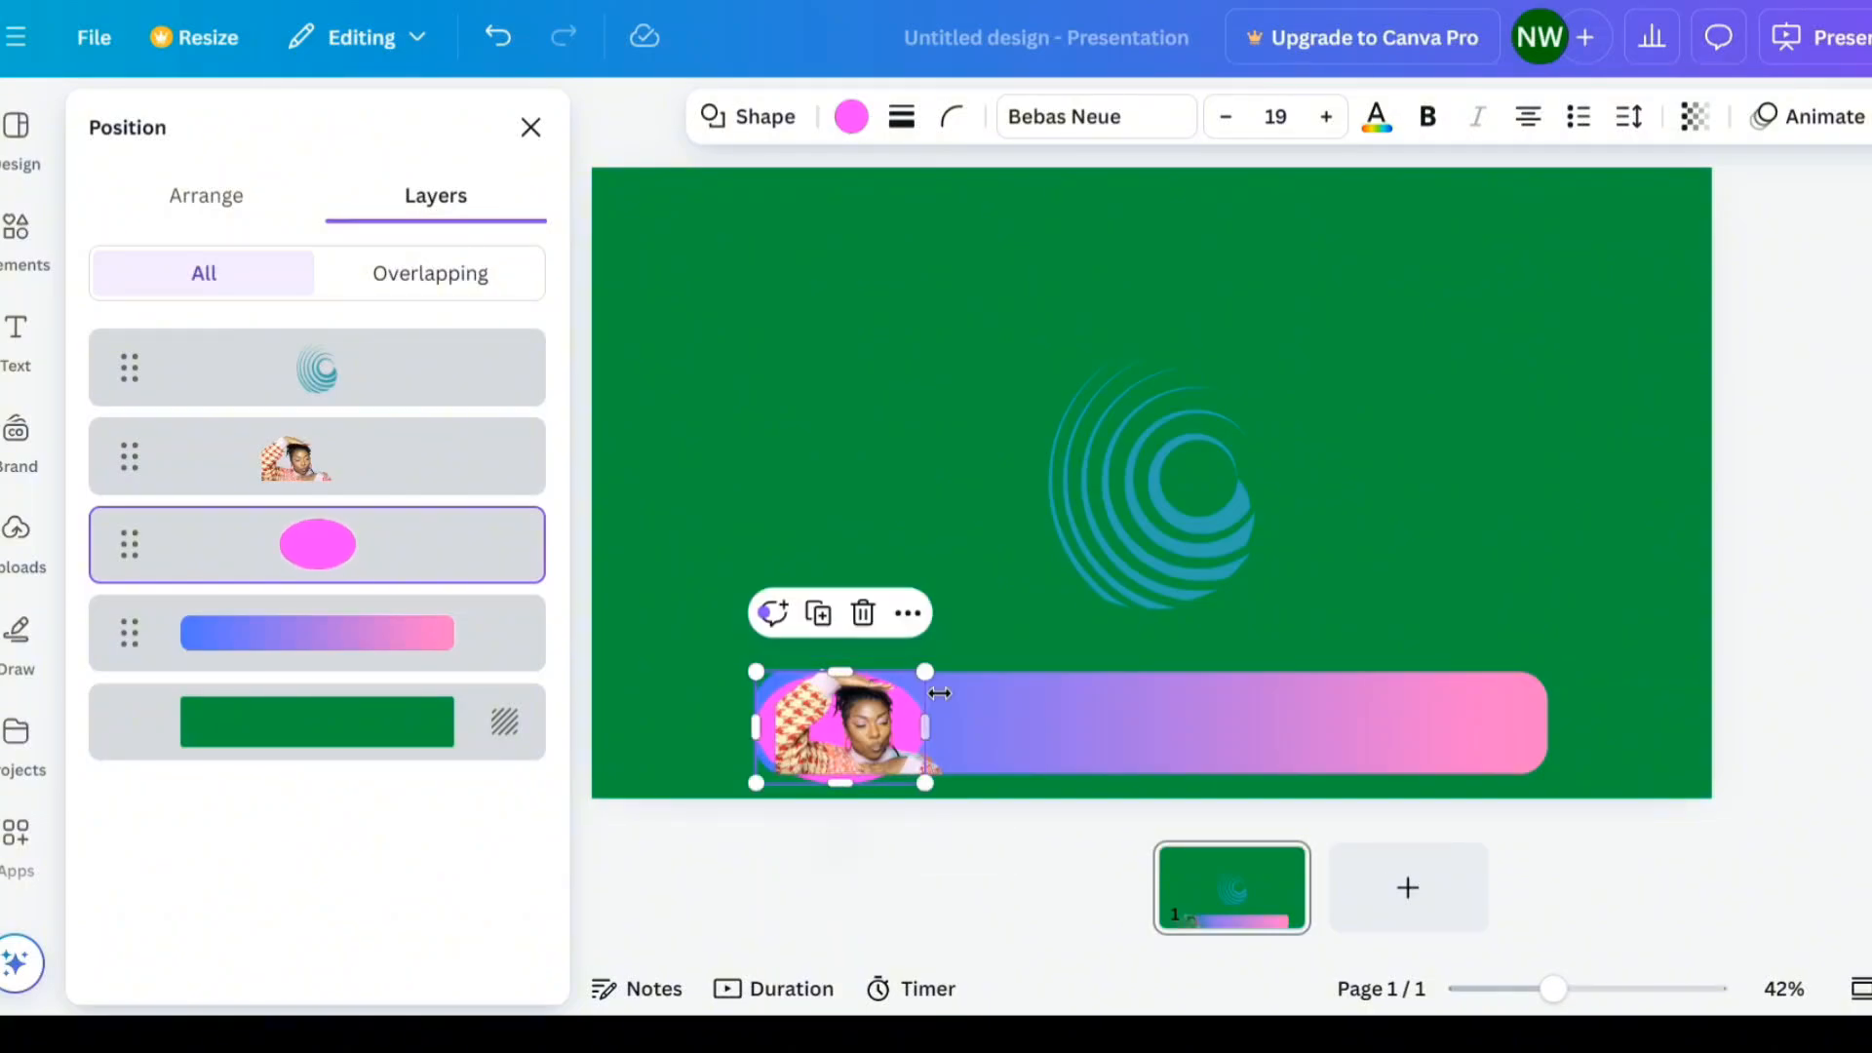
- Enlarge the photo so it extends slightly above the bar
click(847, 730)
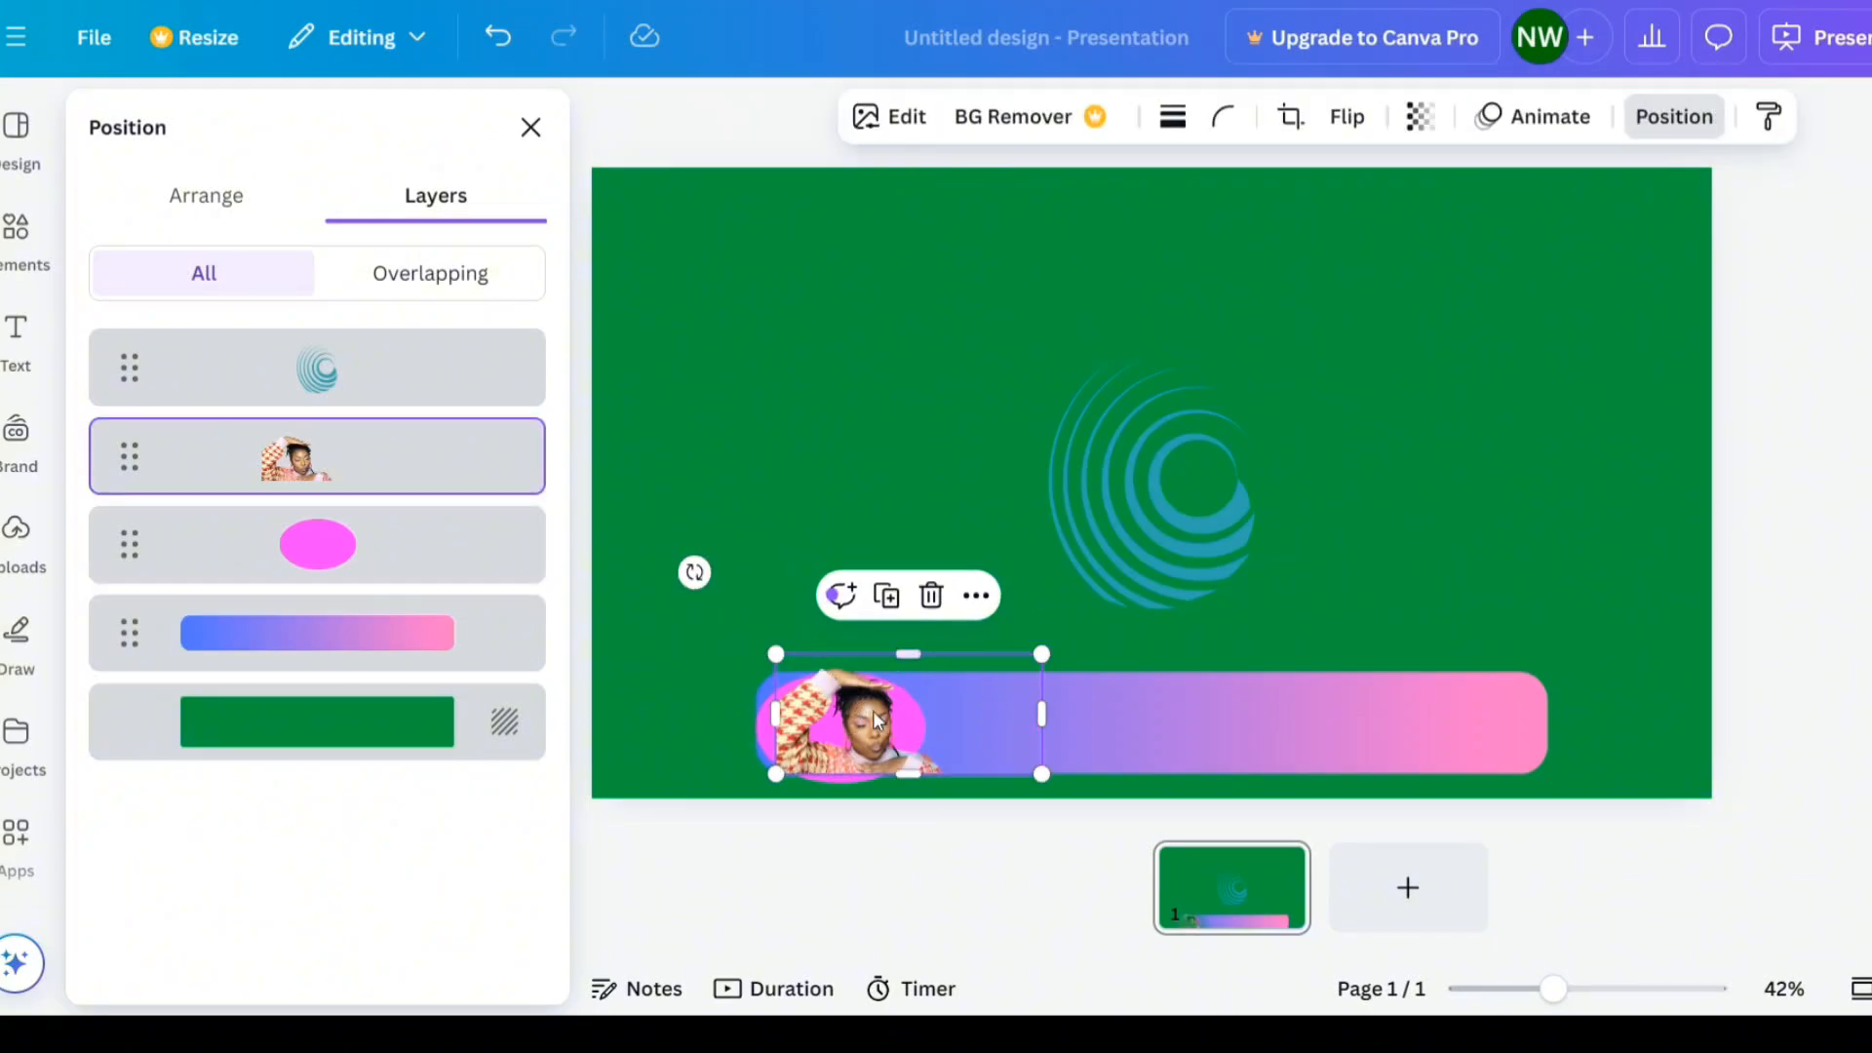
drag(776, 654, 766, 589)
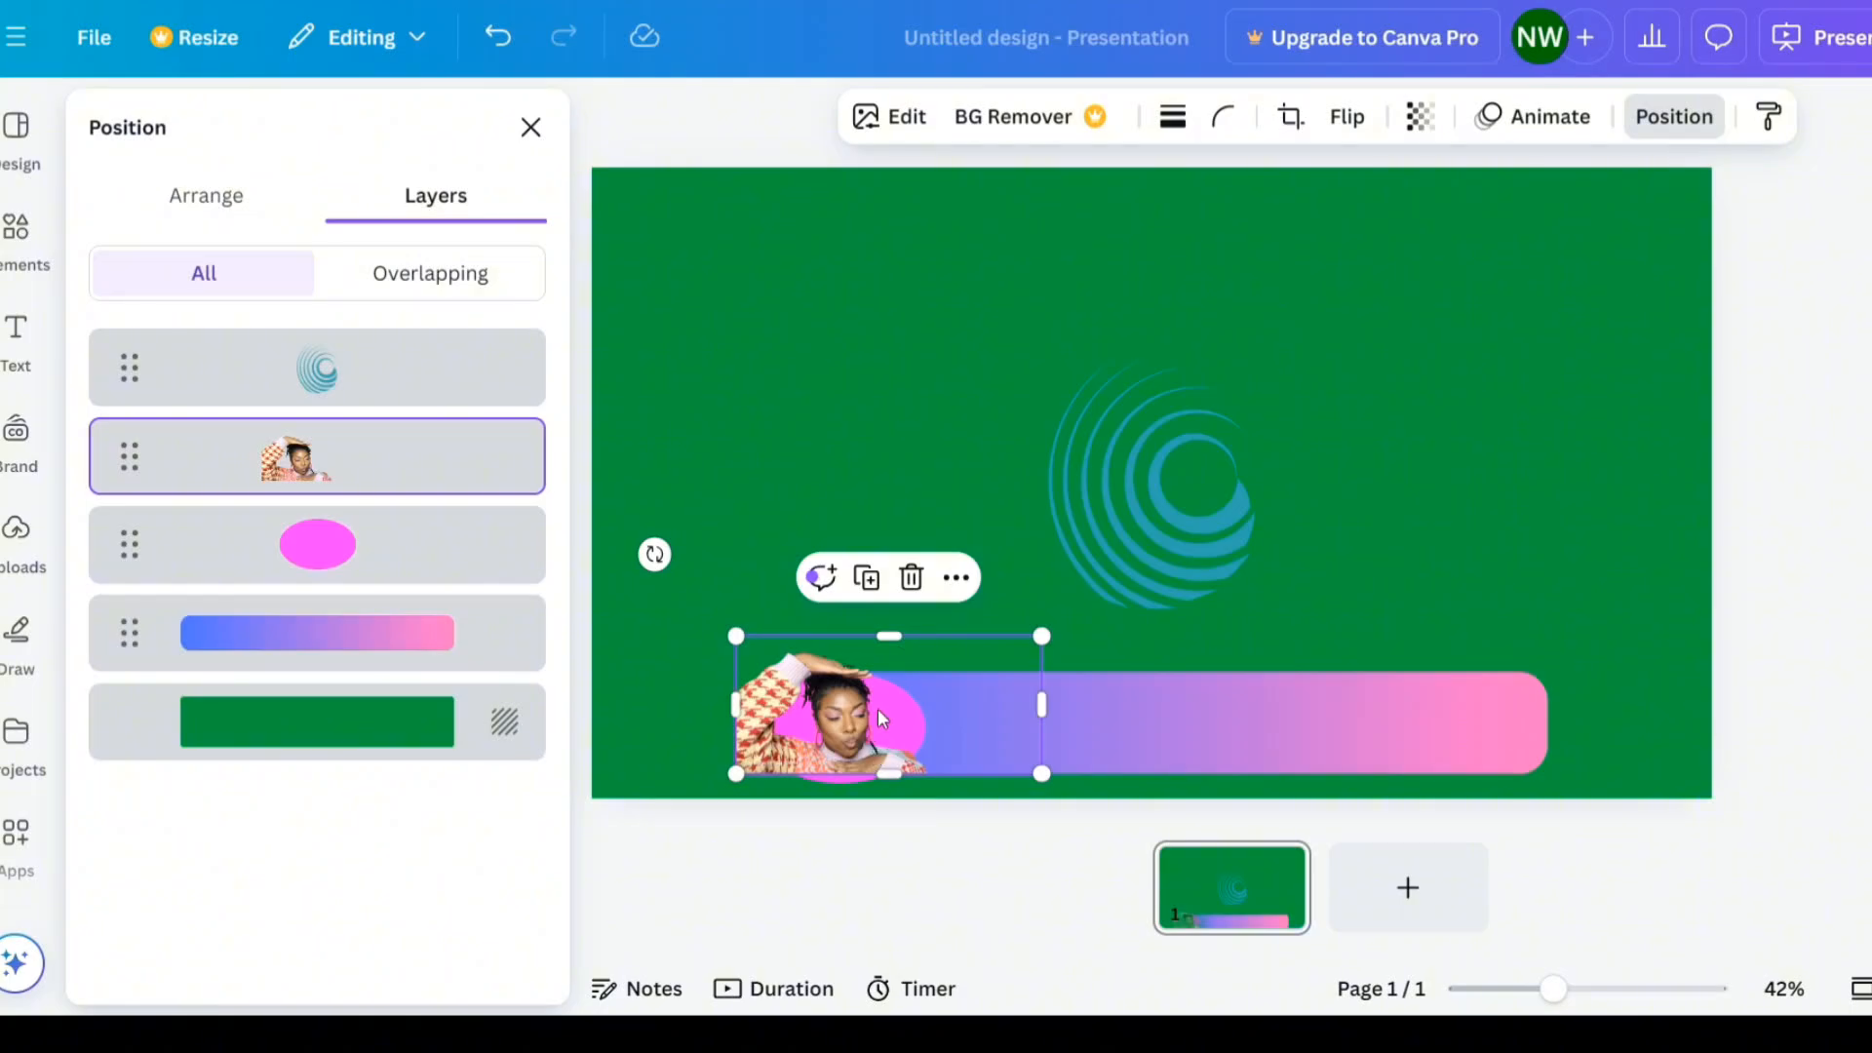
drag(738, 776, 736, 785)
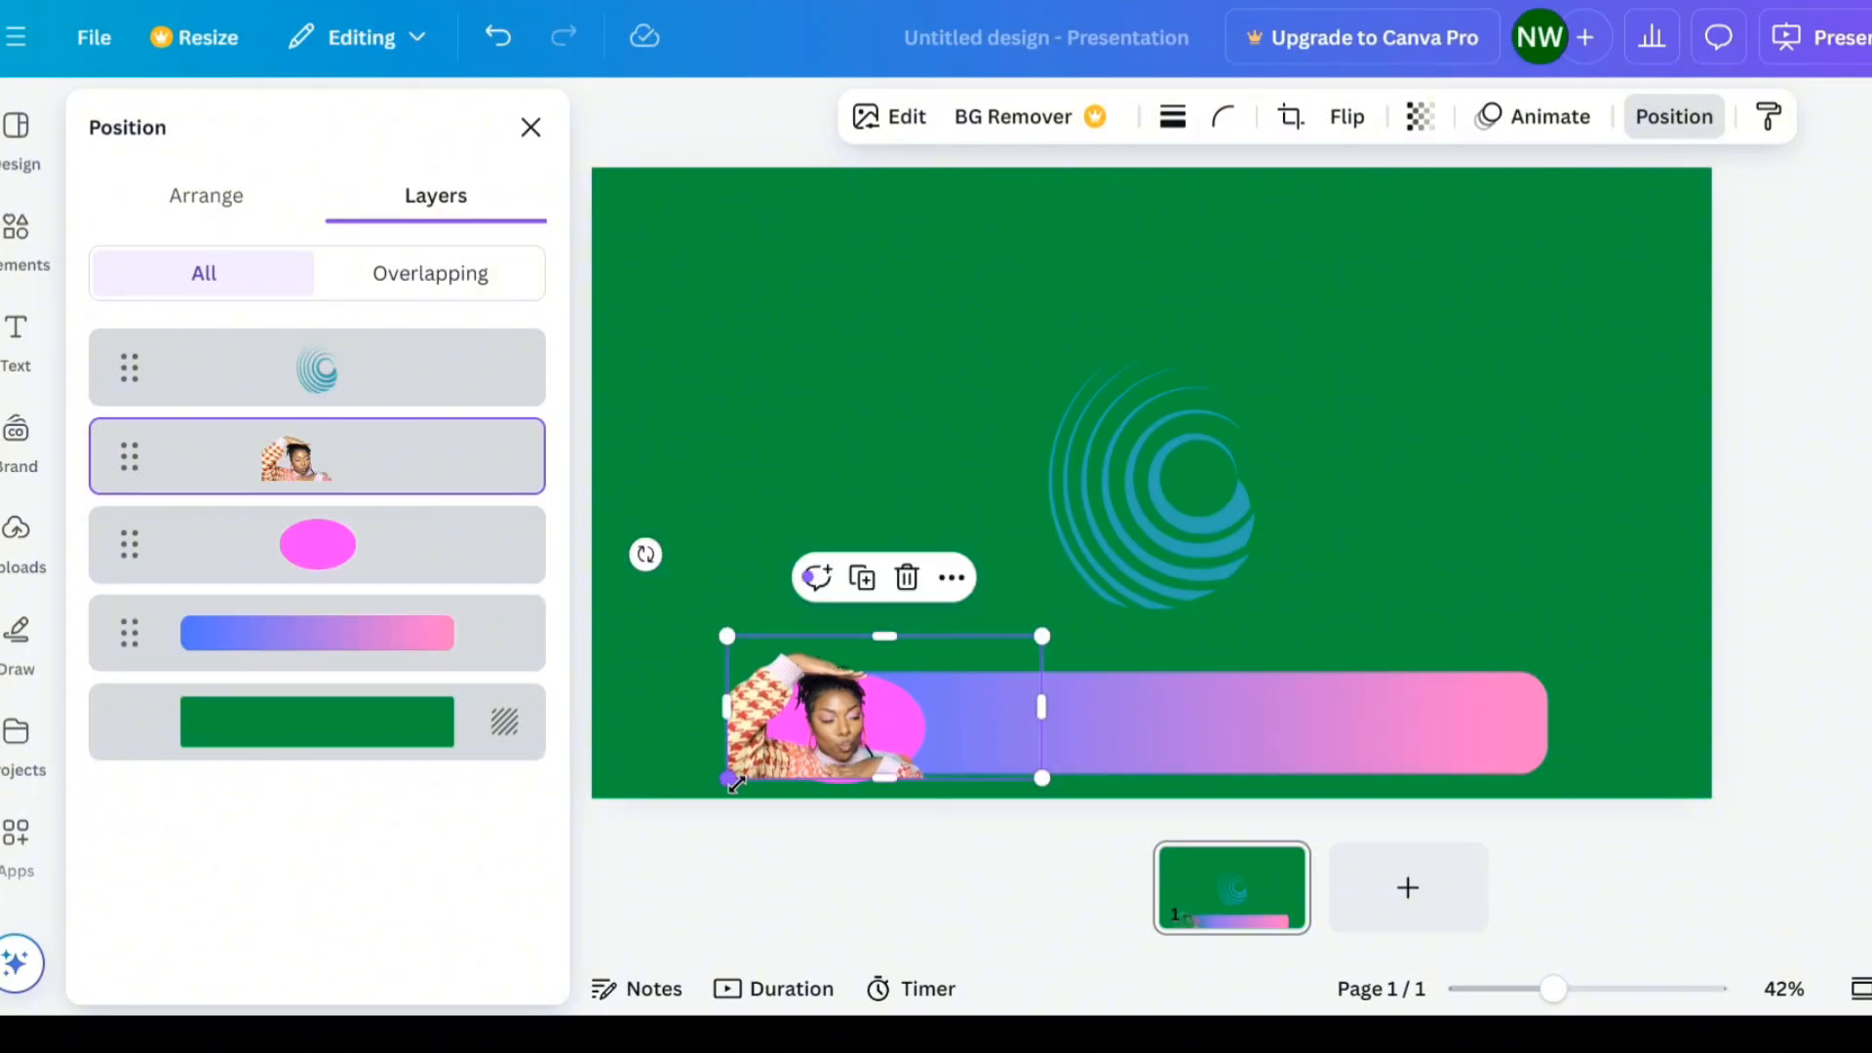
- Add a text box to the slide
click(17, 332)
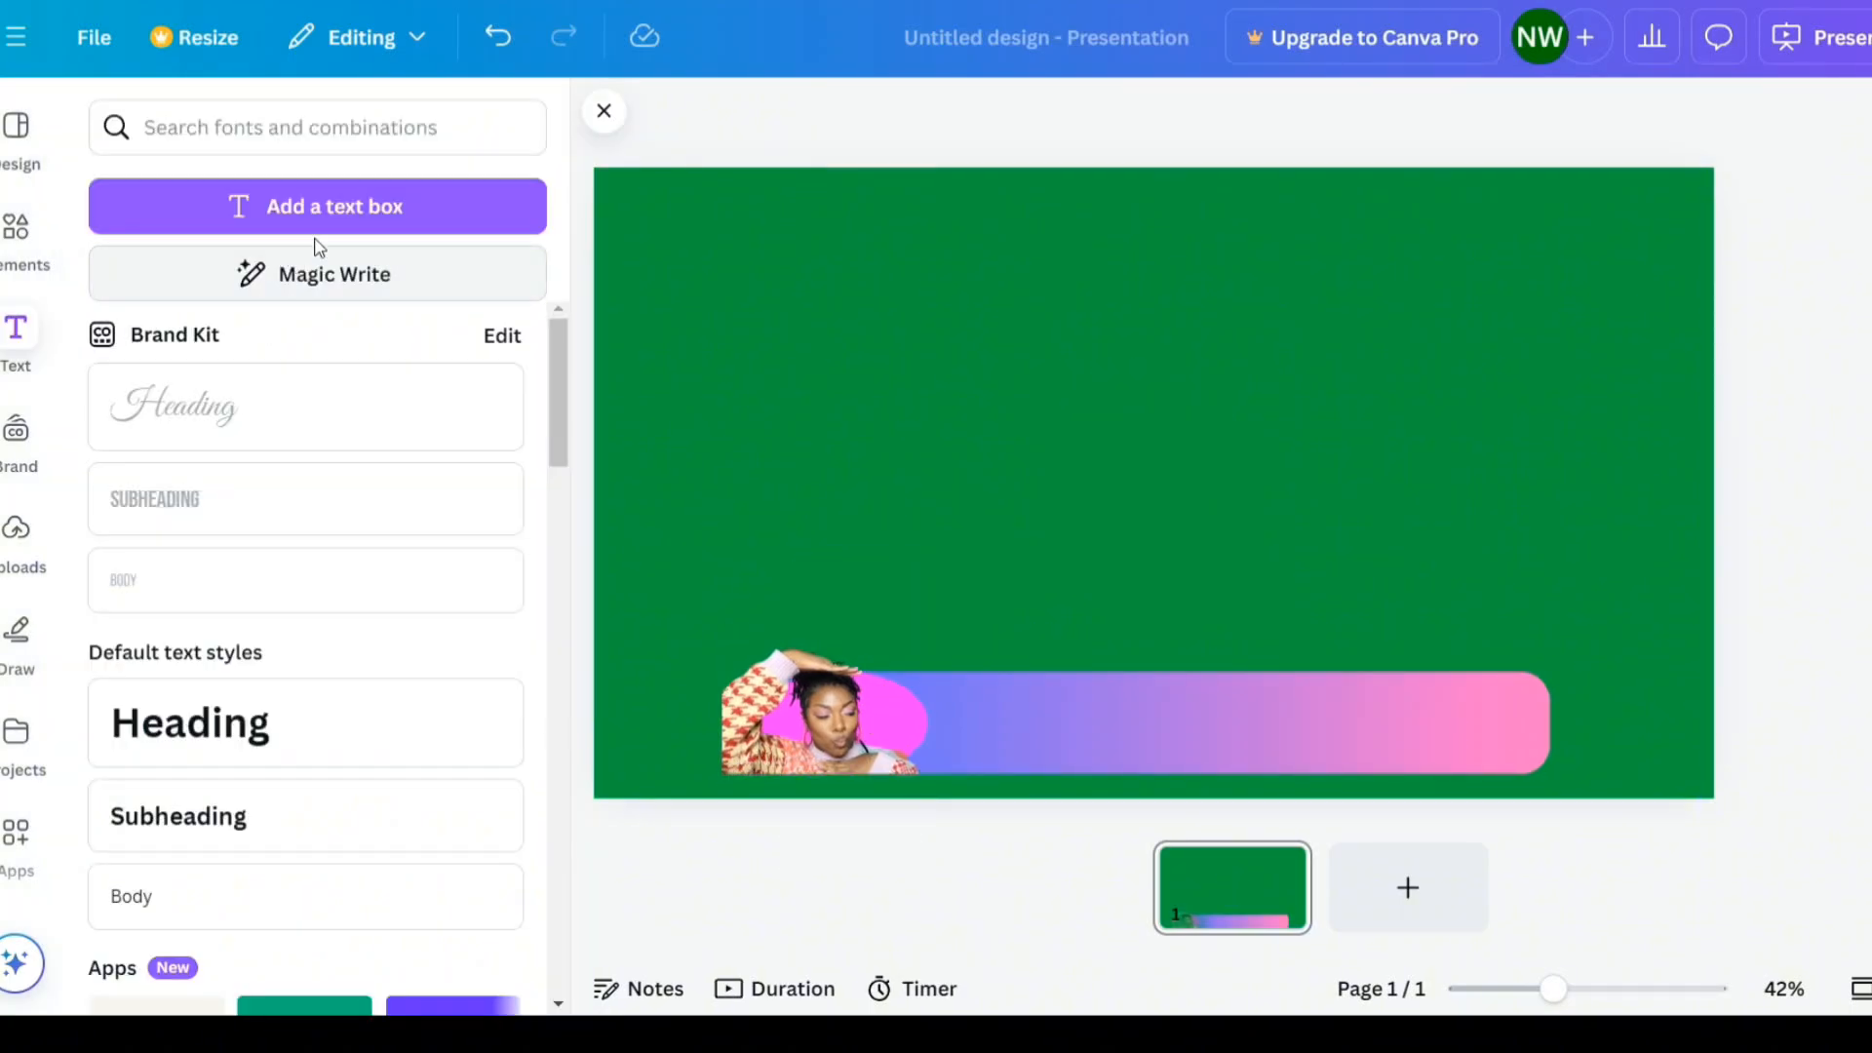
click(354, 208)
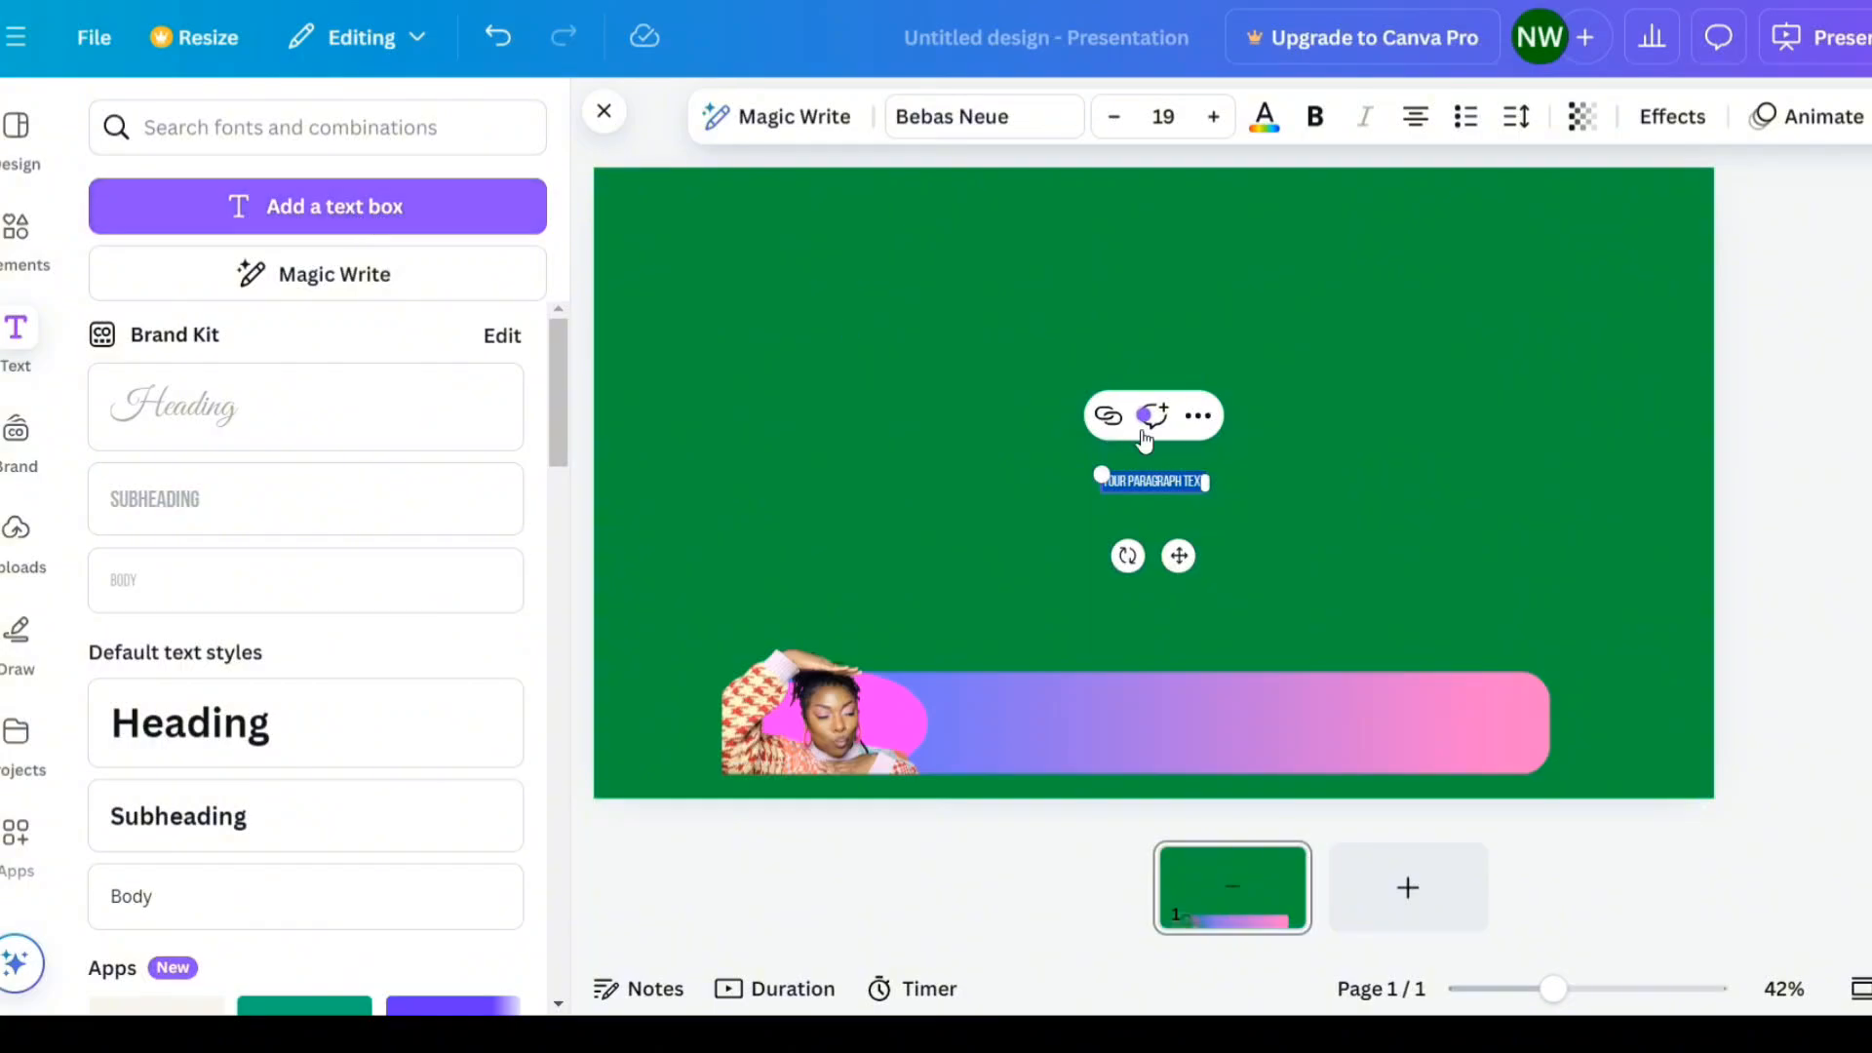
- Move the text box onto the gradient bar and add two more text boxes stacked beneath it
drag(1178, 556, 1169, 779)
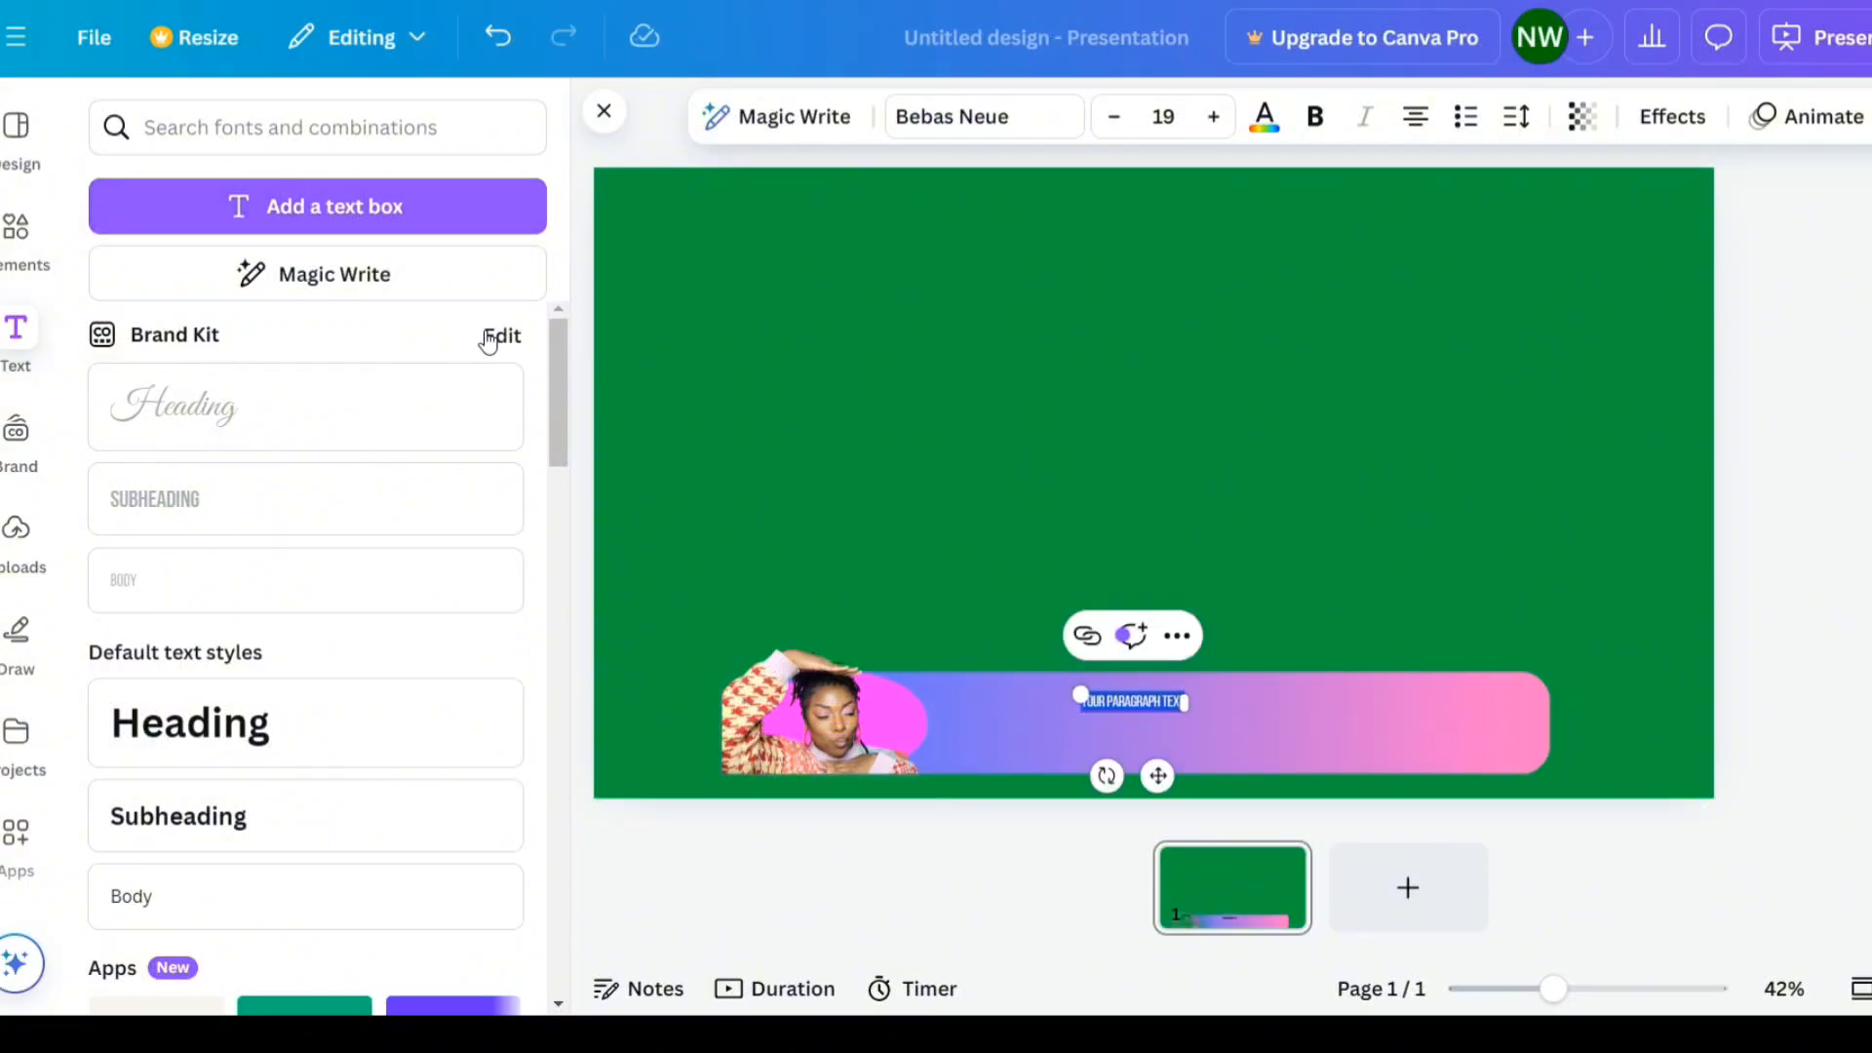
click(432, 224)
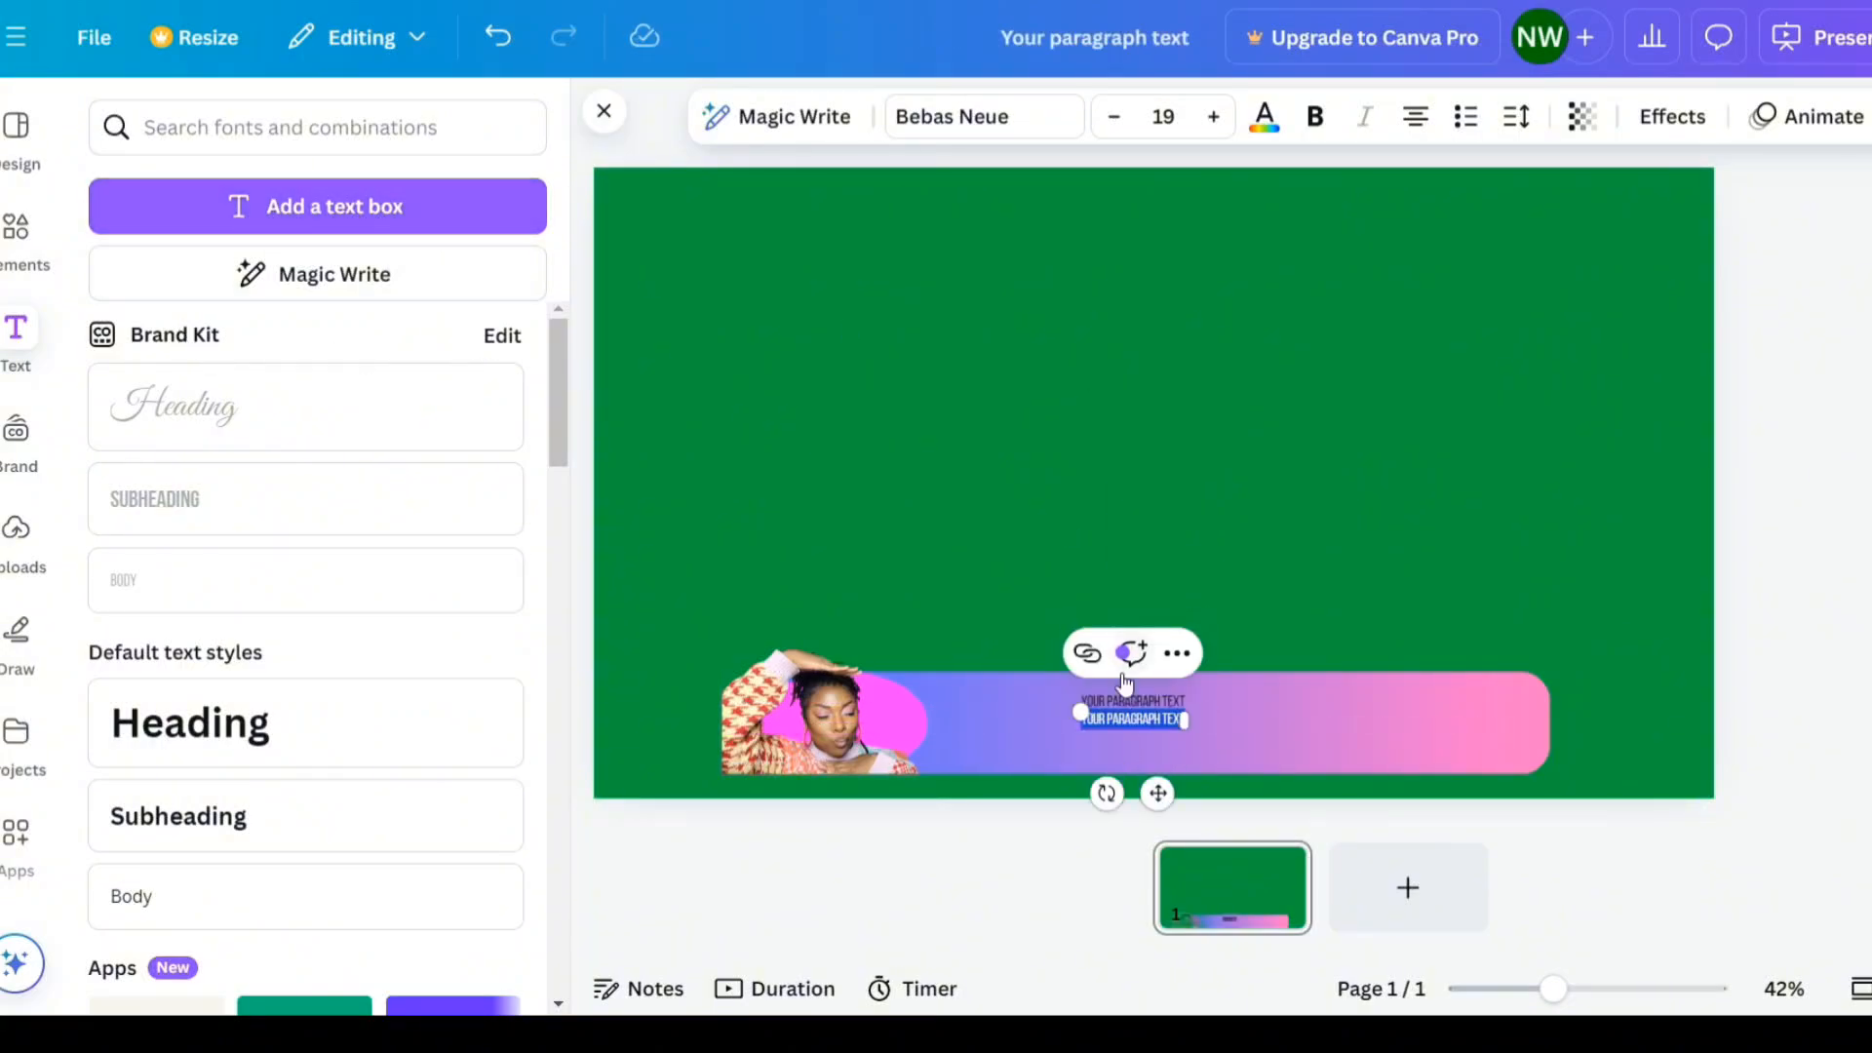
click(372, 222)
click(1355, 766)
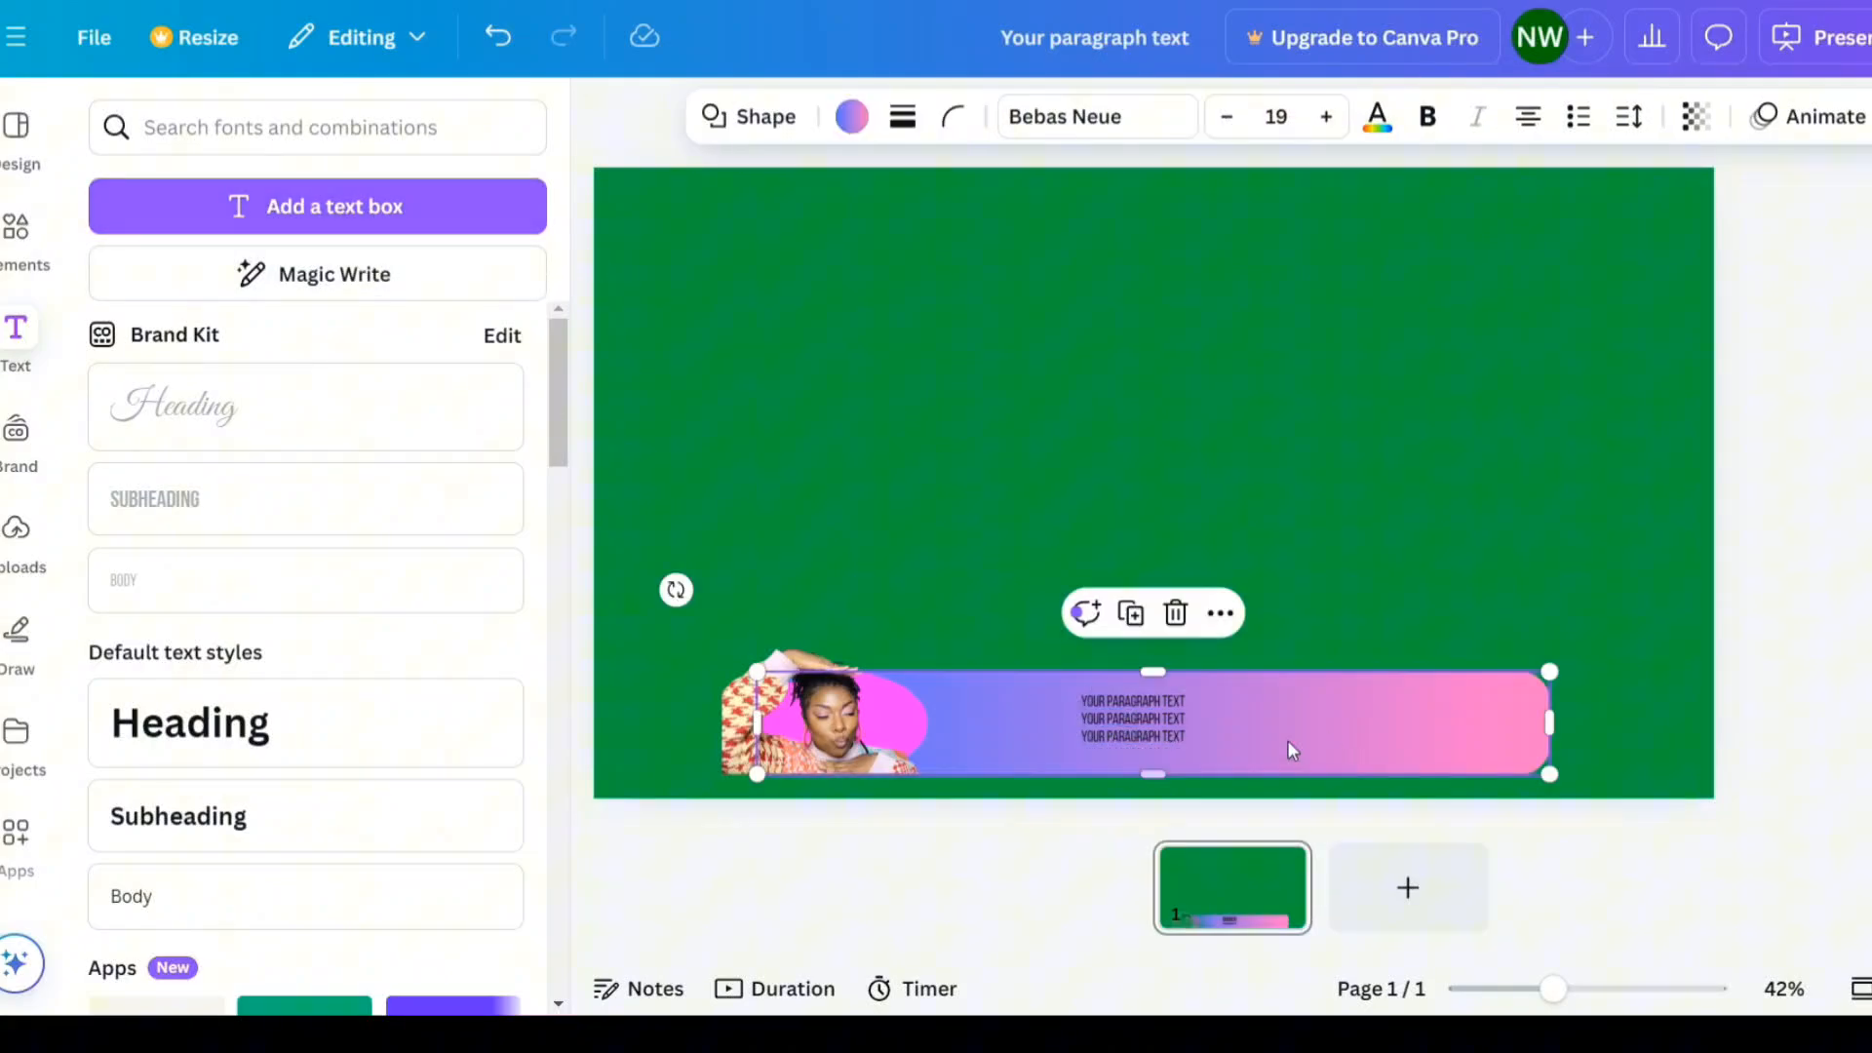
- Replace the top text box's placeholder with the presenter's full name
click(1152, 699)
click(1153, 699)
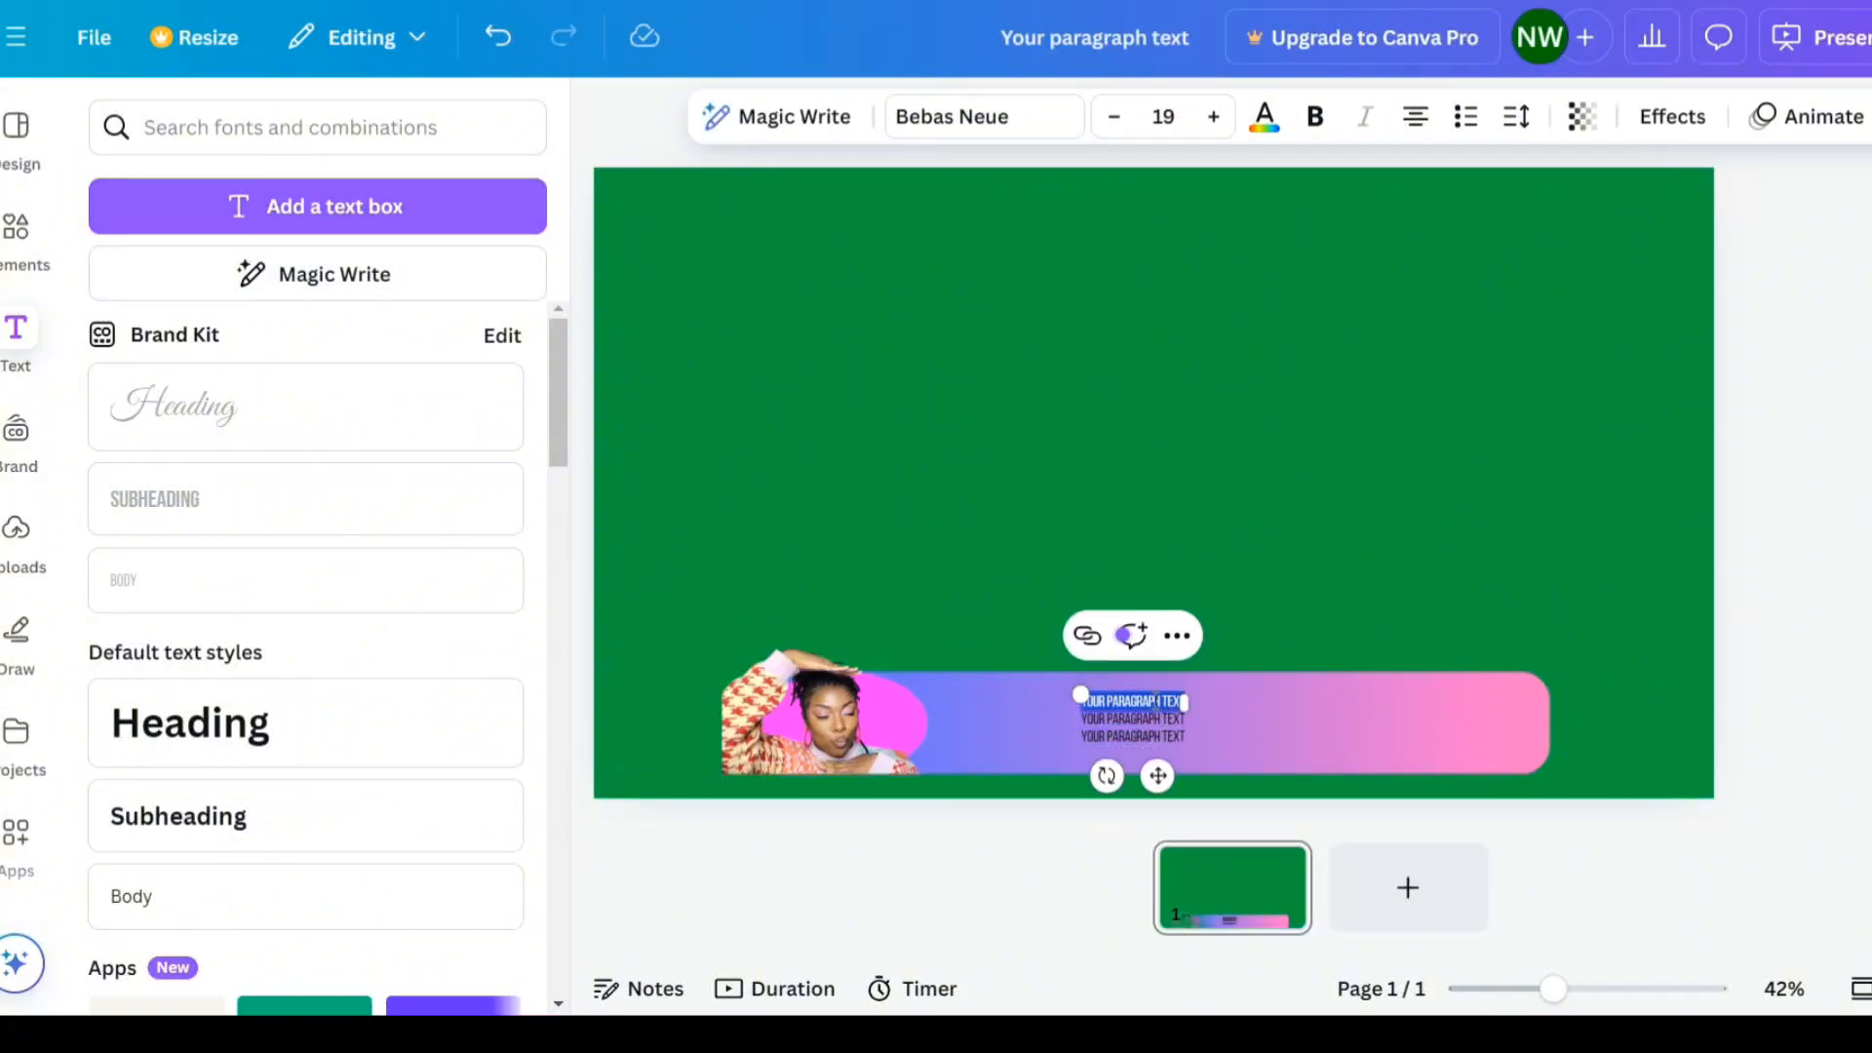
text(NIKI)
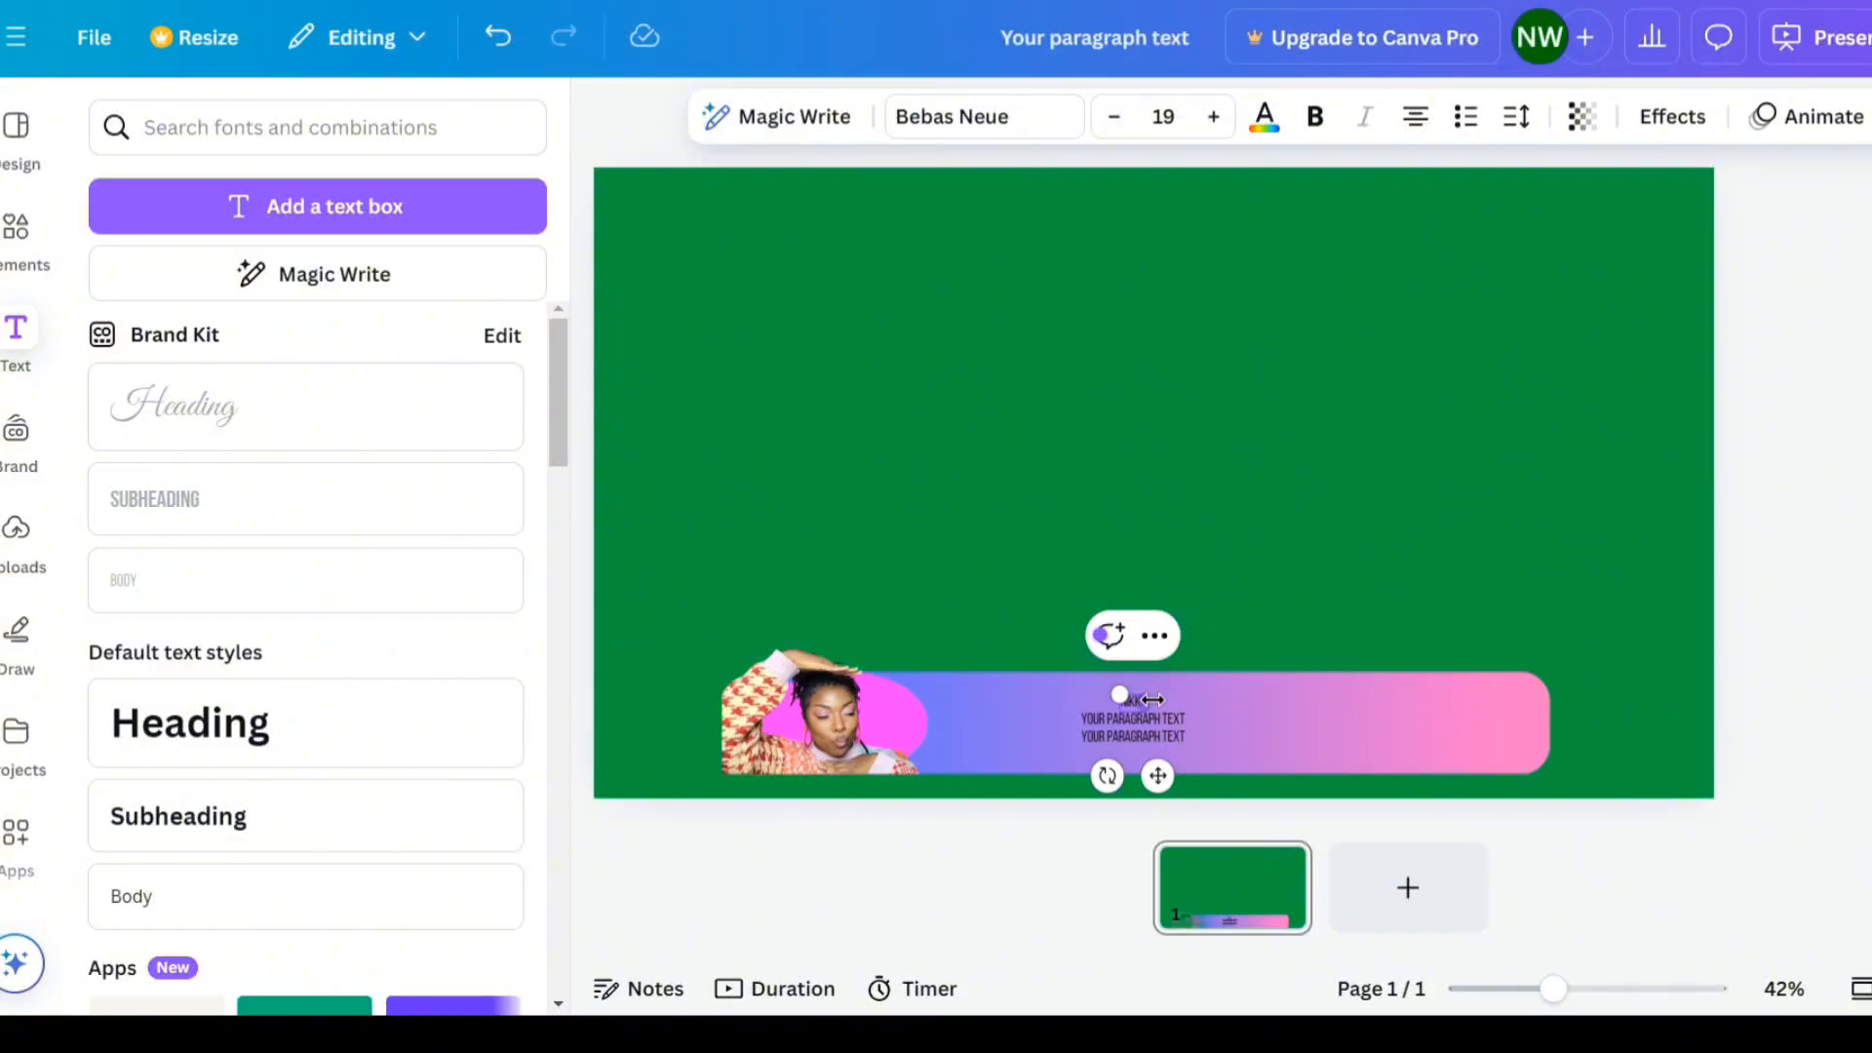
text(I MORGAN)
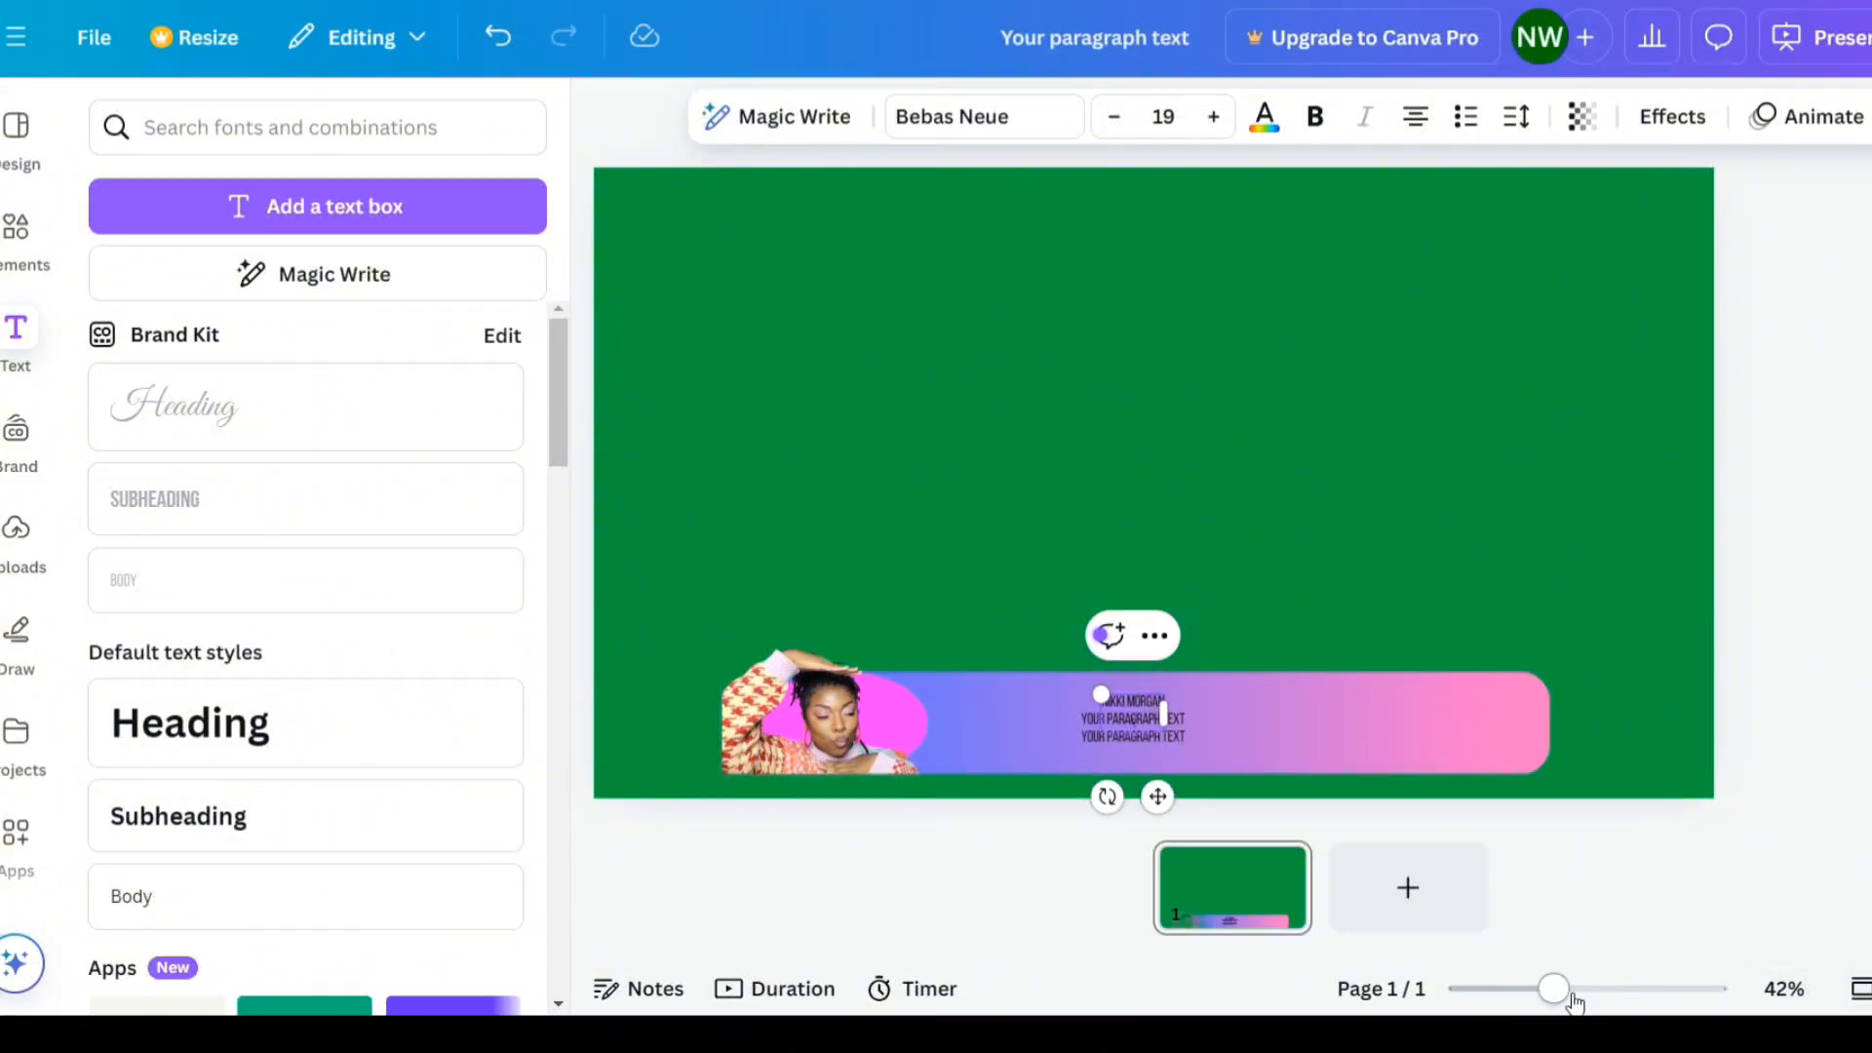
- Change the second text line to "LIFESTYLE | | BEAUTY | | DIY" and widen its box to fit one line
drag(1553, 989, 1581, 994)
scroll(1588, 673, down, 3)
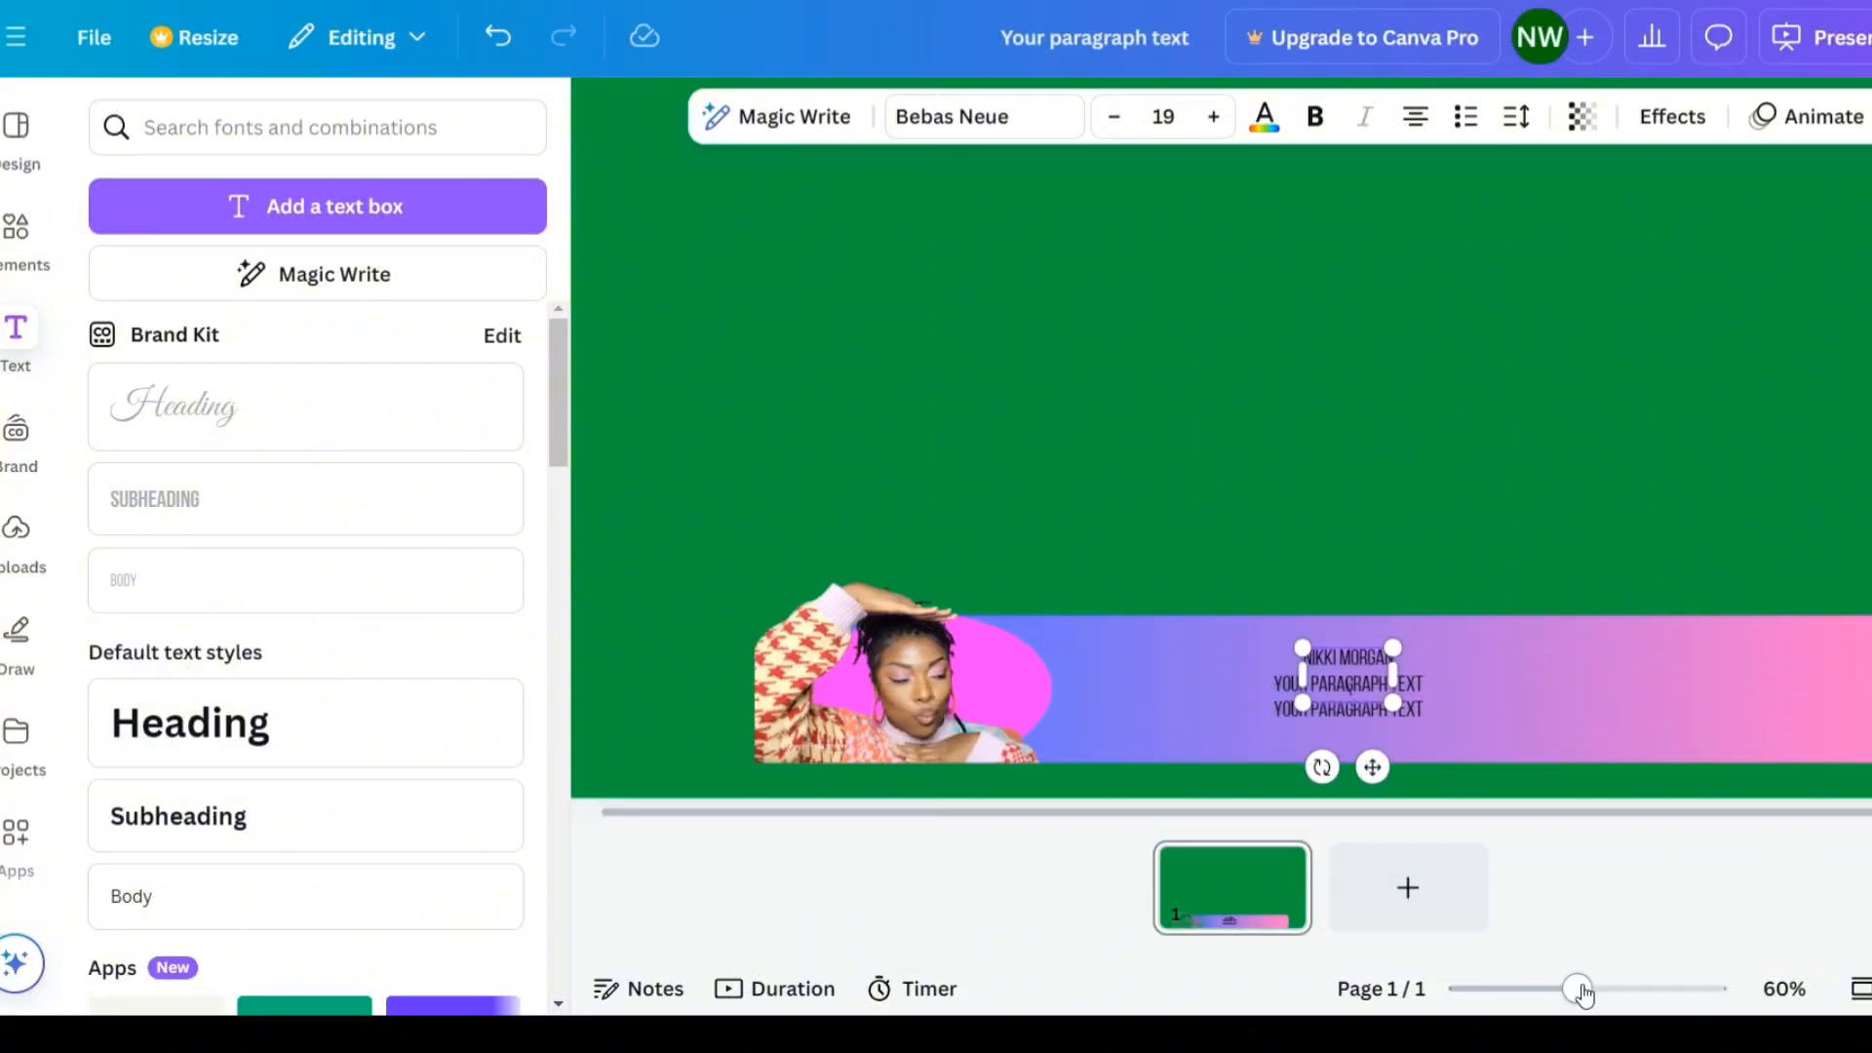
drag(1577, 992, 1600, 992)
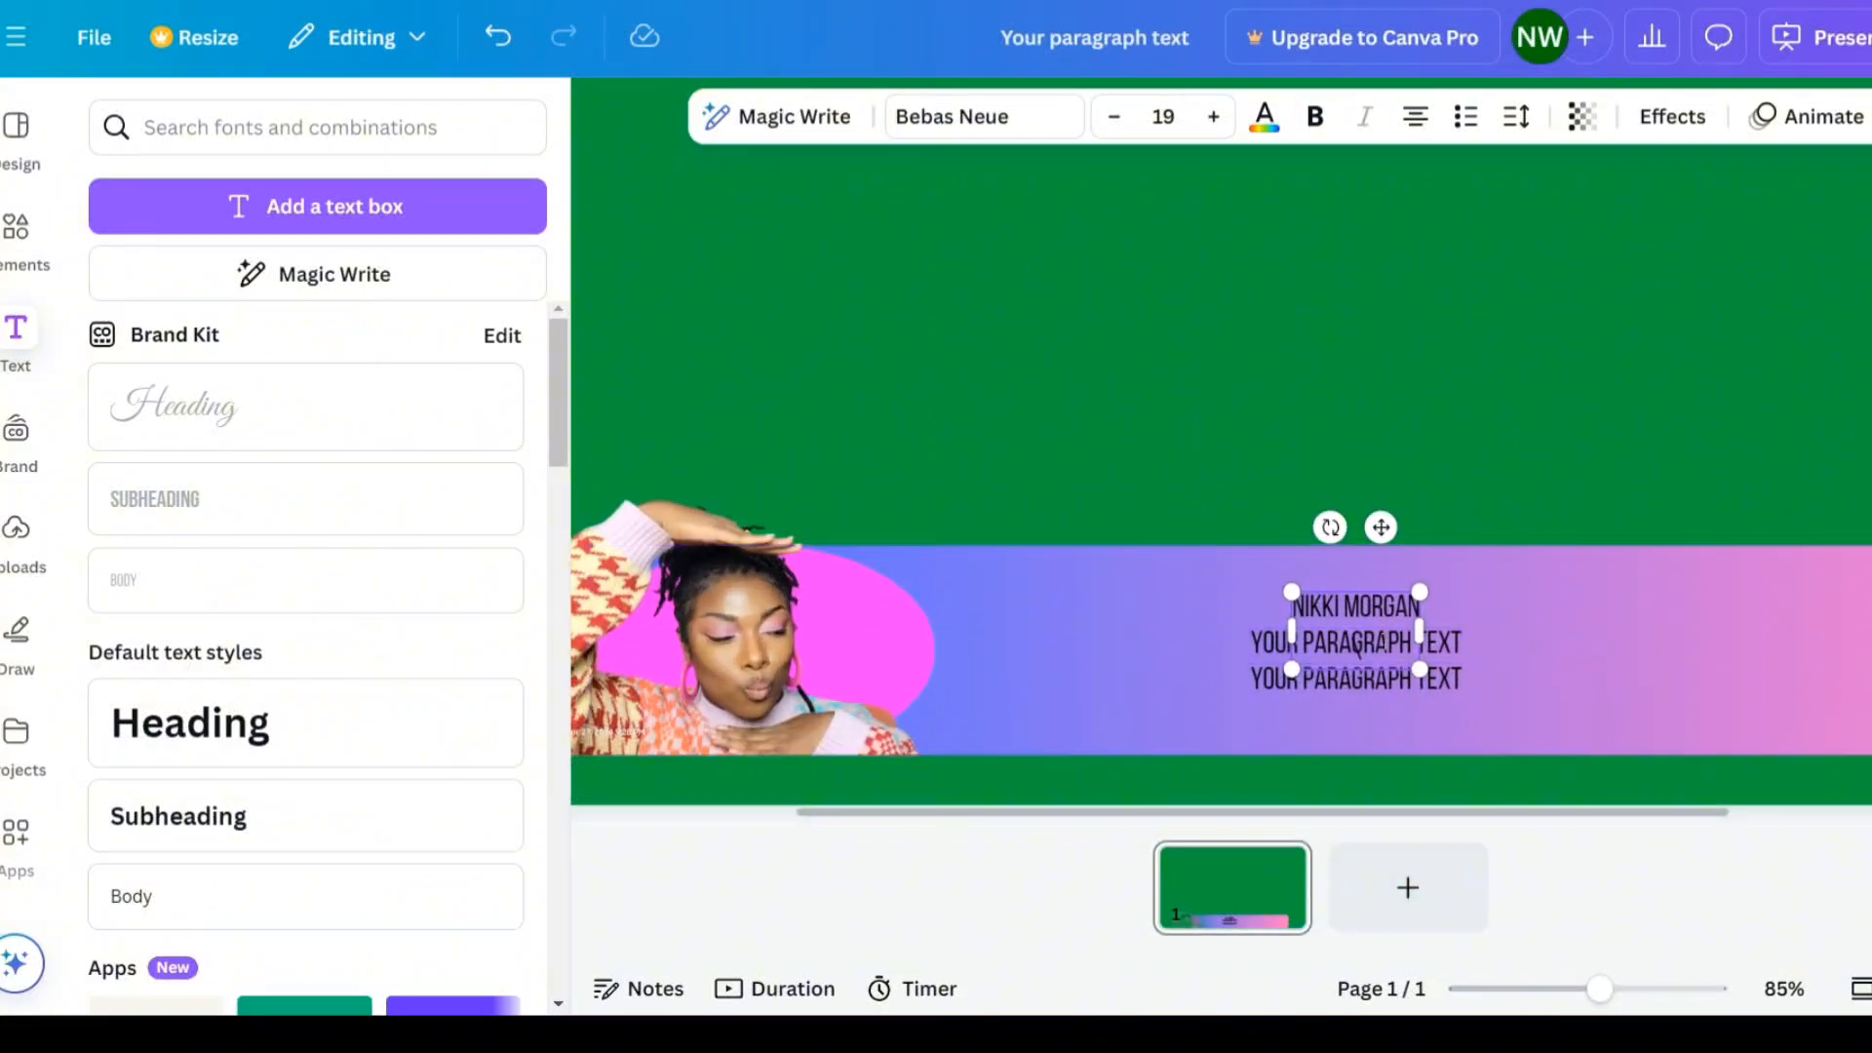
click(1452, 645)
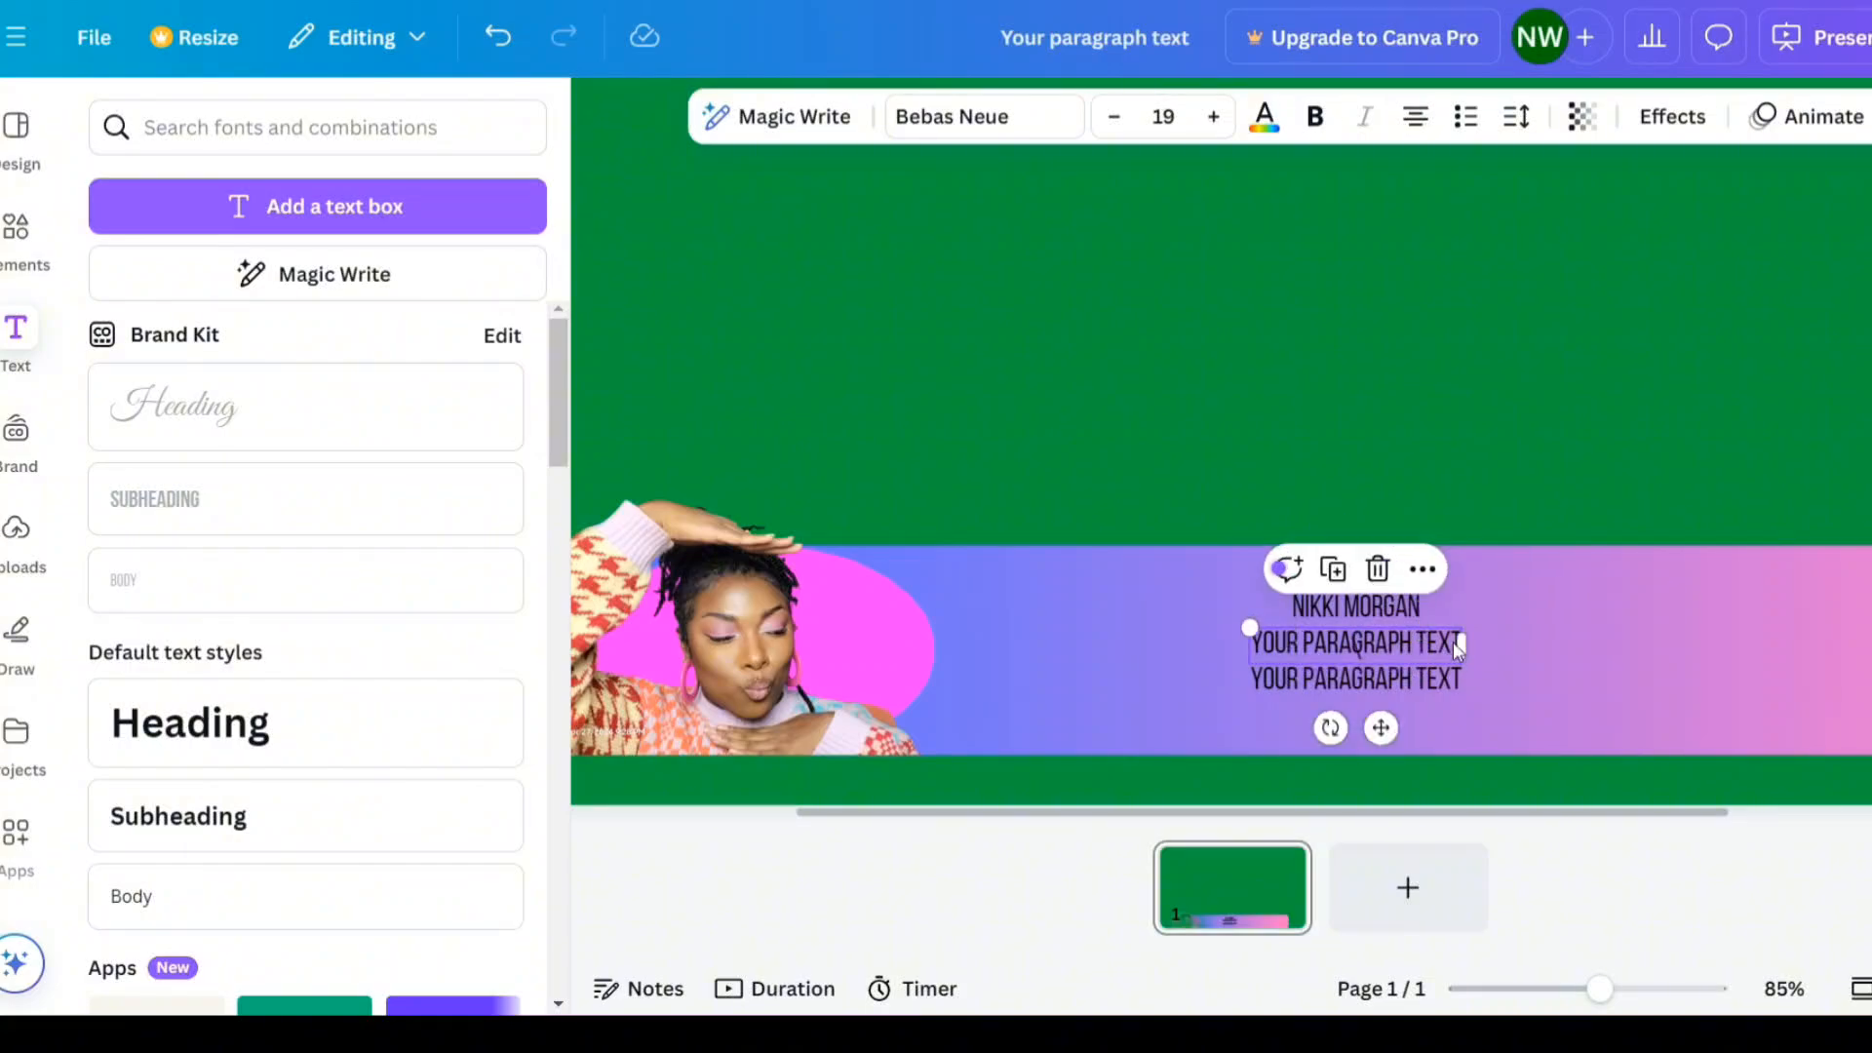
triple_click(1451, 644)
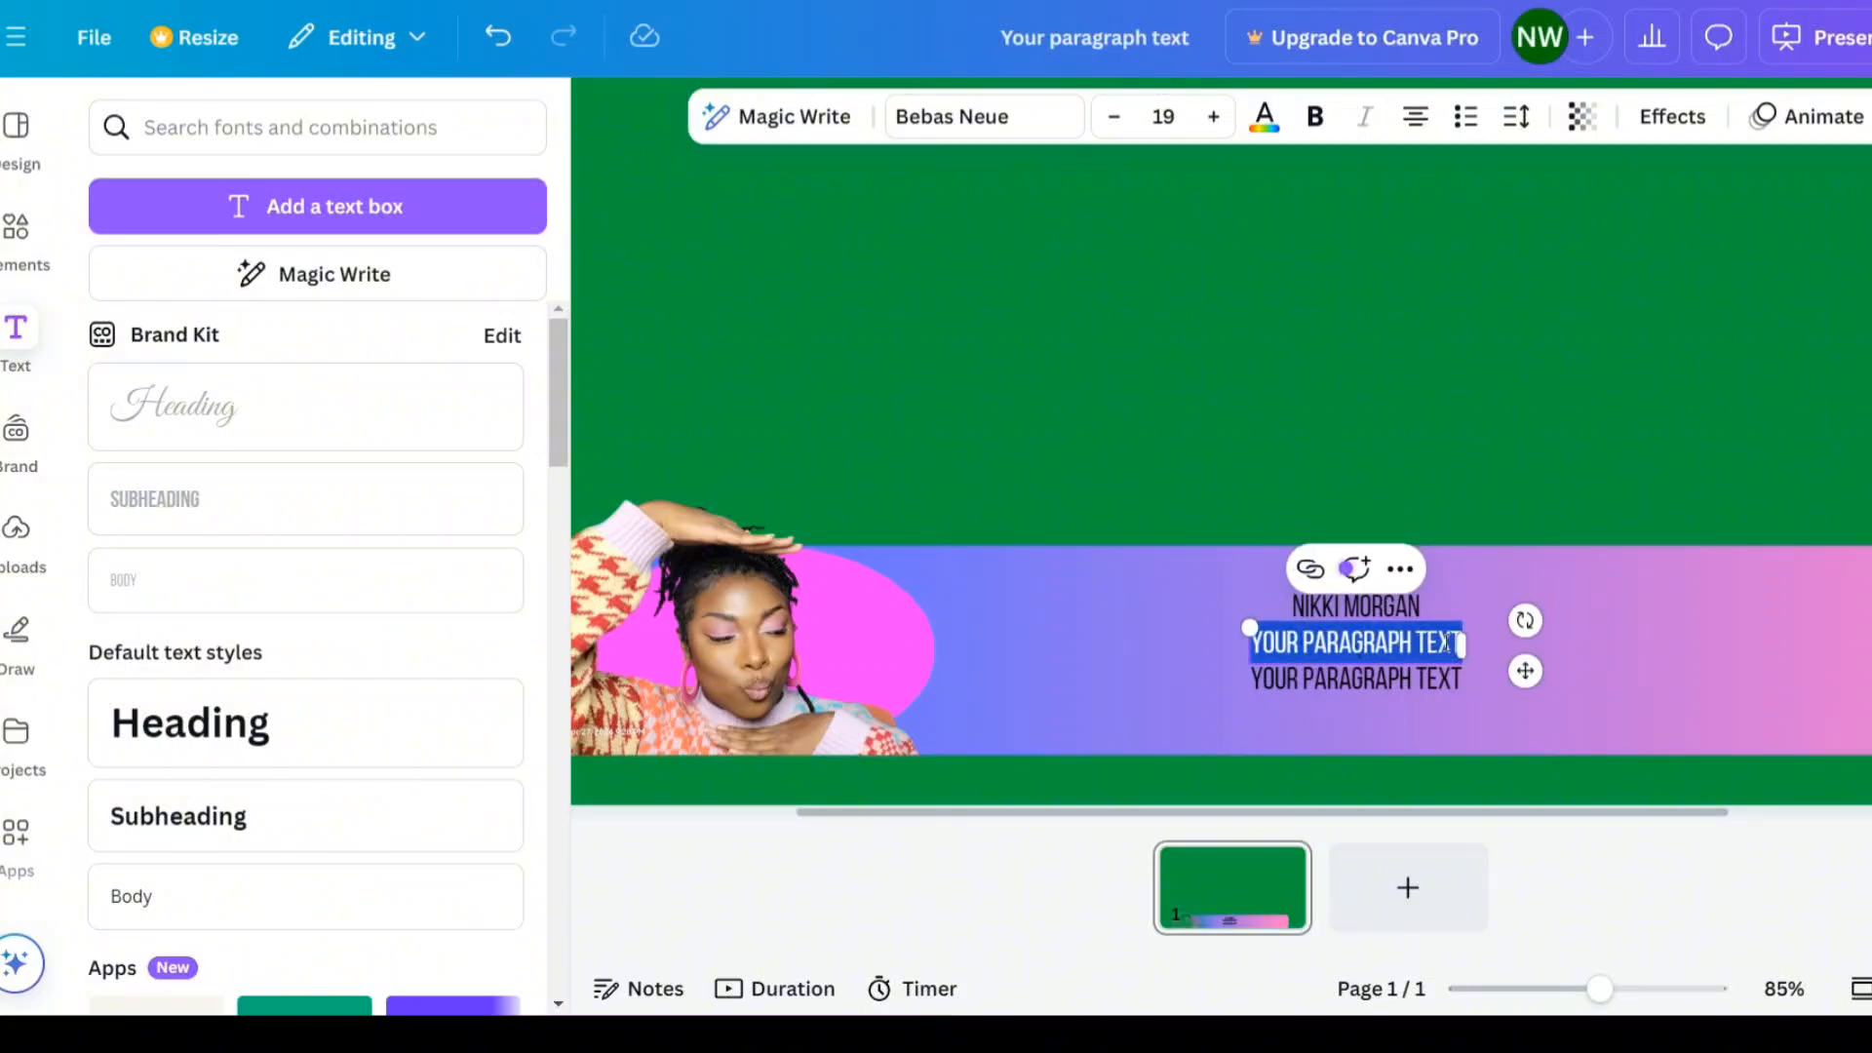
text(LIFESTY)
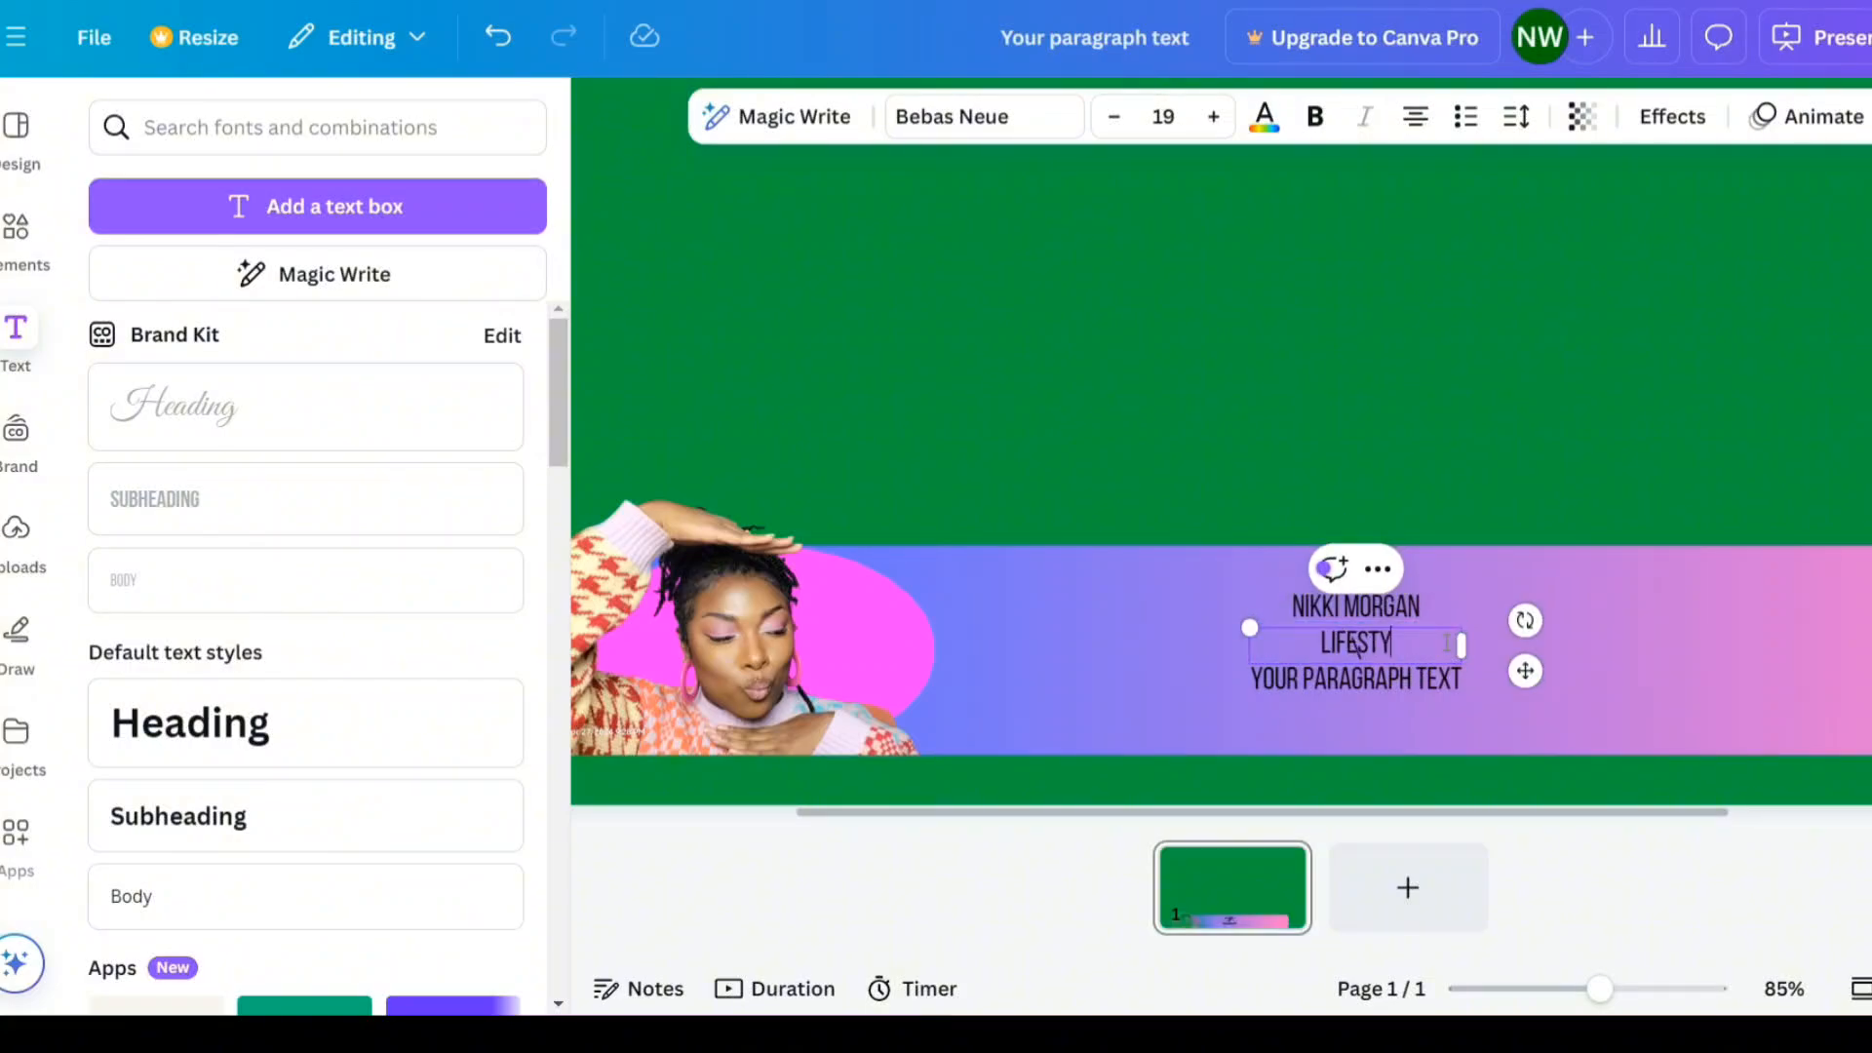
text(LE | BEAUTY)
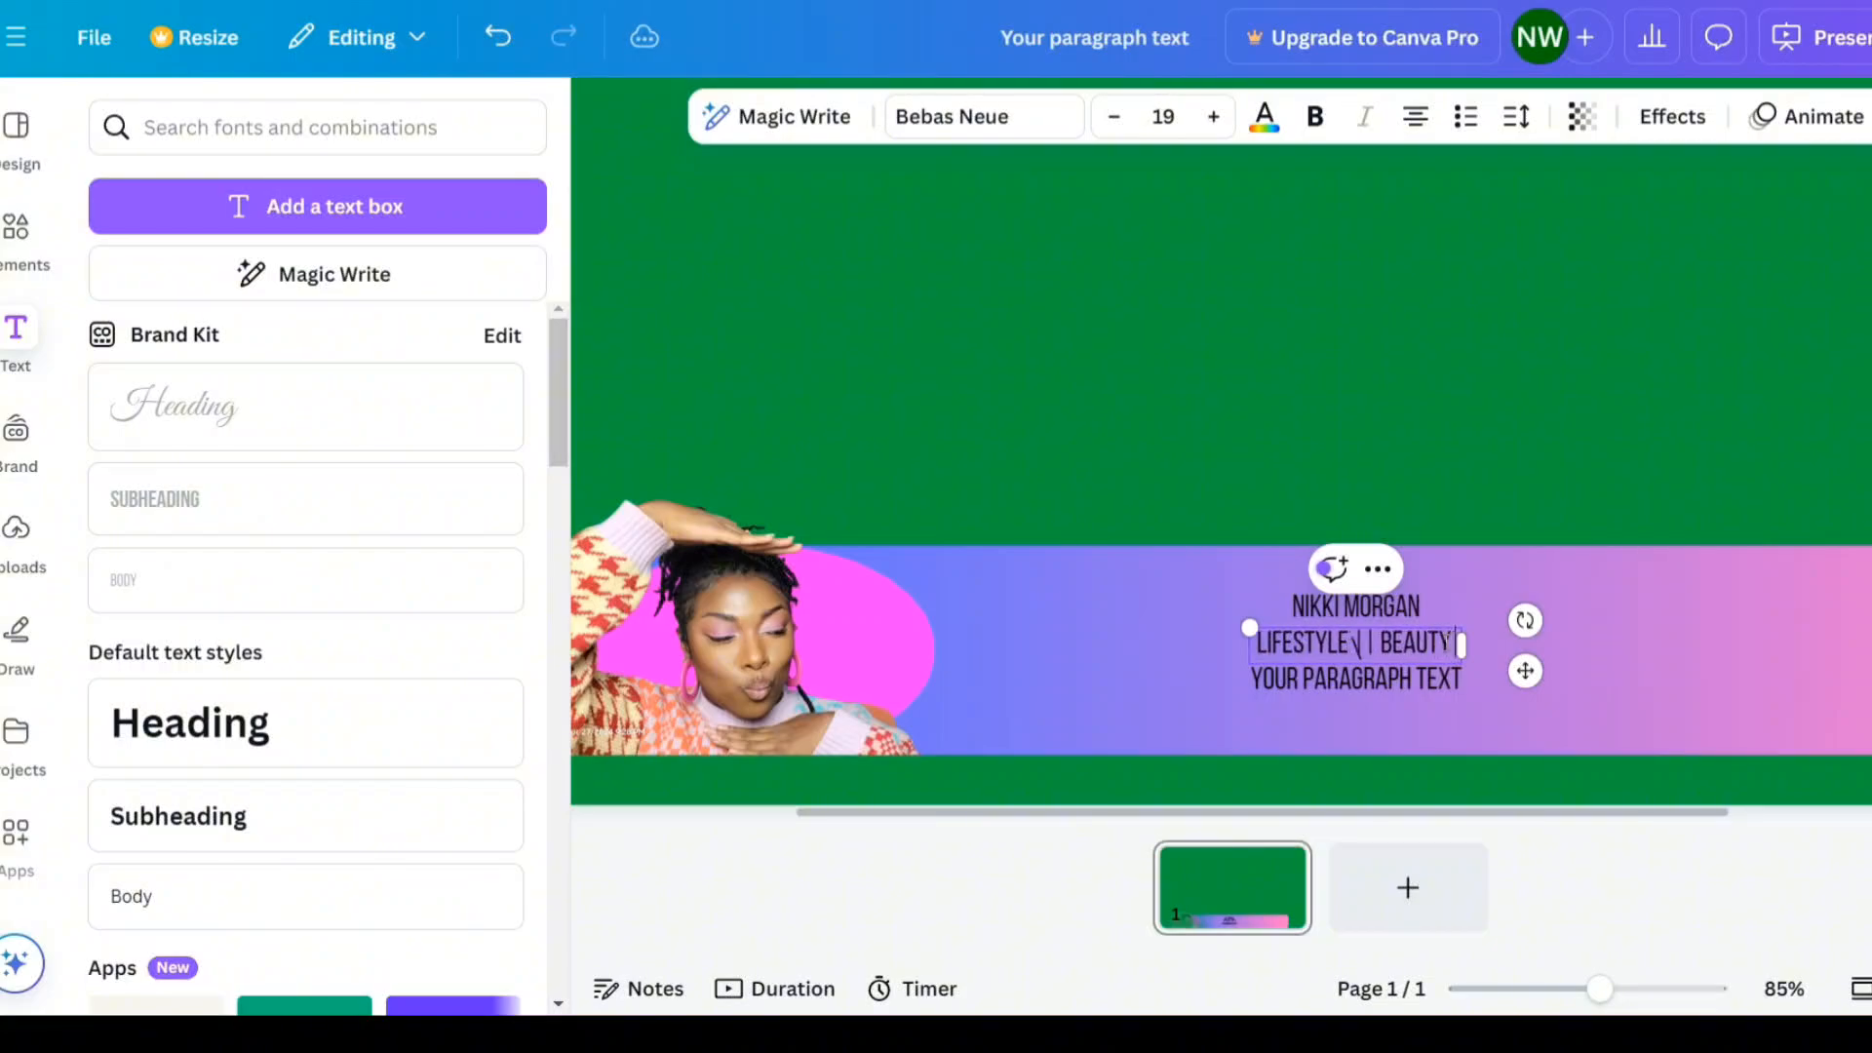
key(Return)
text(BY)
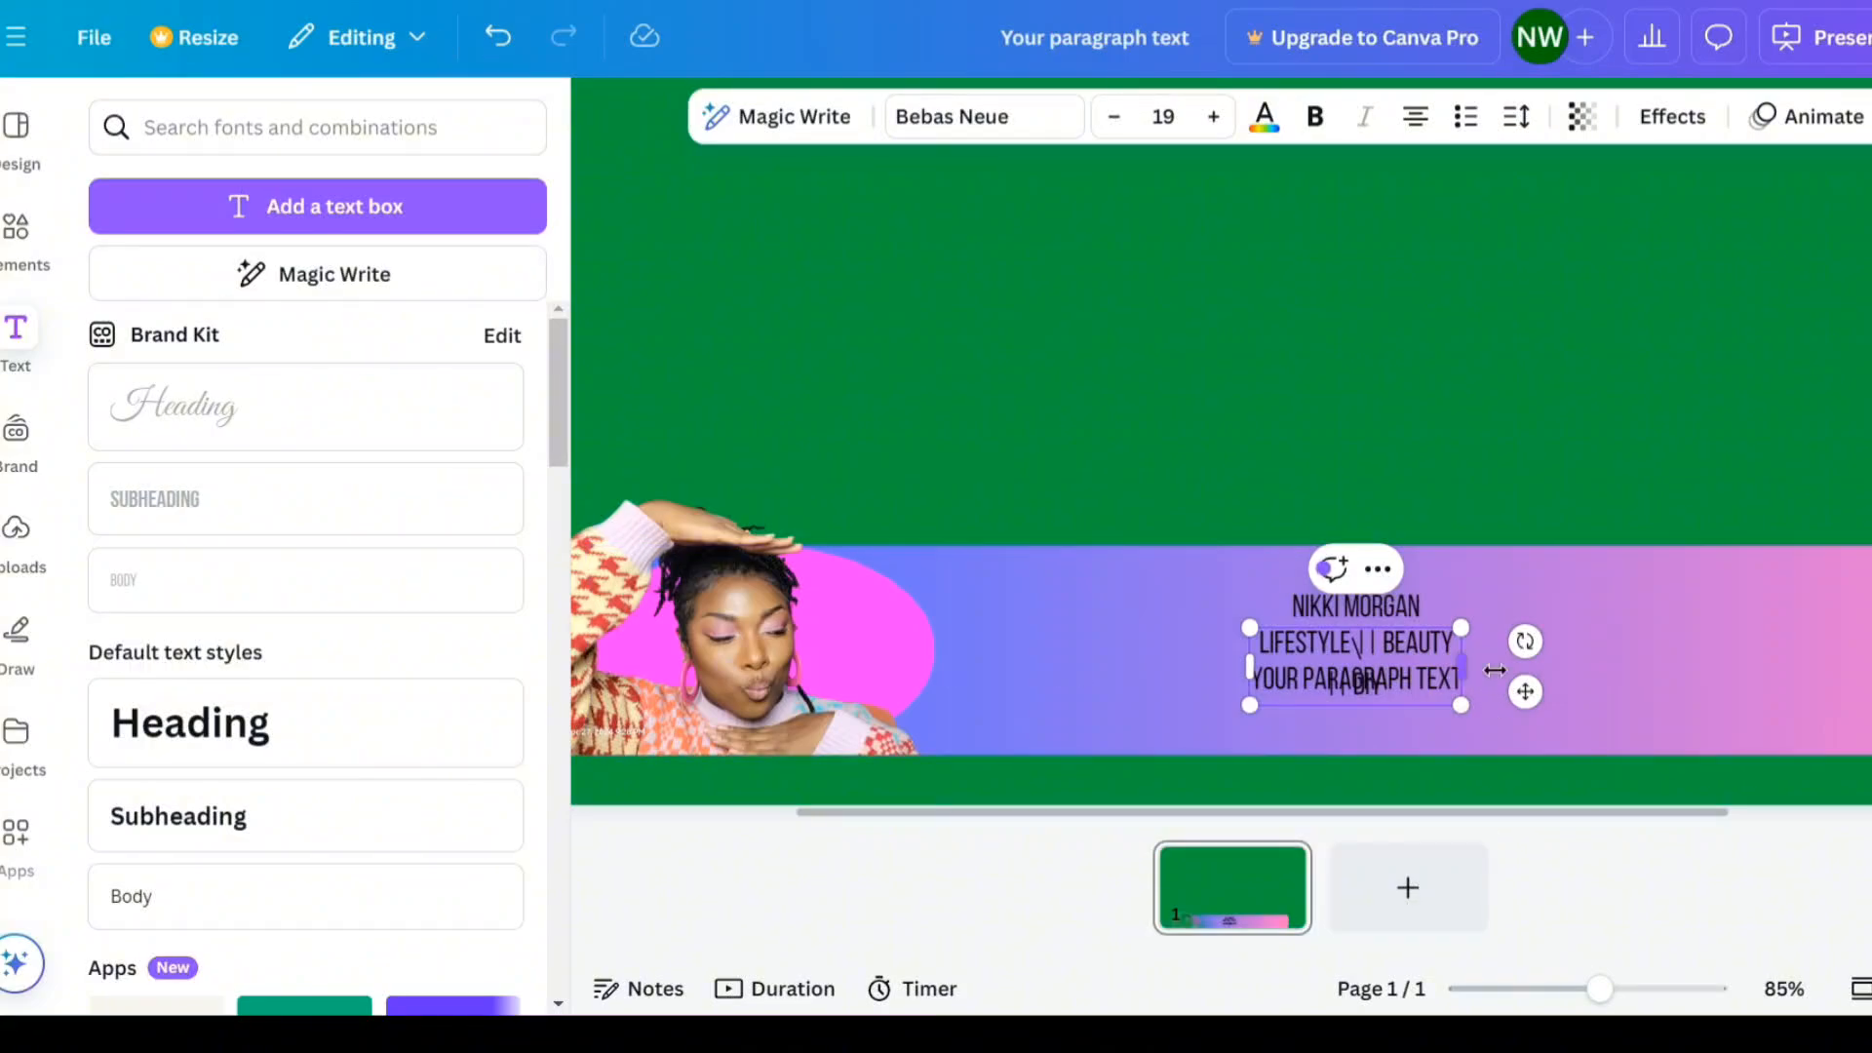
drag(1494, 670, 1652, 670)
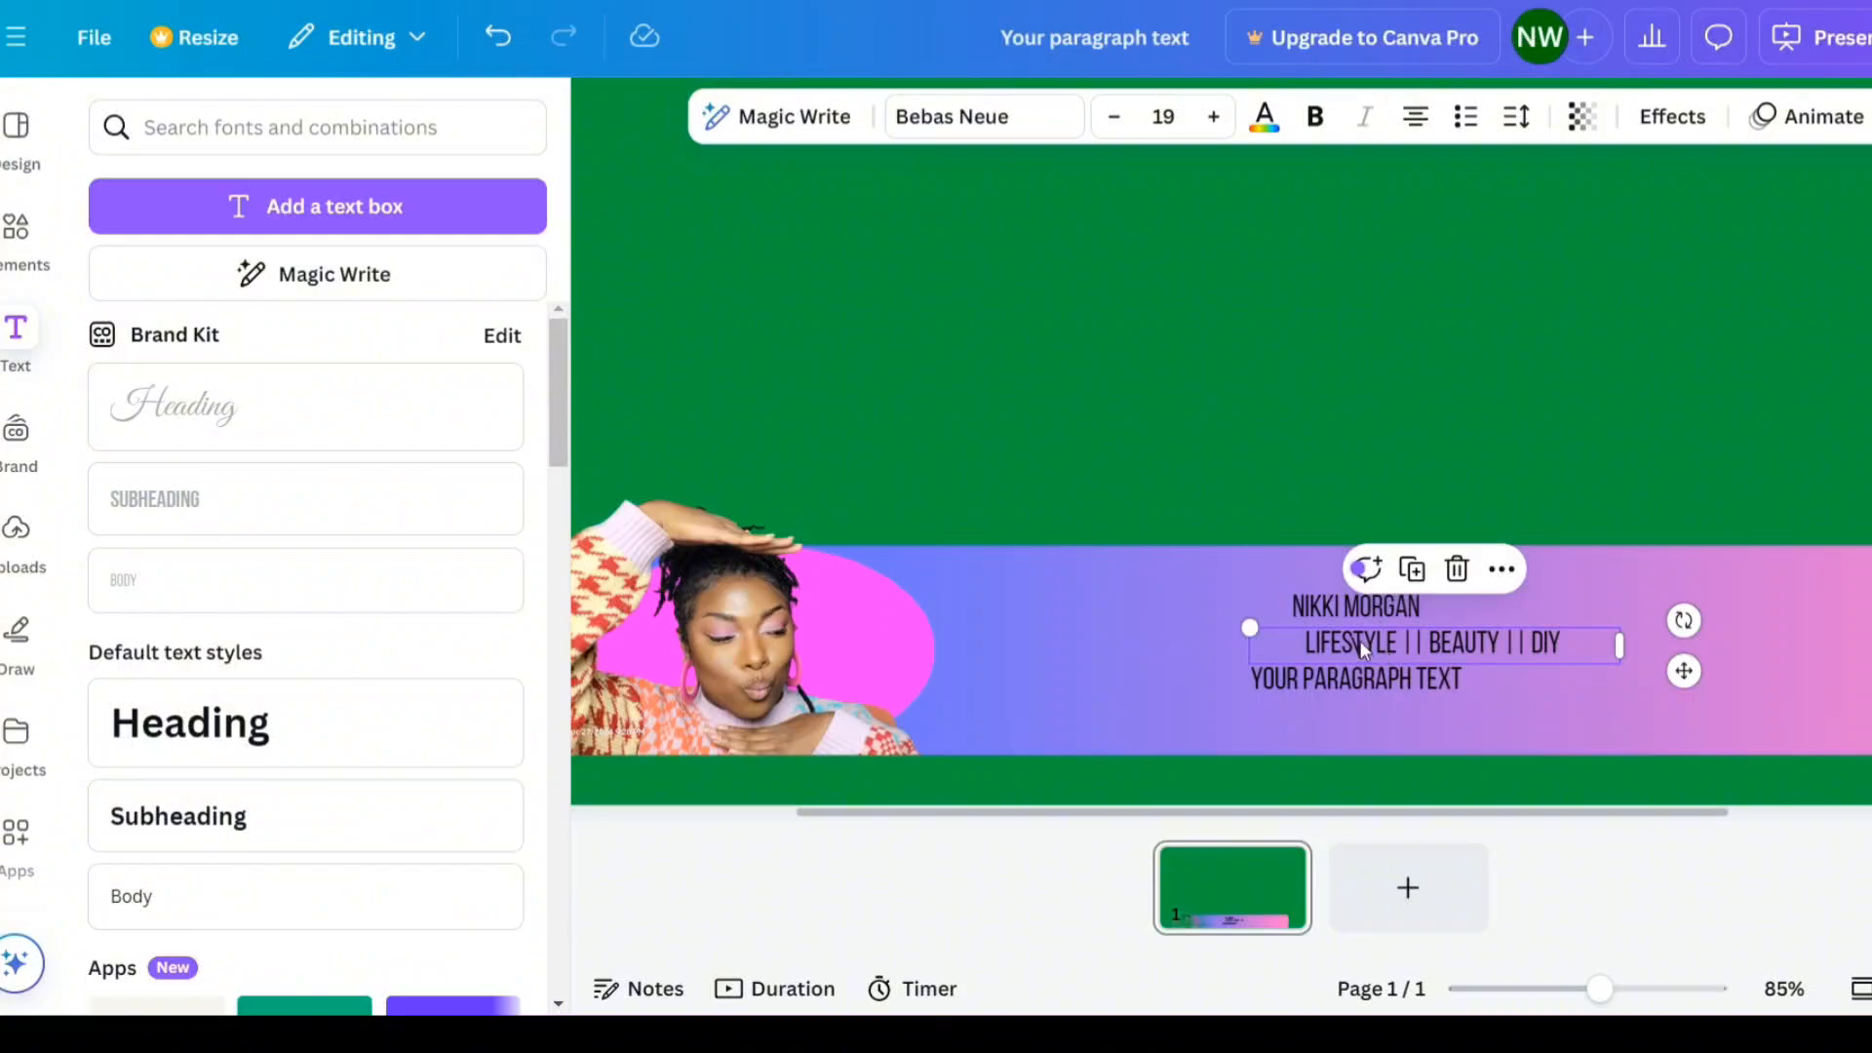
- Remove the blank line from the name text and center the name box above the tagline
drag(1356, 613, 1202, 593)
double_click(1244, 627)
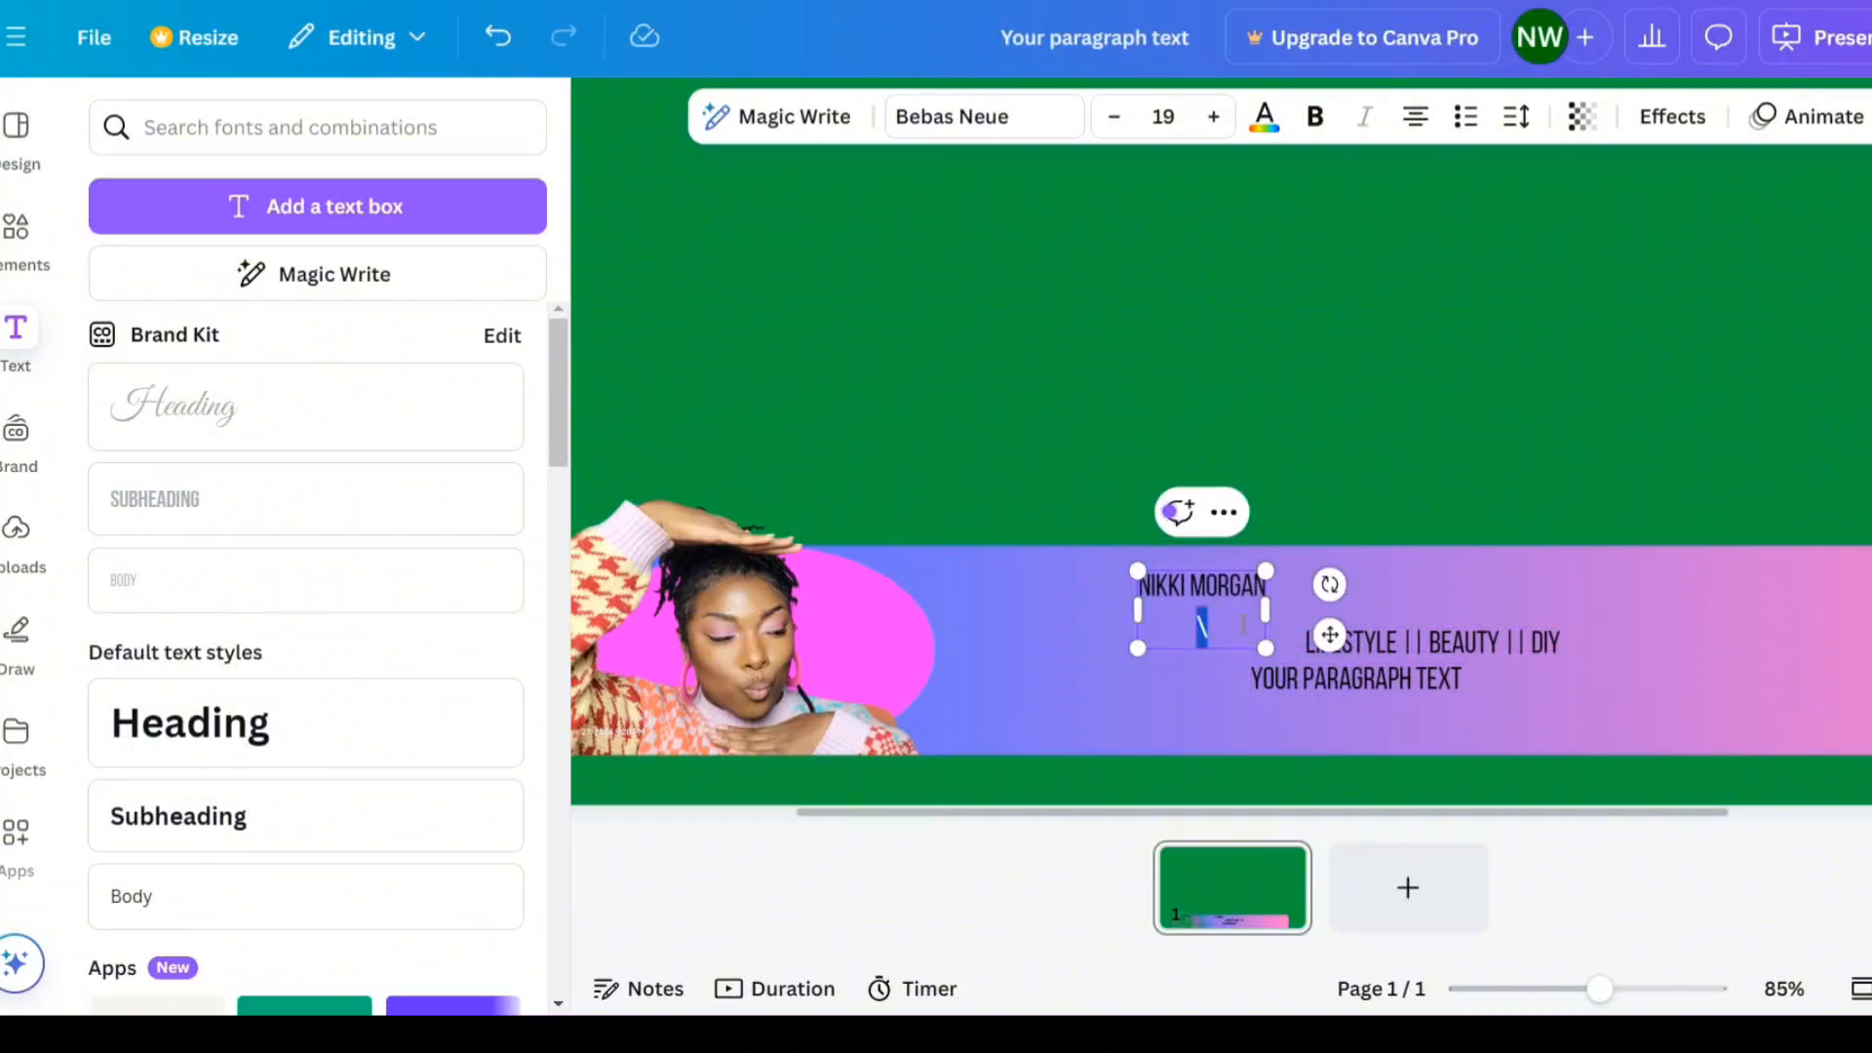
key(BackSpace)
drag(1266, 610, 1588, 627)
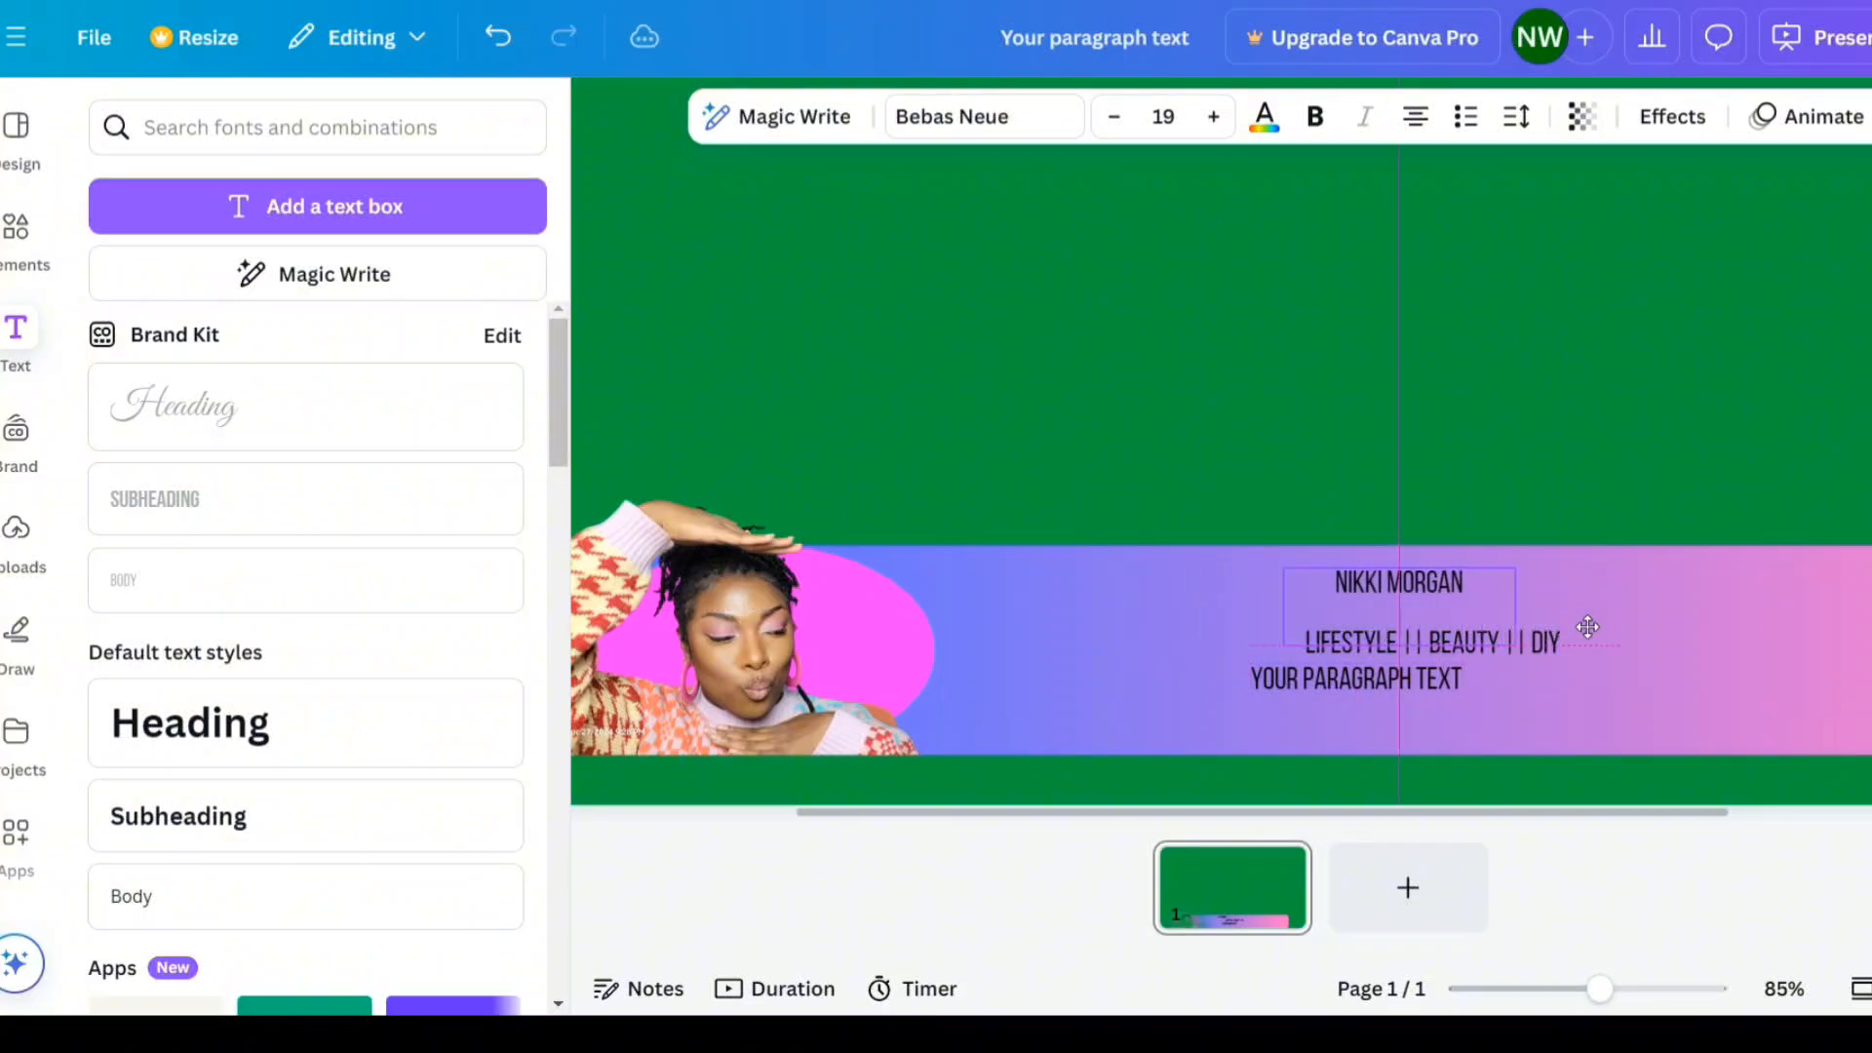
- Shift the tagline text box slightly left to center it under the name
click(1563, 671)
click(1563, 668)
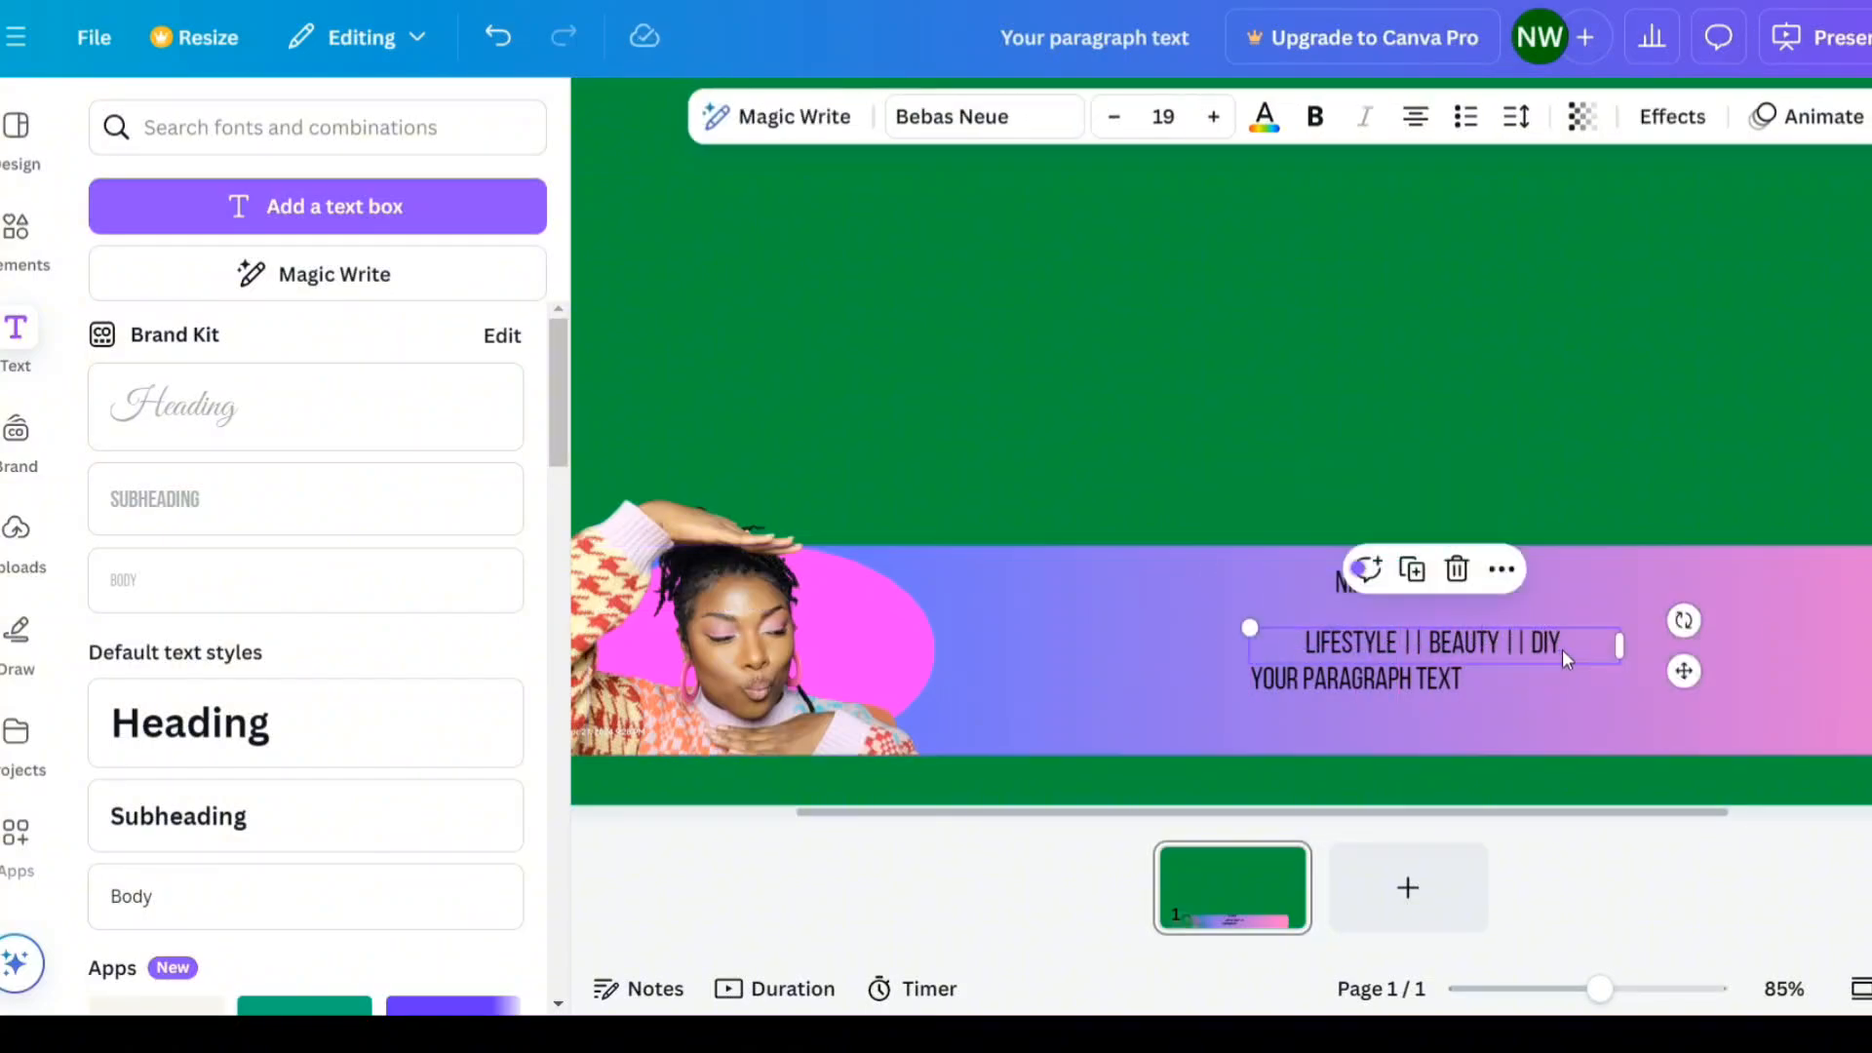
drag(1694, 671, 1660, 672)
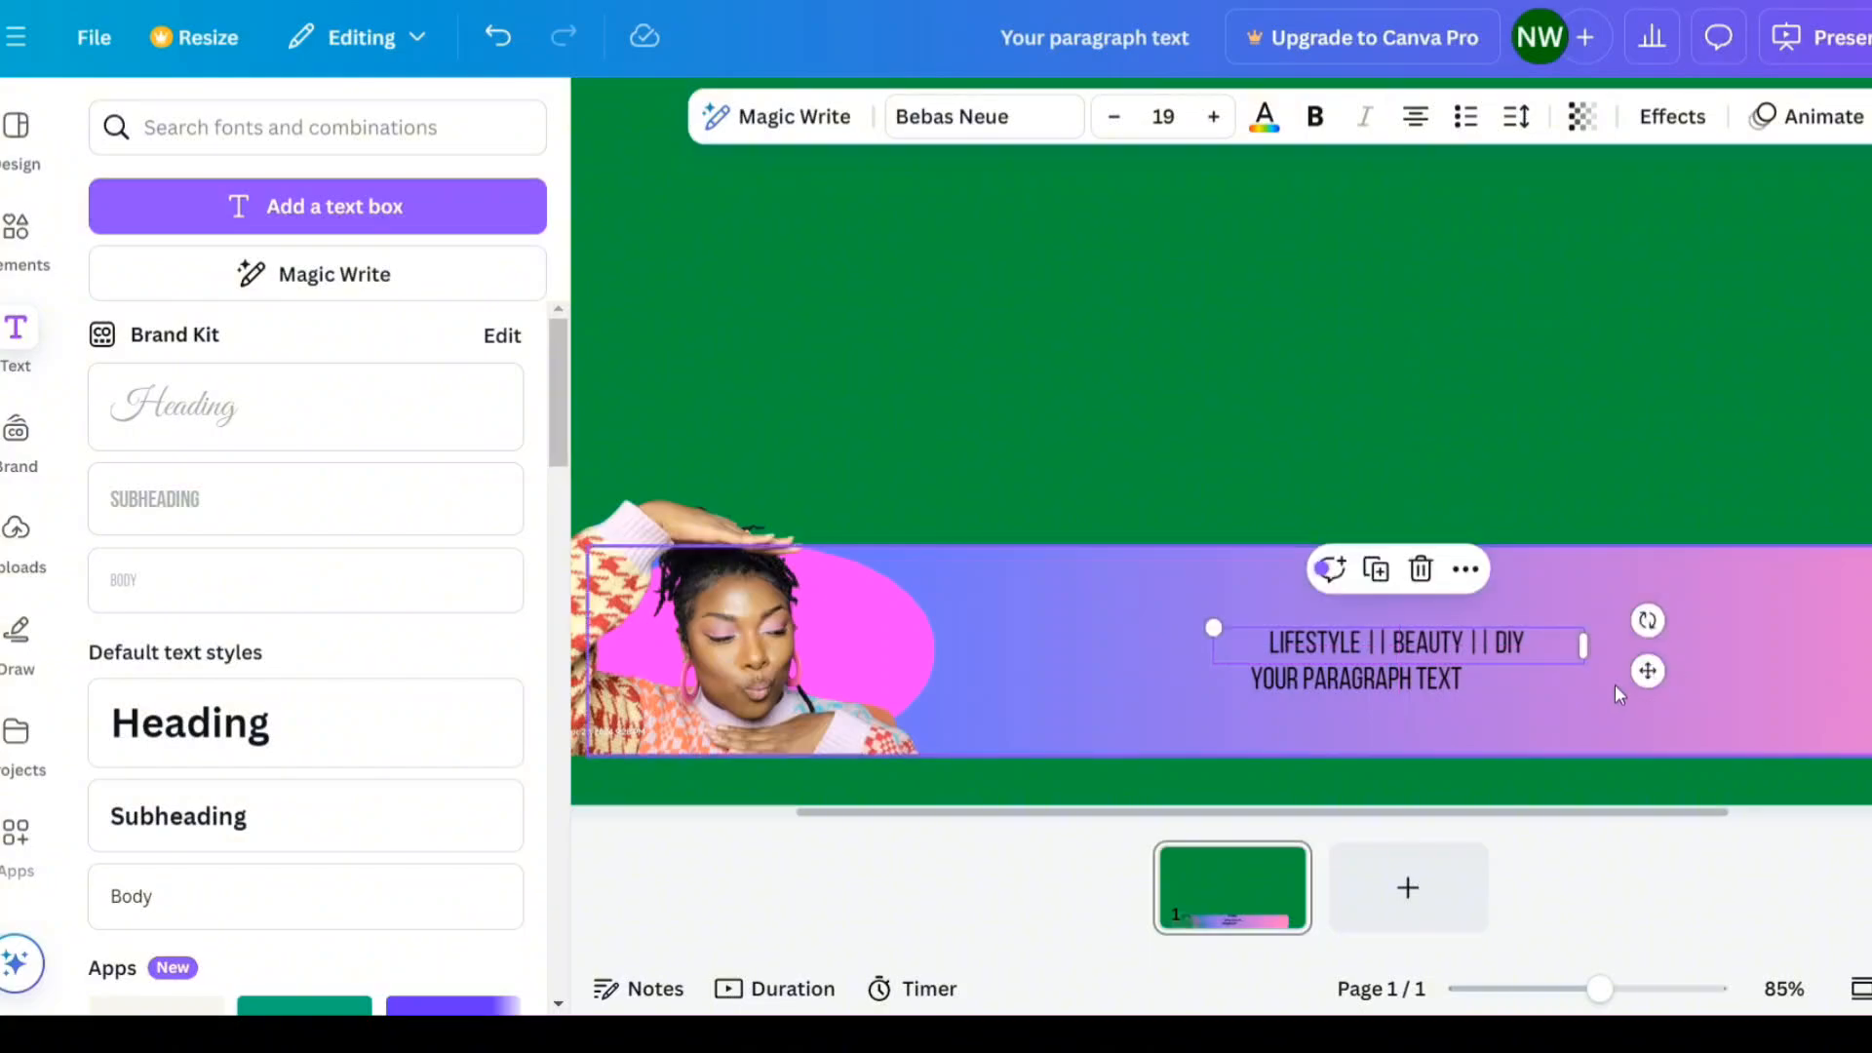
click(1573, 739)
- Center the third text box and change its text to "NEW VIDEOS WEEKLY"
click(1454, 680)
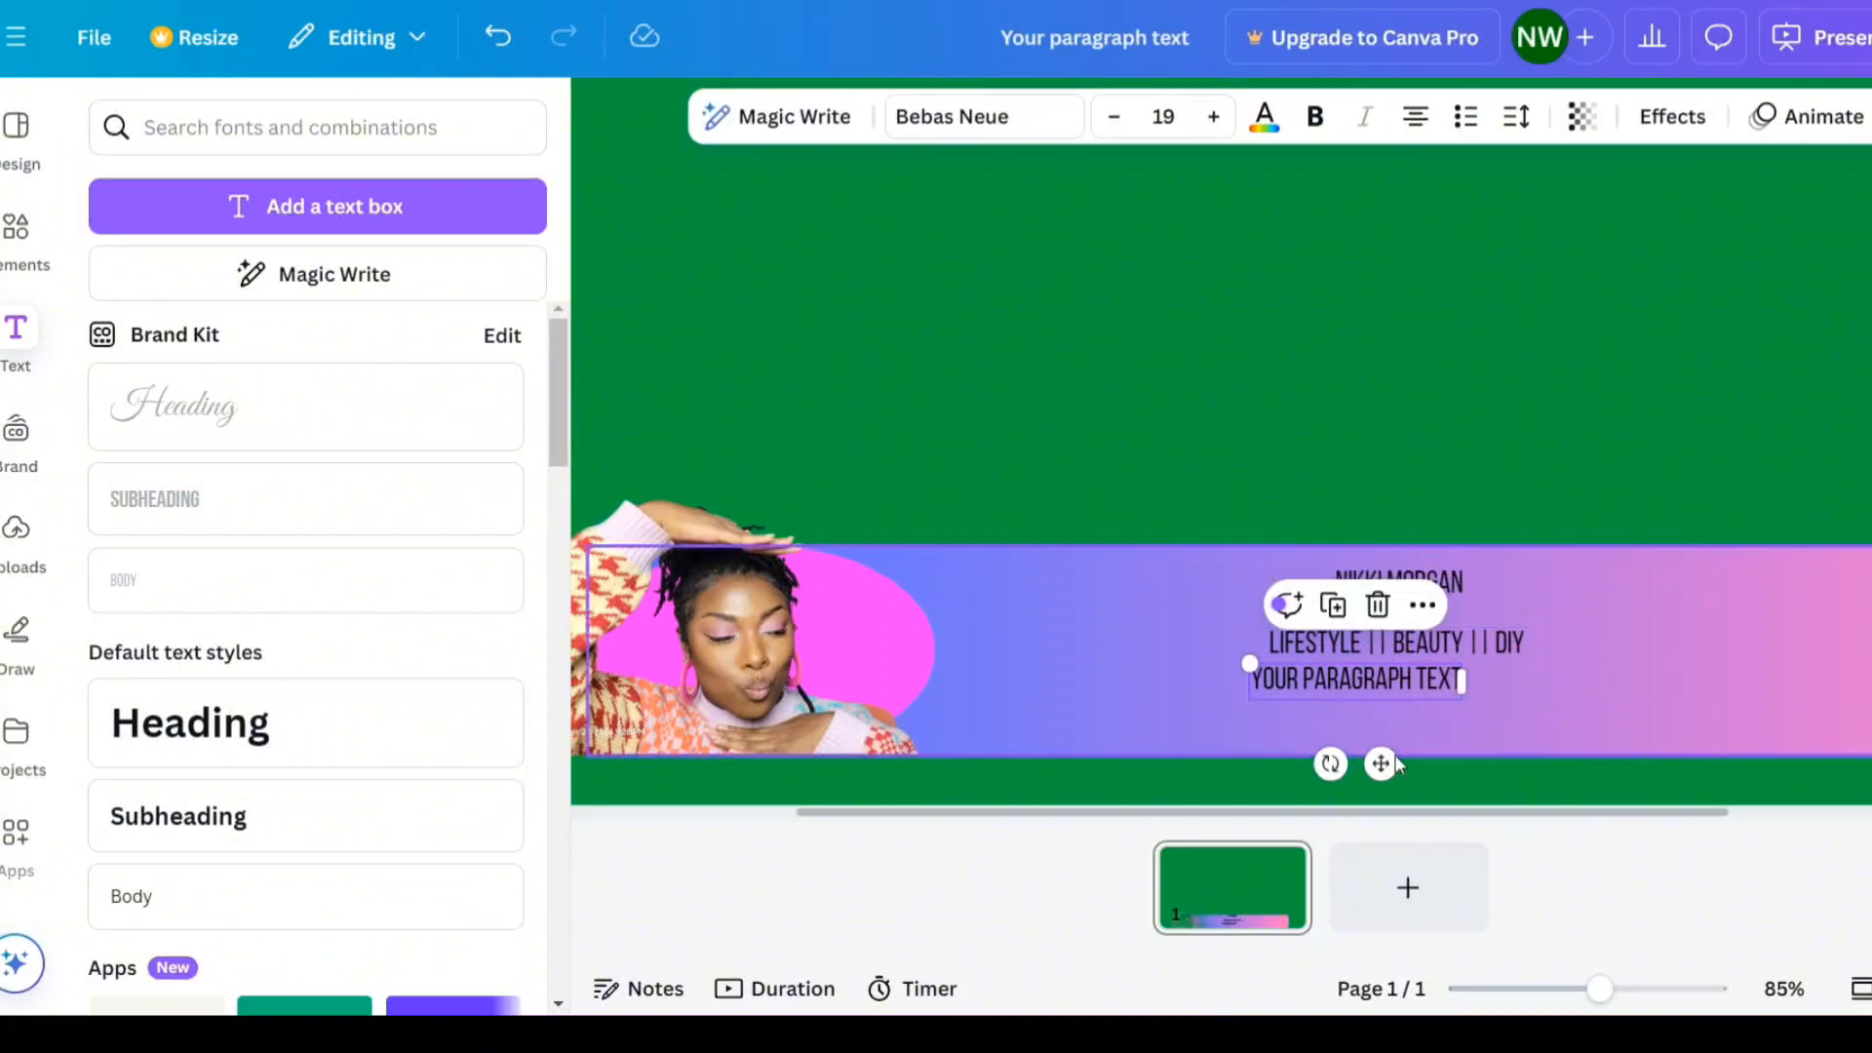
drag(1380, 763, 1431, 762)
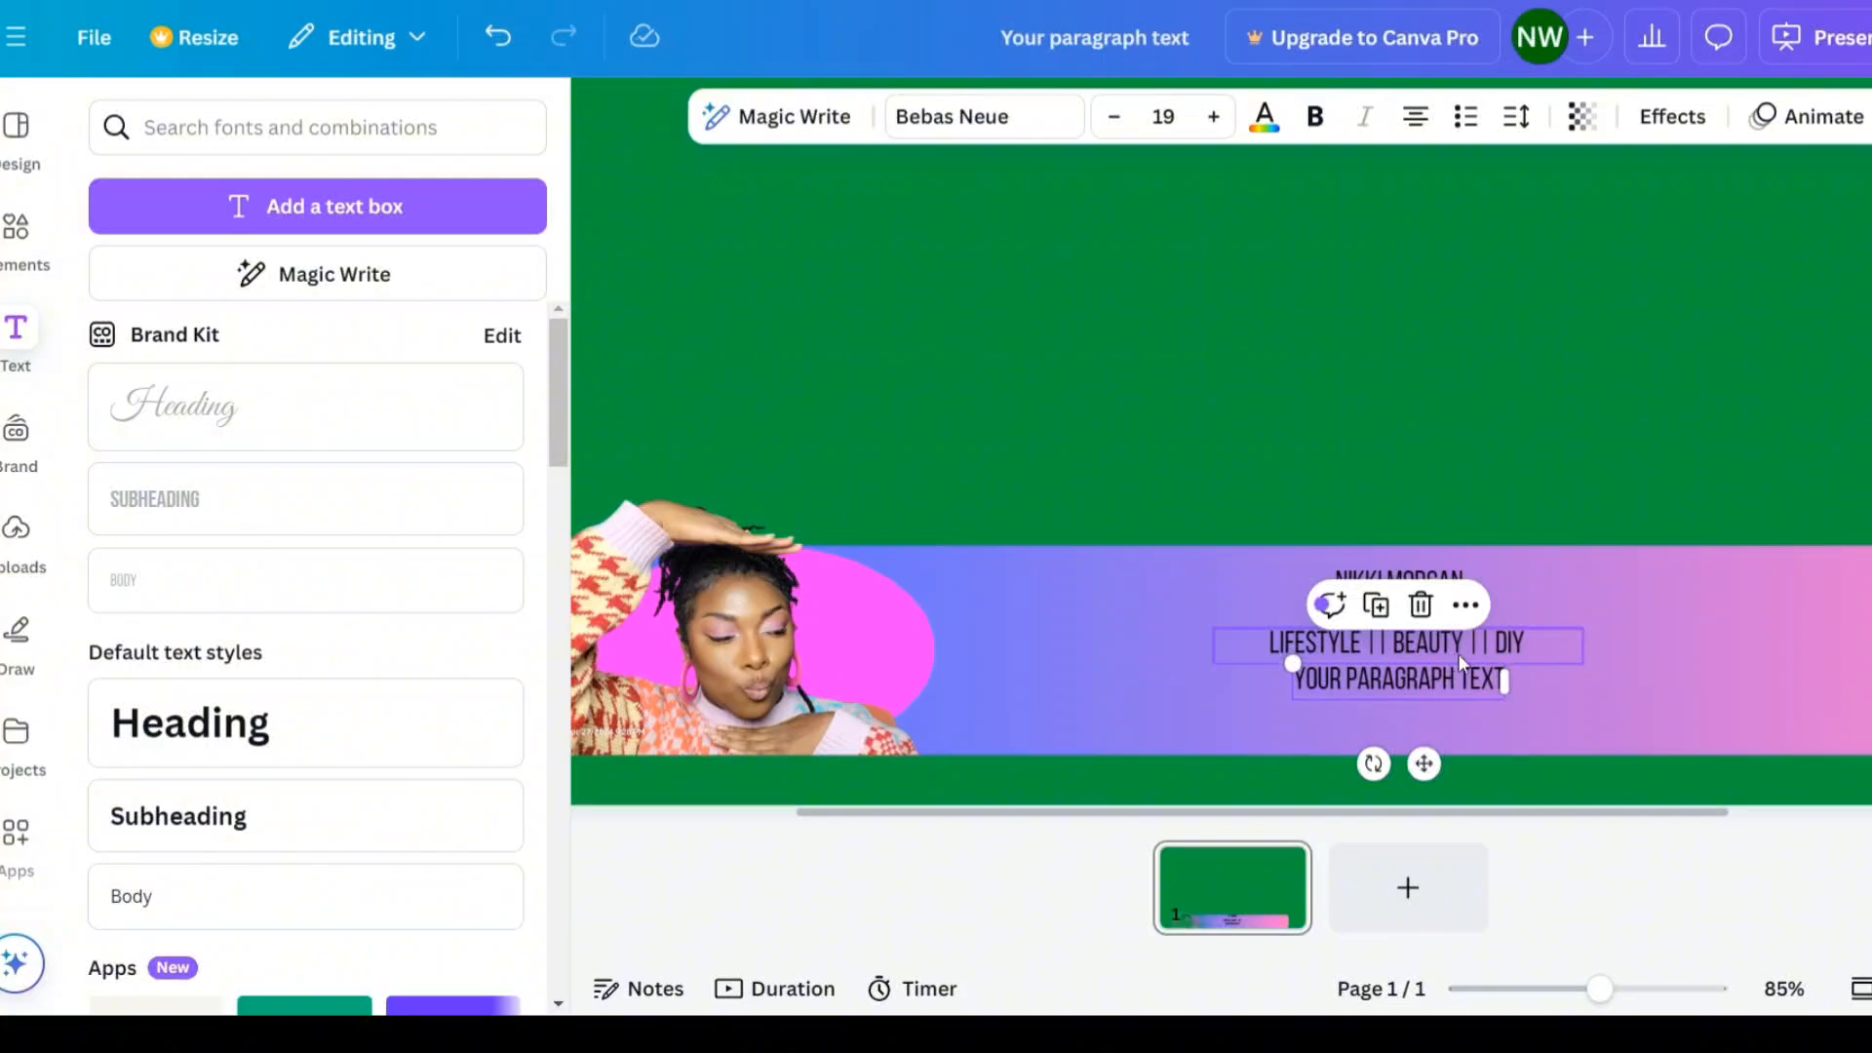
double_click(1458, 678)
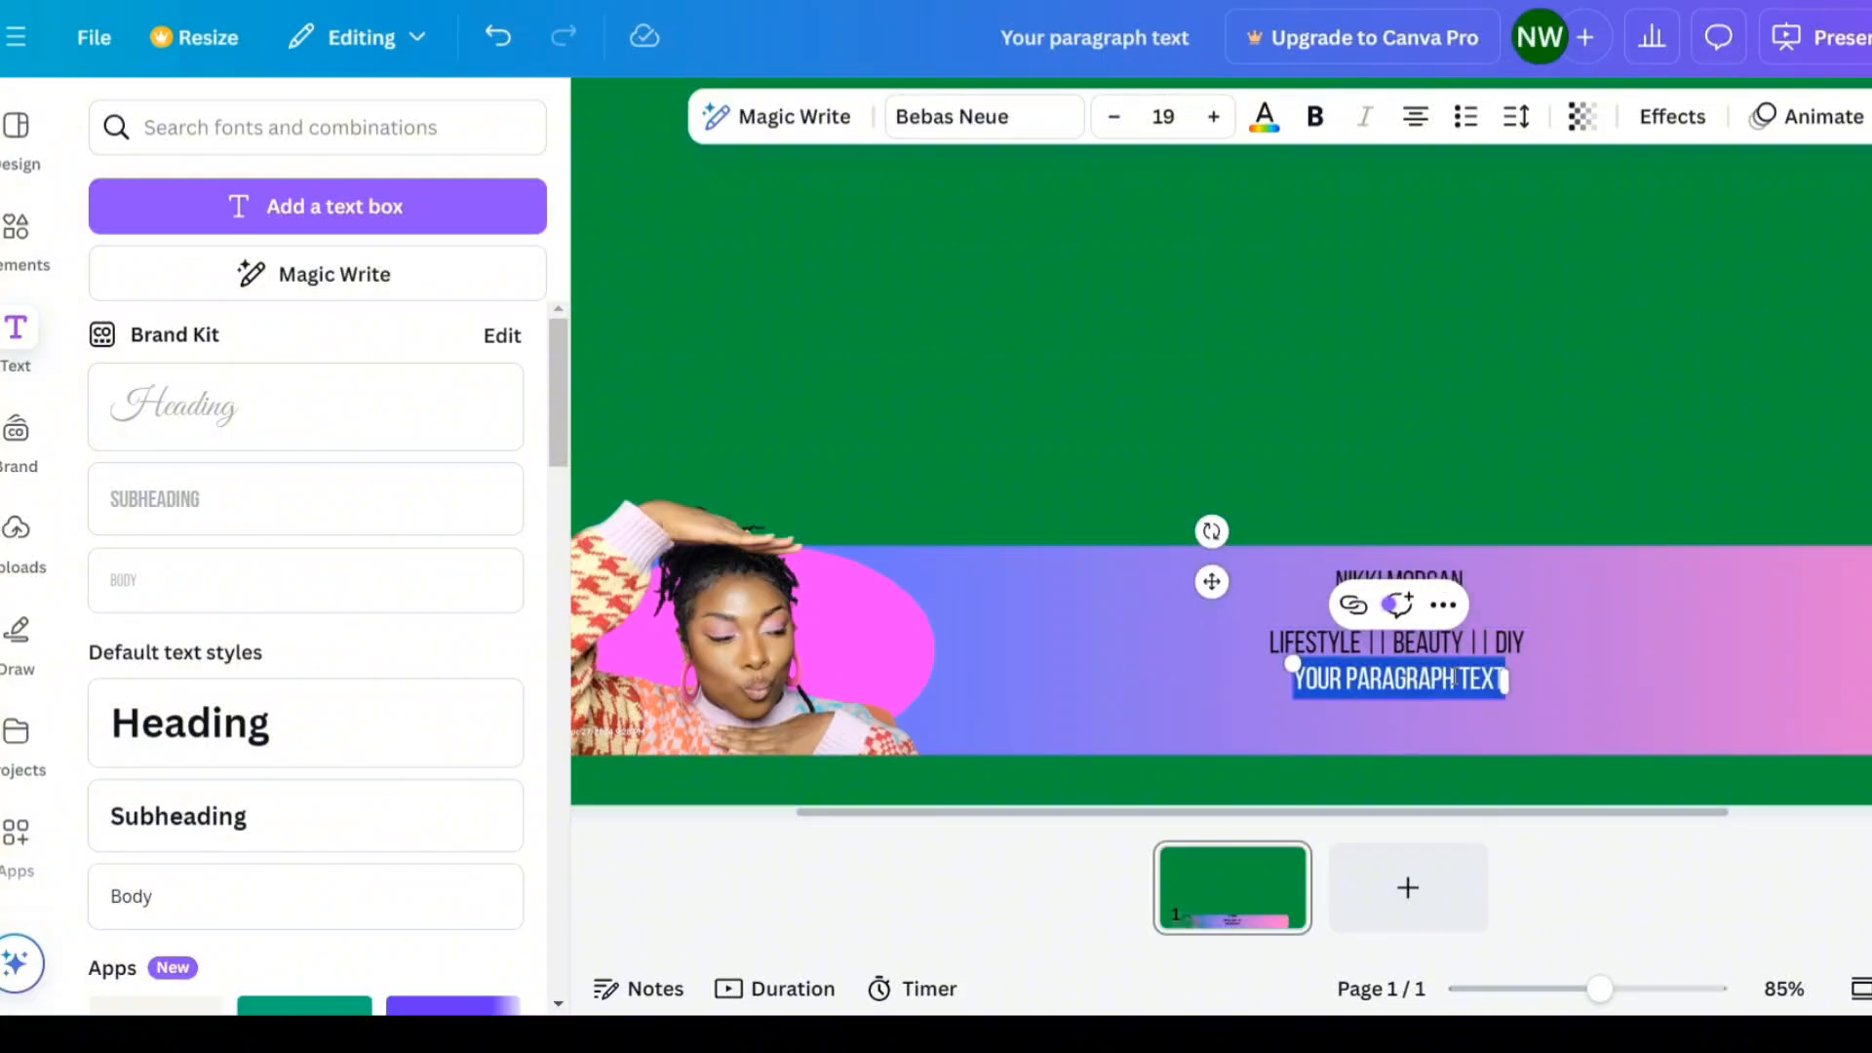
text(NEW VIDEOS WEEL)
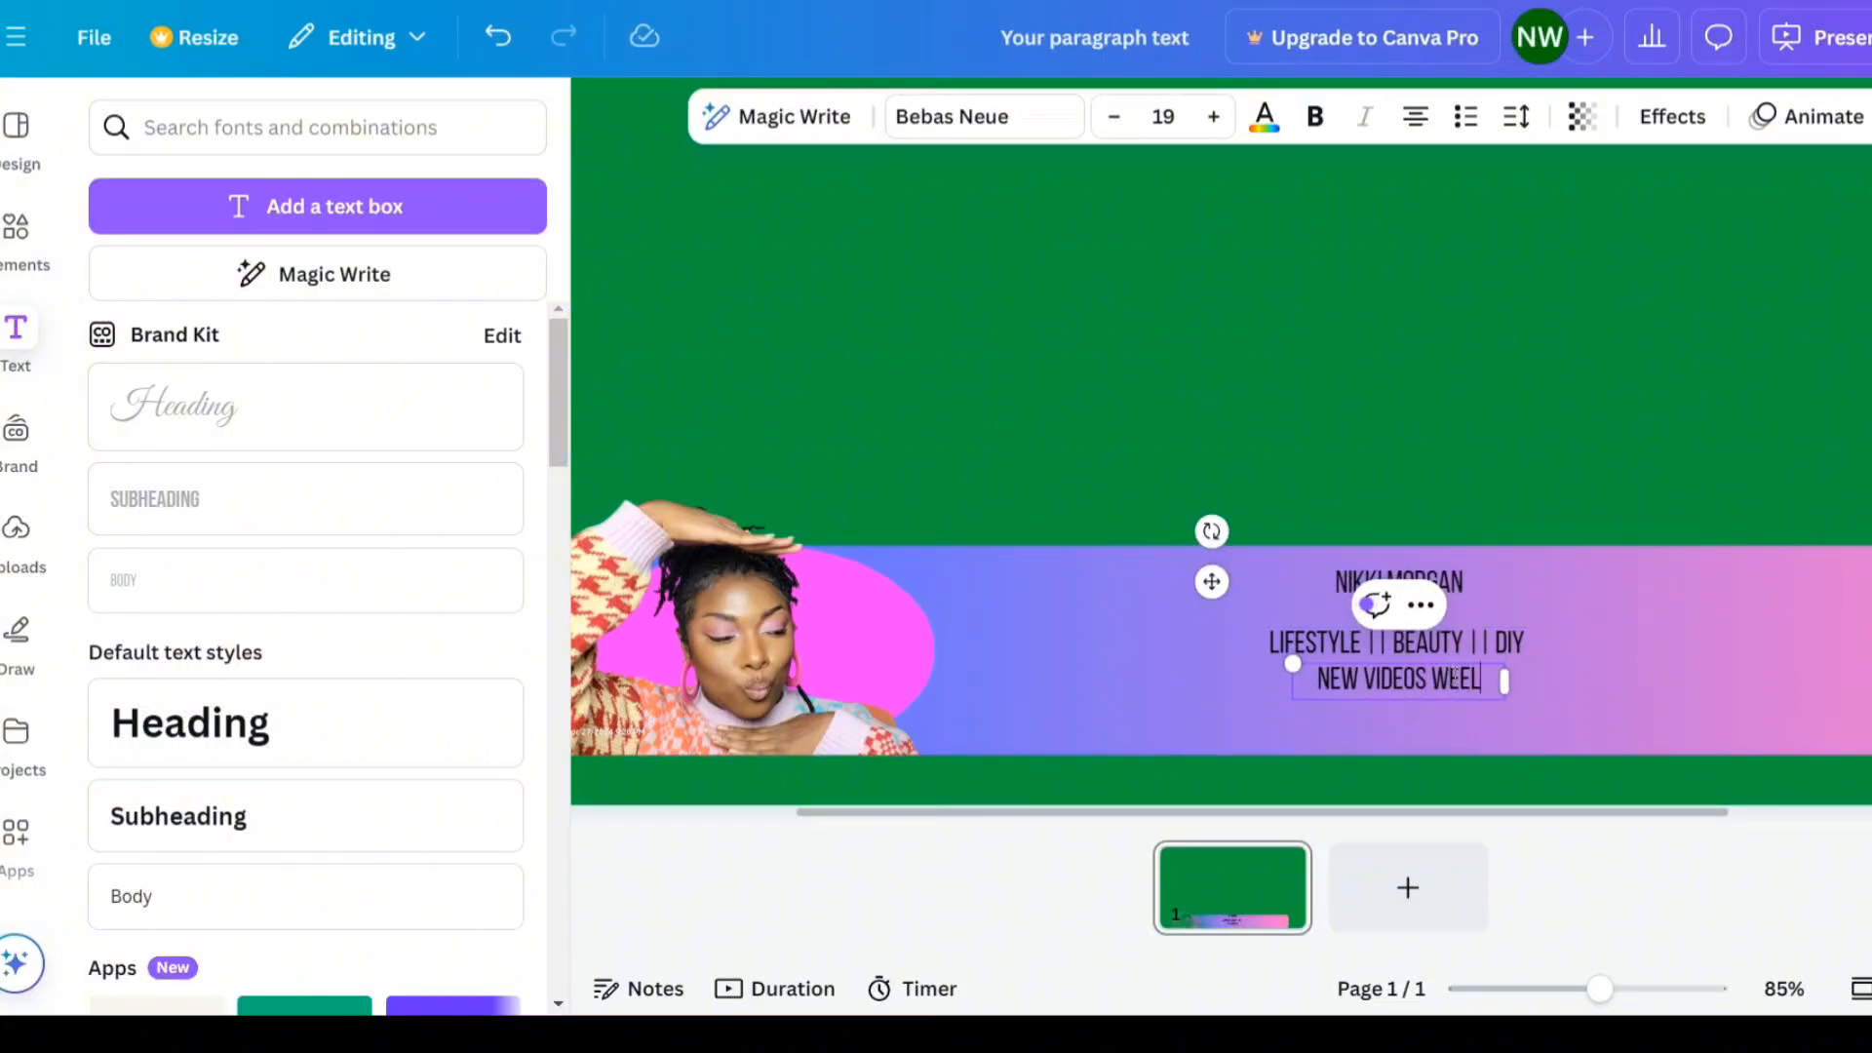
key(BackSpace)
text(KLY)
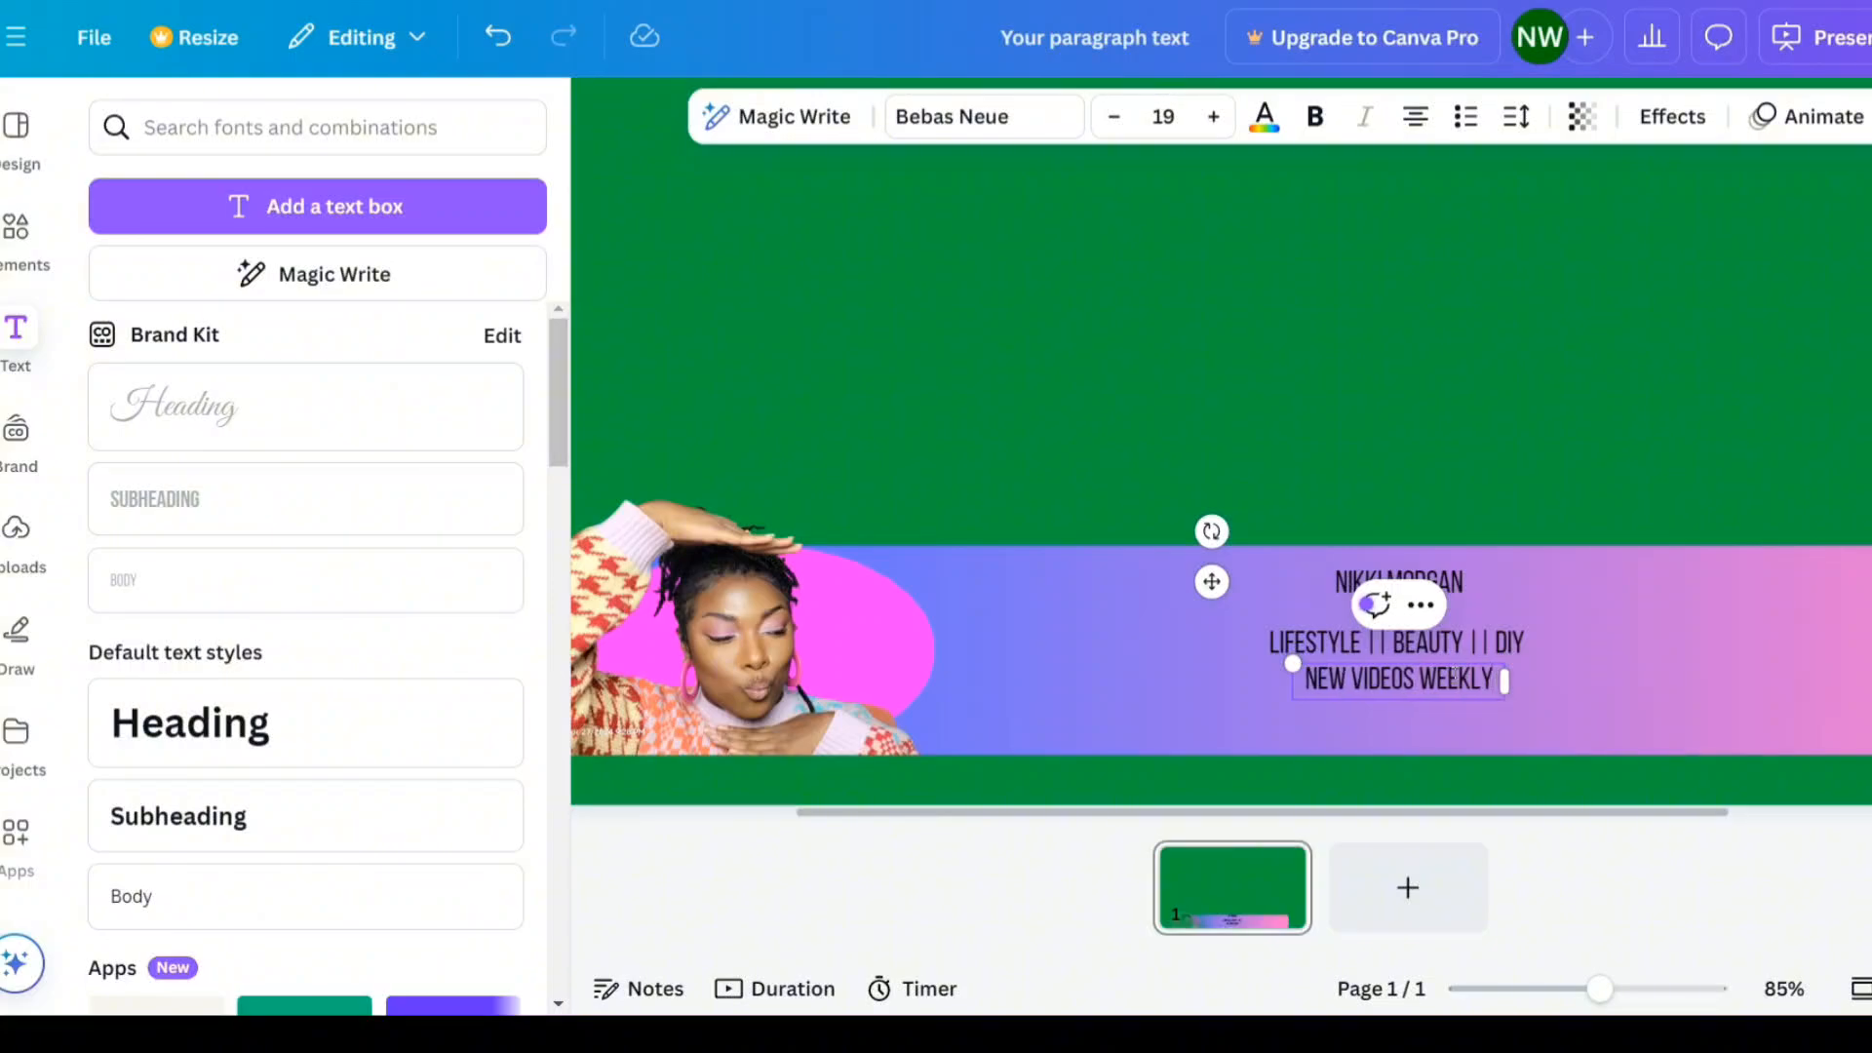
click(1277, 729)
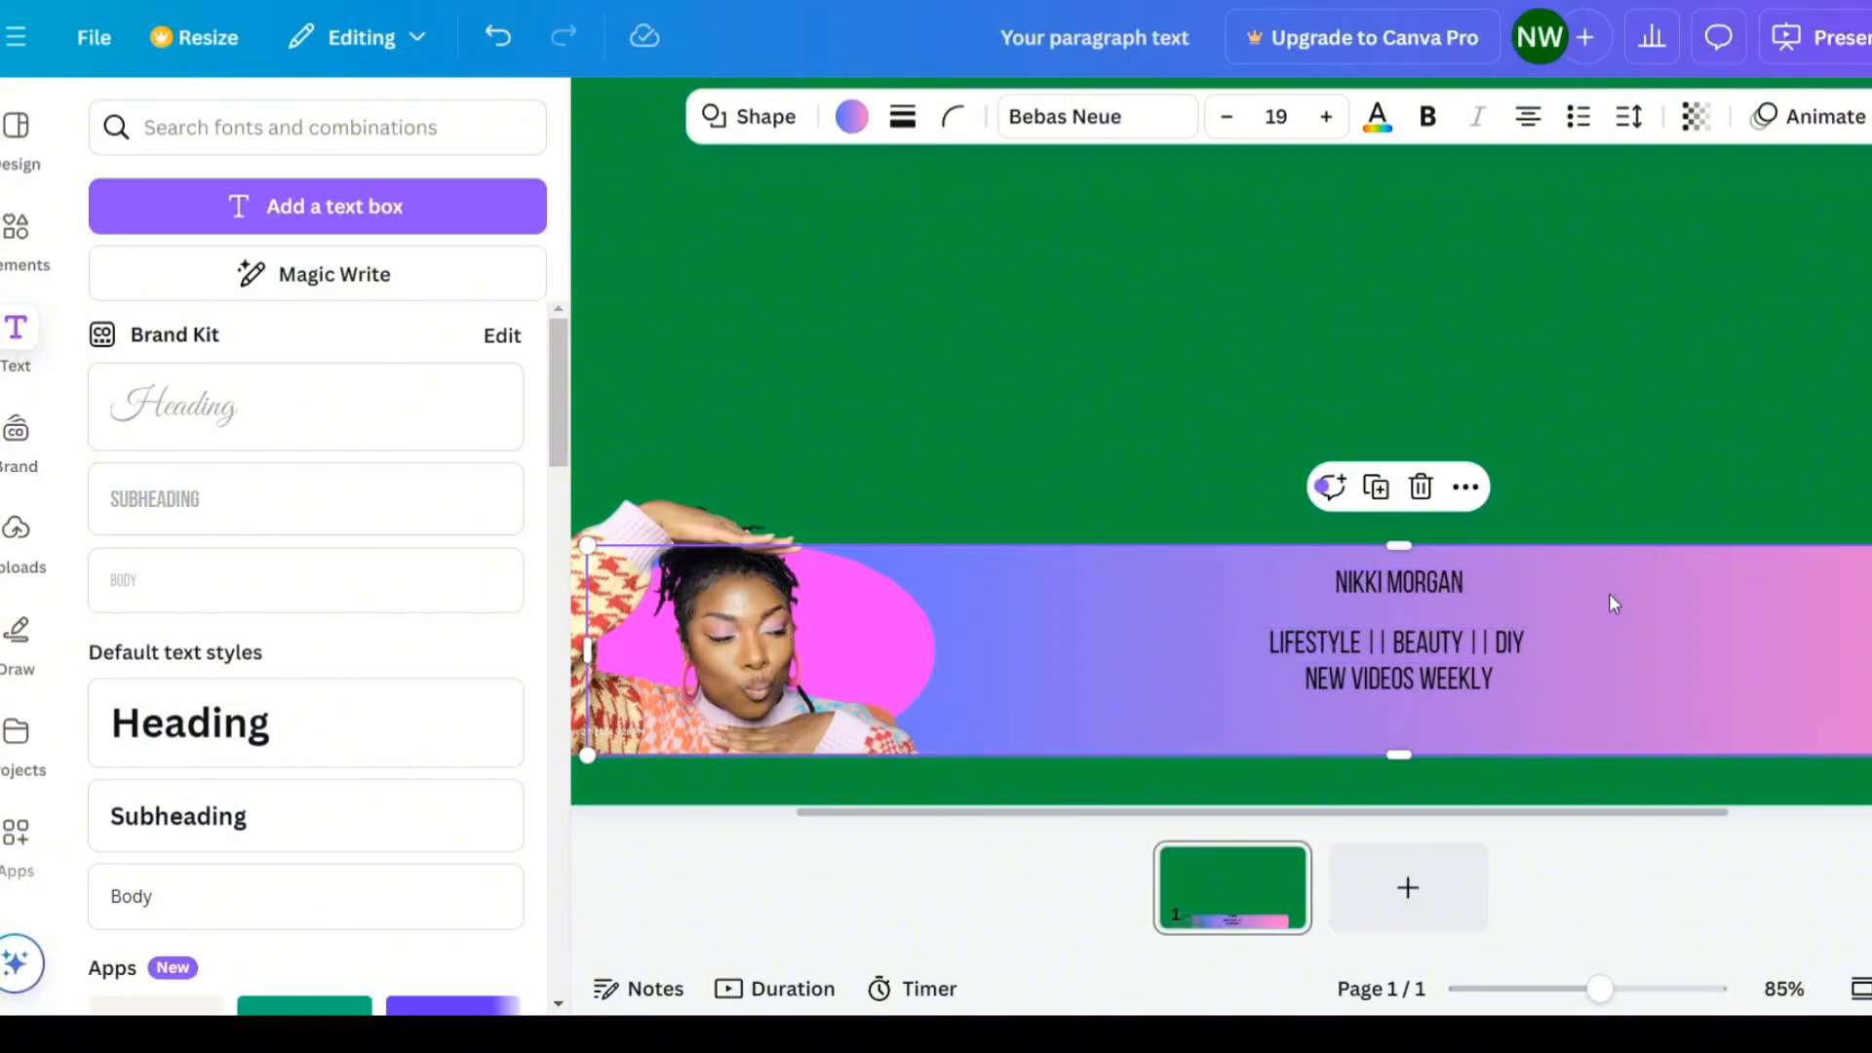
- Increase the name text's font size to 29
click(1367, 588)
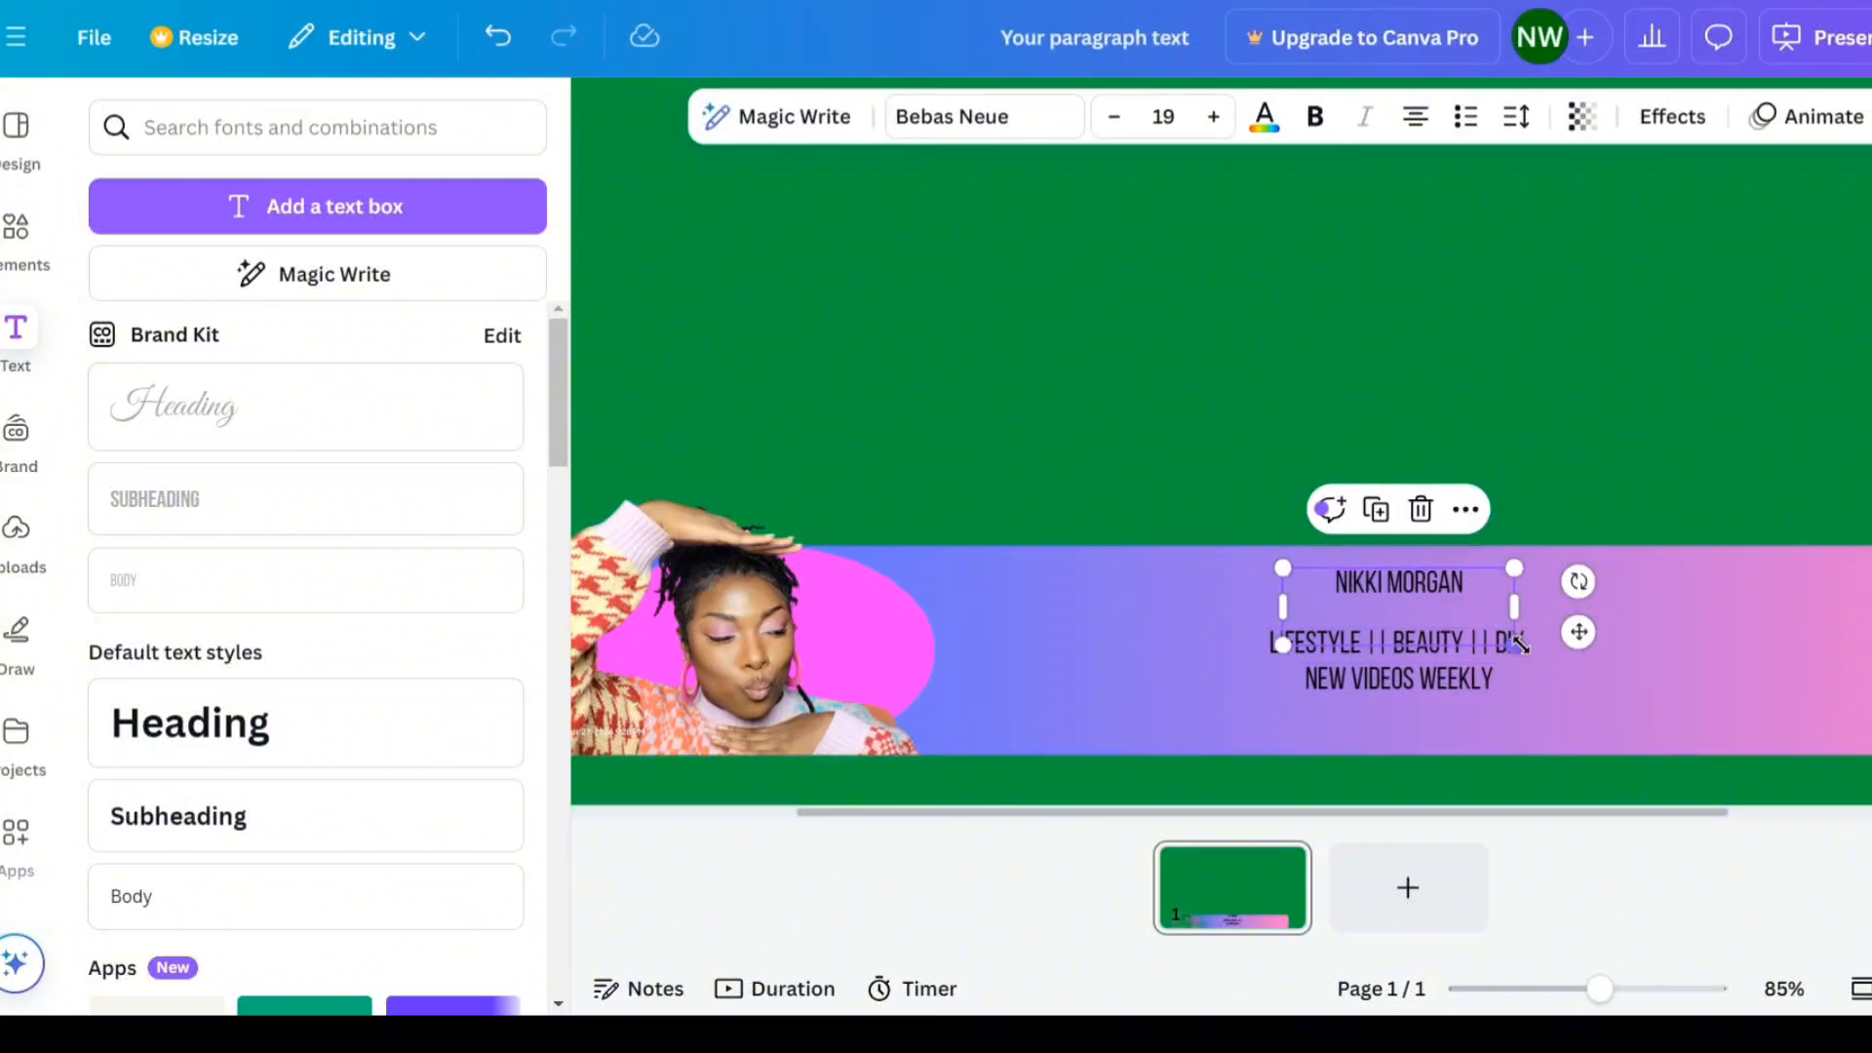
click(1214, 117)
click(1214, 117)
click(1214, 117)
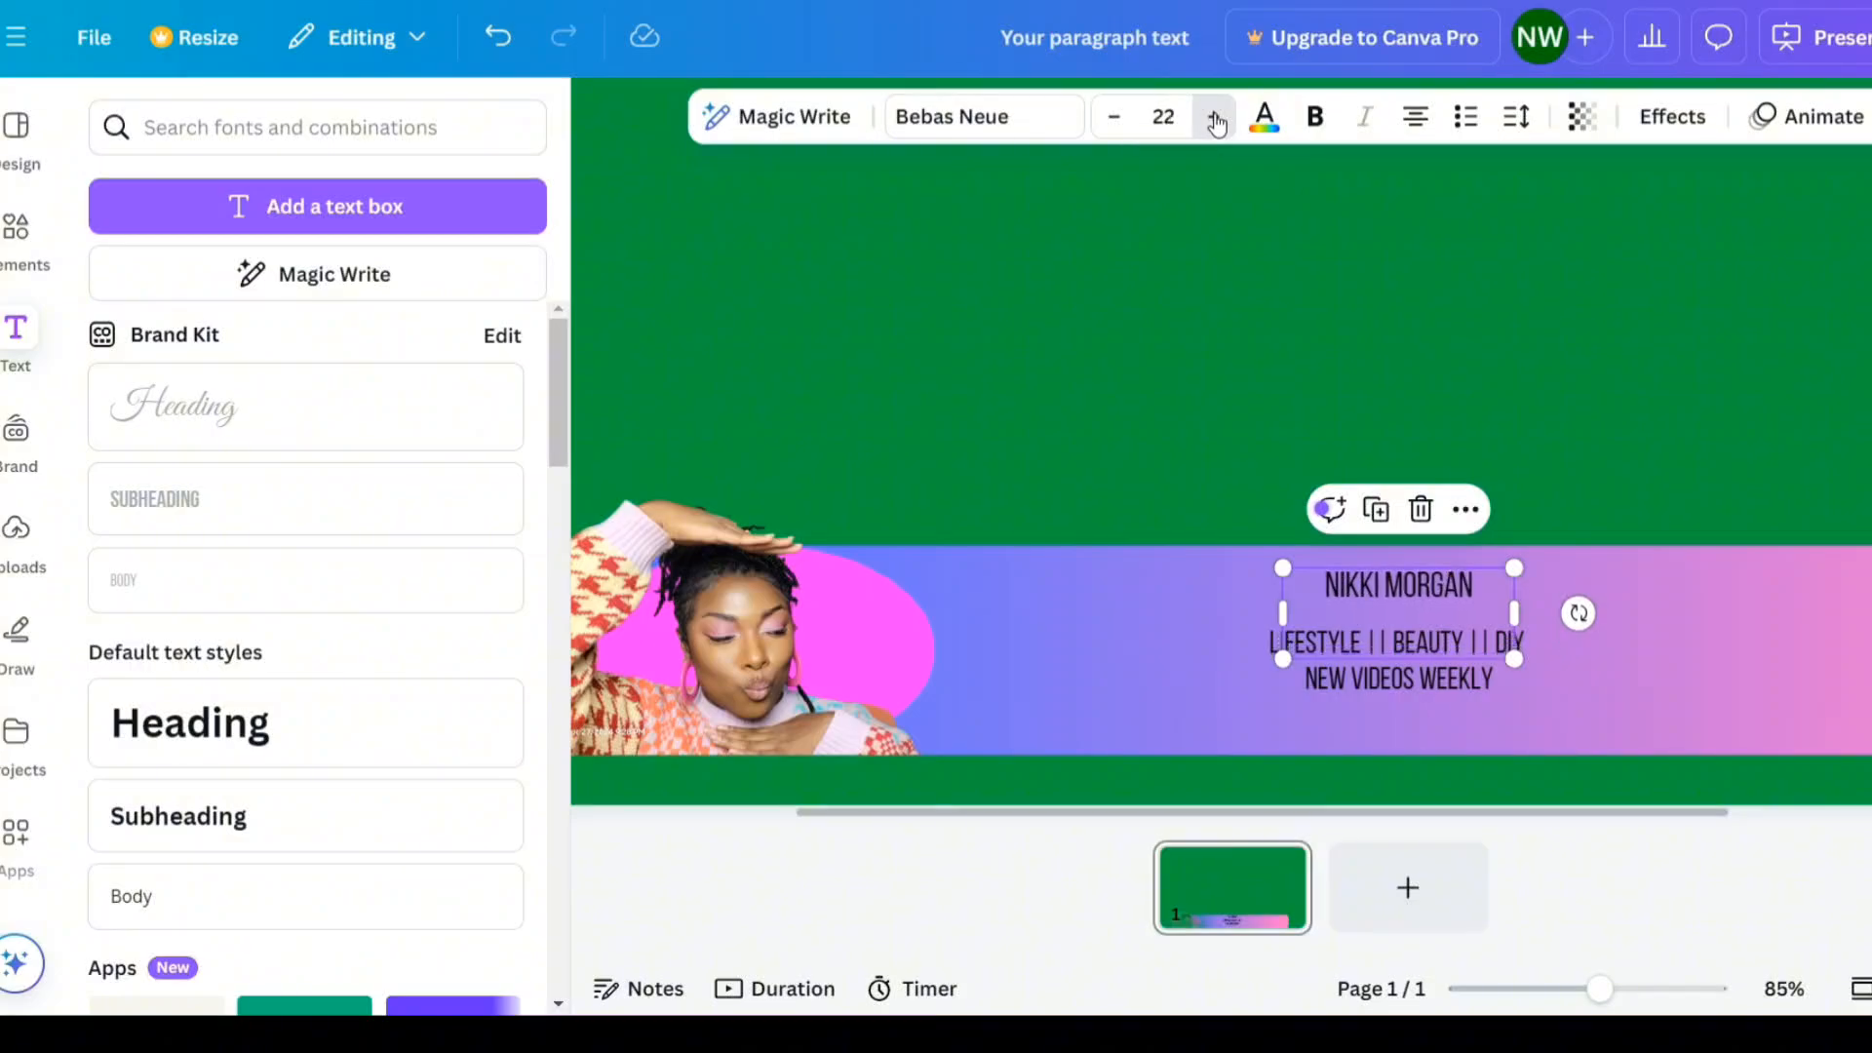
click(1213, 117)
click(1214, 117)
click(1213, 117)
click(1214, 117)
click(1214, 117)
click(1213, 117)
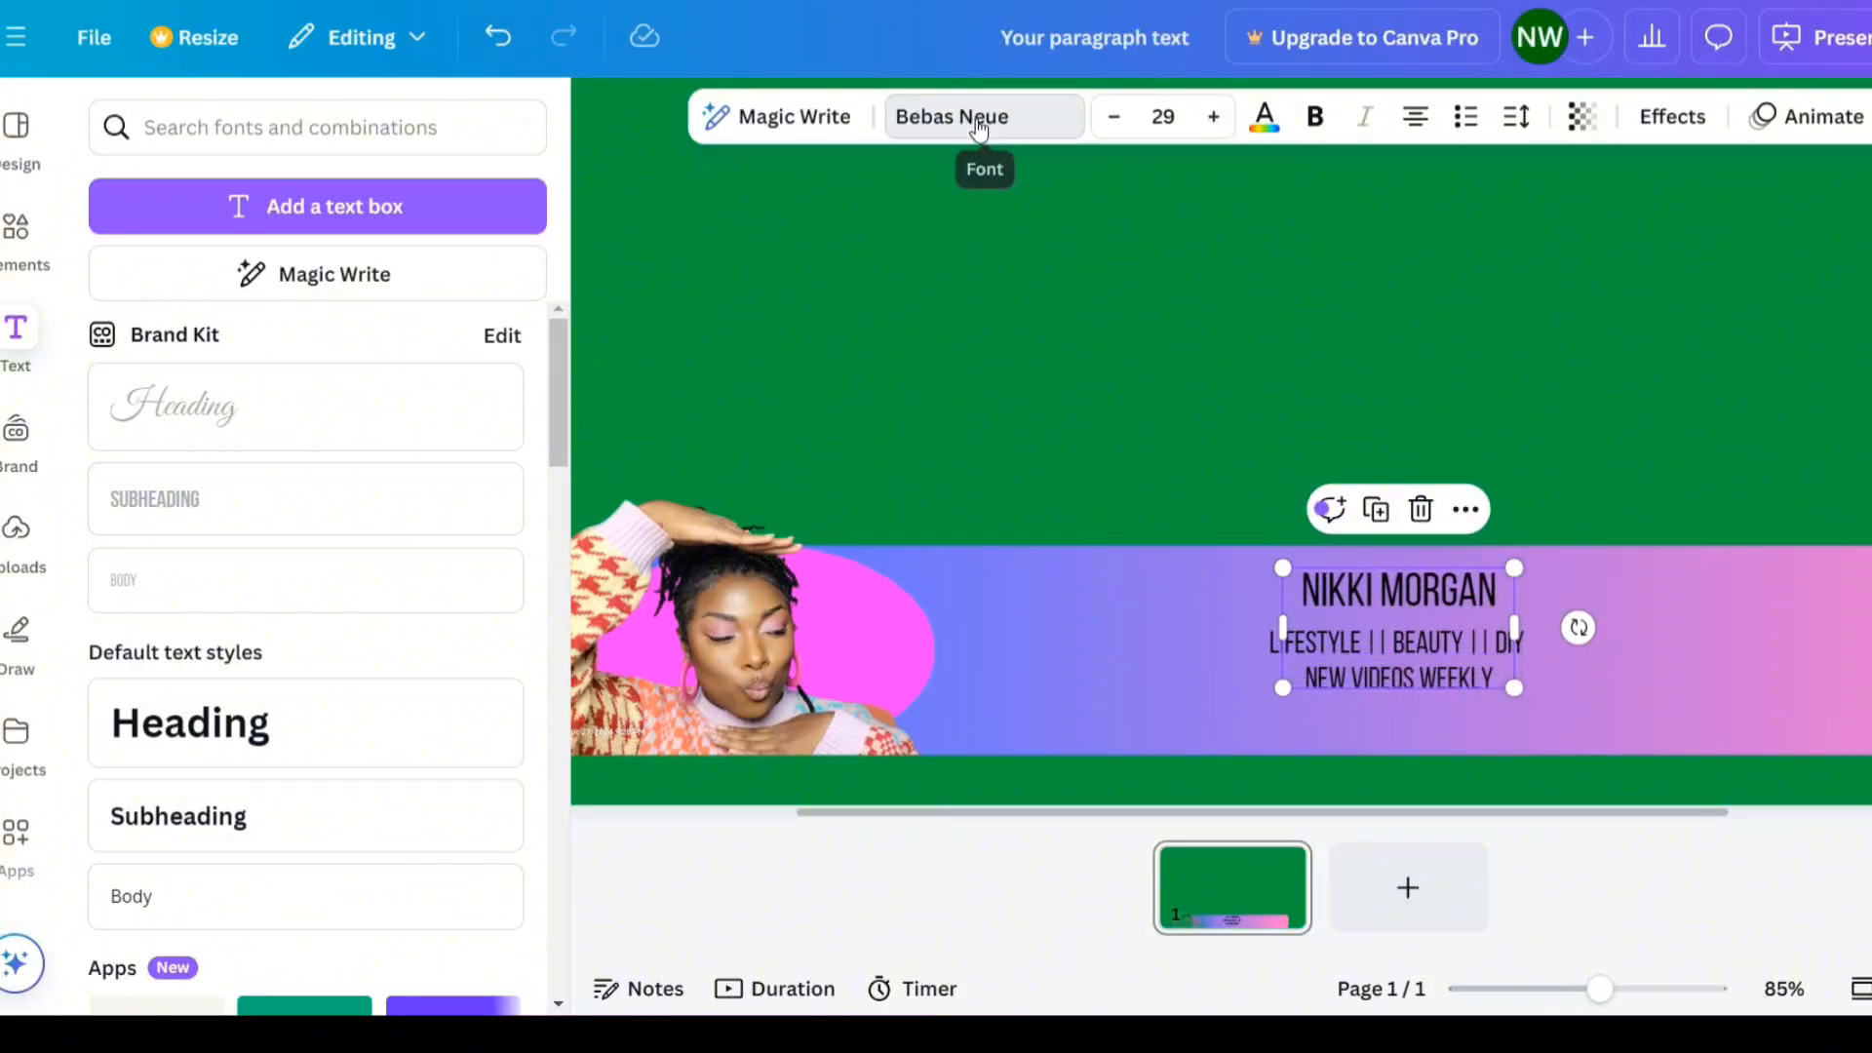
- Set the name text's font to Glacial Indifference and its colour to white
click(987, 118)
click(182, 596)
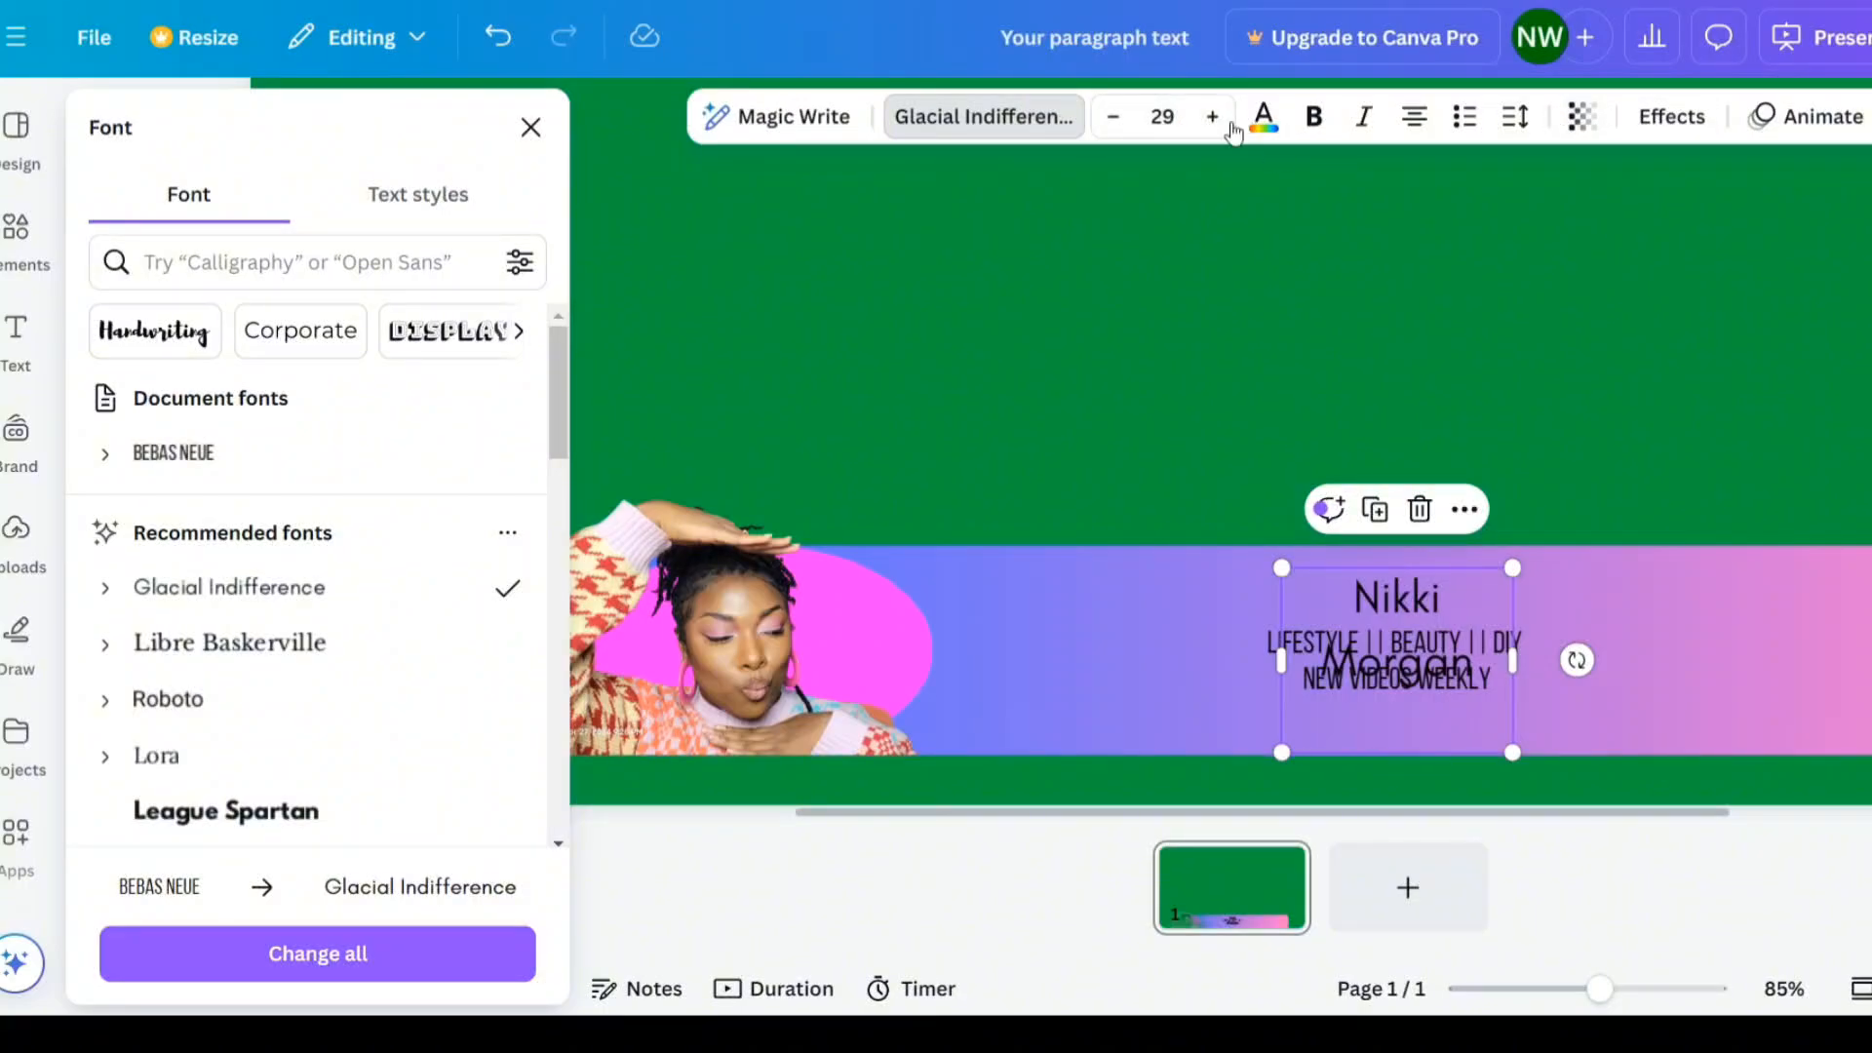
click(1265, 121)
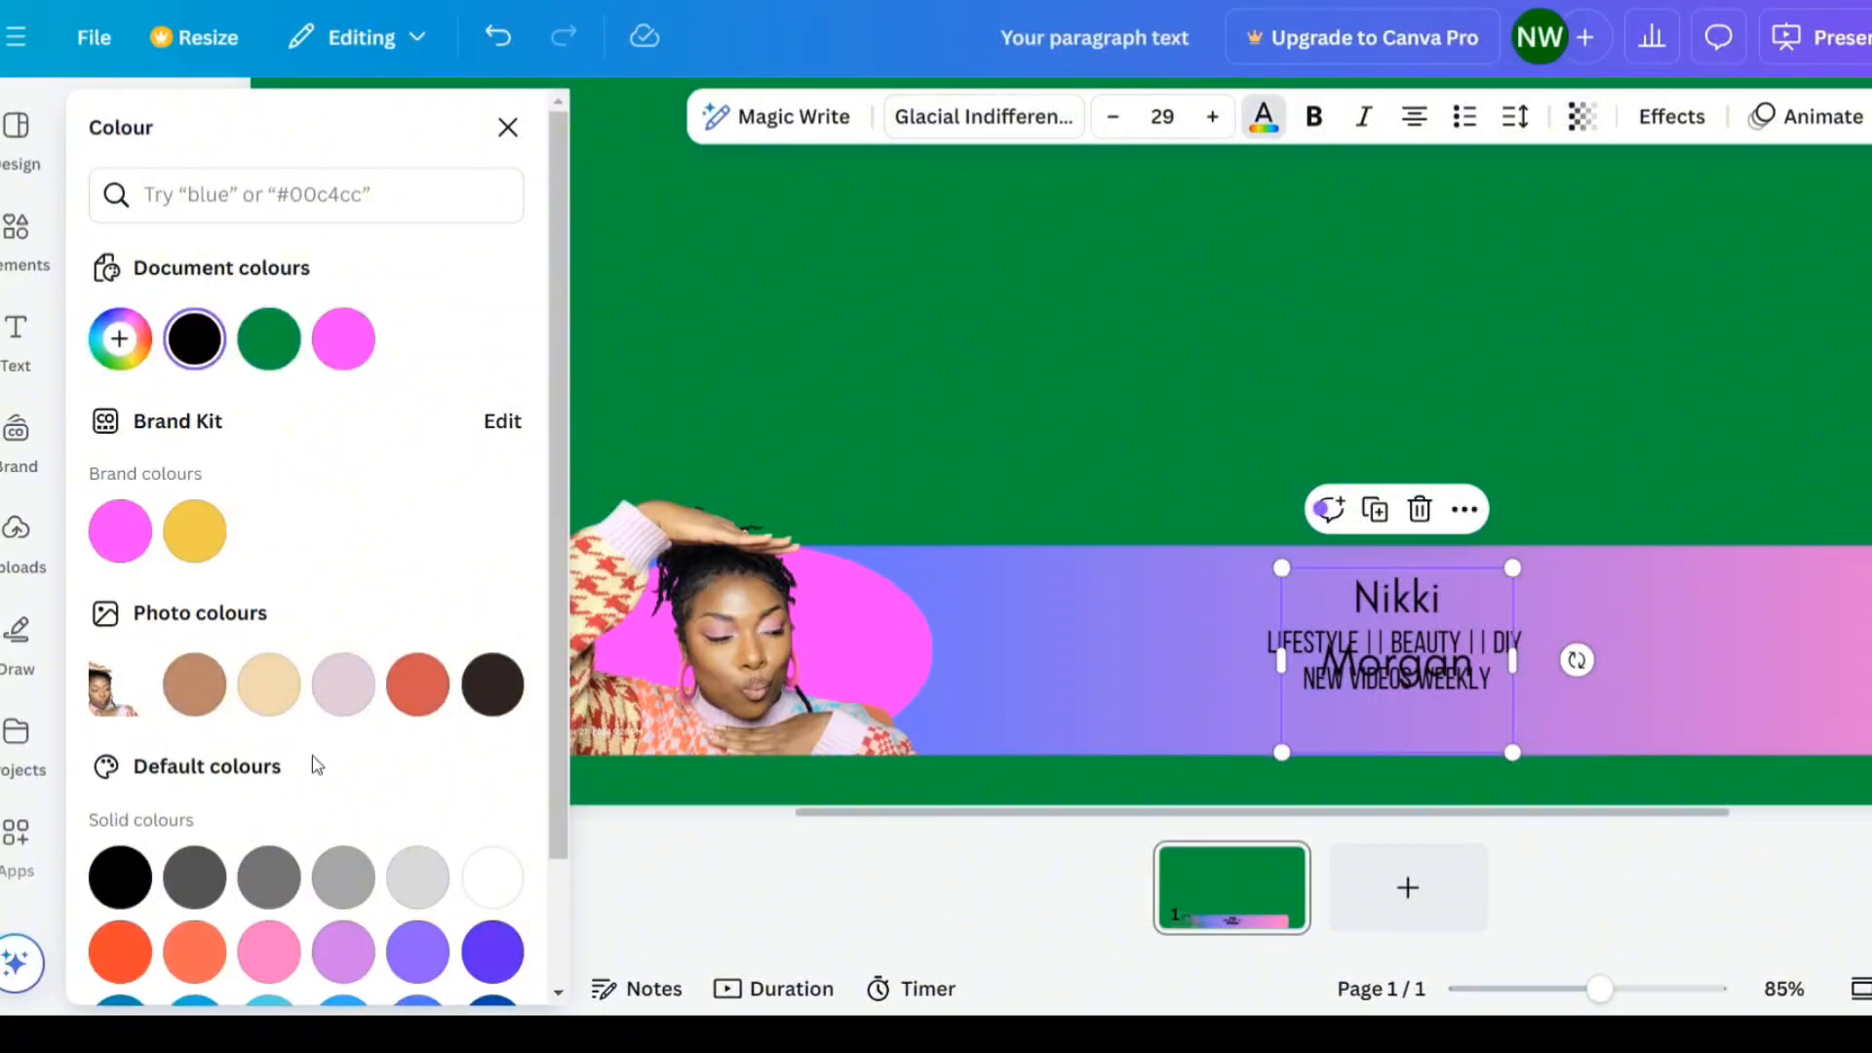
click(491, 879)
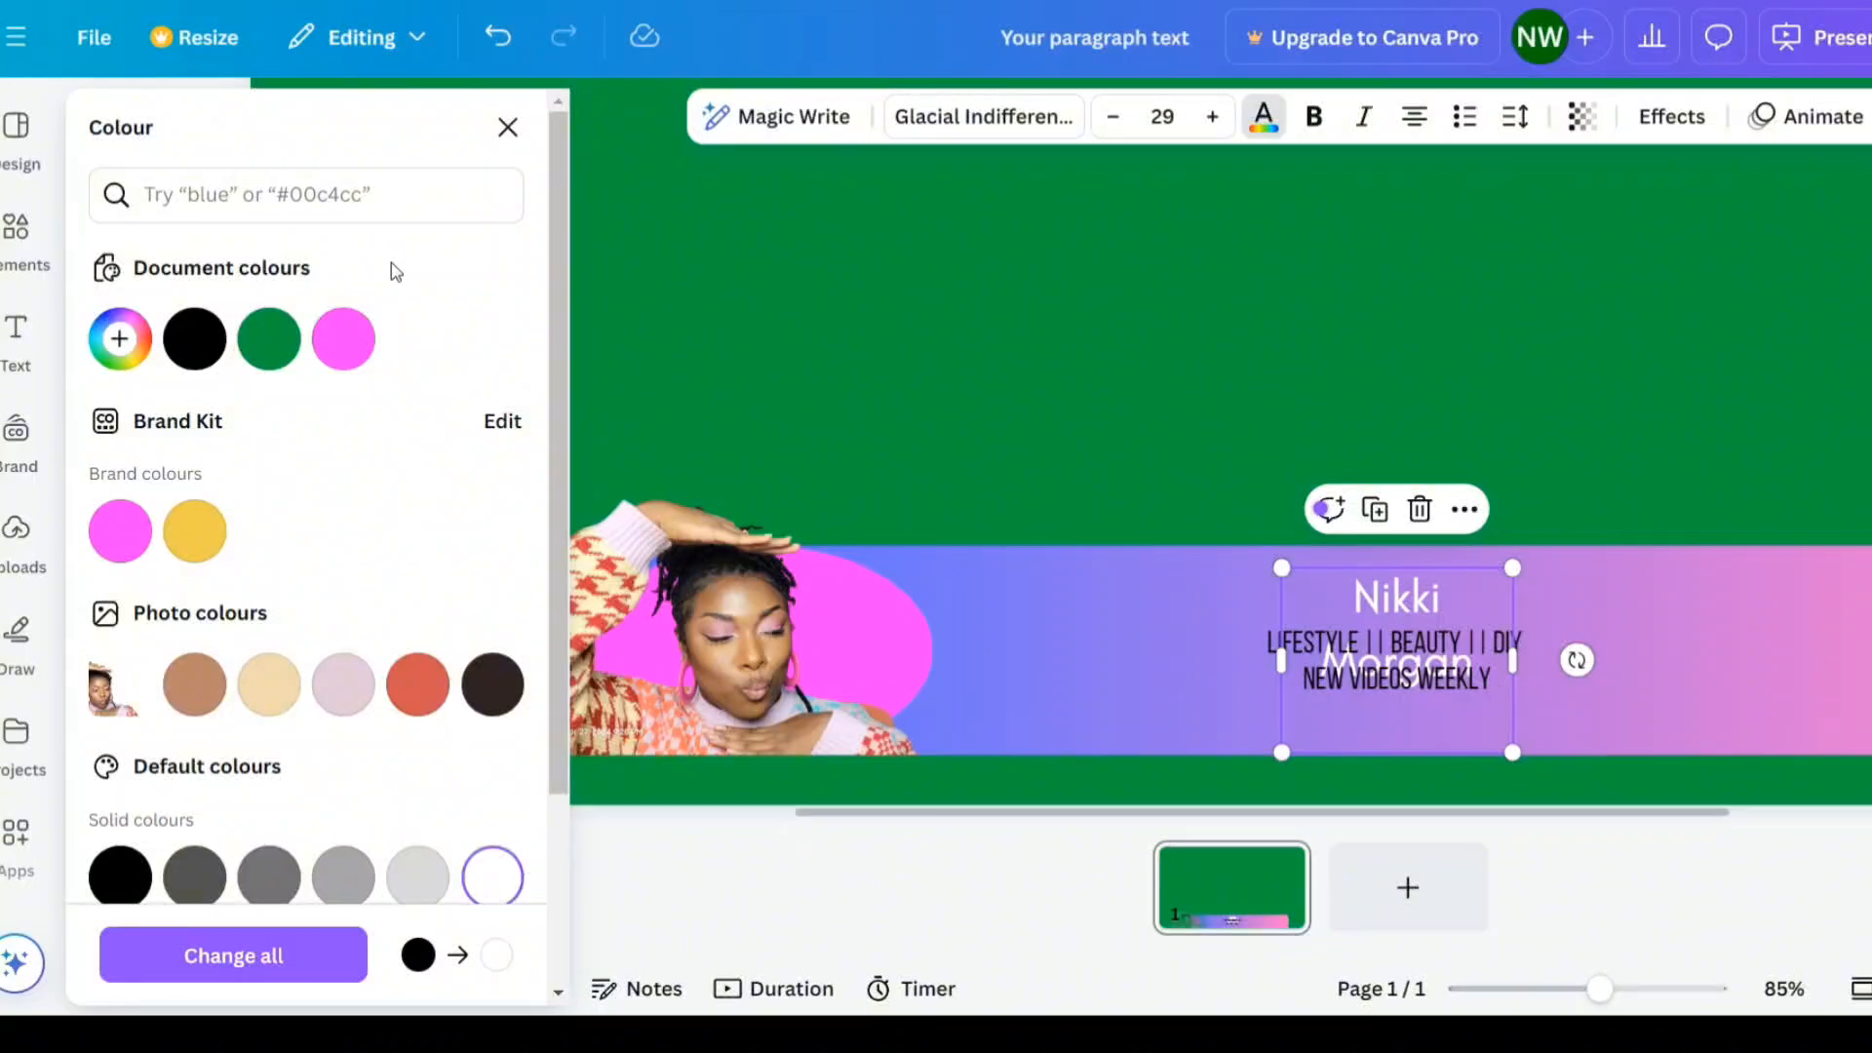
- Change the name's font to Lemon Tuesday and resize its box so the name fits on one line
click(1014, 122)
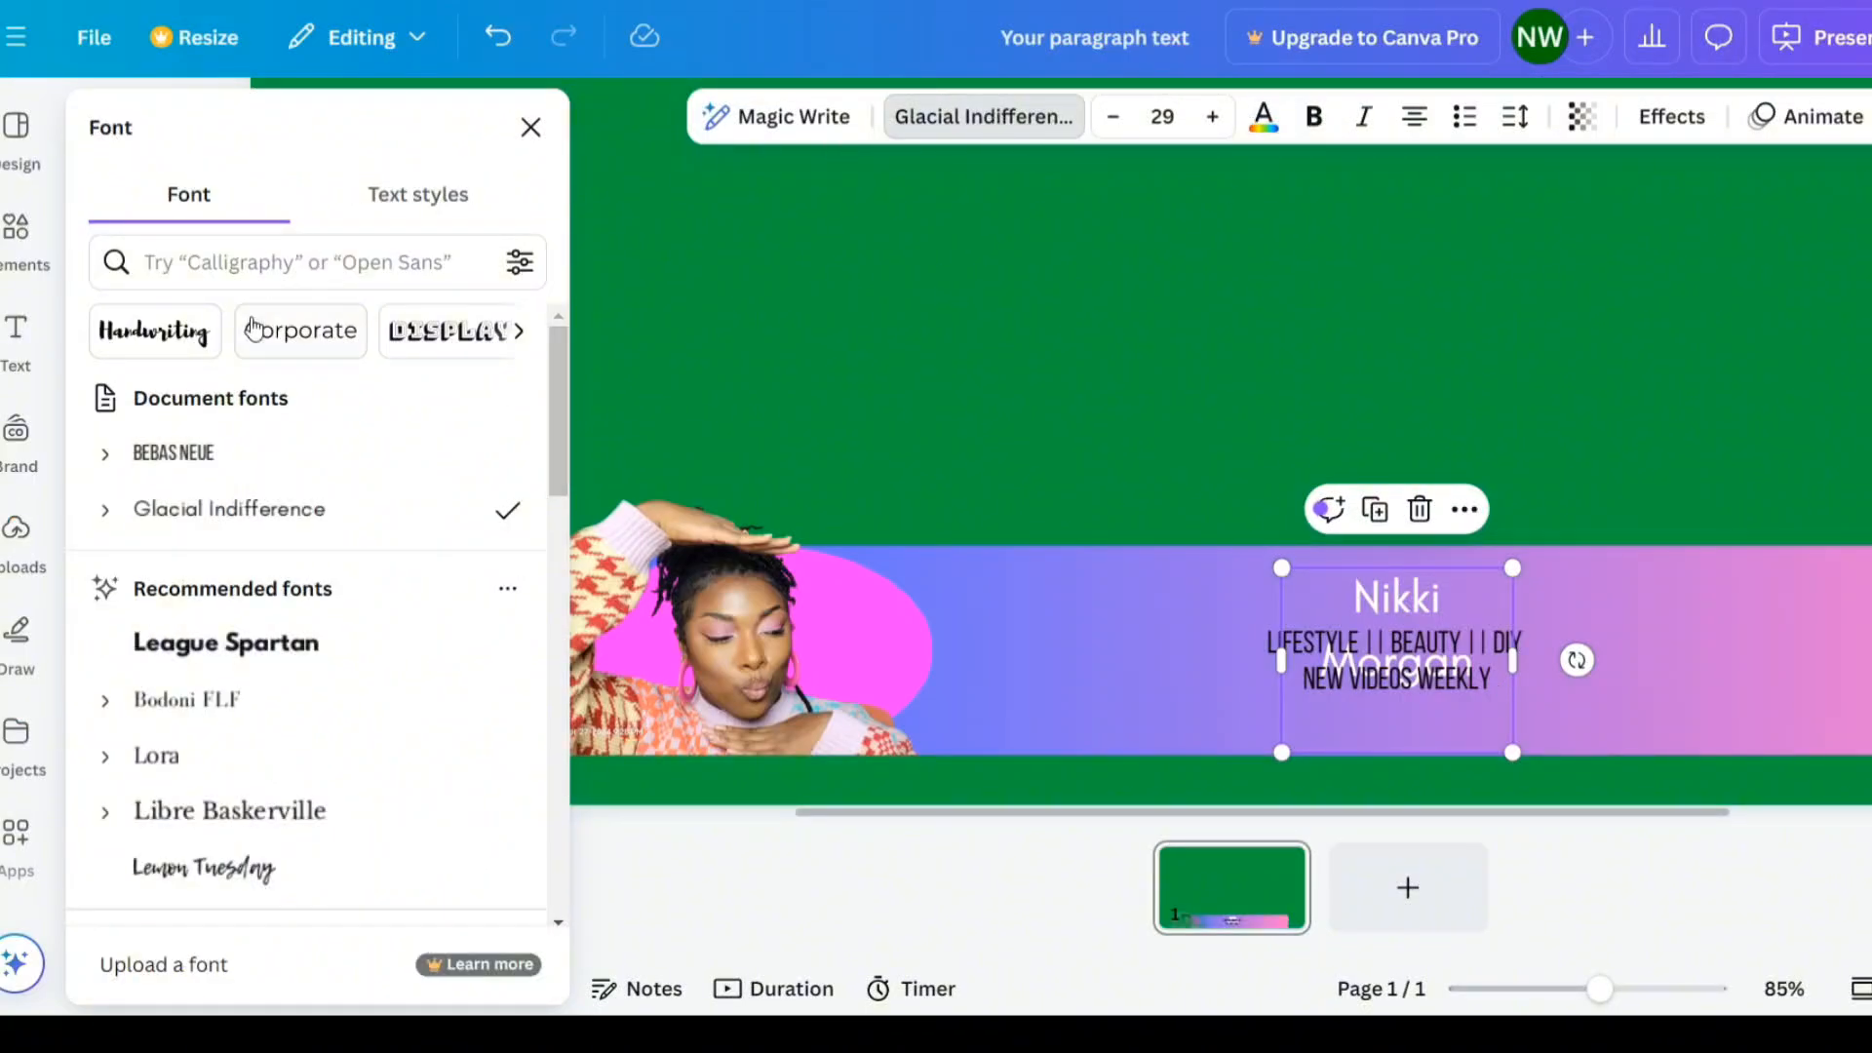
scroll(257, 741, down, 4)
click(255, 460)
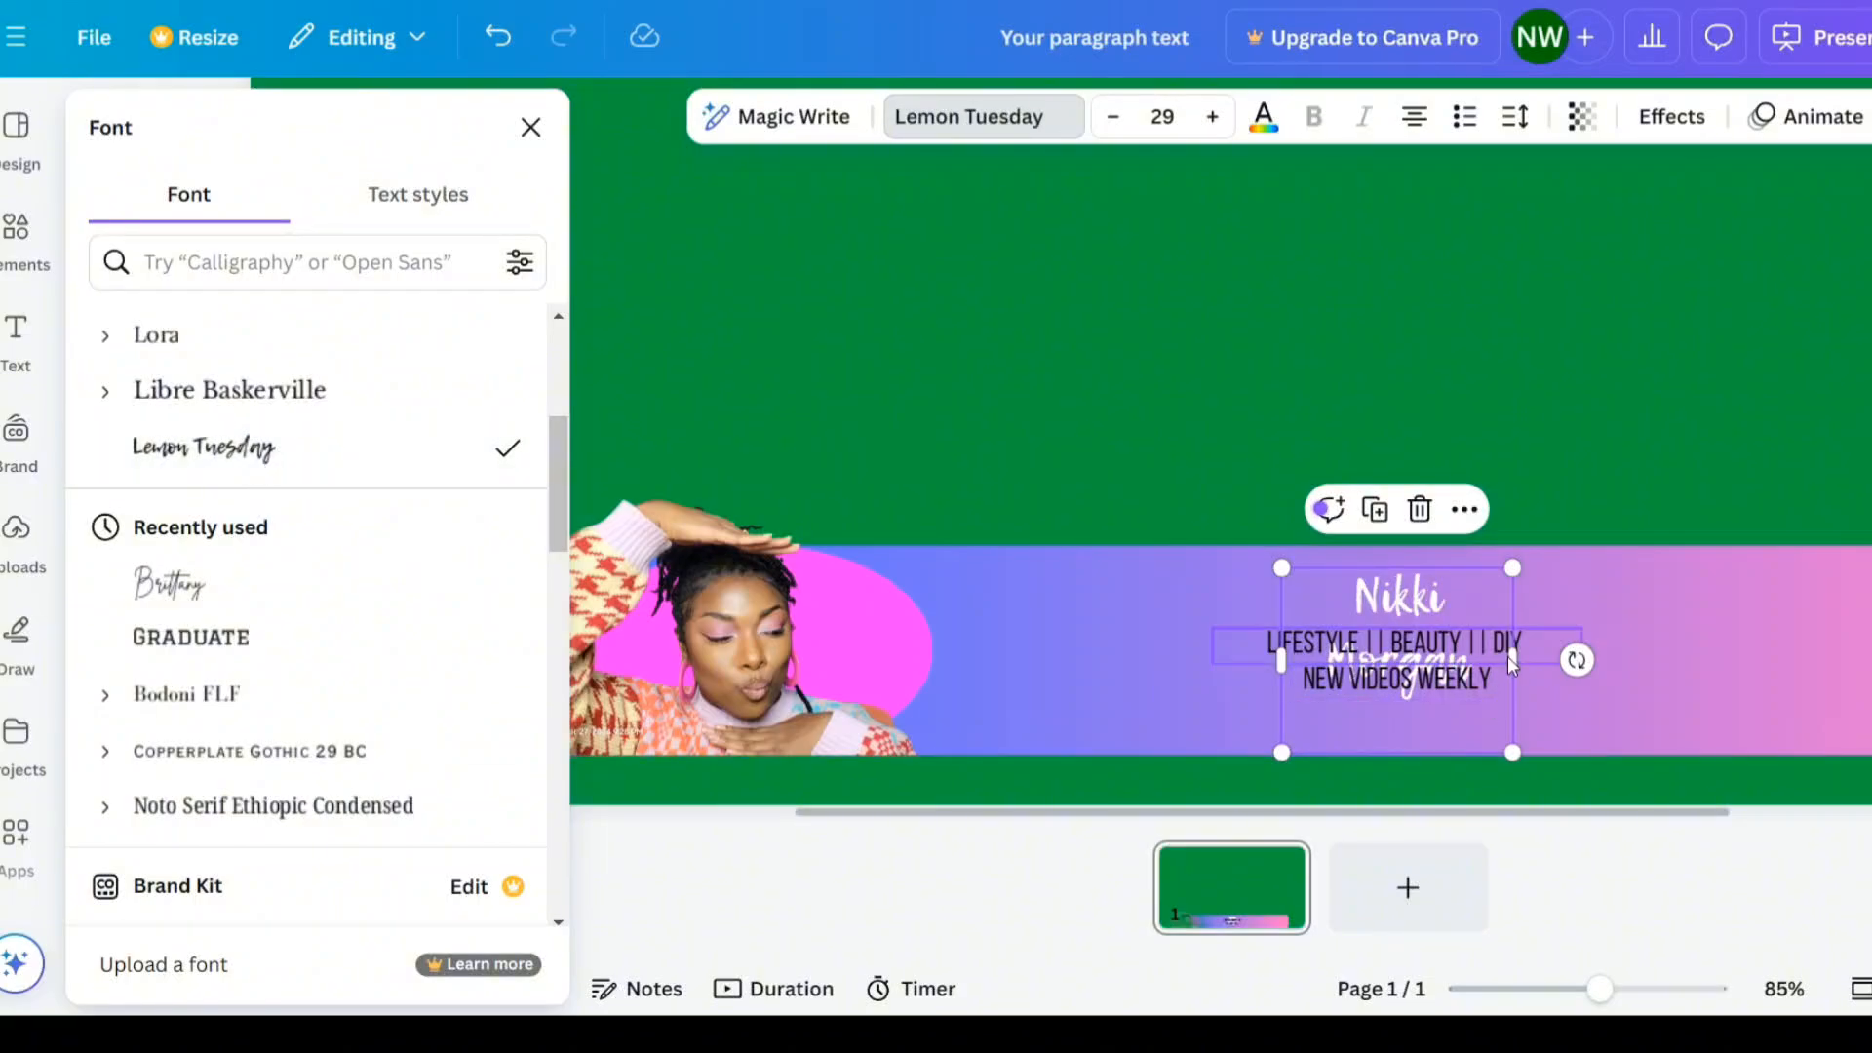
drag(1514, 662, 1654, 627)
drag(1525, 611, 1461, 607)
click(1688, 610)
- Set the tagline text colour to white
click(1437, 643)
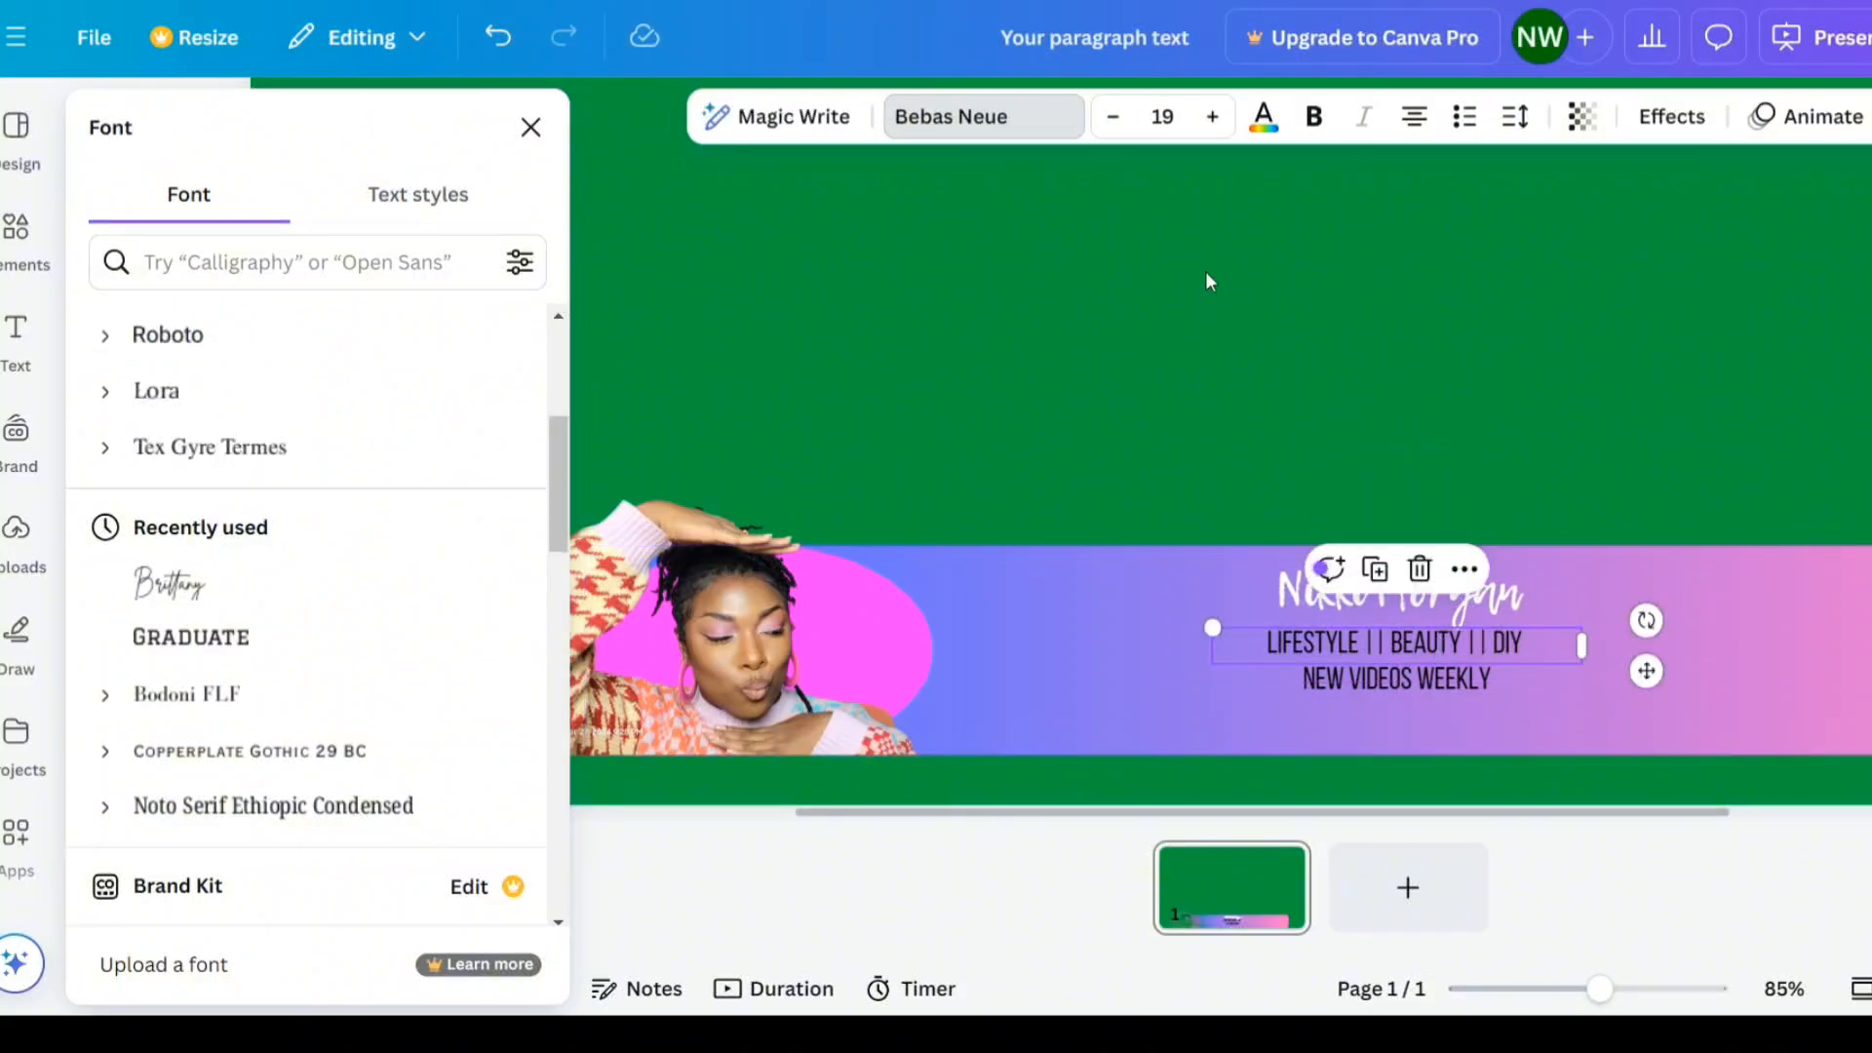
click(1261, 119)
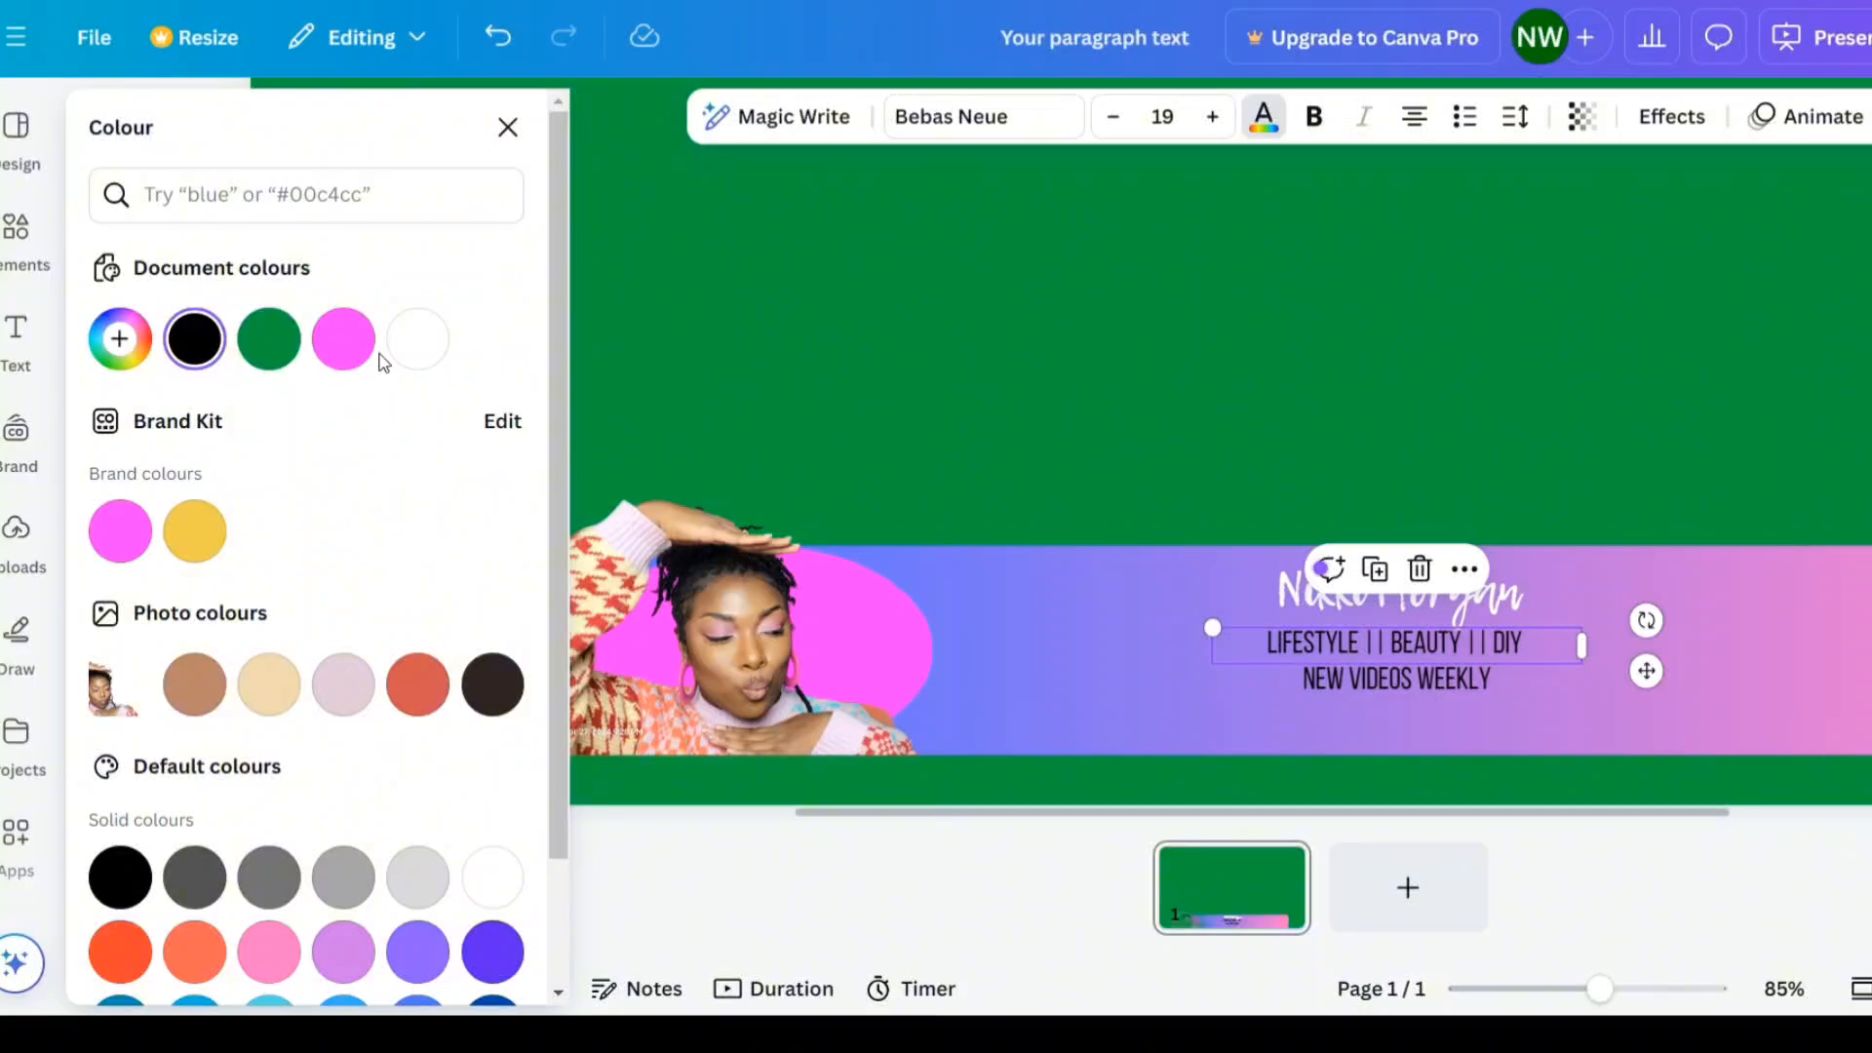
click(420, 352)
- Set the "NEW VIDEOS WEEKLY" text colour to white
click(1476, 677)
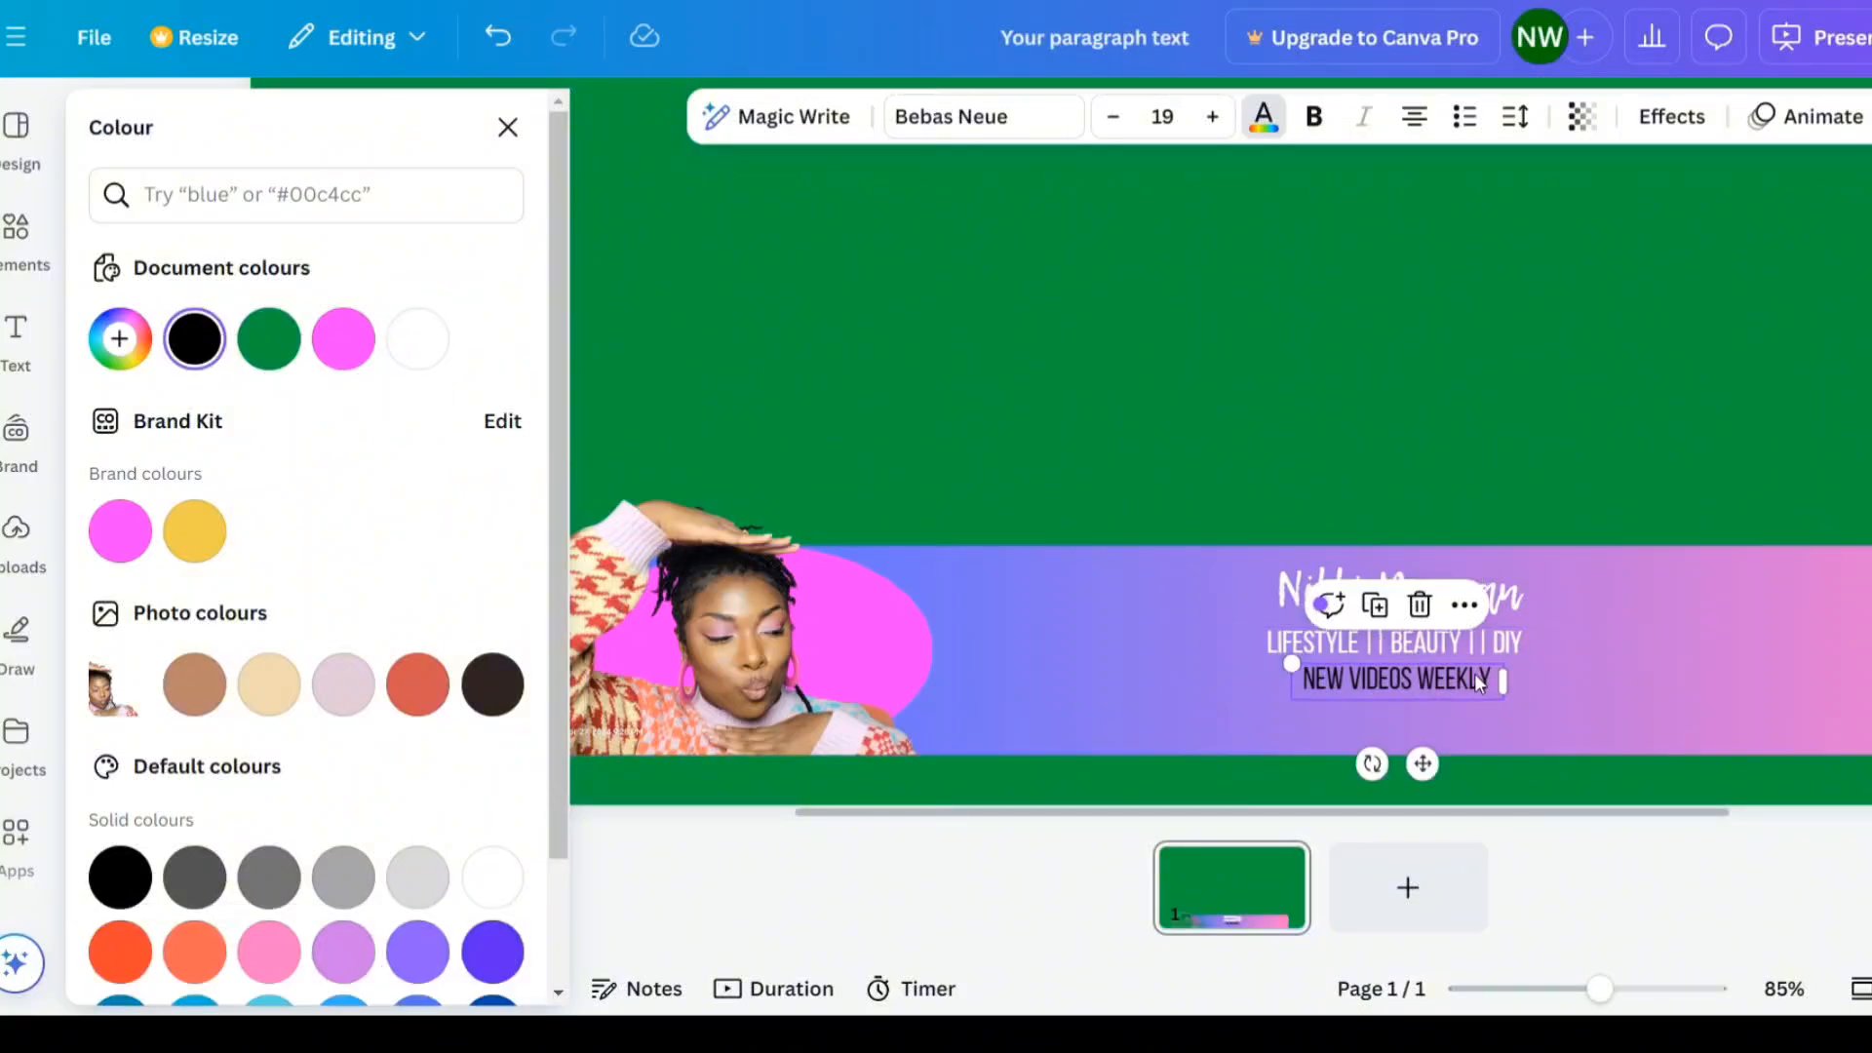
click(1264, 118)
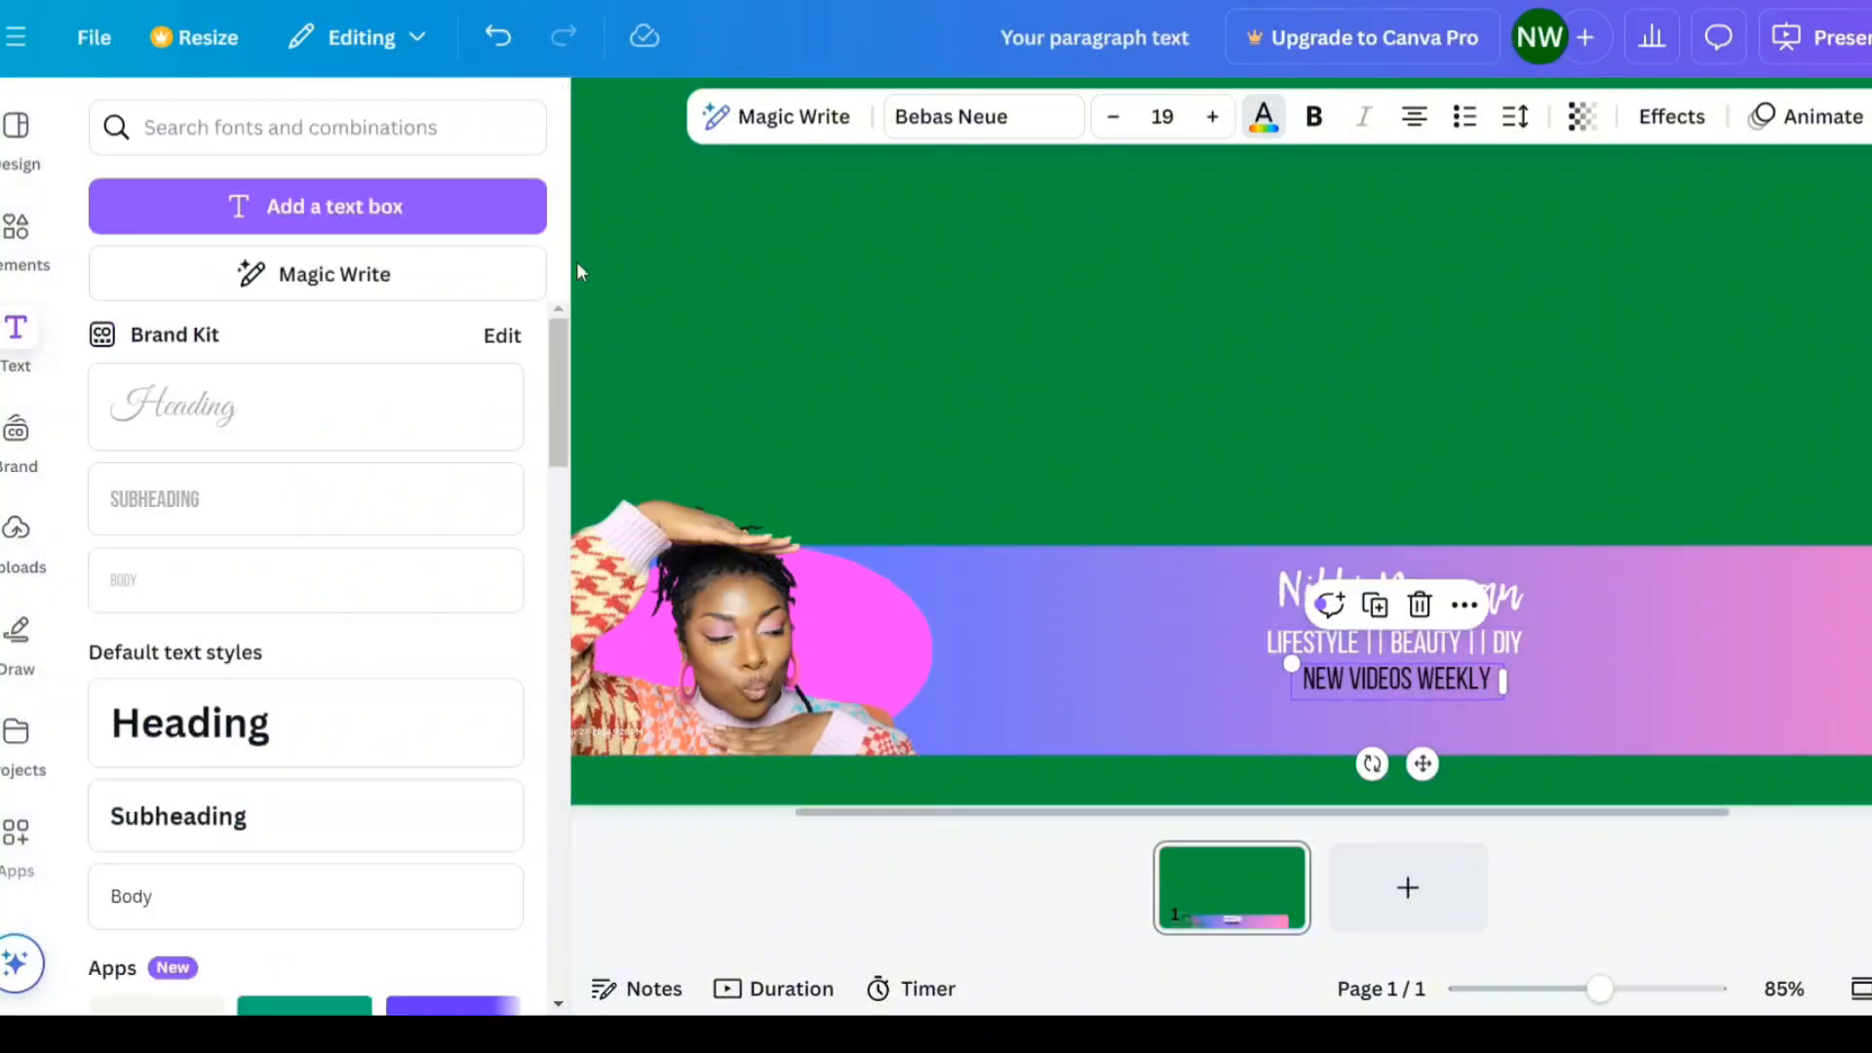
click(1266, 125)
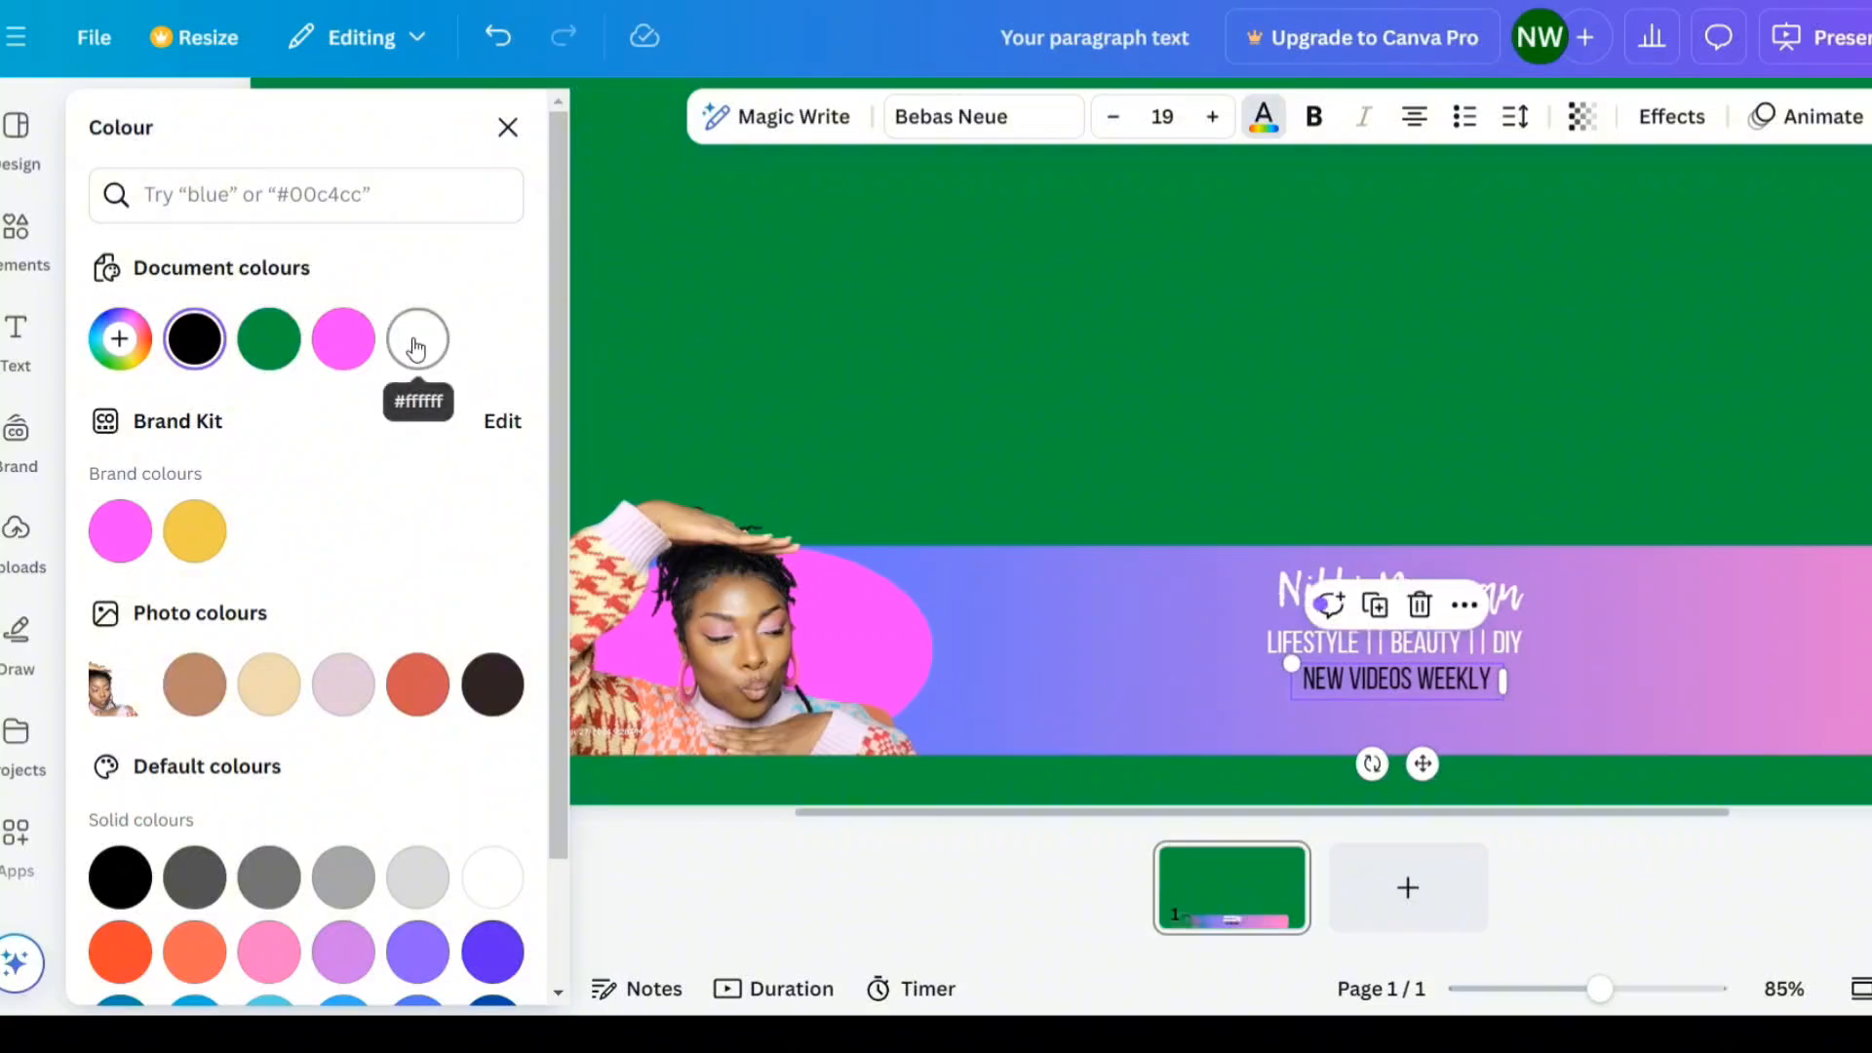
click(418, 341)
click(1698, 694)
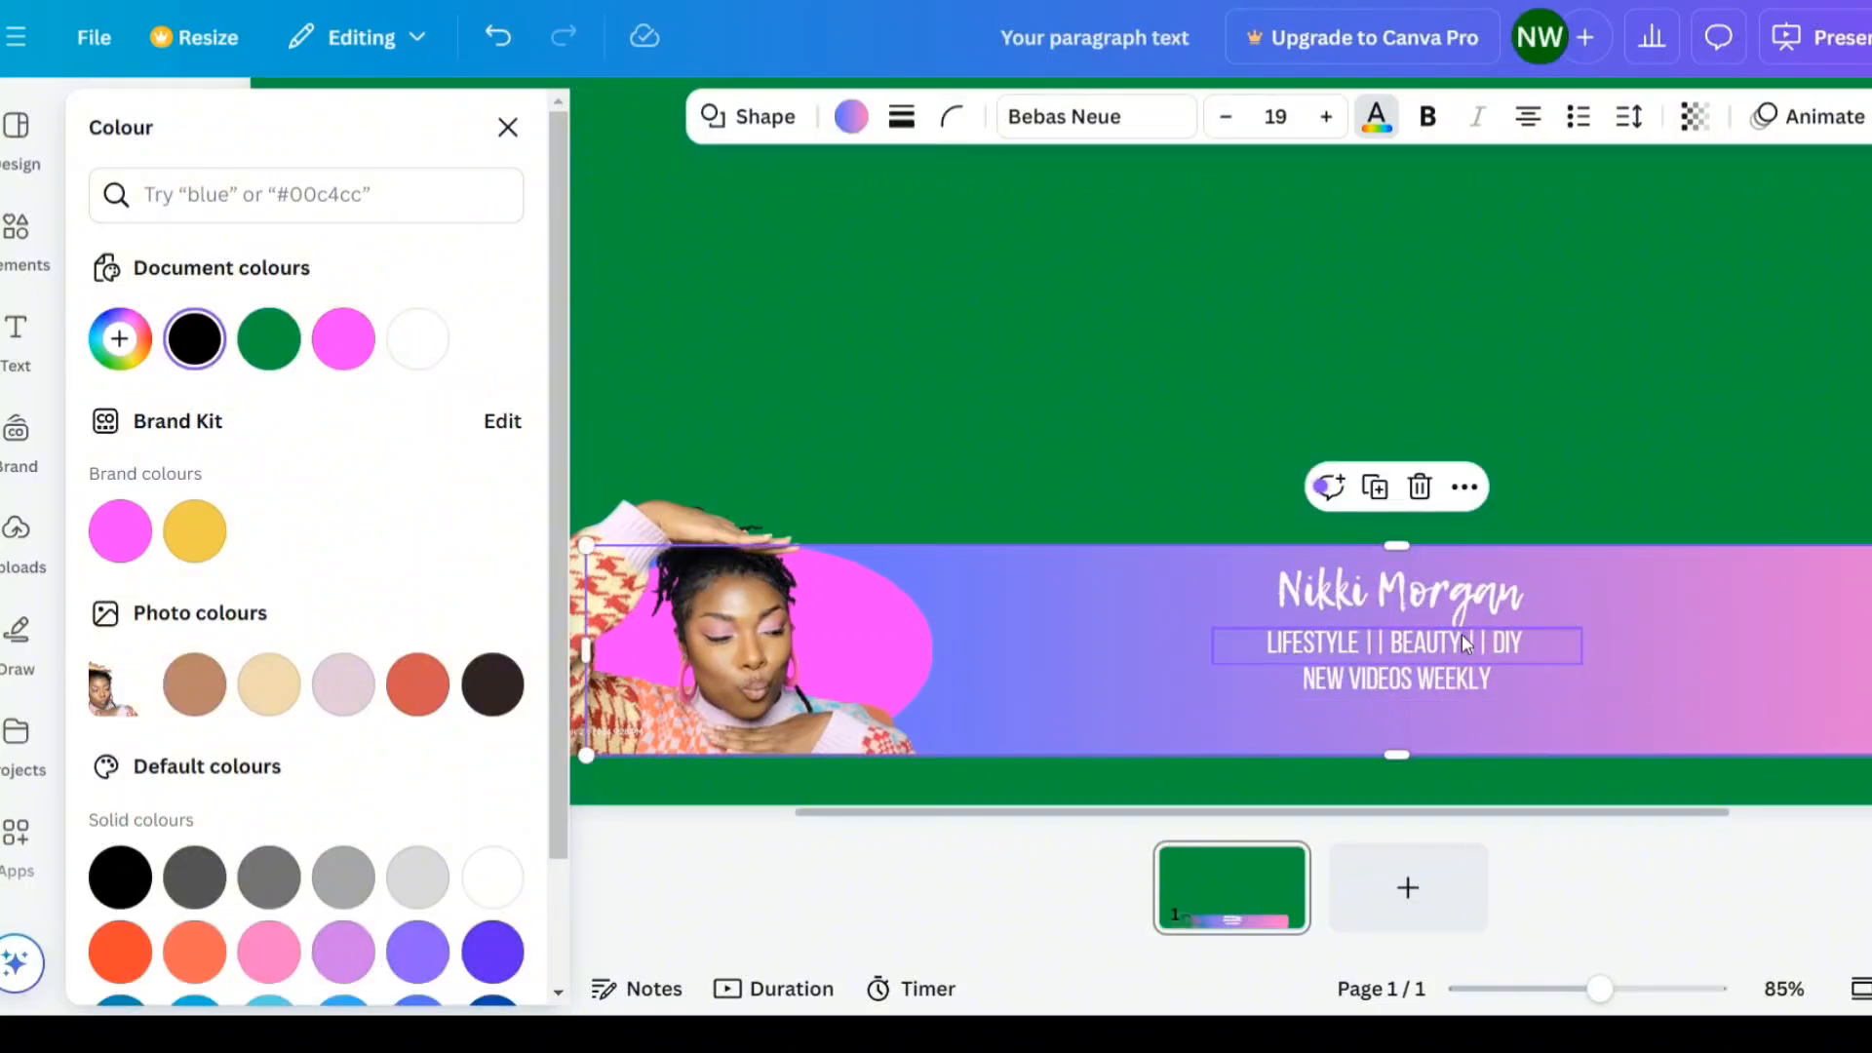
- Increase the font size of the "LIFESTYLE || BEAUTY || DIY" tagline line
click(1460, 633)
click(1212, 118)
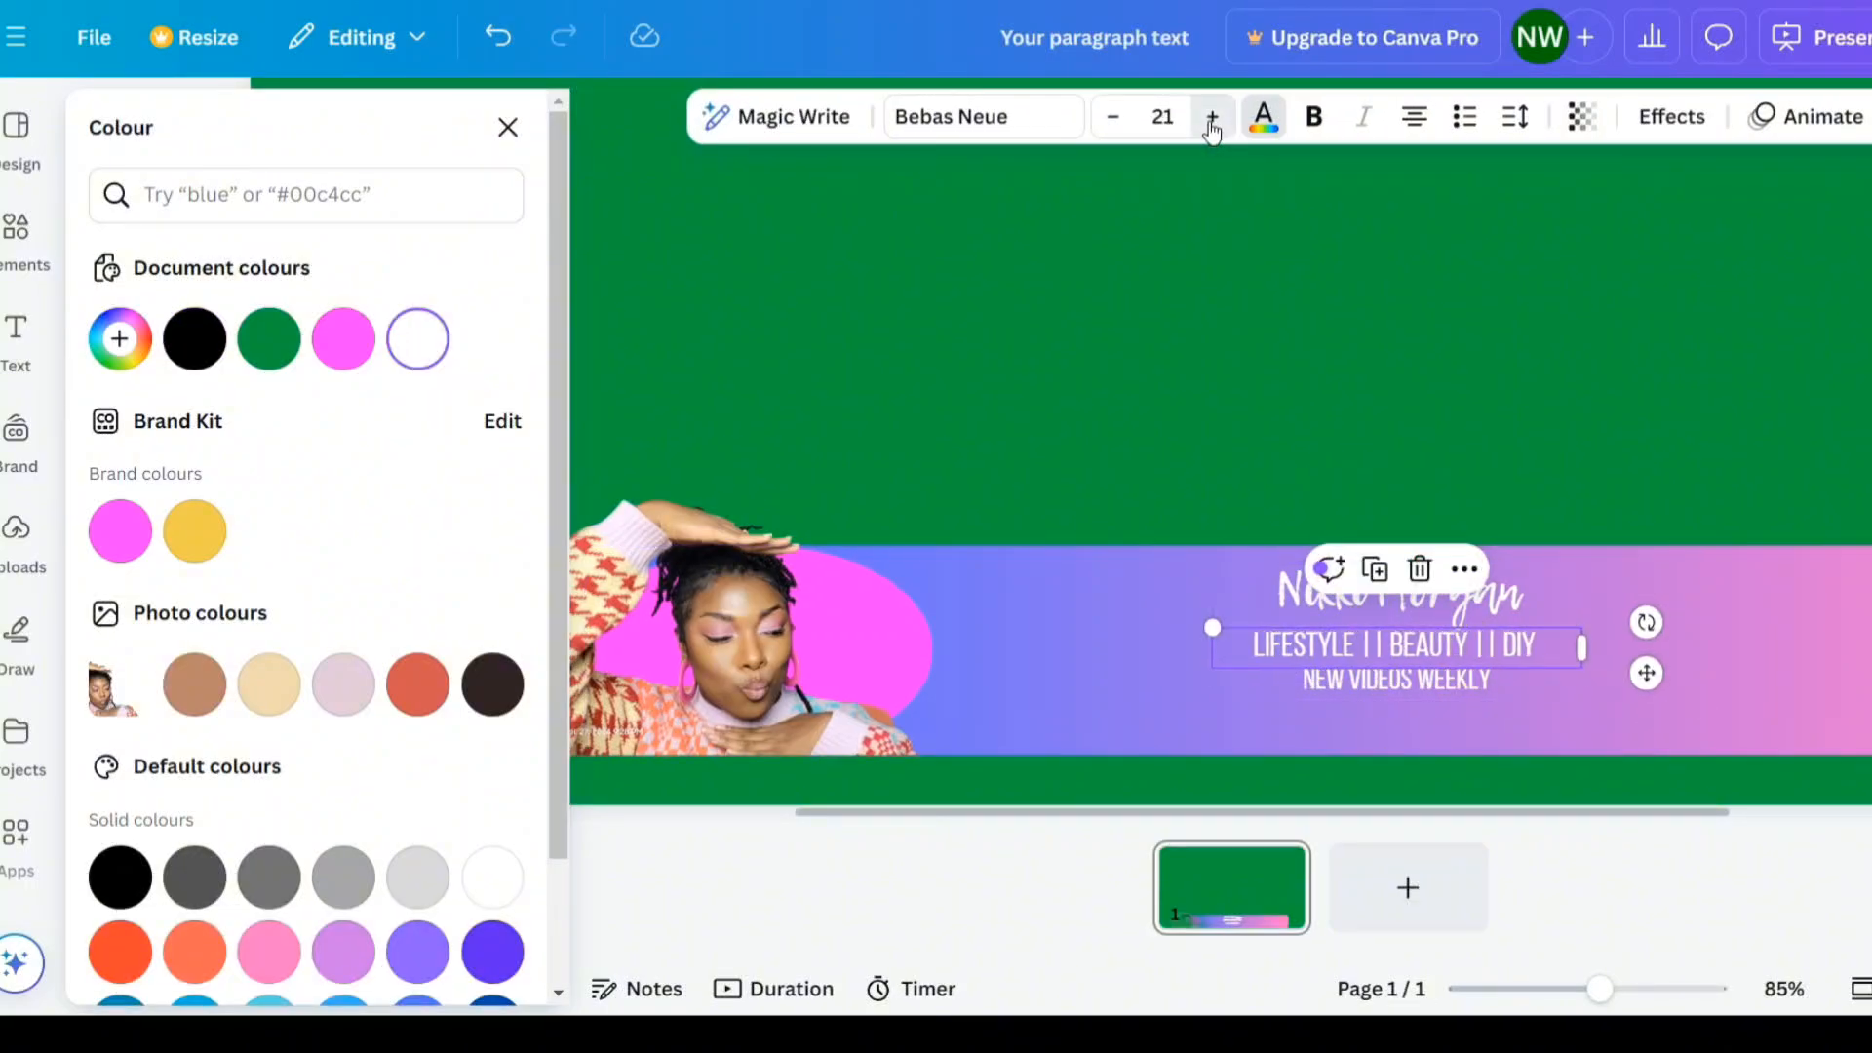
click(1212, 117)
click(1212, 118)
click(1212, 118)
click(1212, 118)
click(1642, 734)
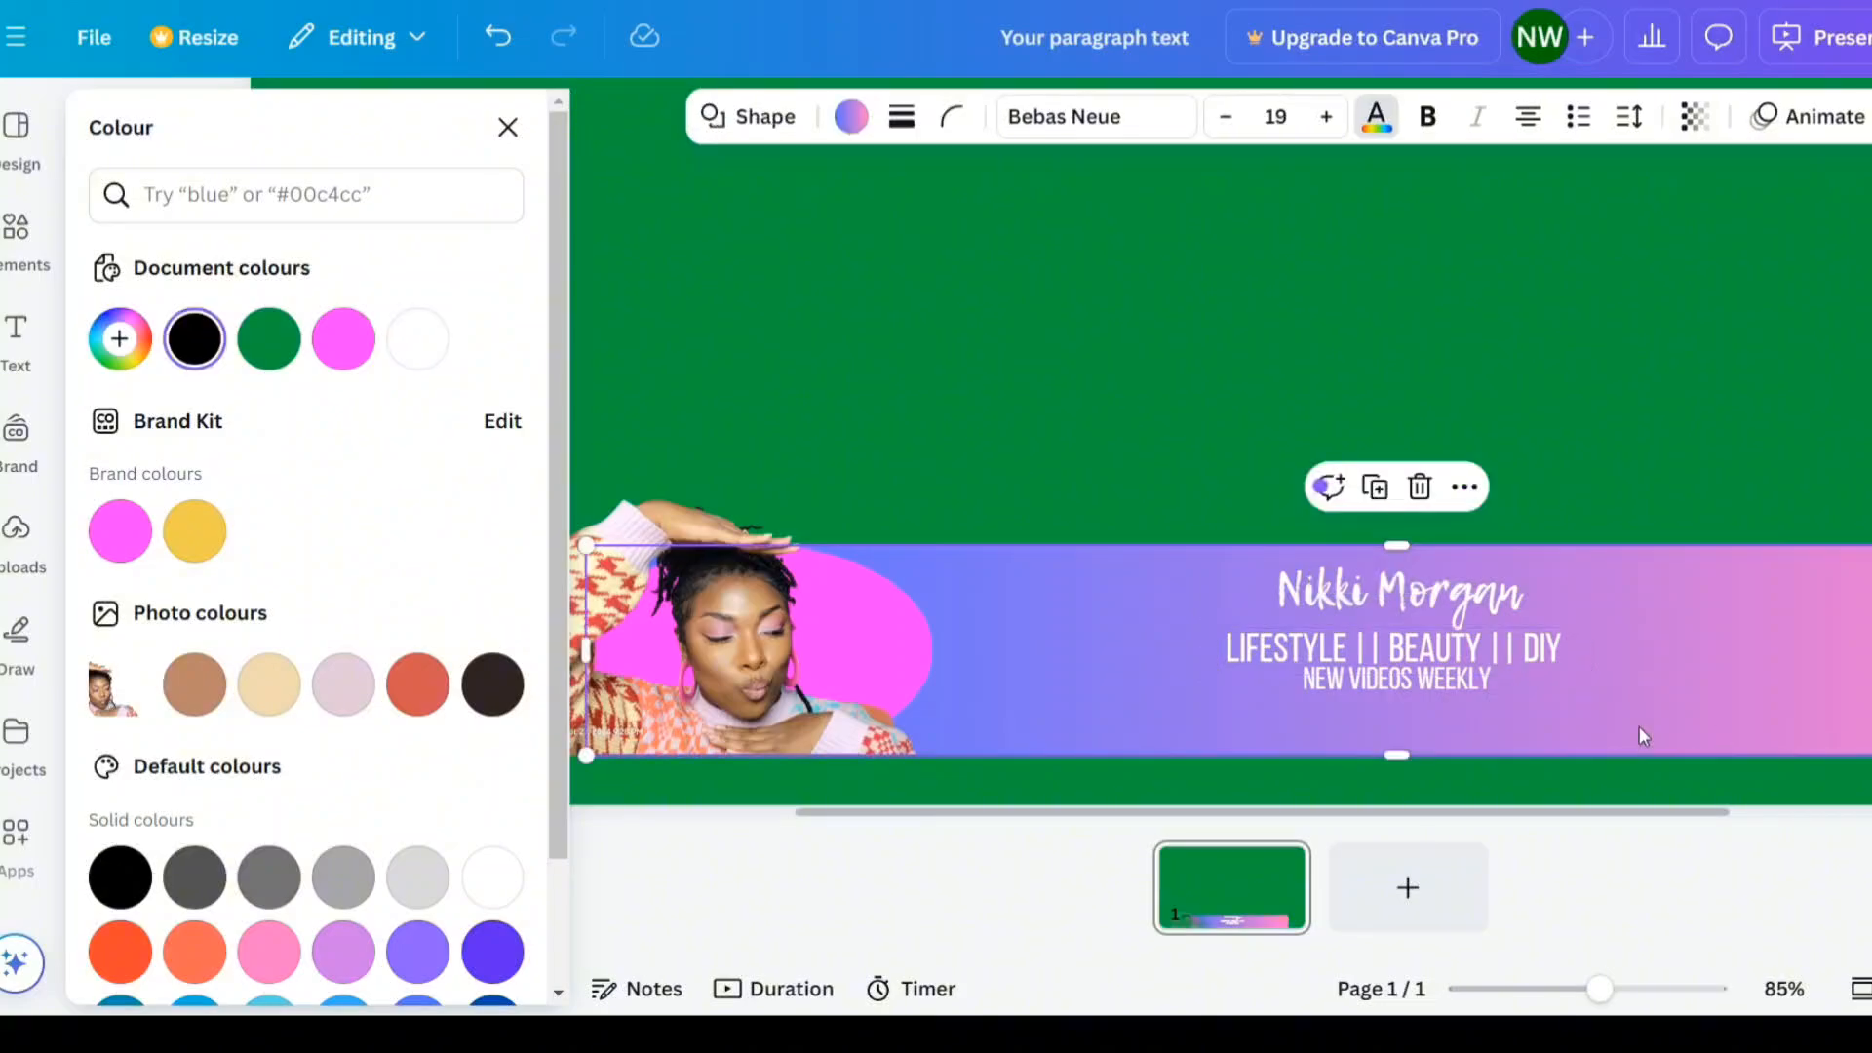
- Move the "NEW VIDEOS WEEKLY" line slightly lower beneath the tagline and increase its font size
click(1471, 685)
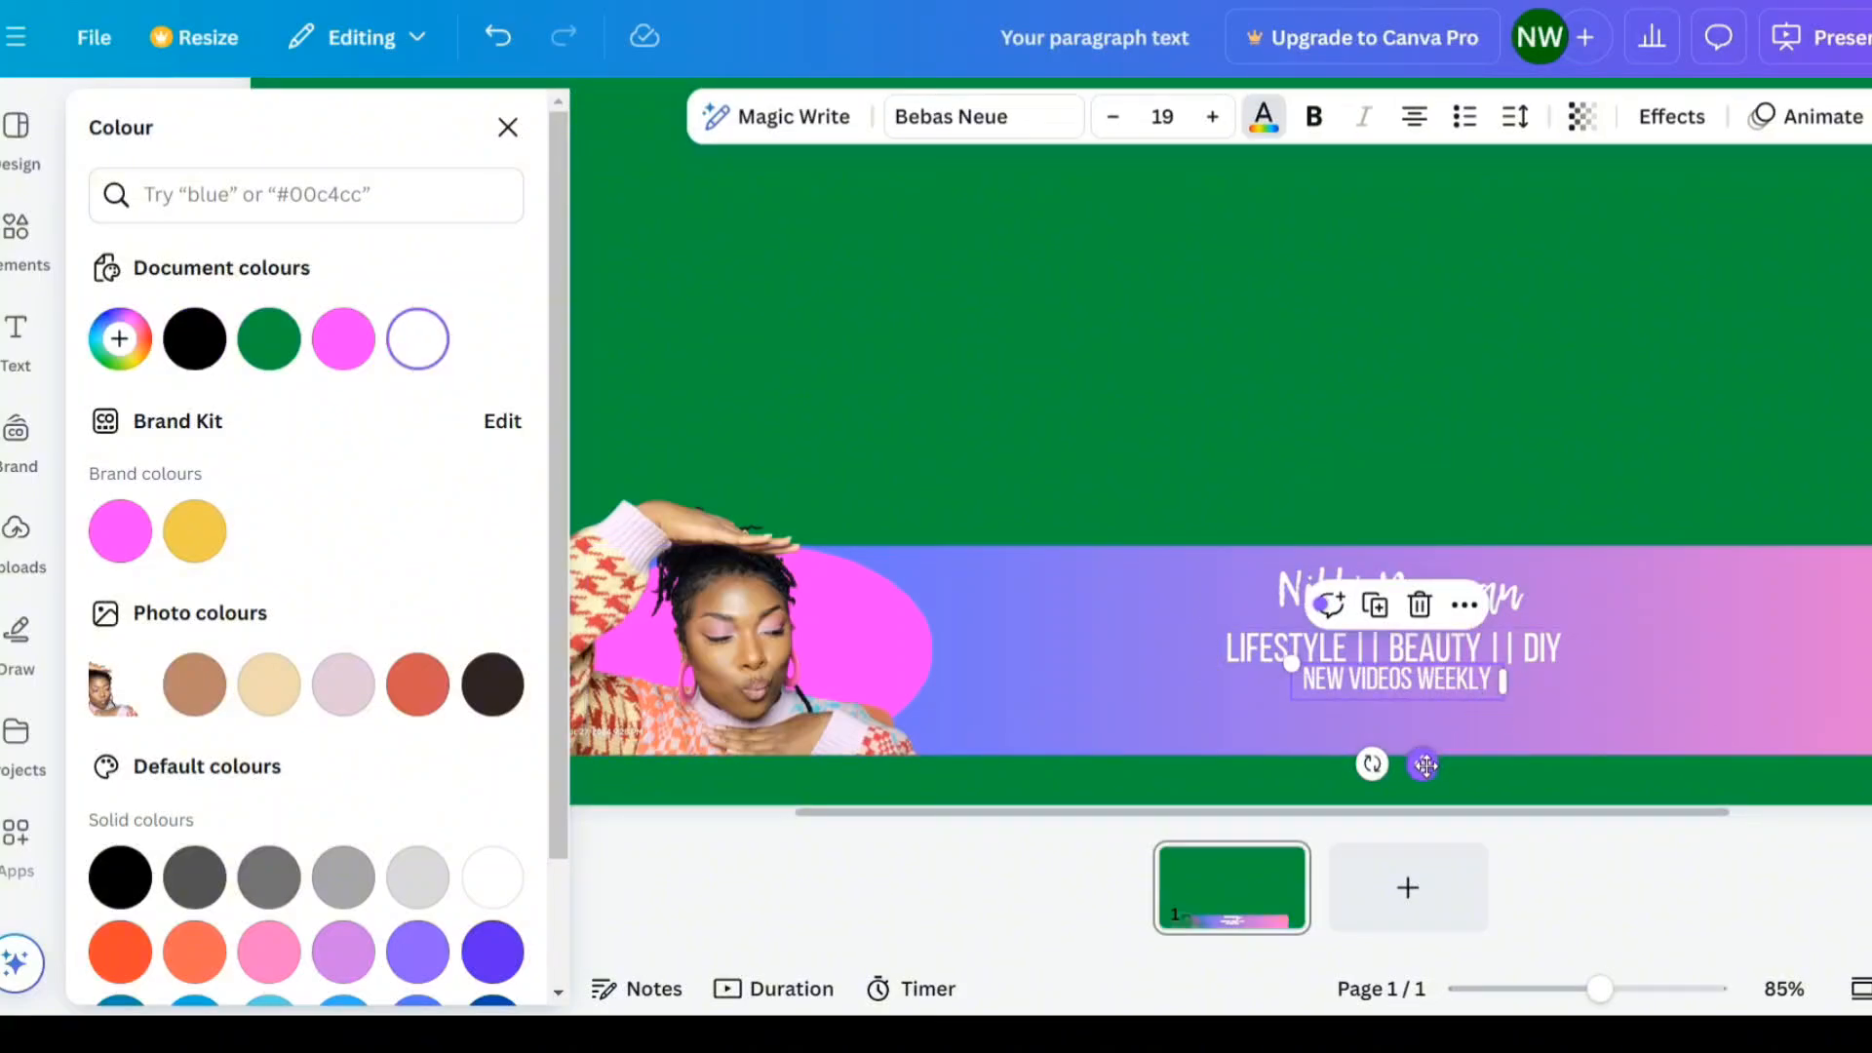
drag(1426, 765, 1426, 785)
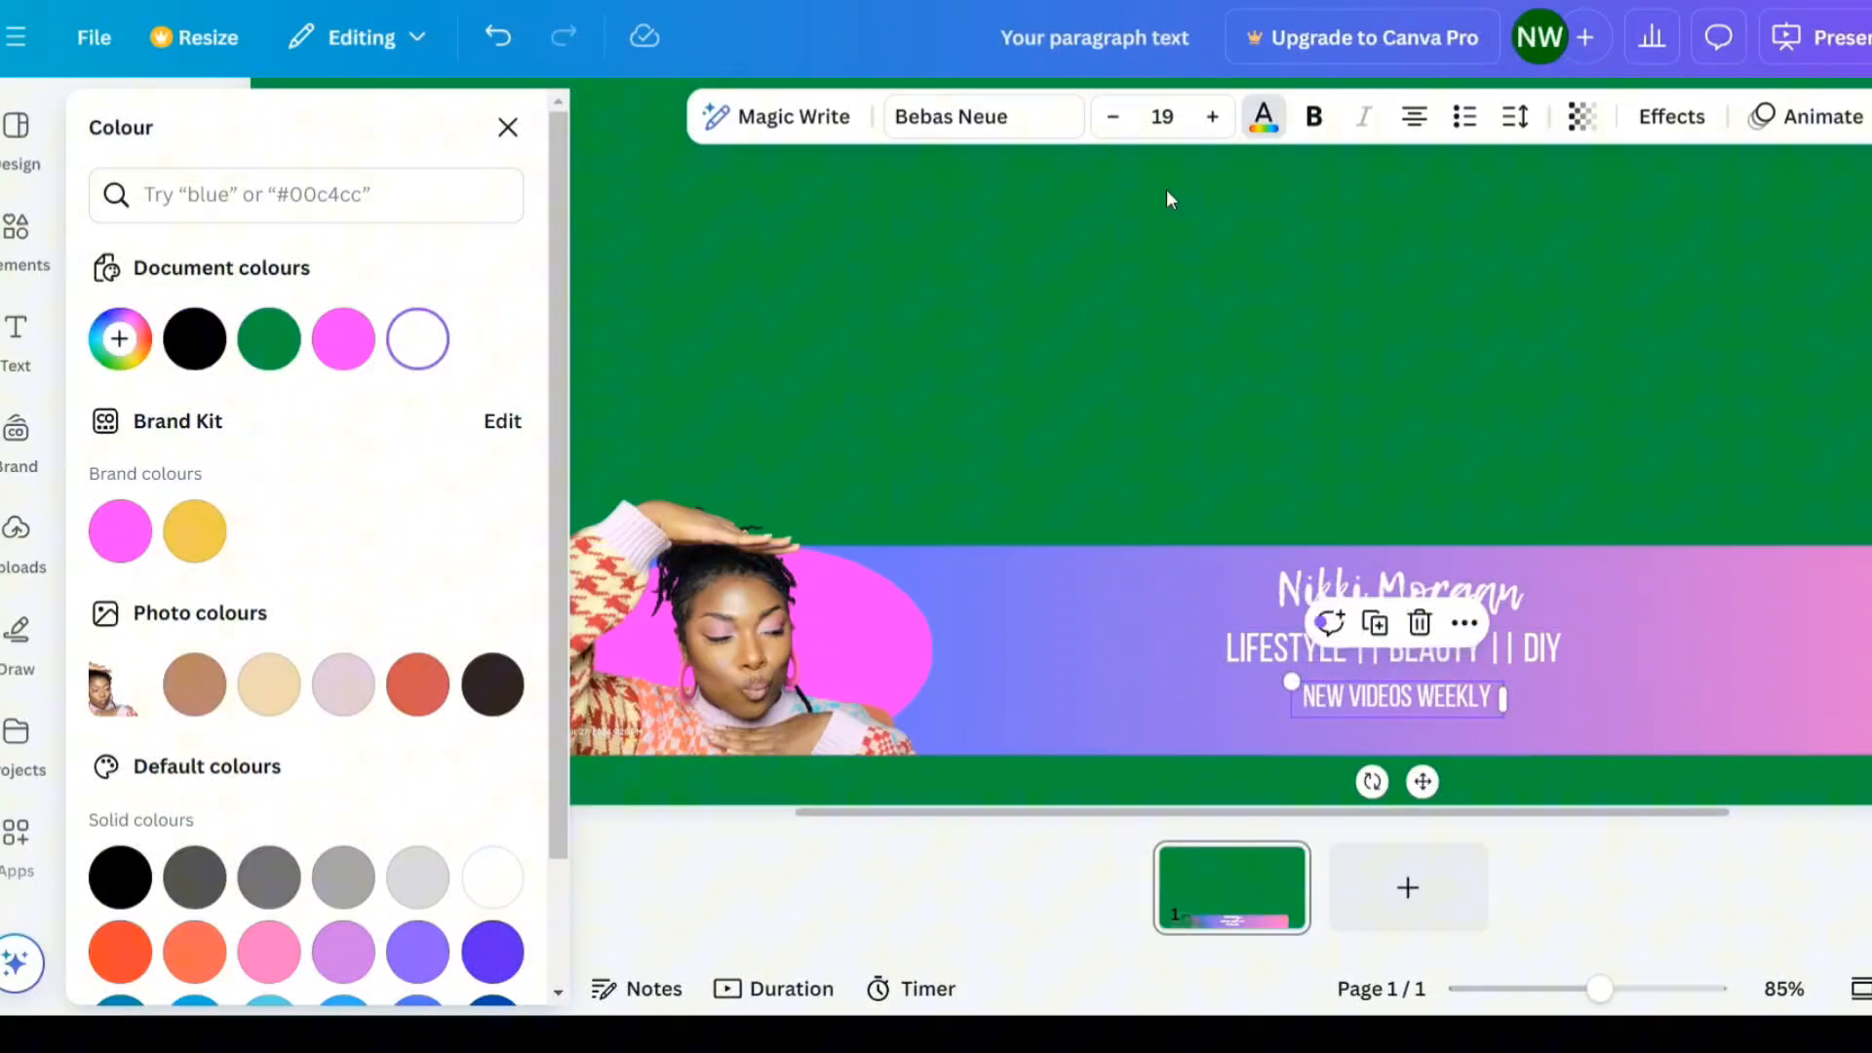
click(1210, 126)
click(1209, 127)
click(1209, 127)
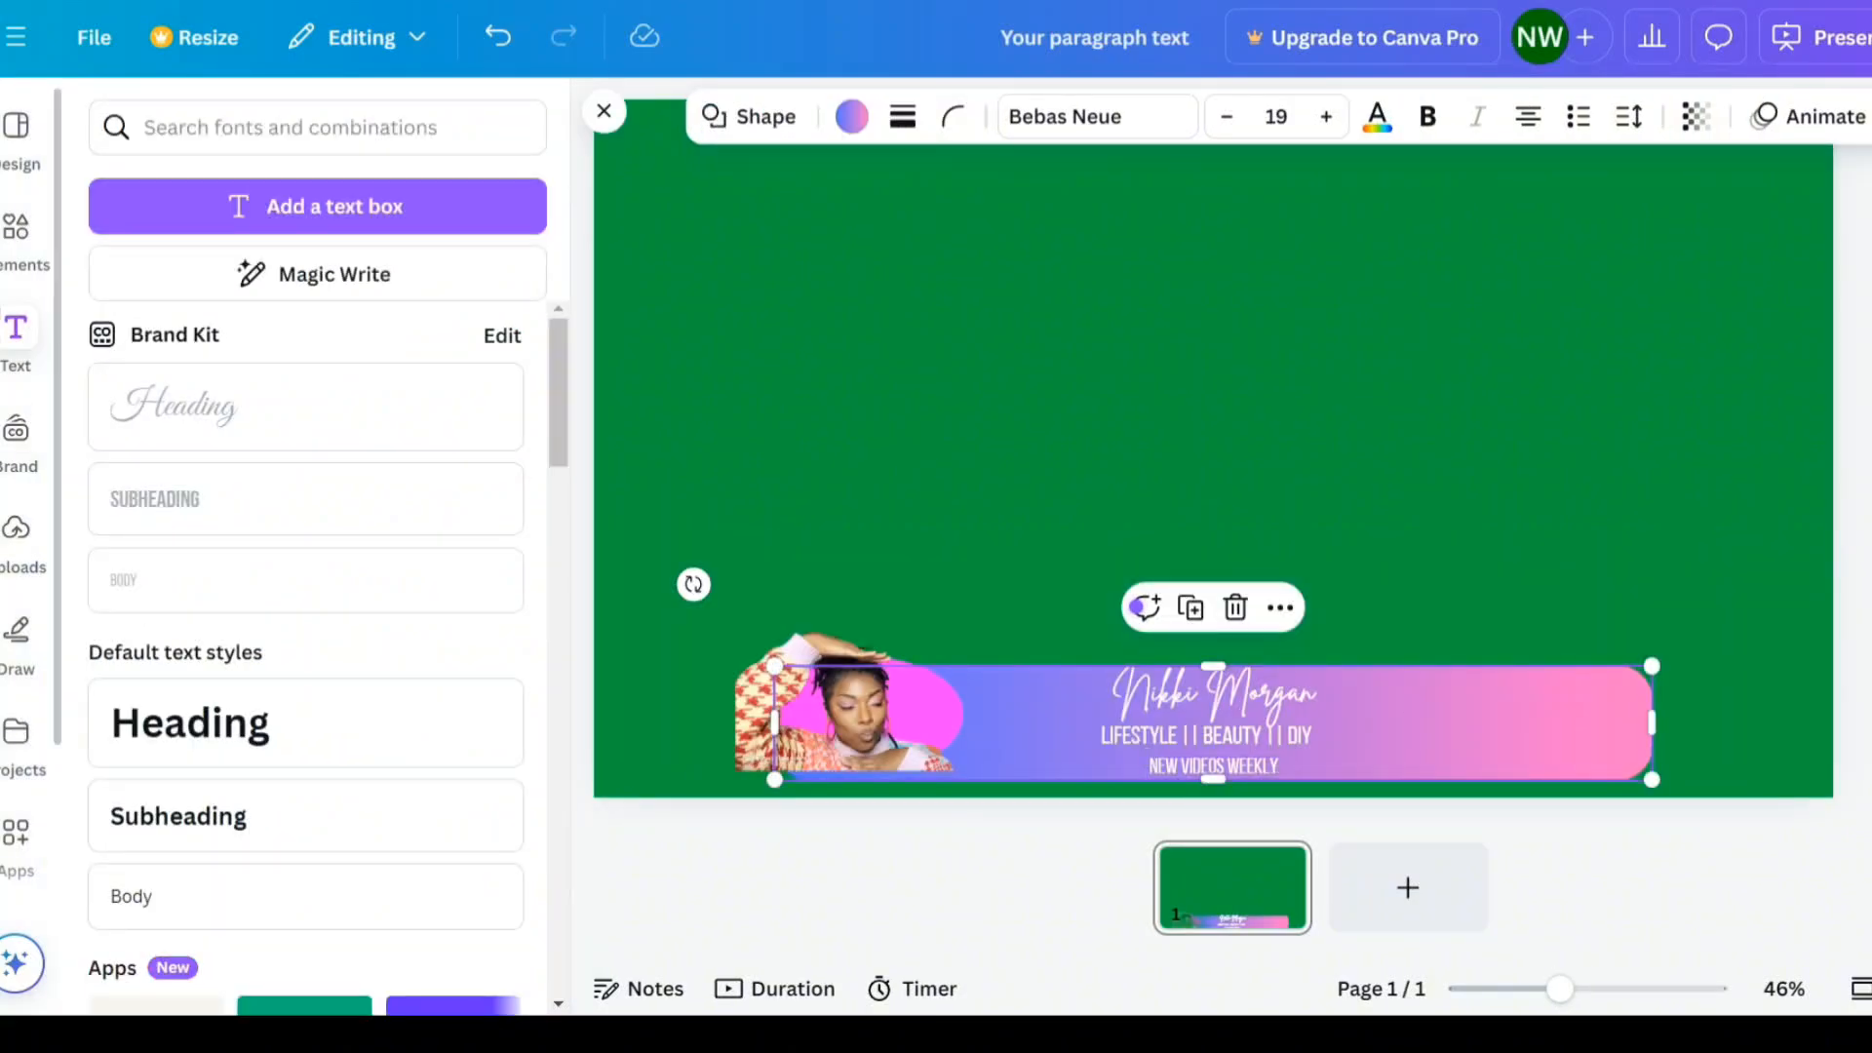
- Insert the uploaded "SUBSCRIBED" button-with-bell image into the design
click(17, 558)
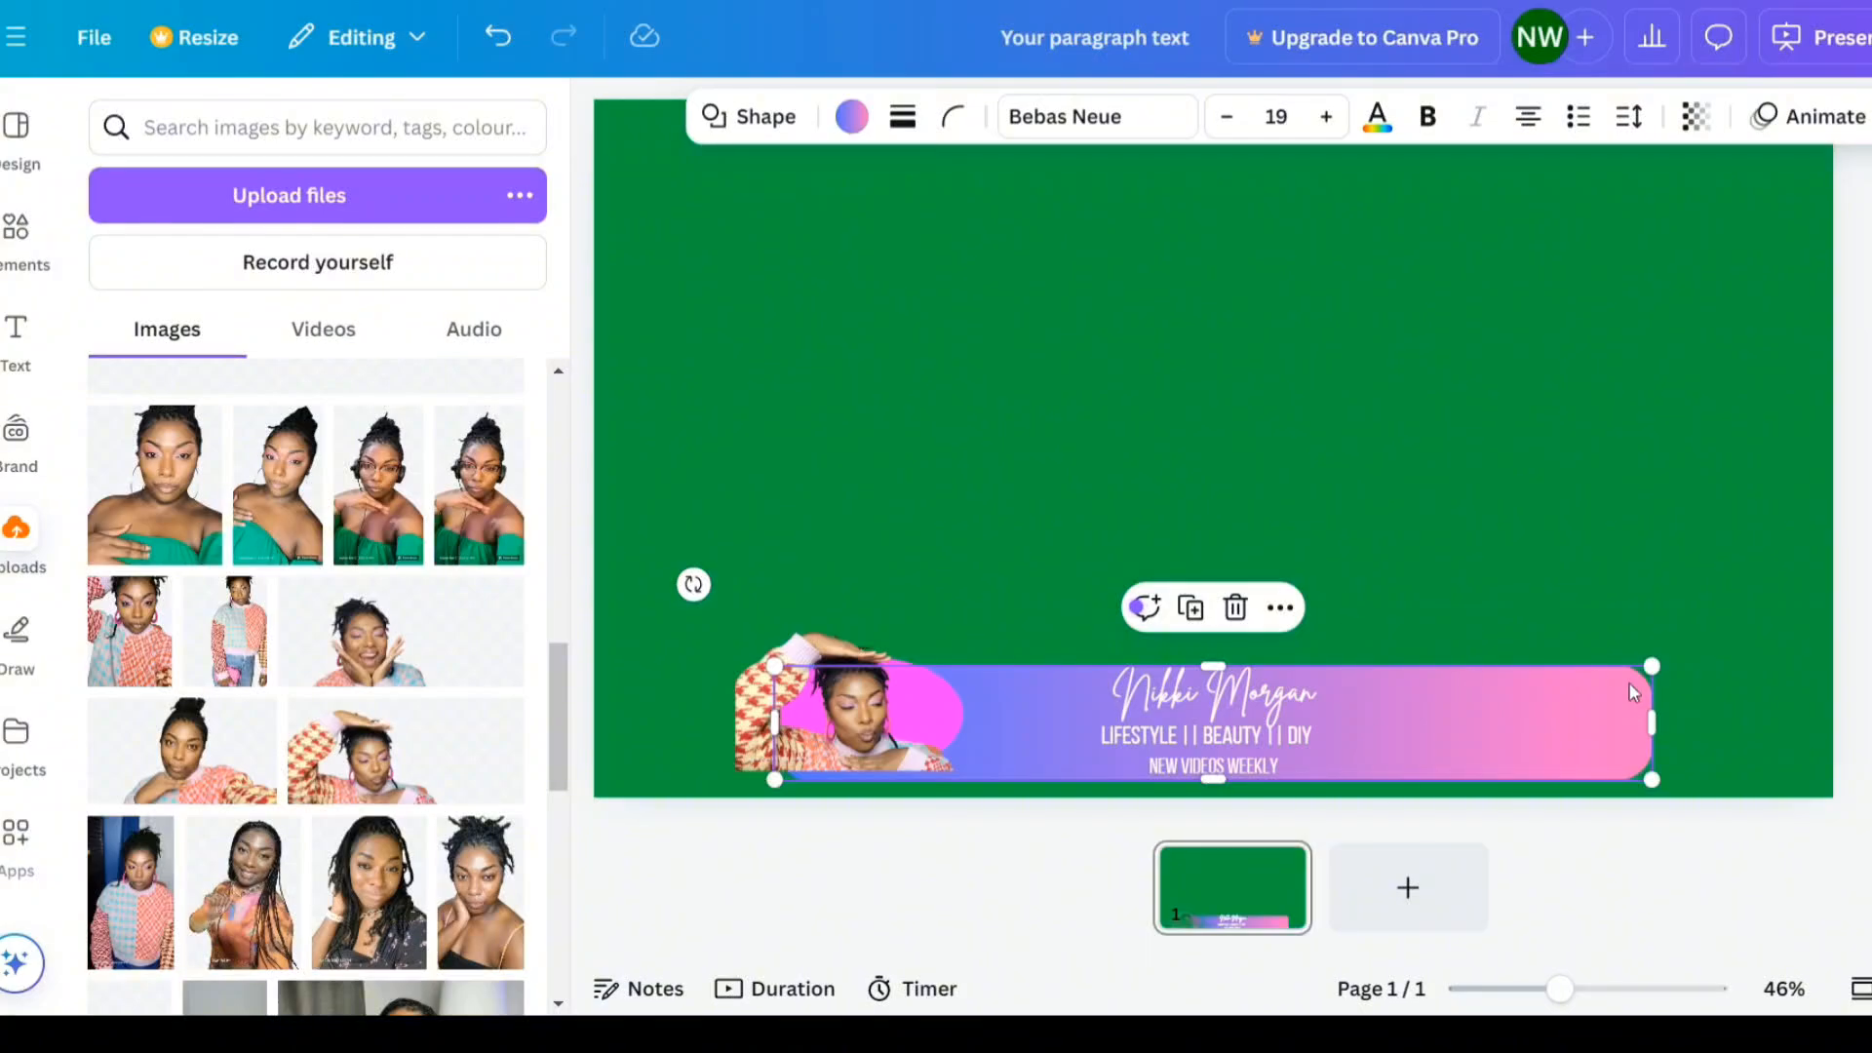
click(309, 133)
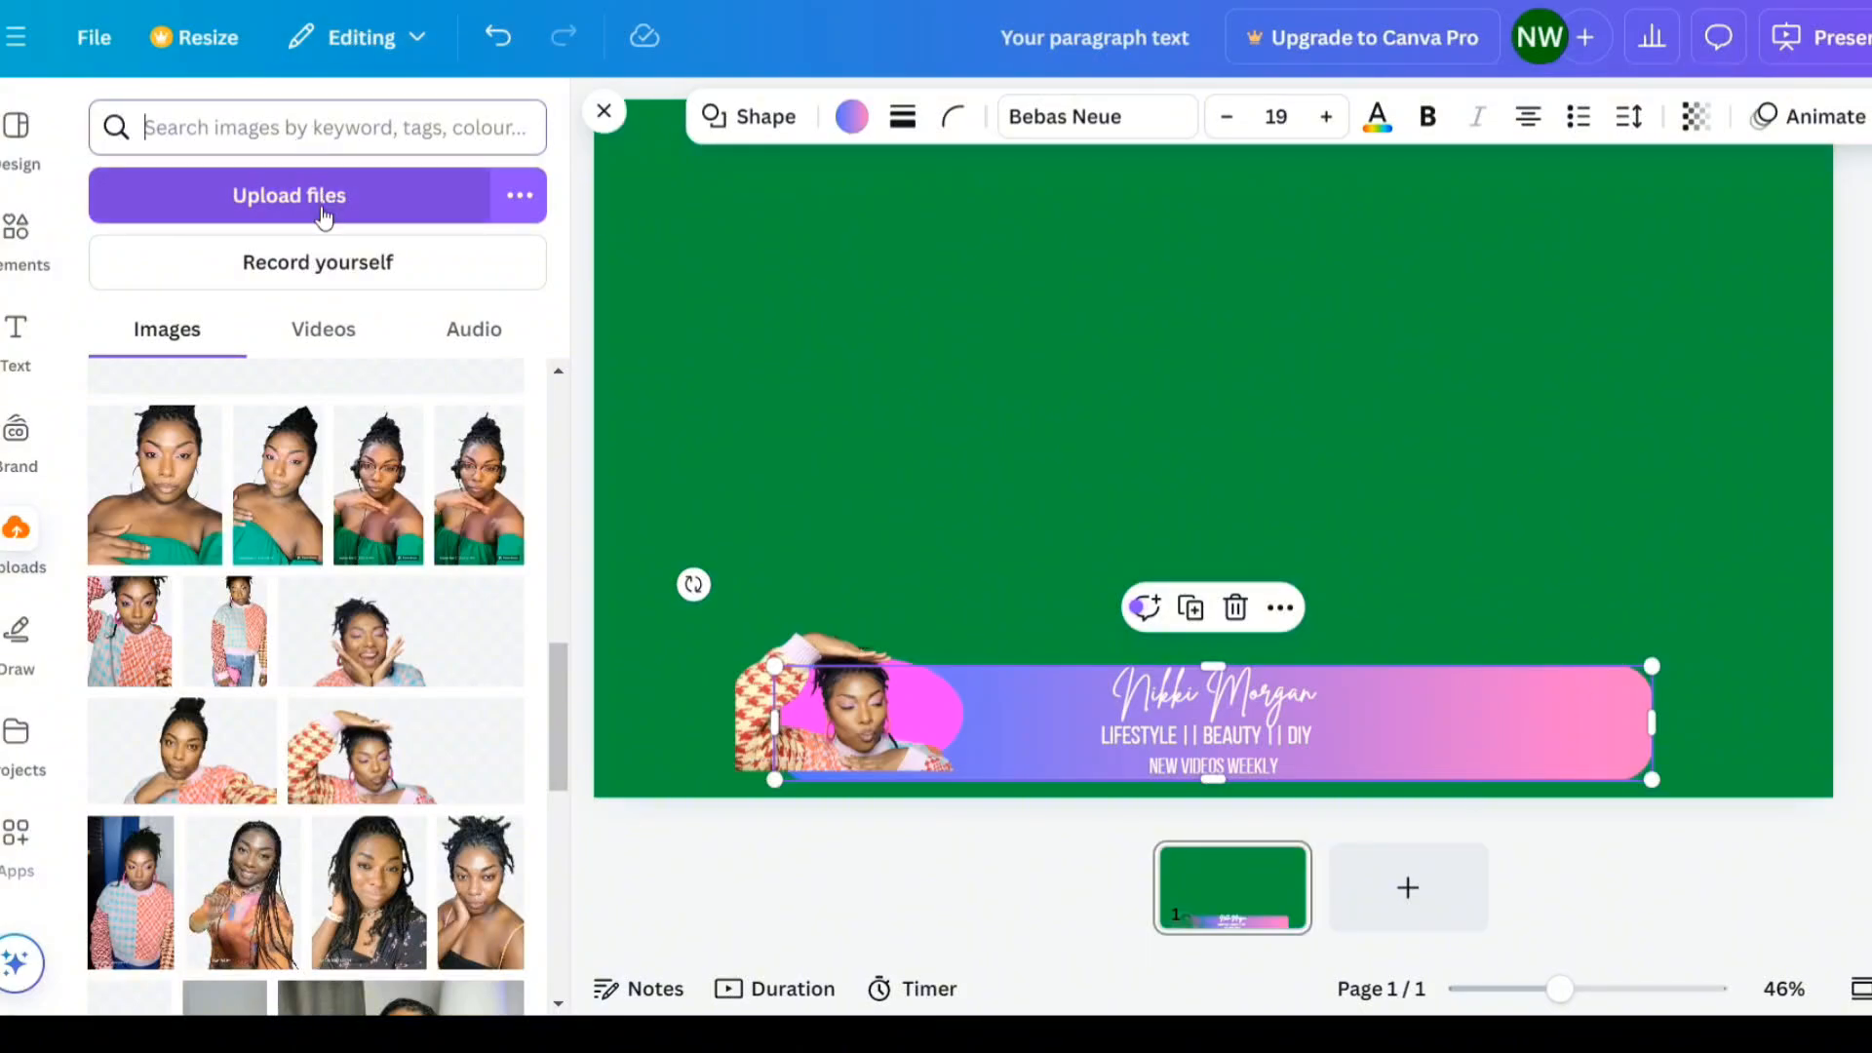
scroll(312, 636, down, 5)
scroll(310, 635, down, 10)
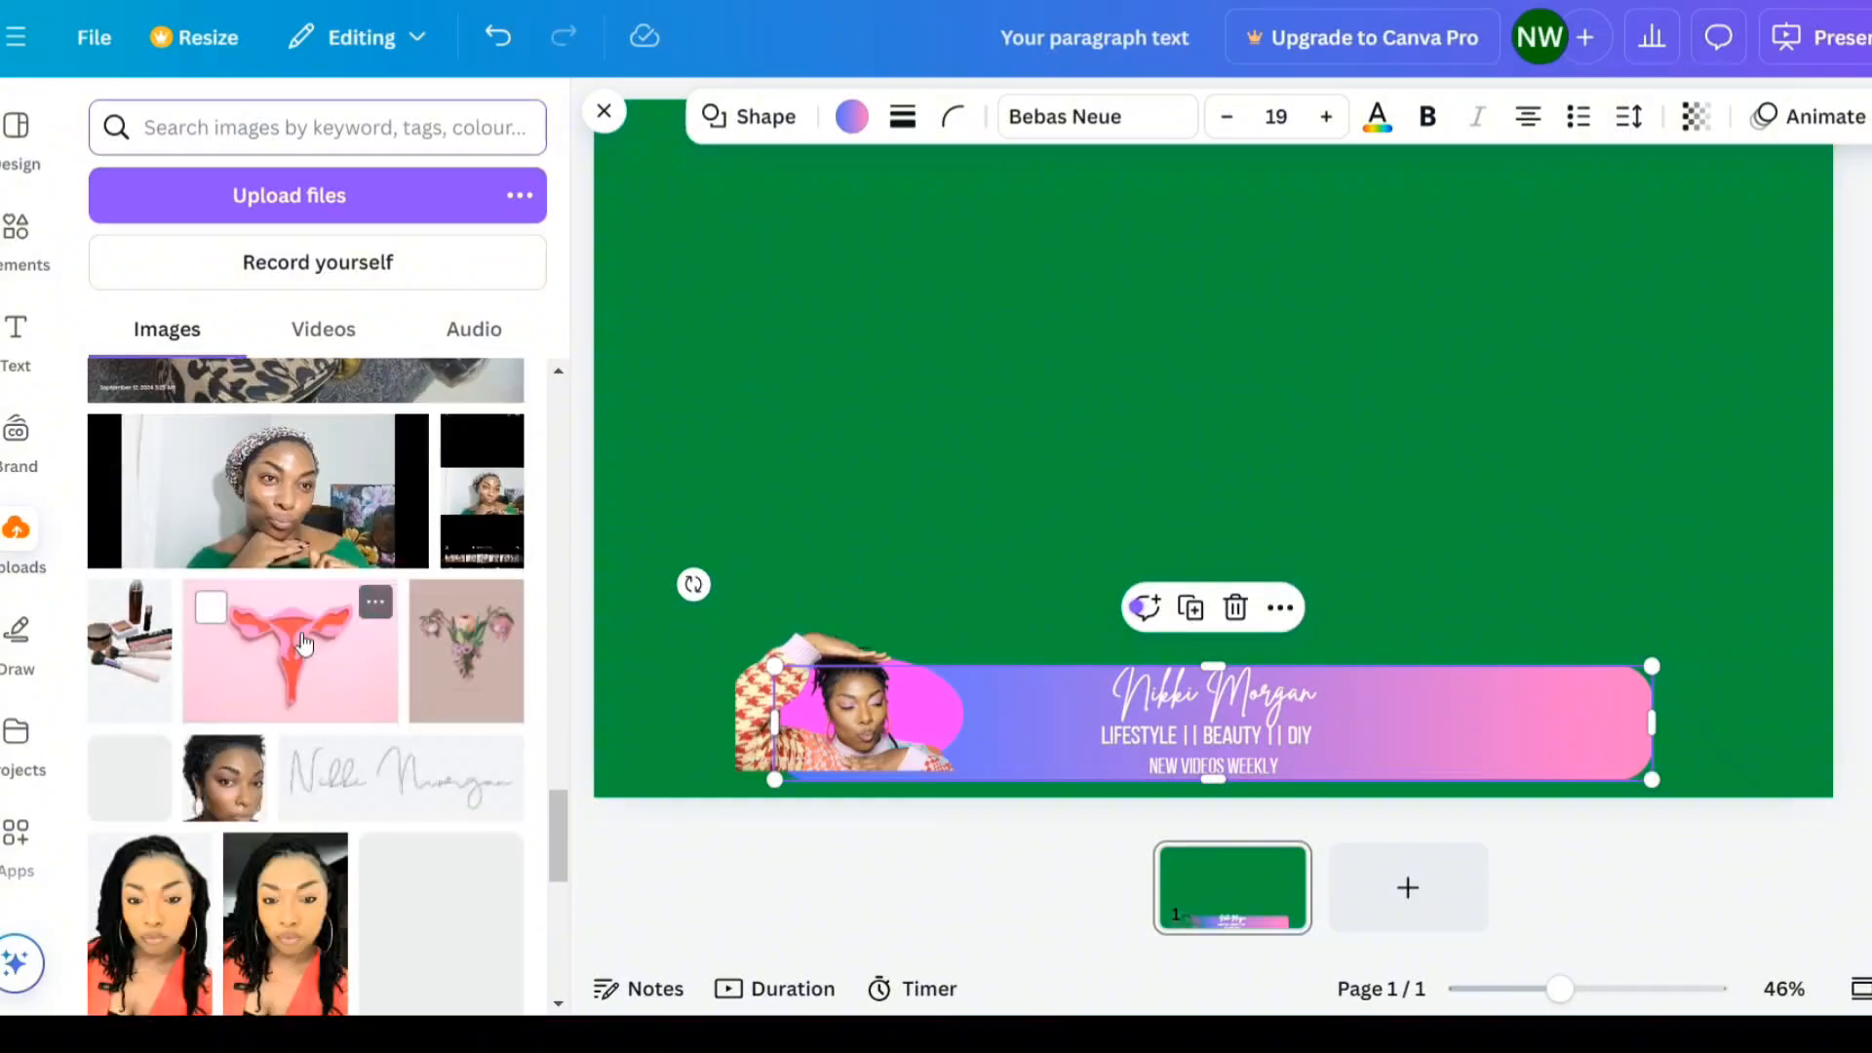
scroll(303, 633, down, 10)
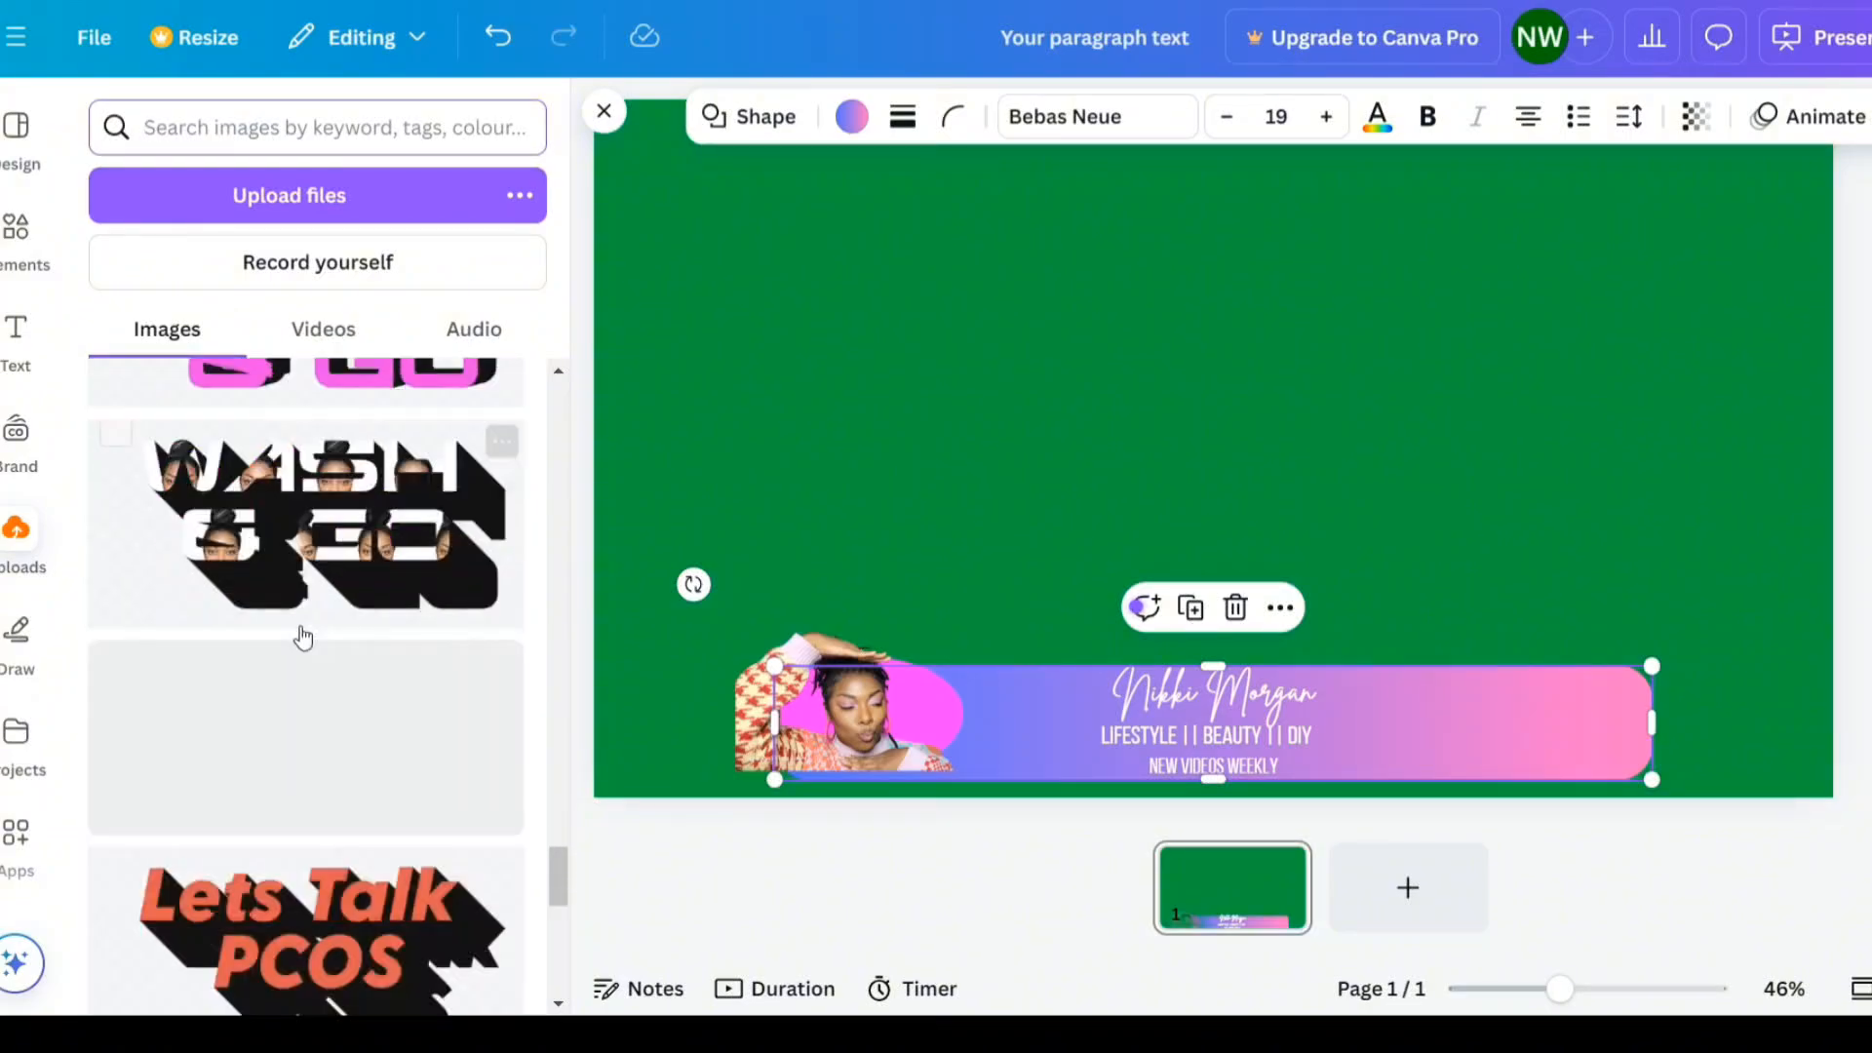
scroll(301, 639, down, 10)
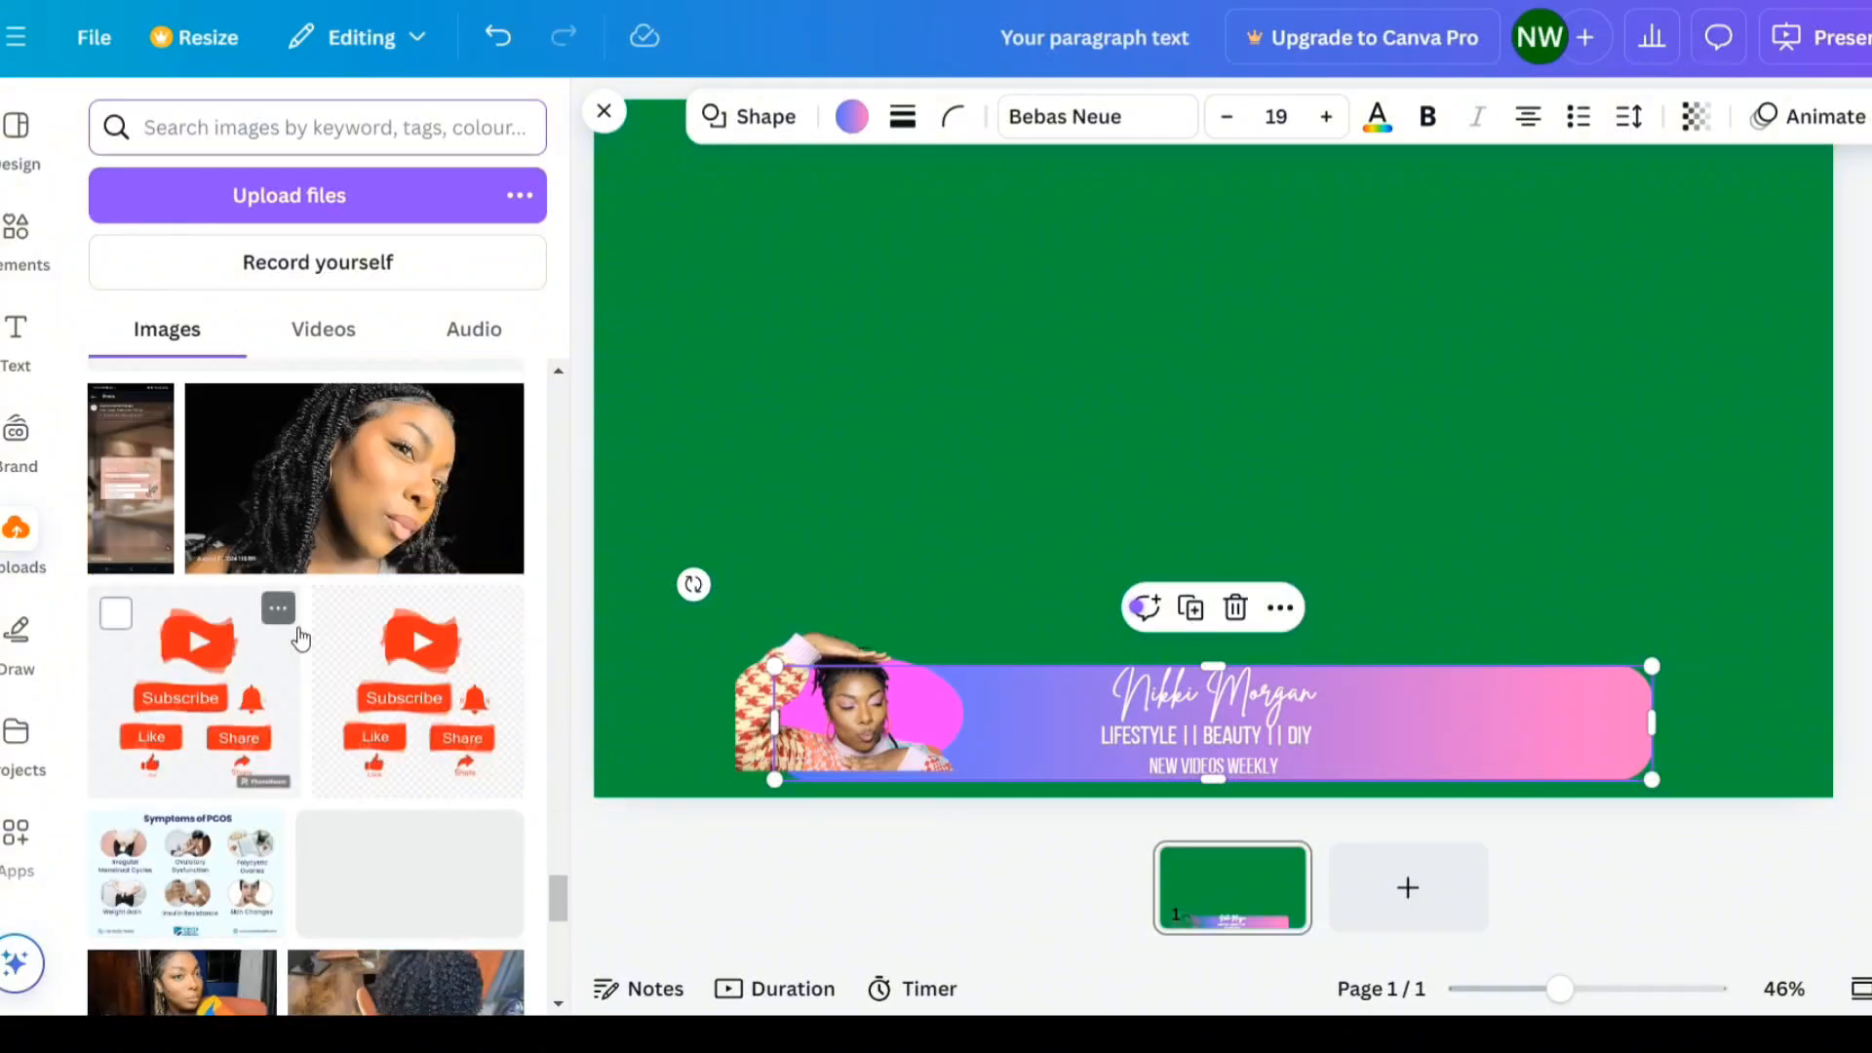
scroll(299, 639, down, 10)
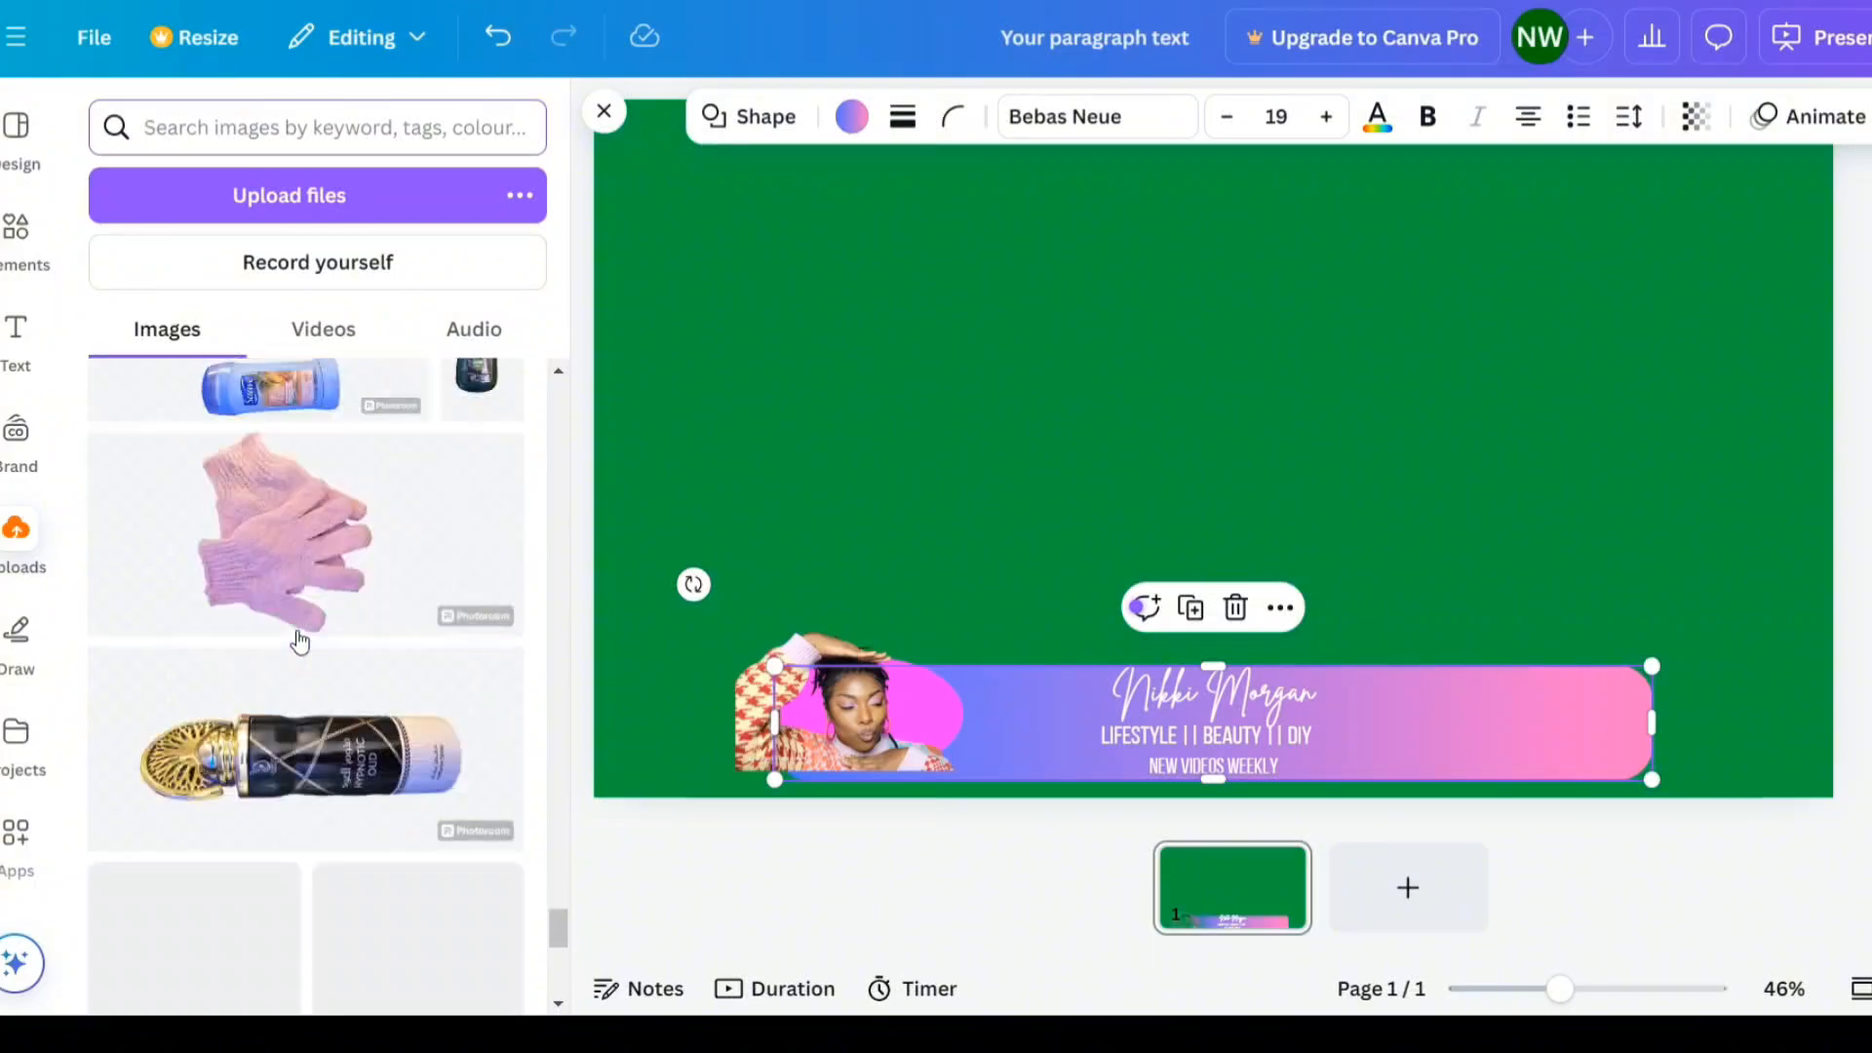
scroll(300, 643, down, 10)
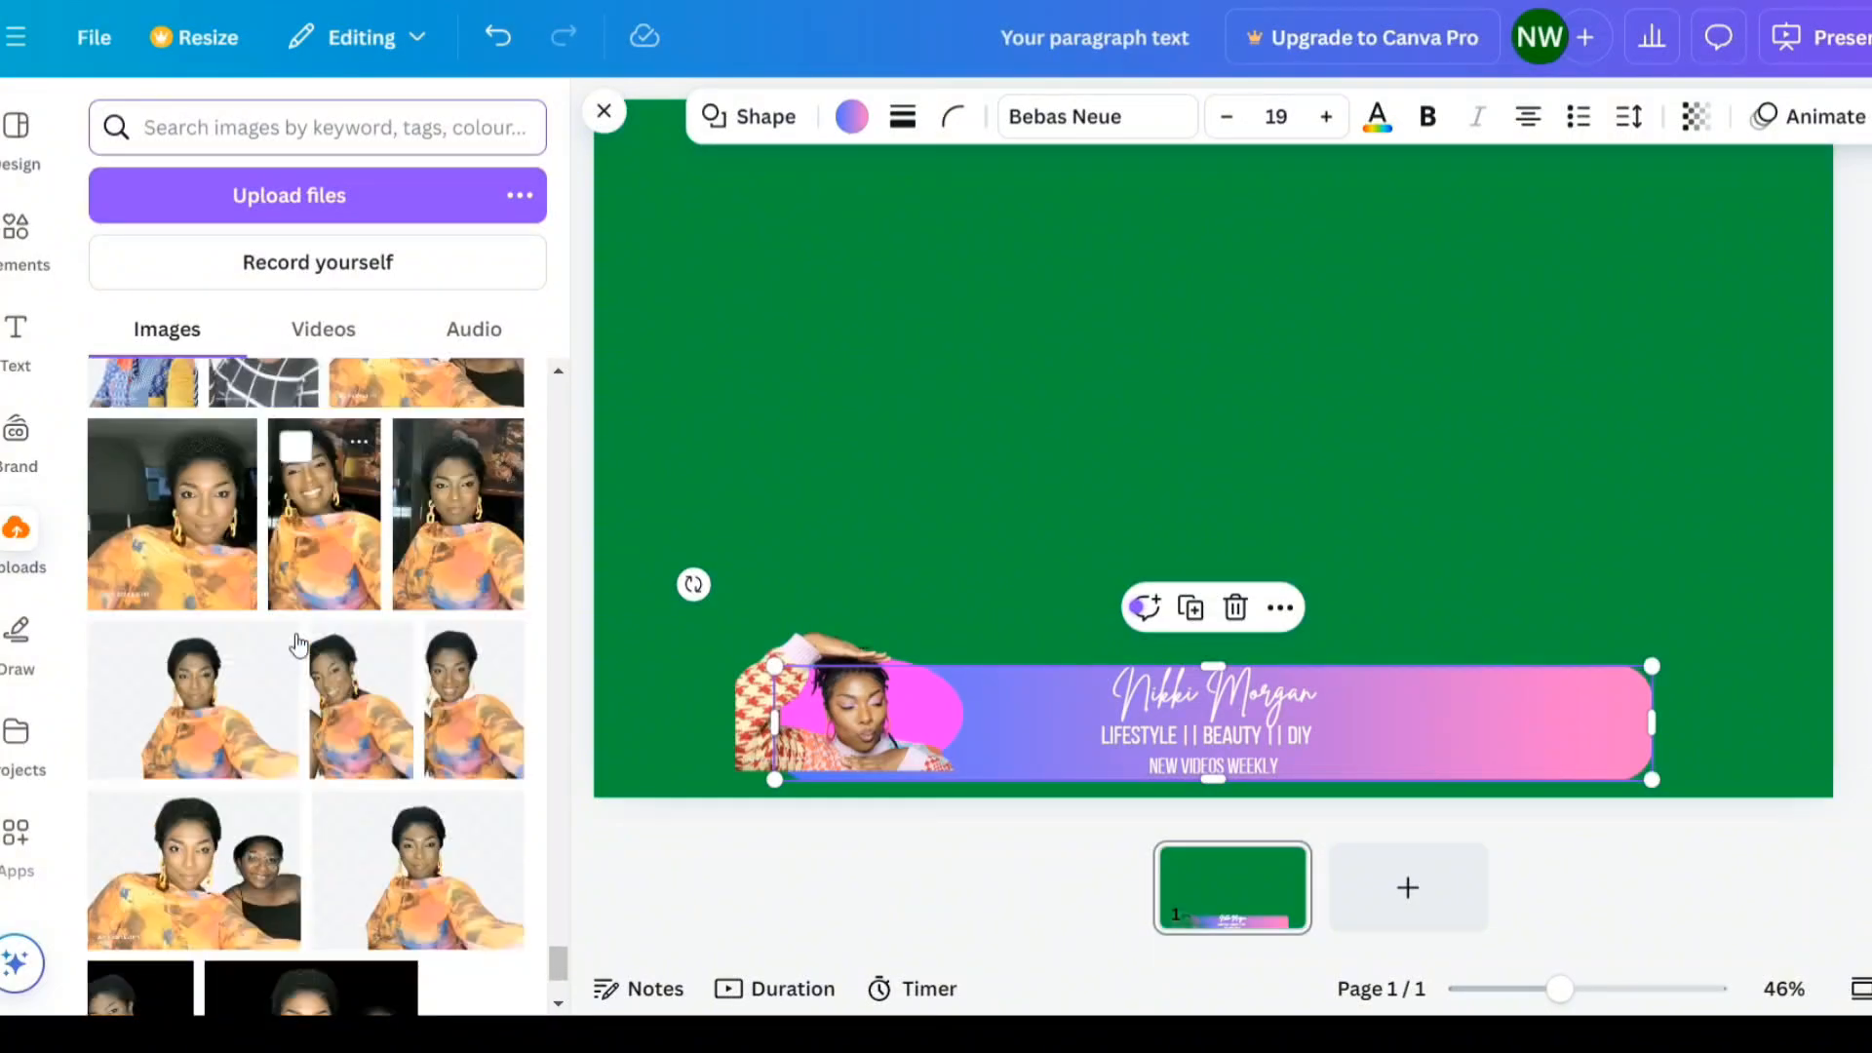
scroll(297, 634, down, 10)
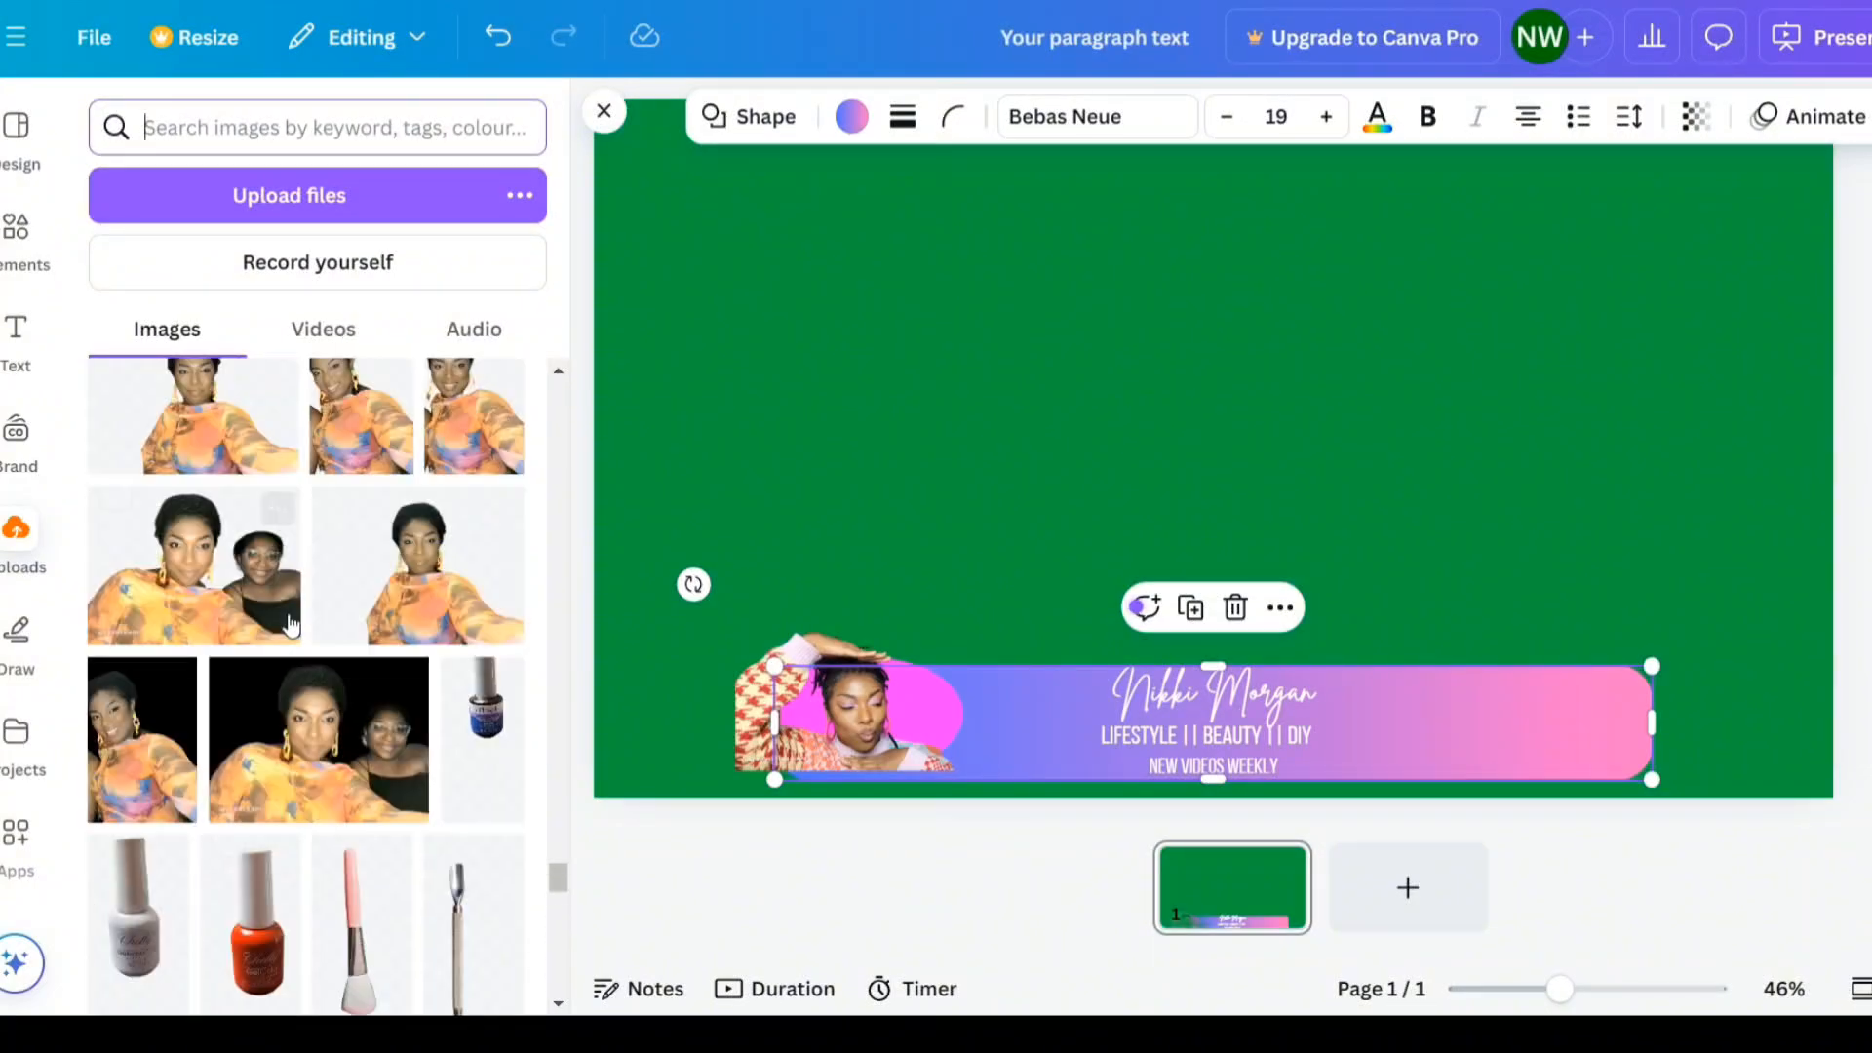
scroll(292, 608, down, 5)
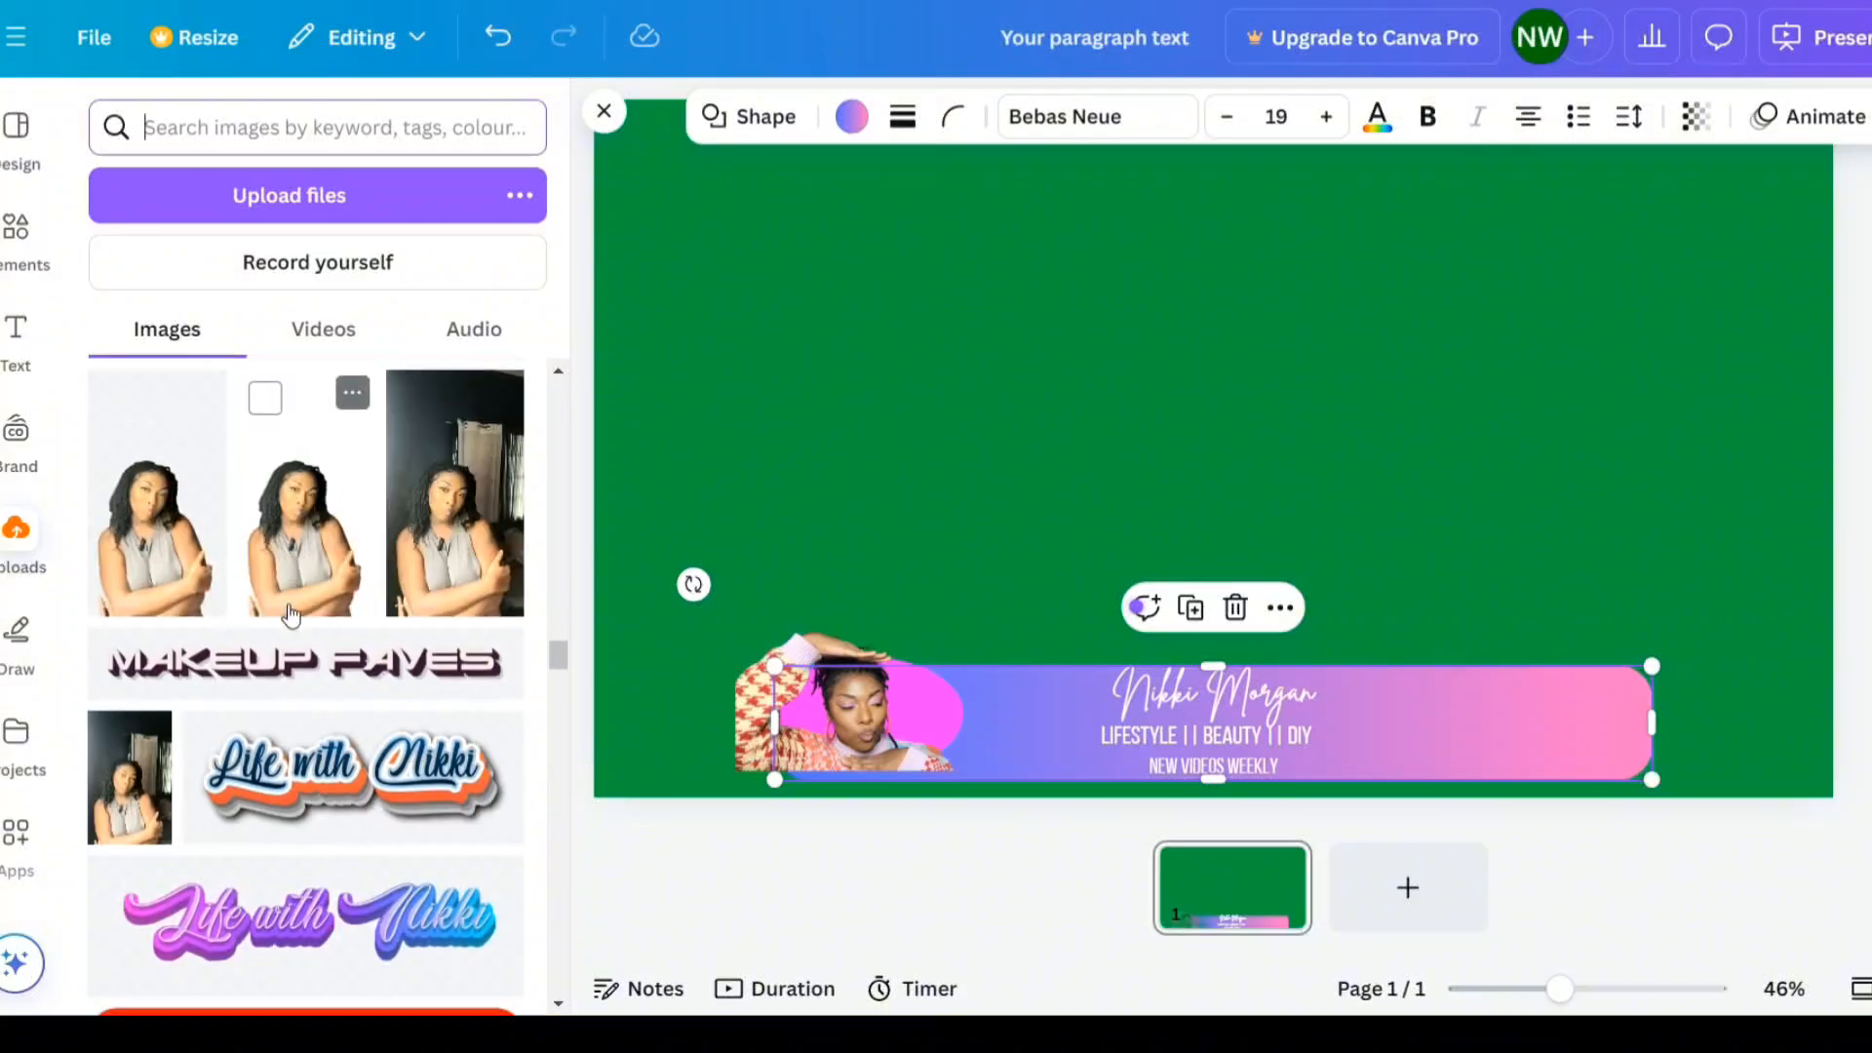
click(438, 692)
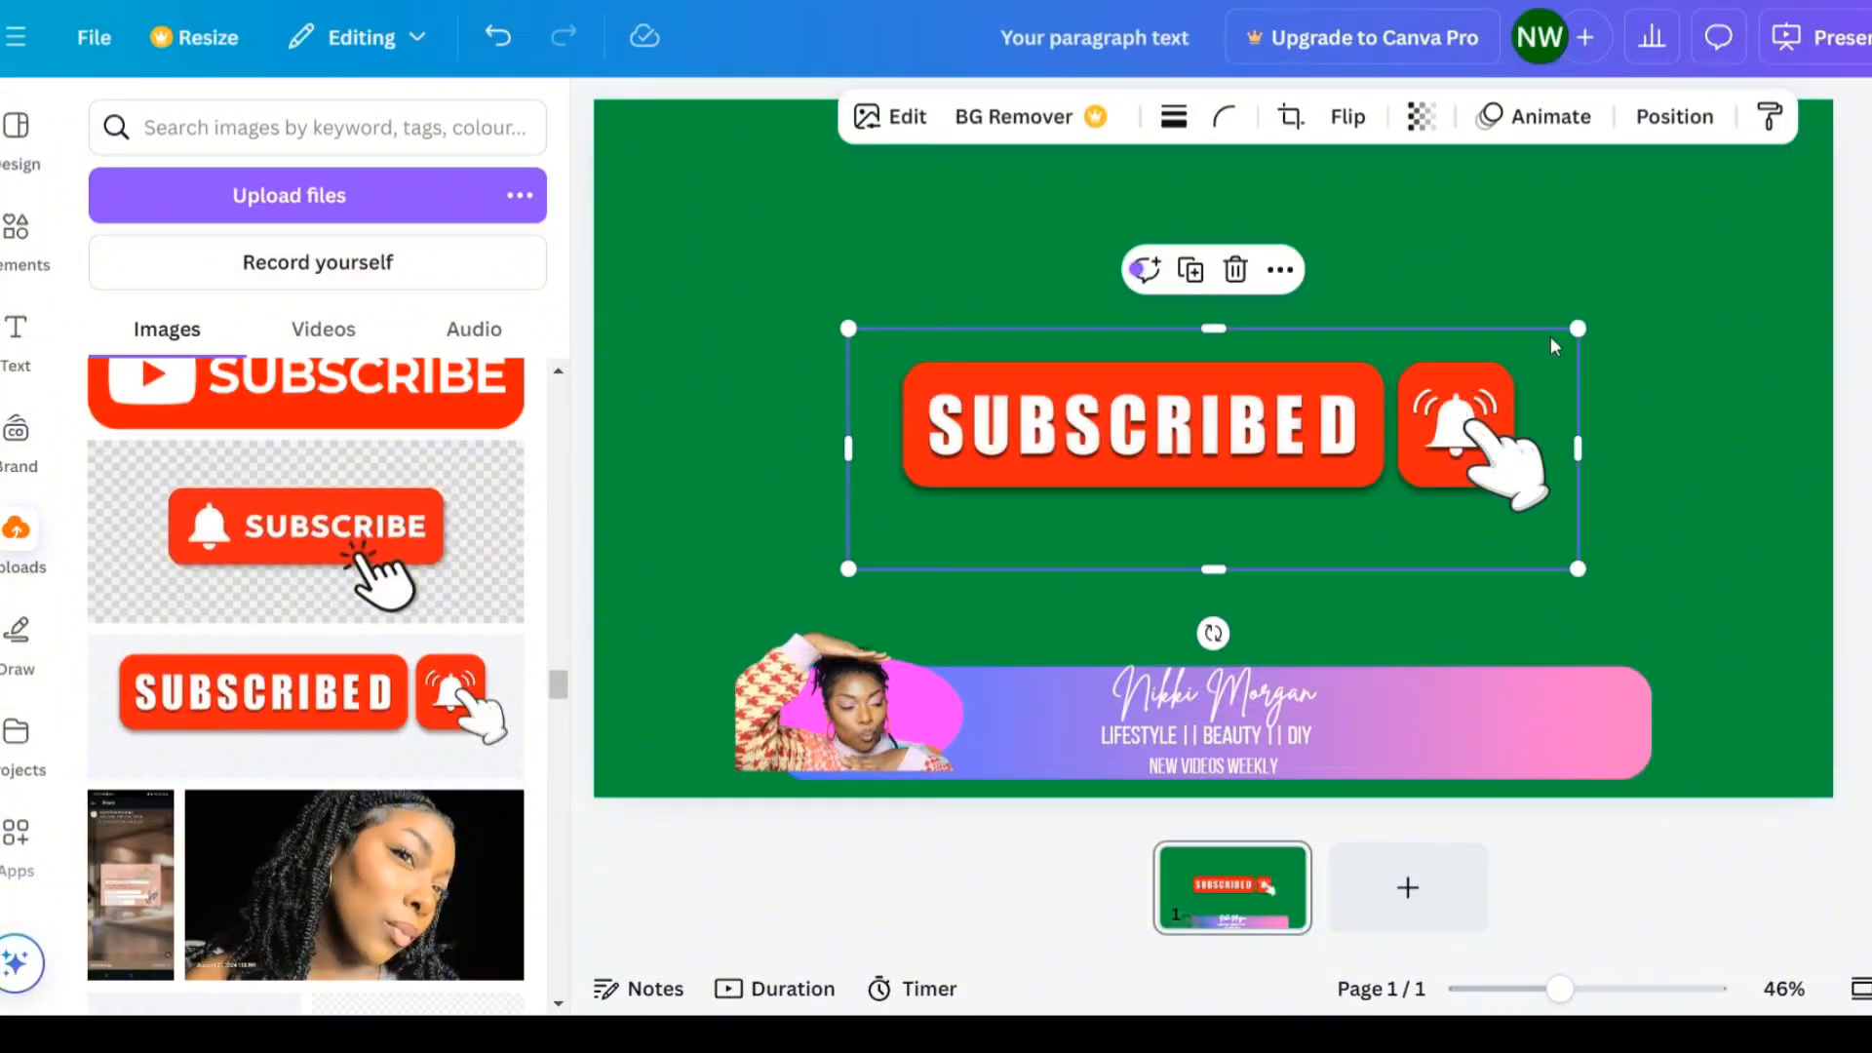
- Crop the Subscribed image down to just the red button, removing the bell and empty margins
drag(1581, 445, 1386, 442)
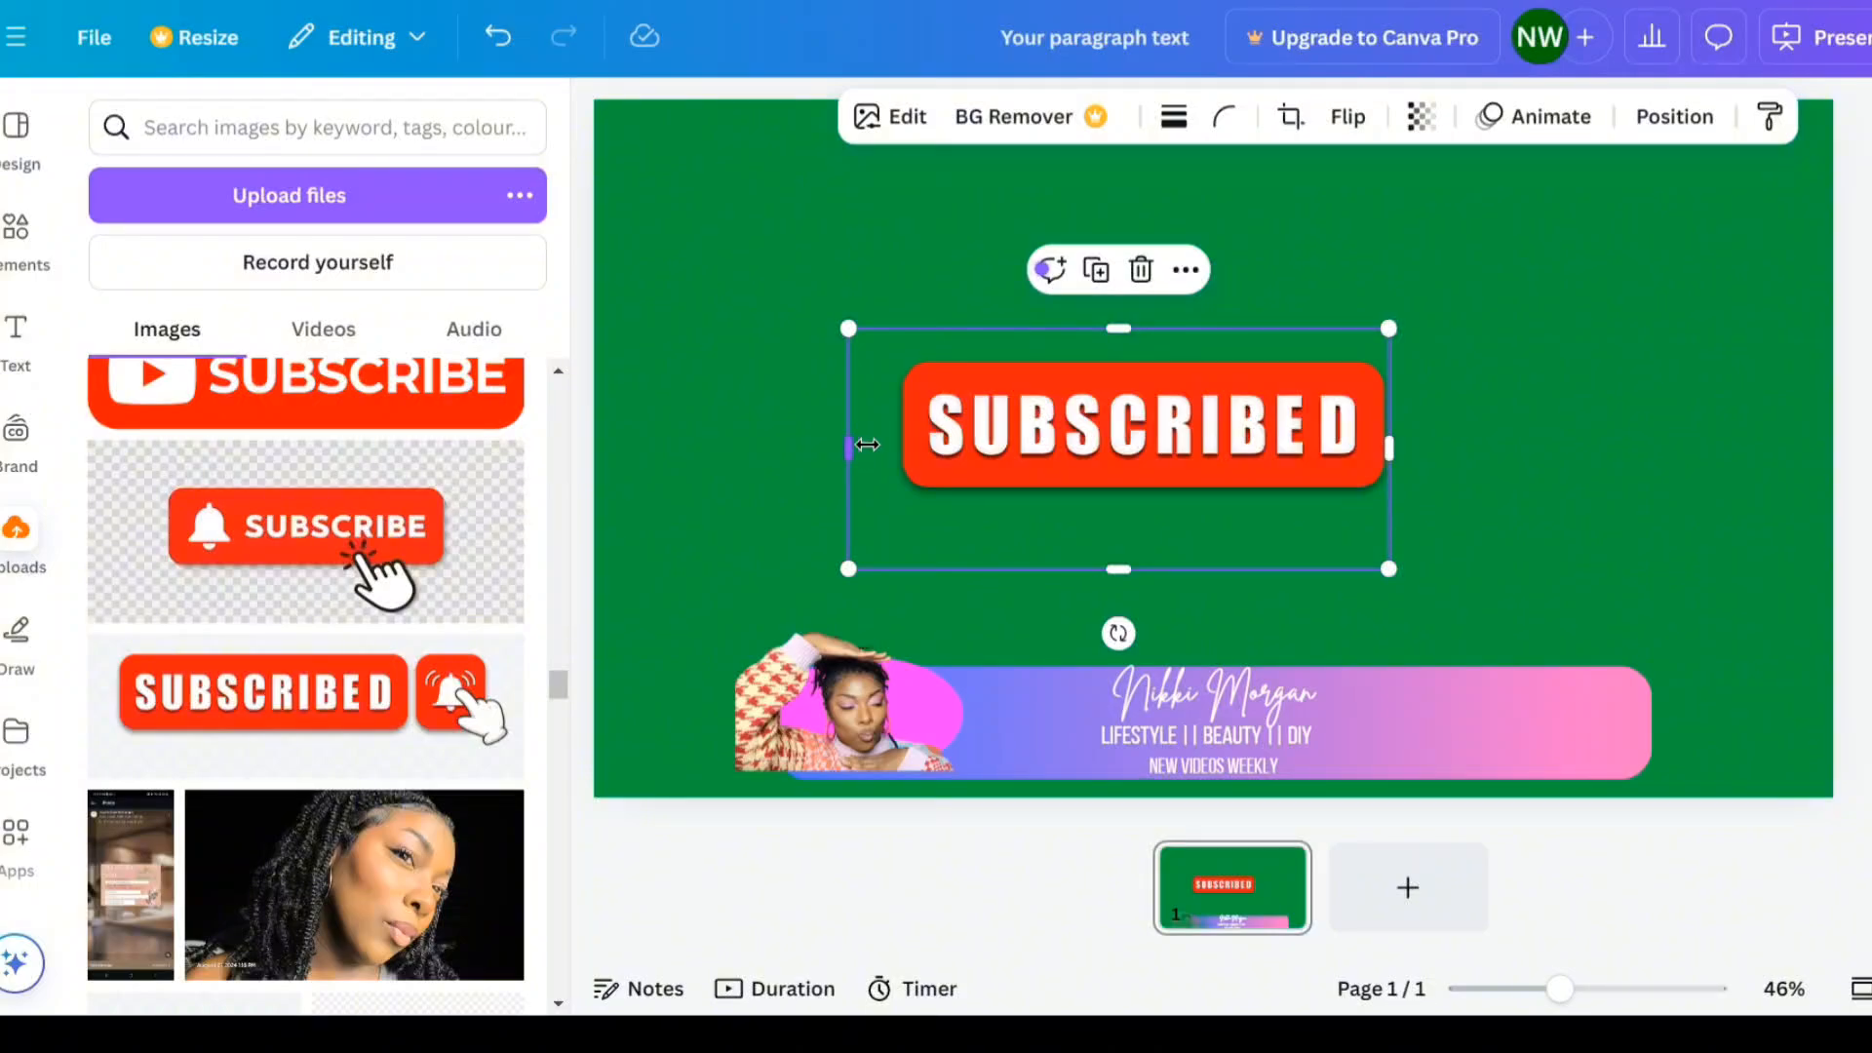
drag(849, 445, 909, 445)
drag(1168, 577, 1170, 500)
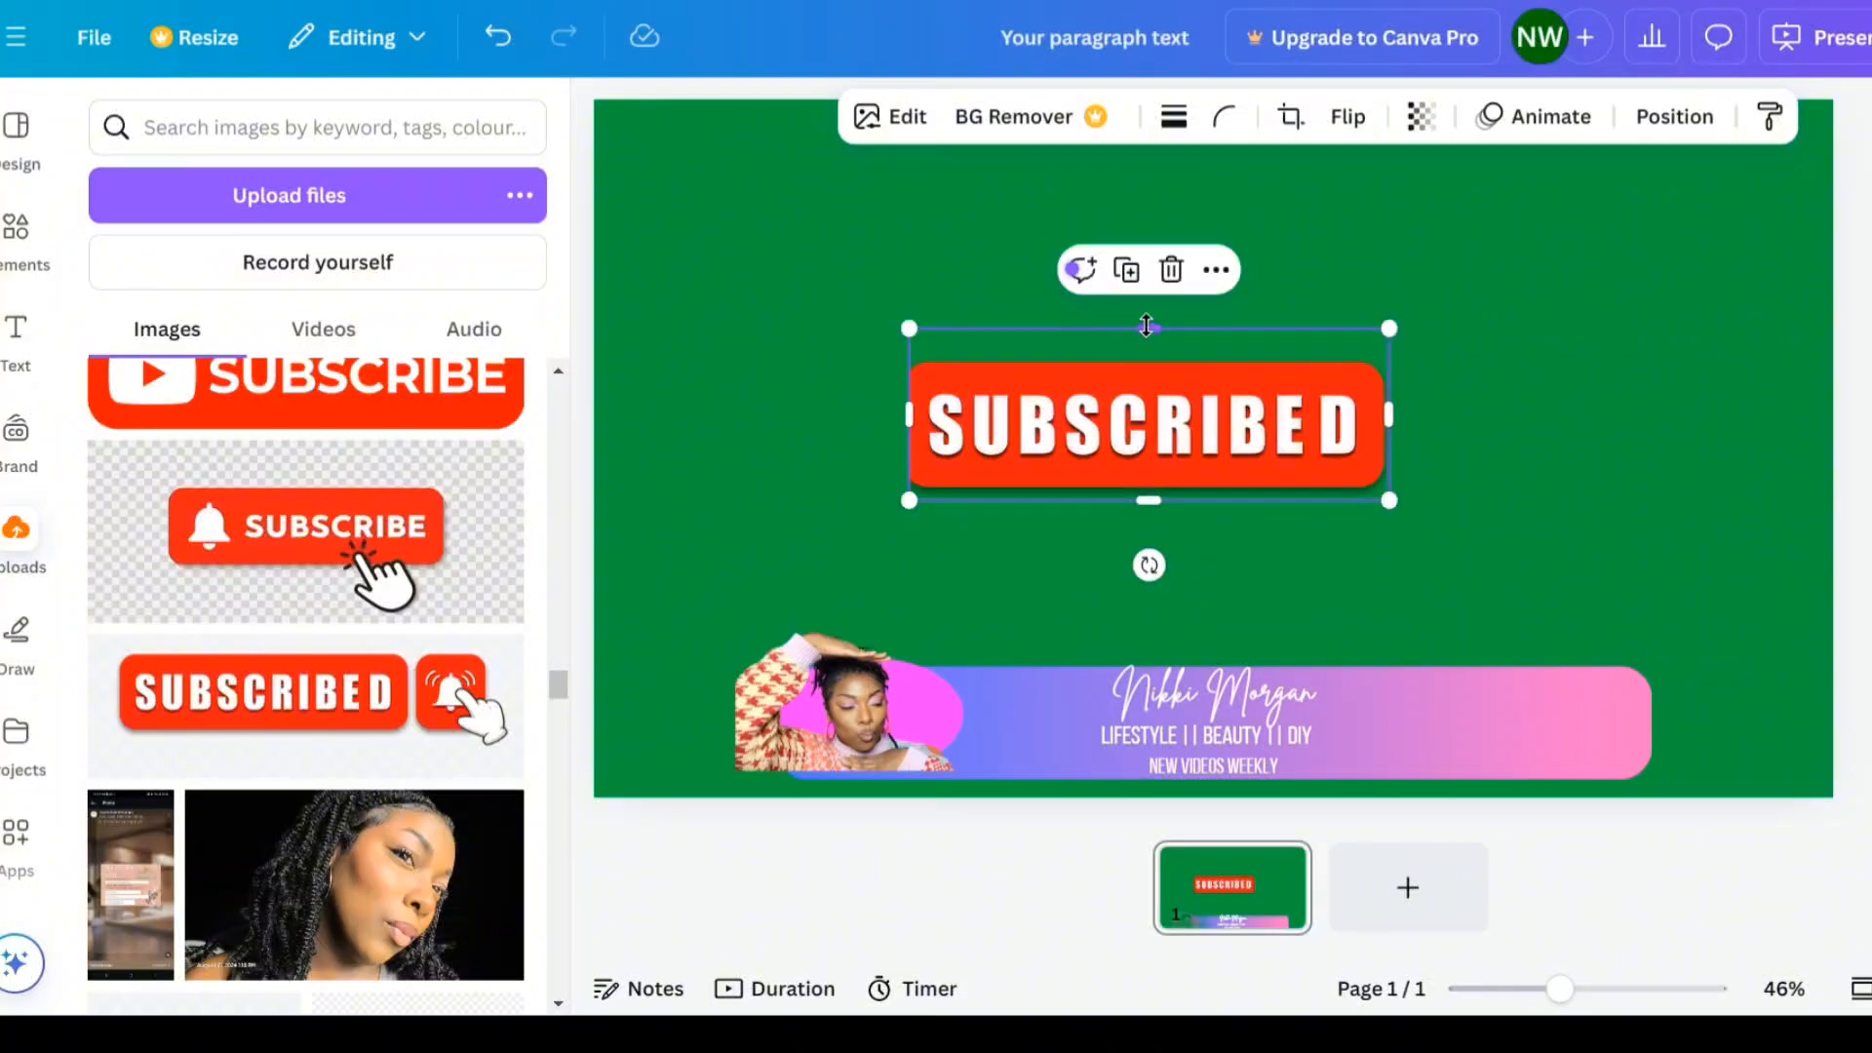
drag(1146, 328, 1148, 355)
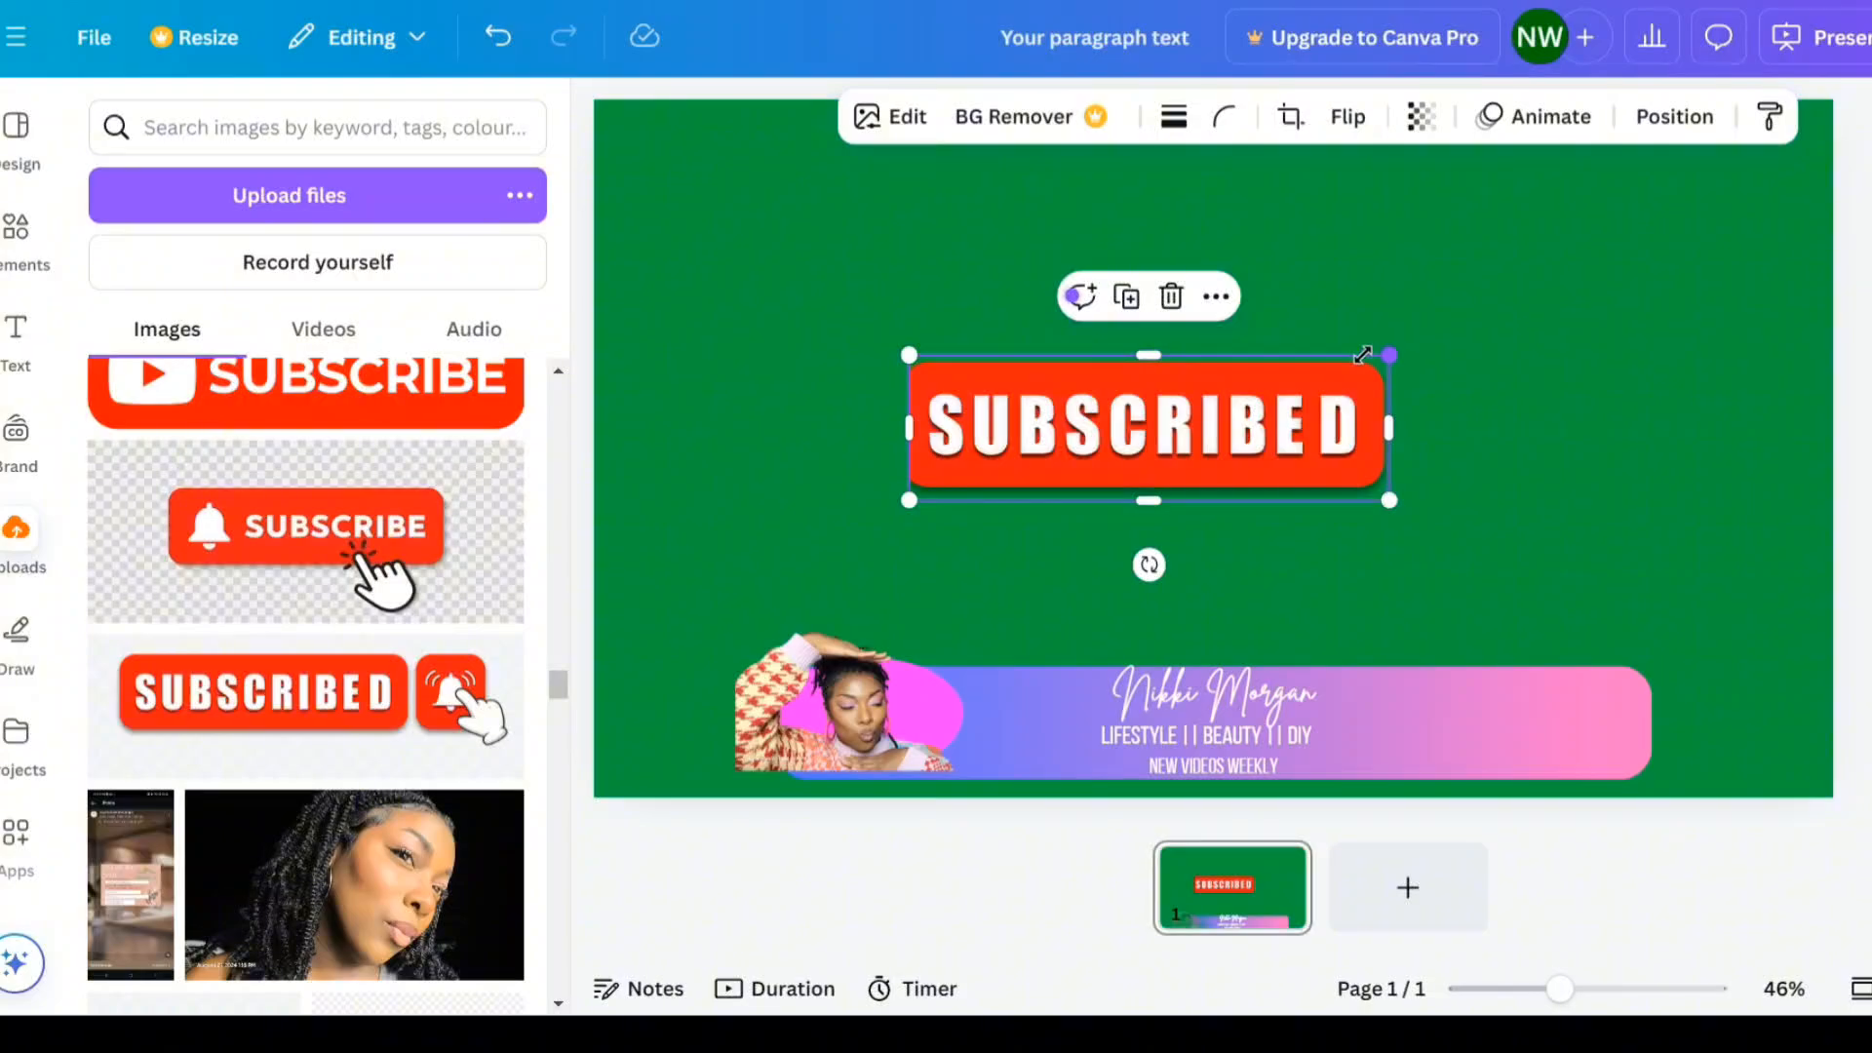
- Shrink the Subscribed button and place it at the right end of the banner
drag(1362, 353, 1061, 454)
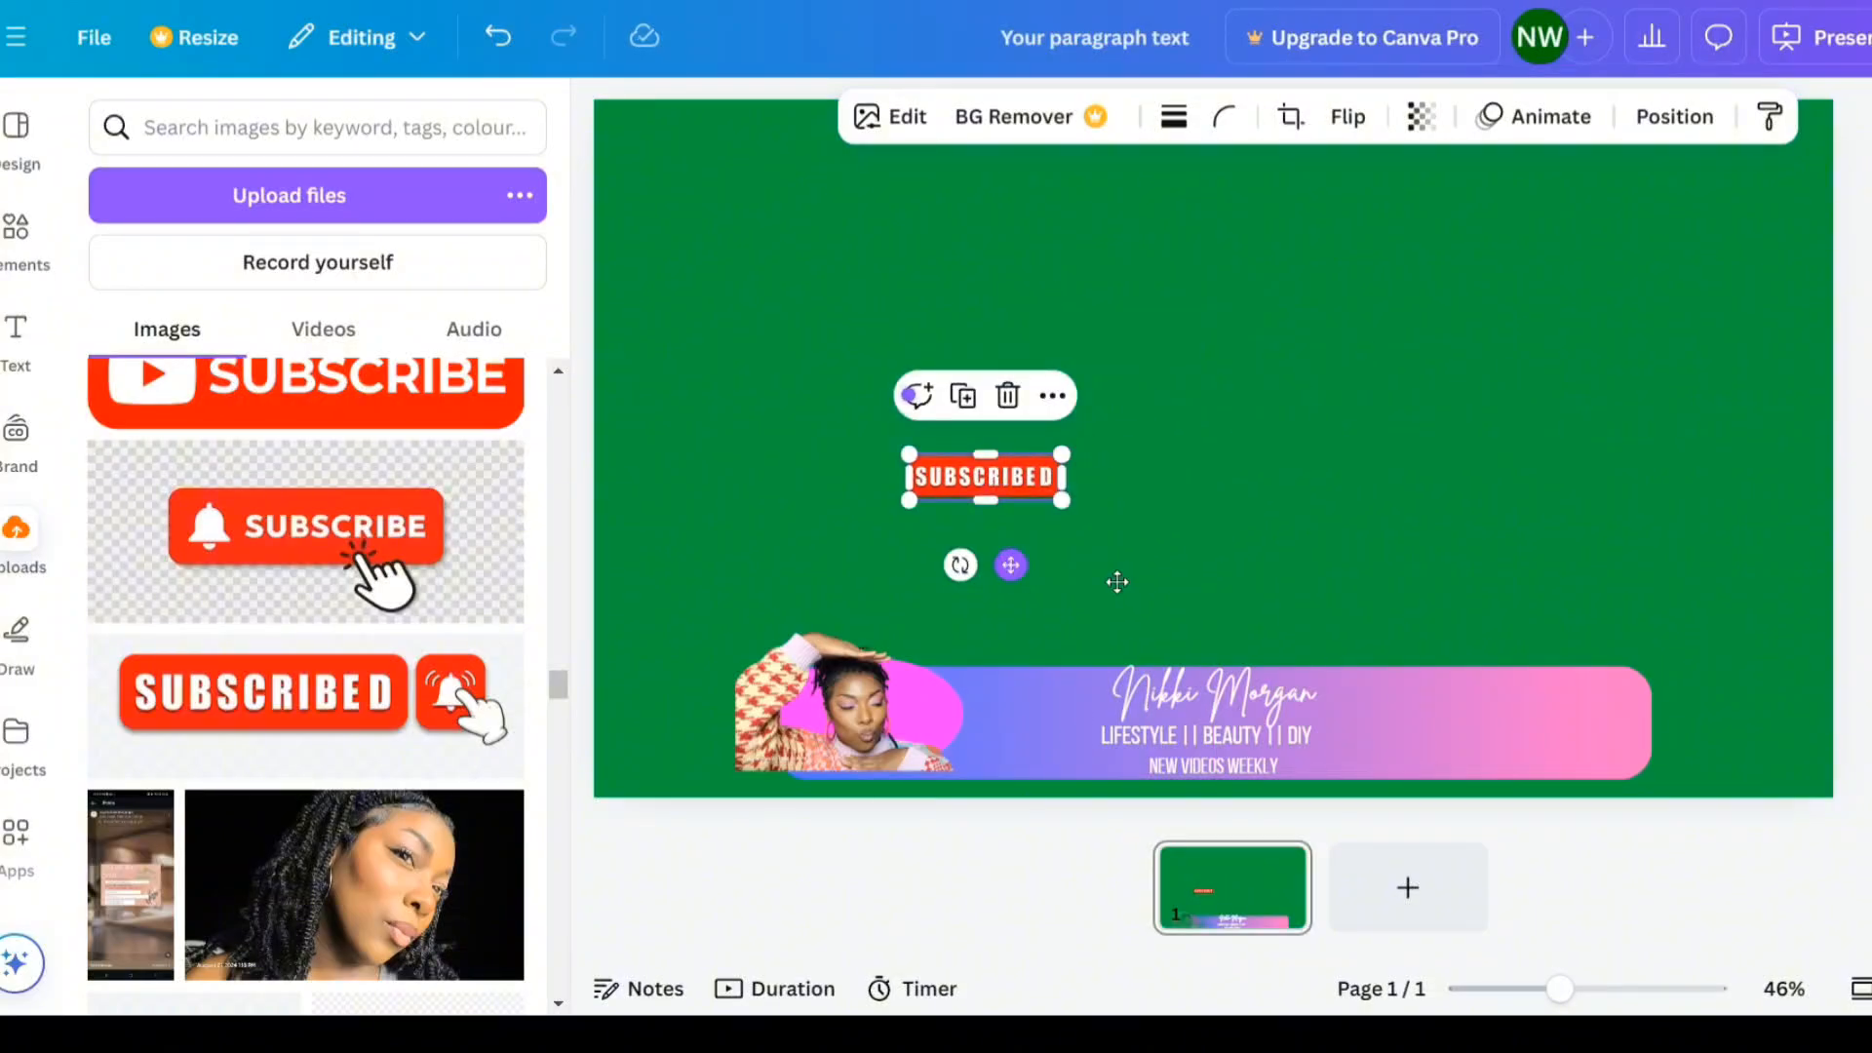
drag(1014, 560, 1543, 797)
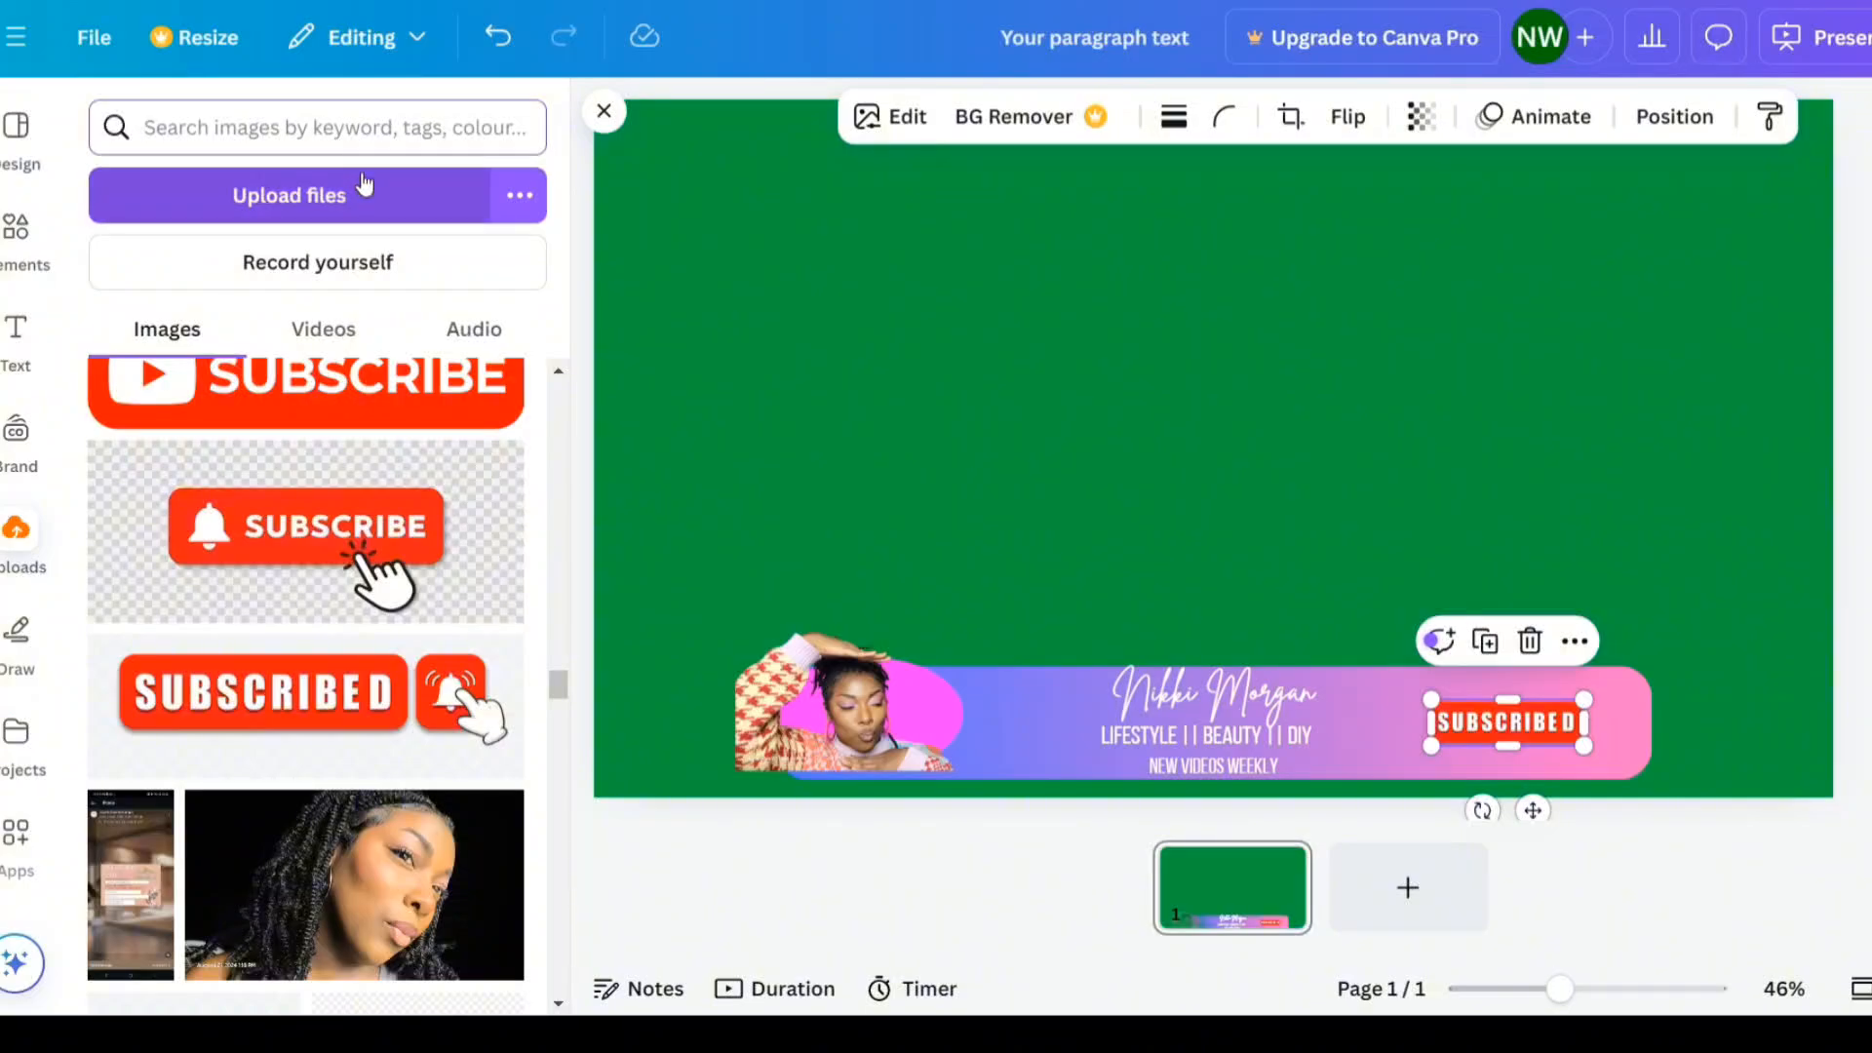
- Search the elements for "thumbs up" graphics and insert a black thumbs-up icon
click(33, 256)
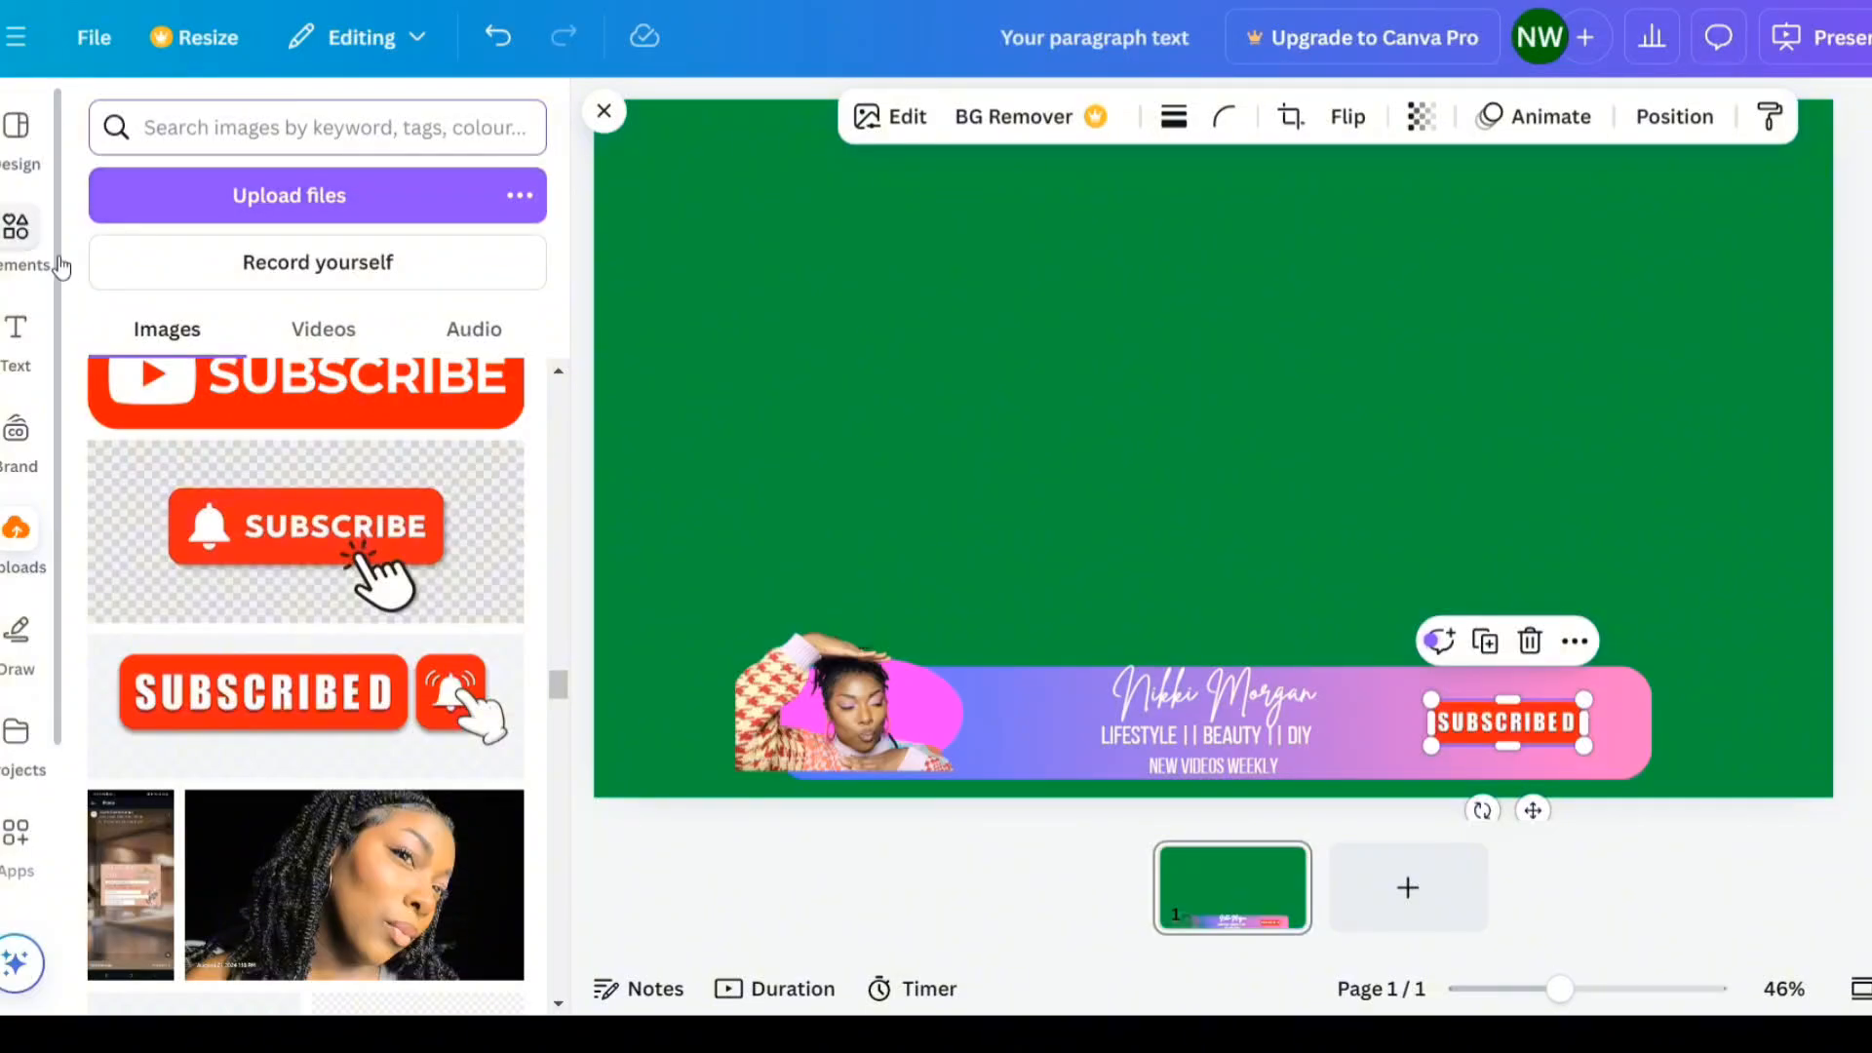
click(232, 131)
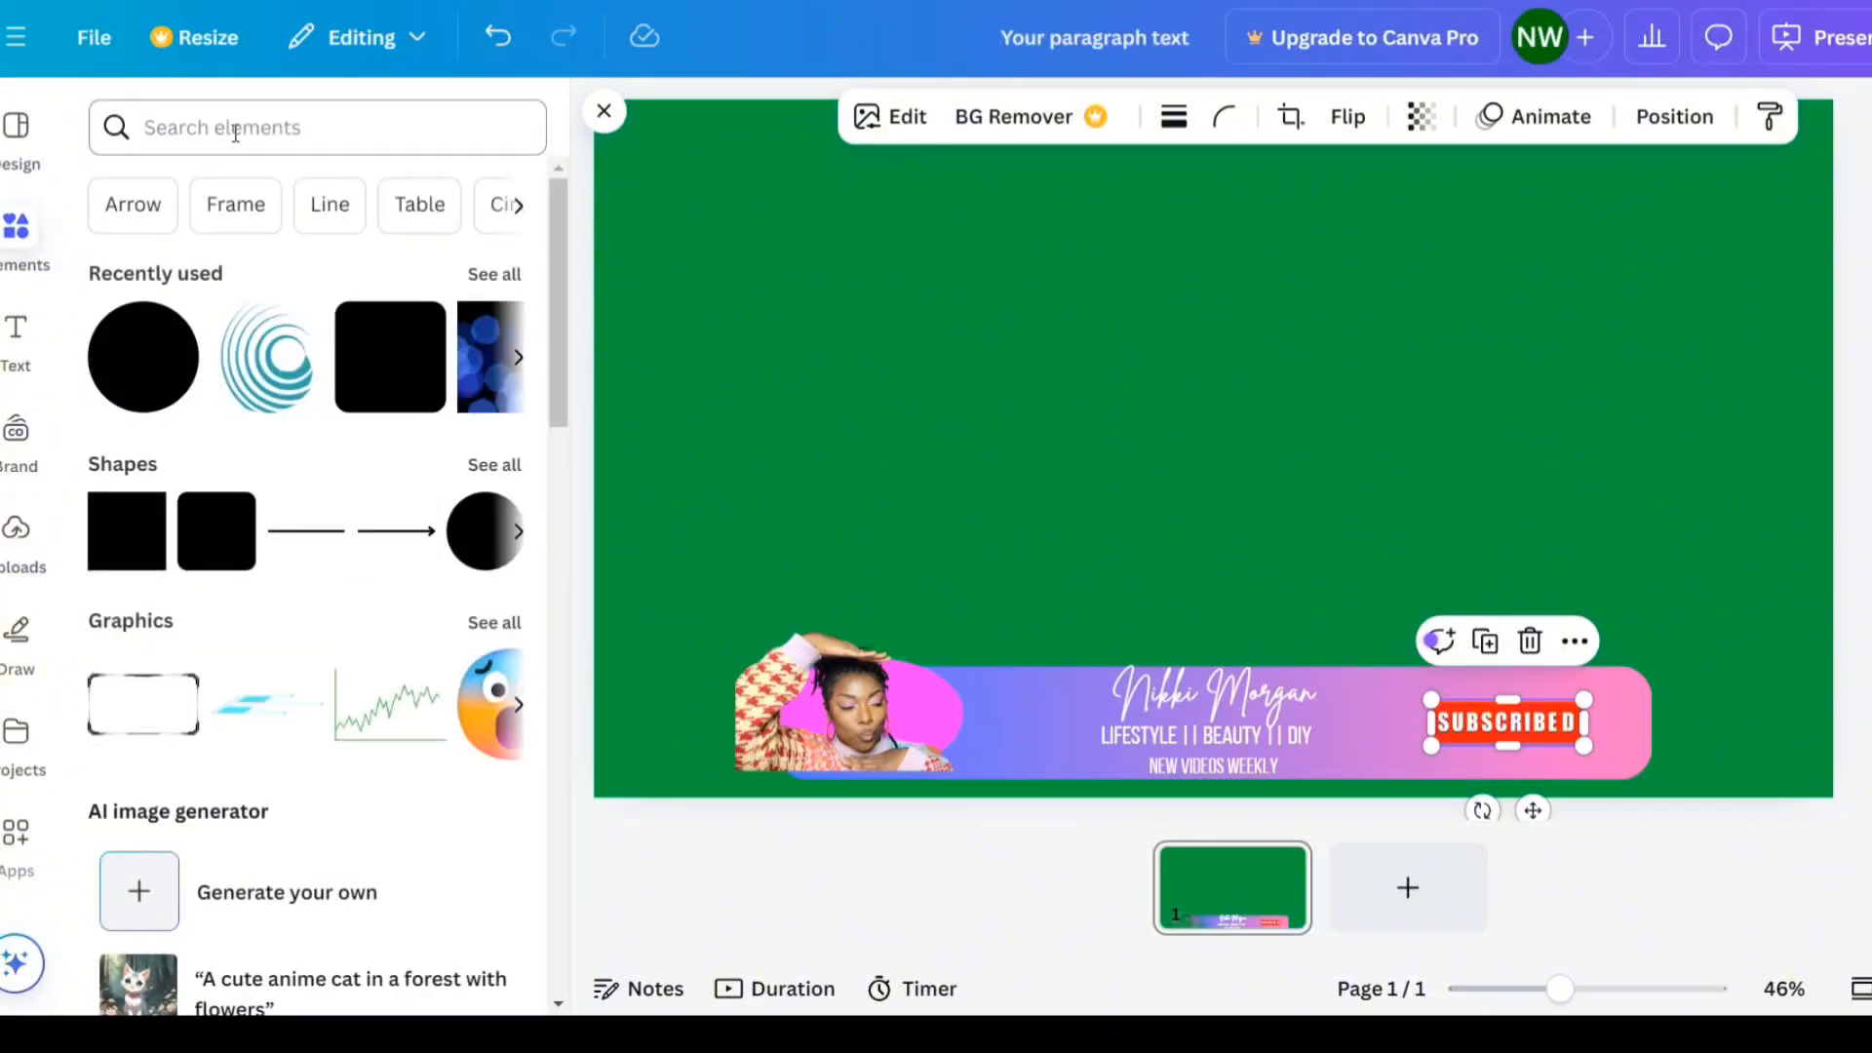
click(259, 256)
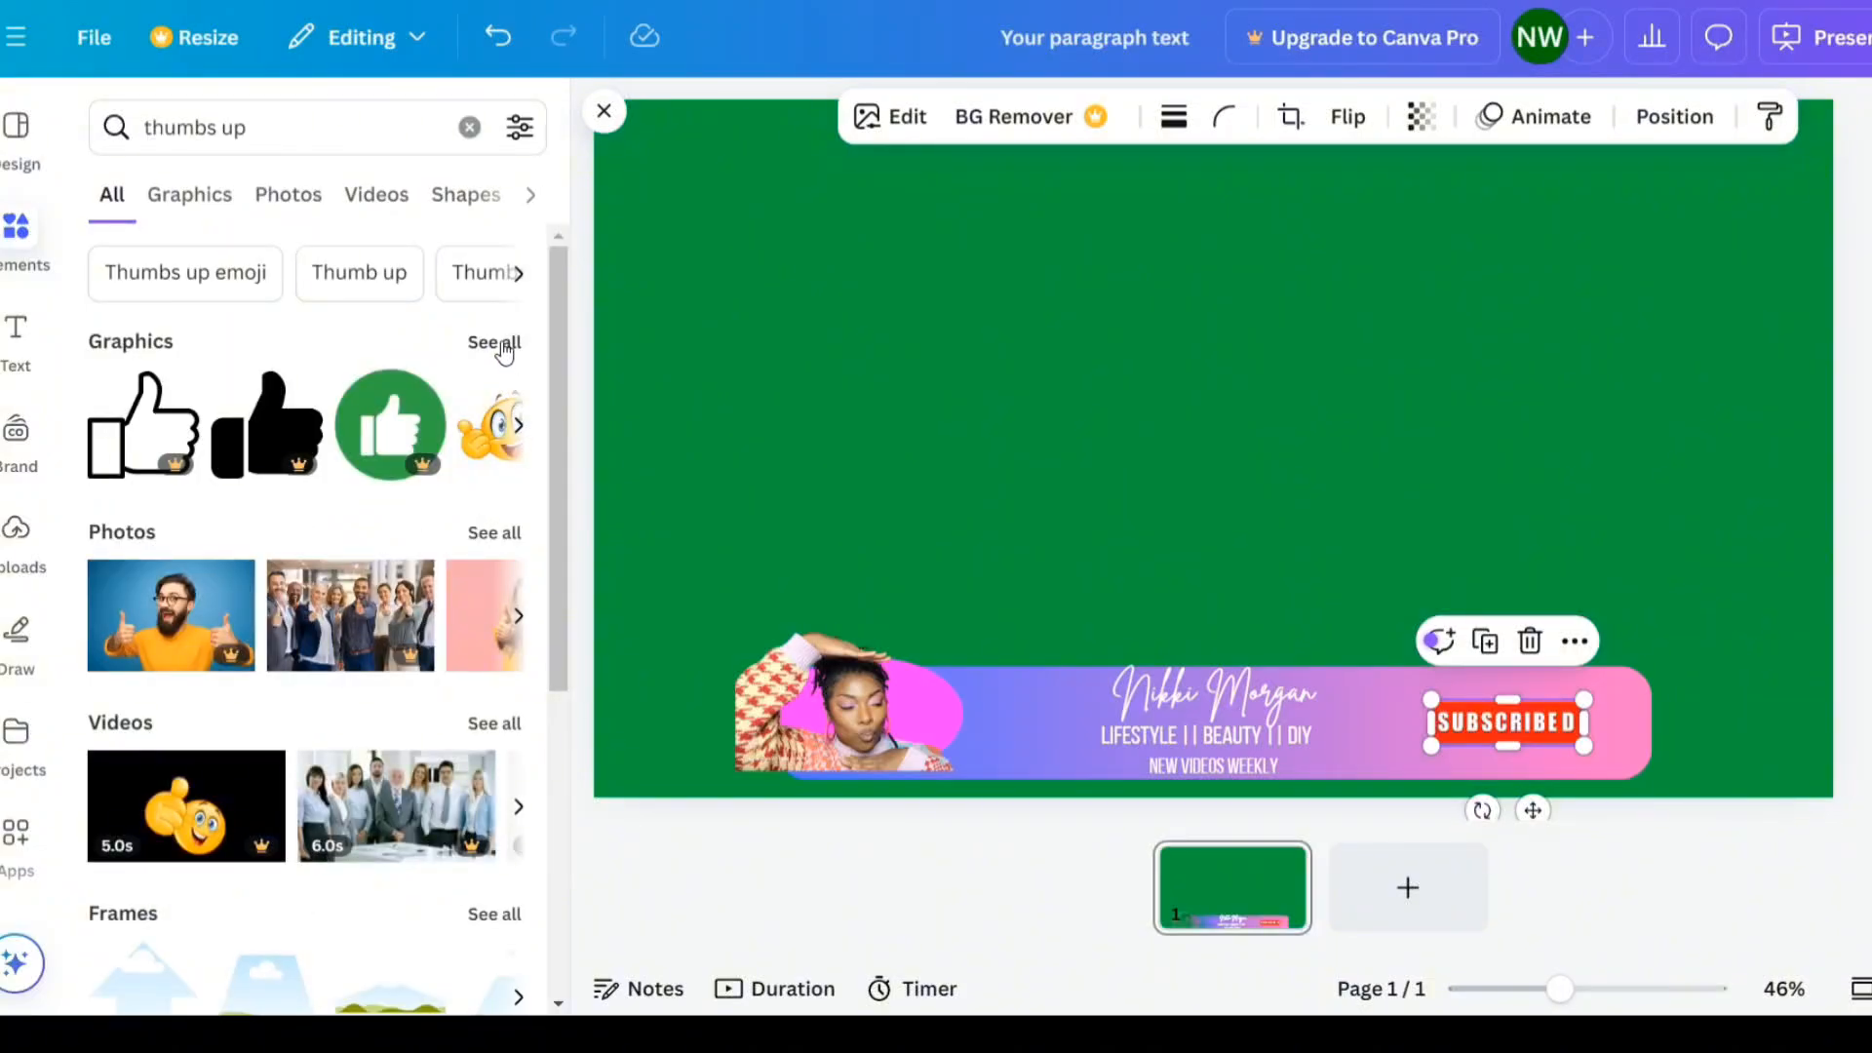
click(501, 349)
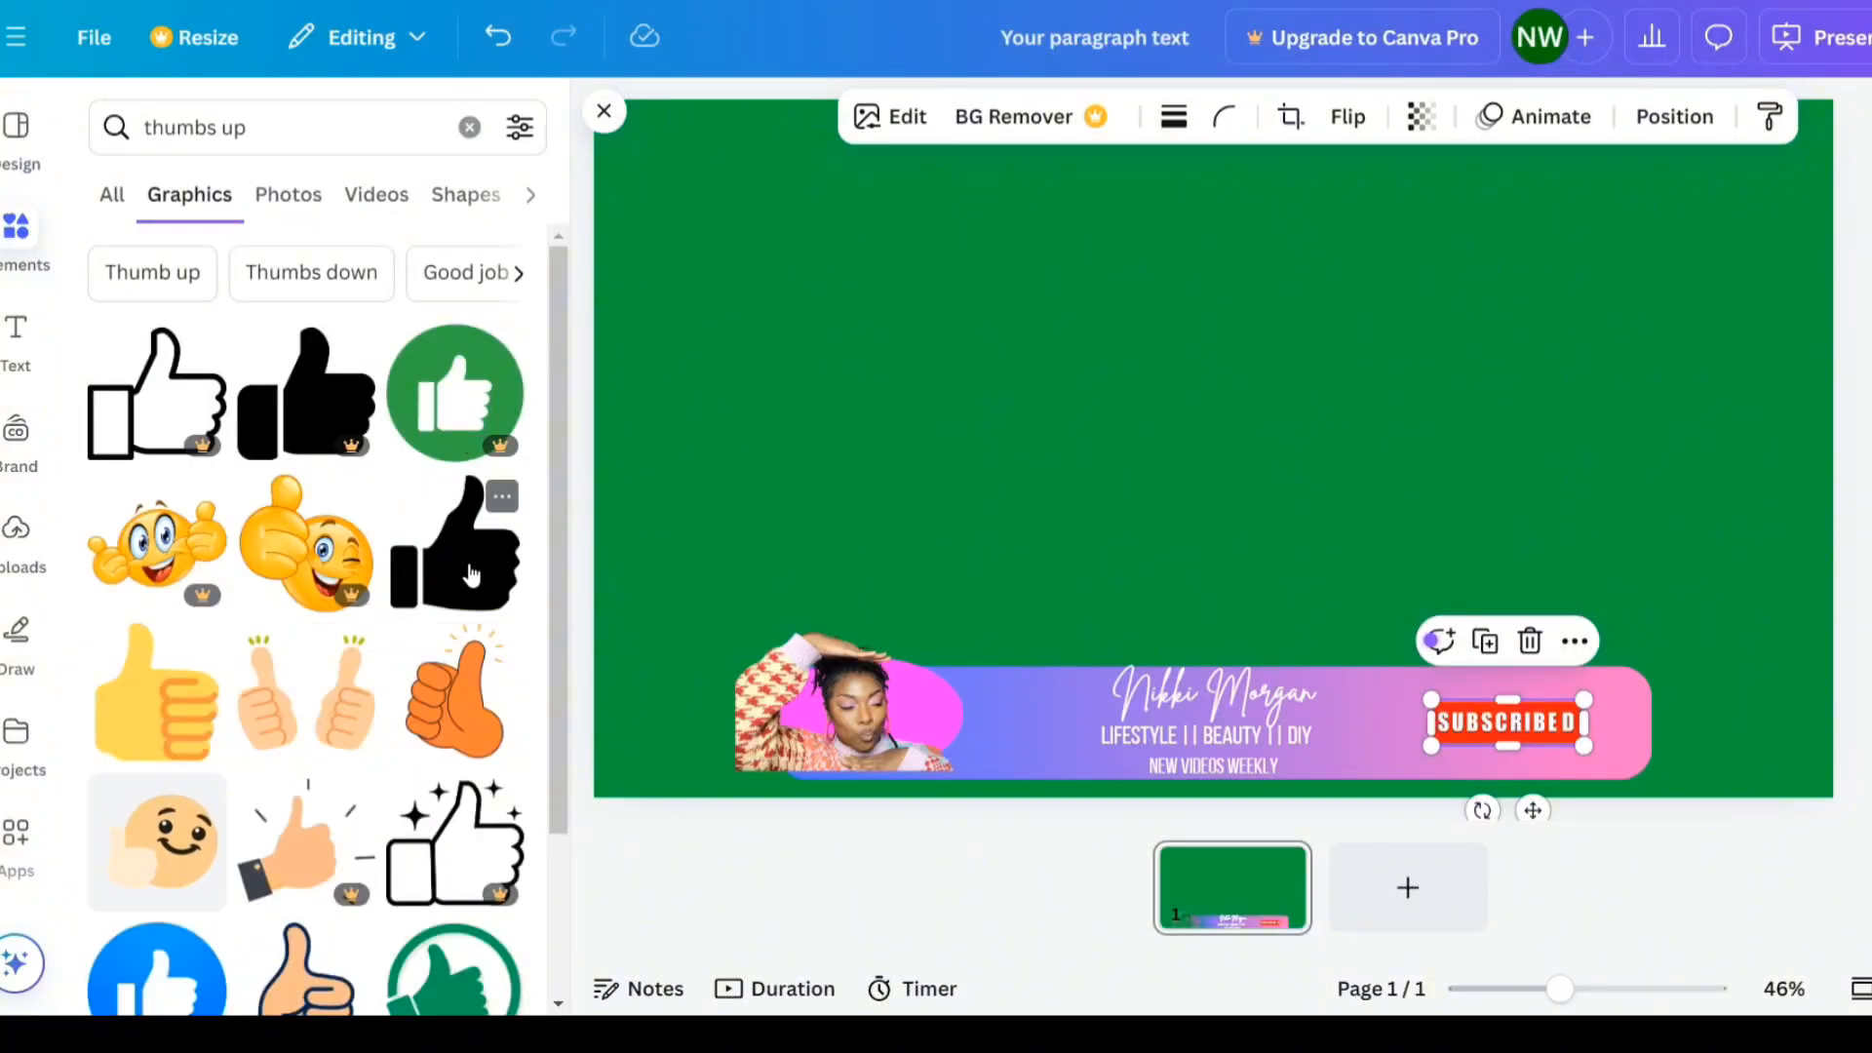
click(471, 575)
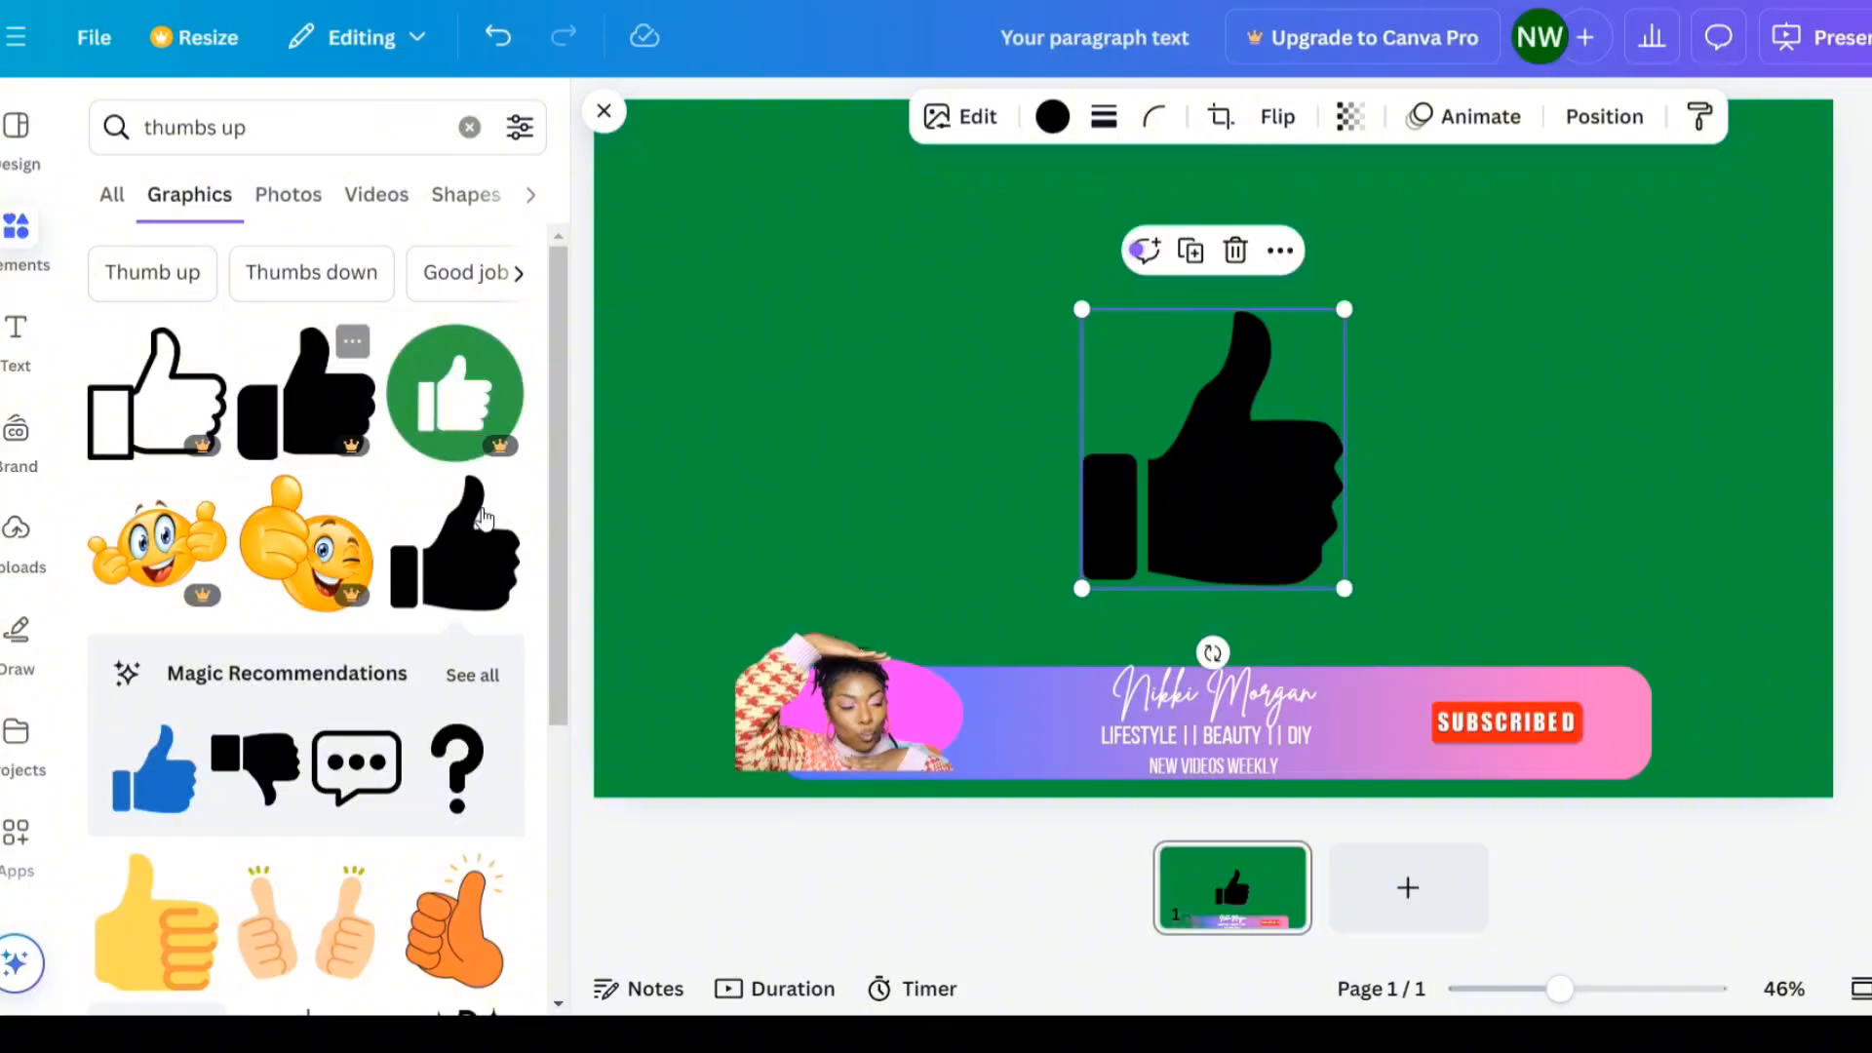
- Shrink the thumbs-up icon, place it left of the Subscribed button, and nudge the button into line
drag(1347, 308, 1144, 533)
drag(1135, 656, 1415, 809)
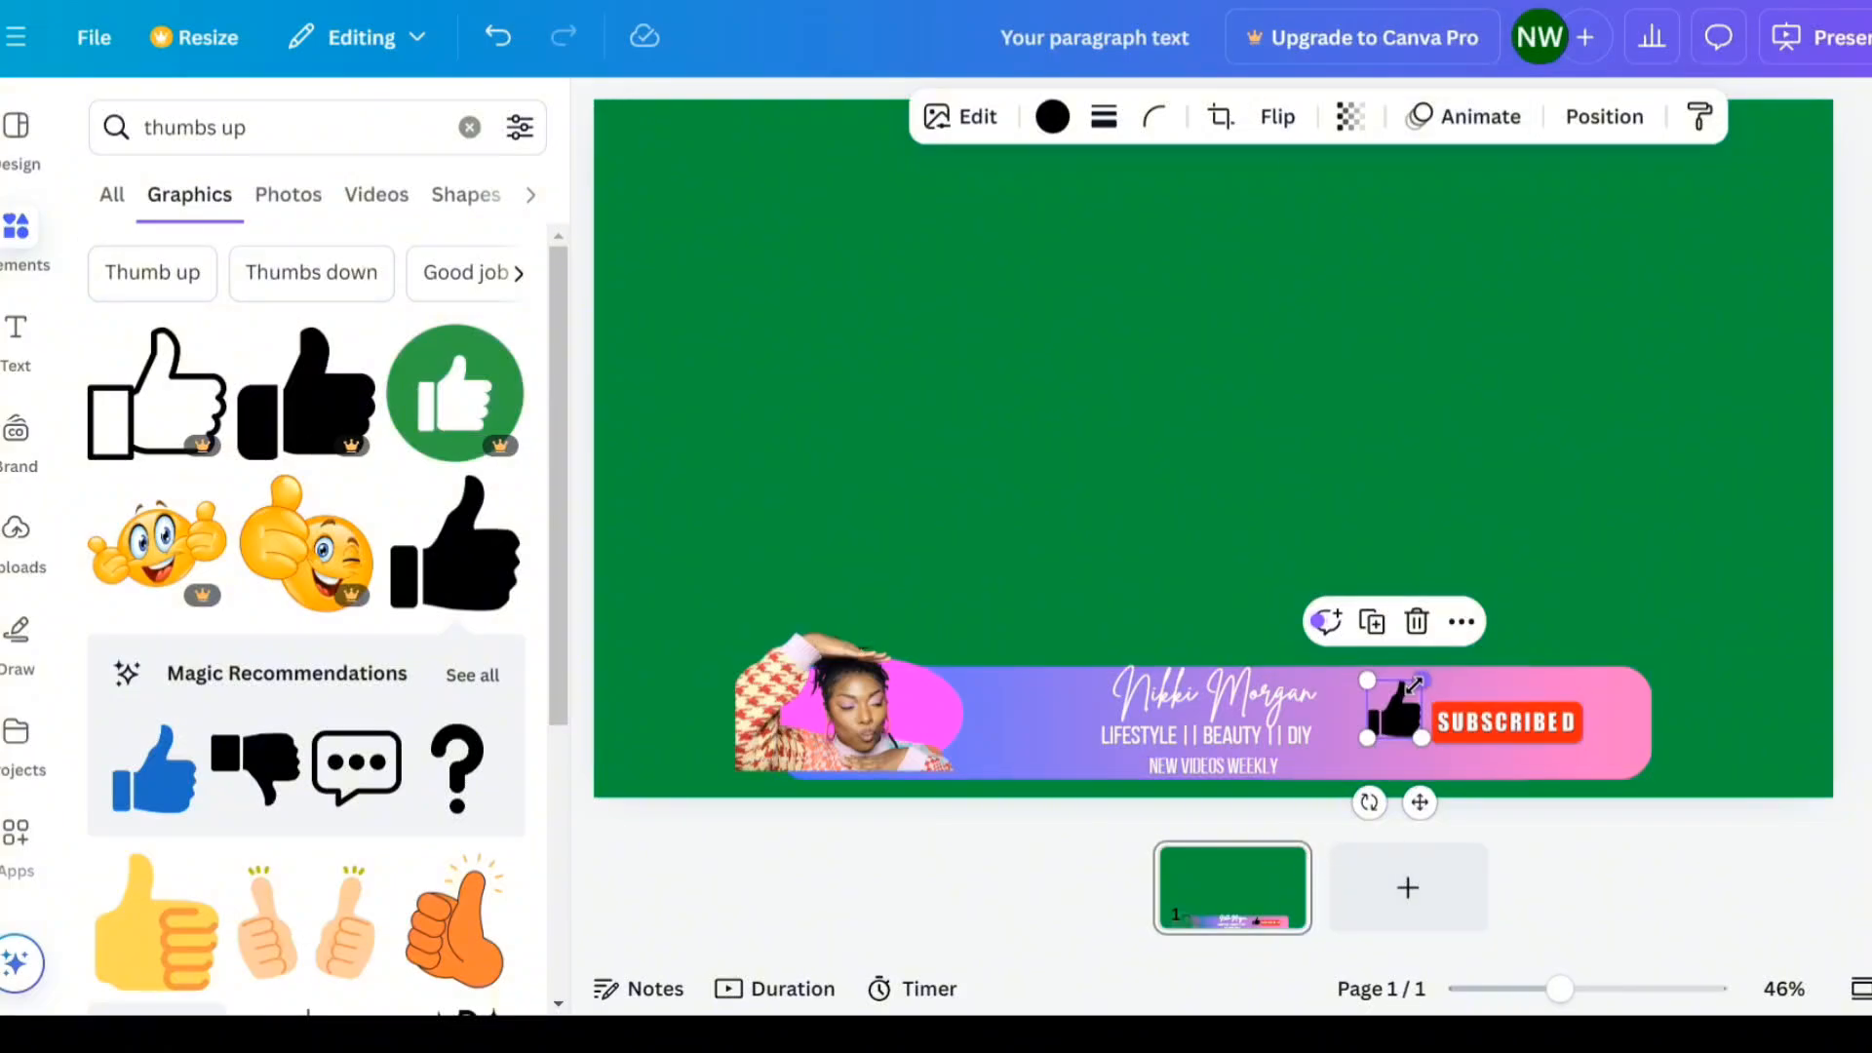
drag(1414, 686, 1409, 693)
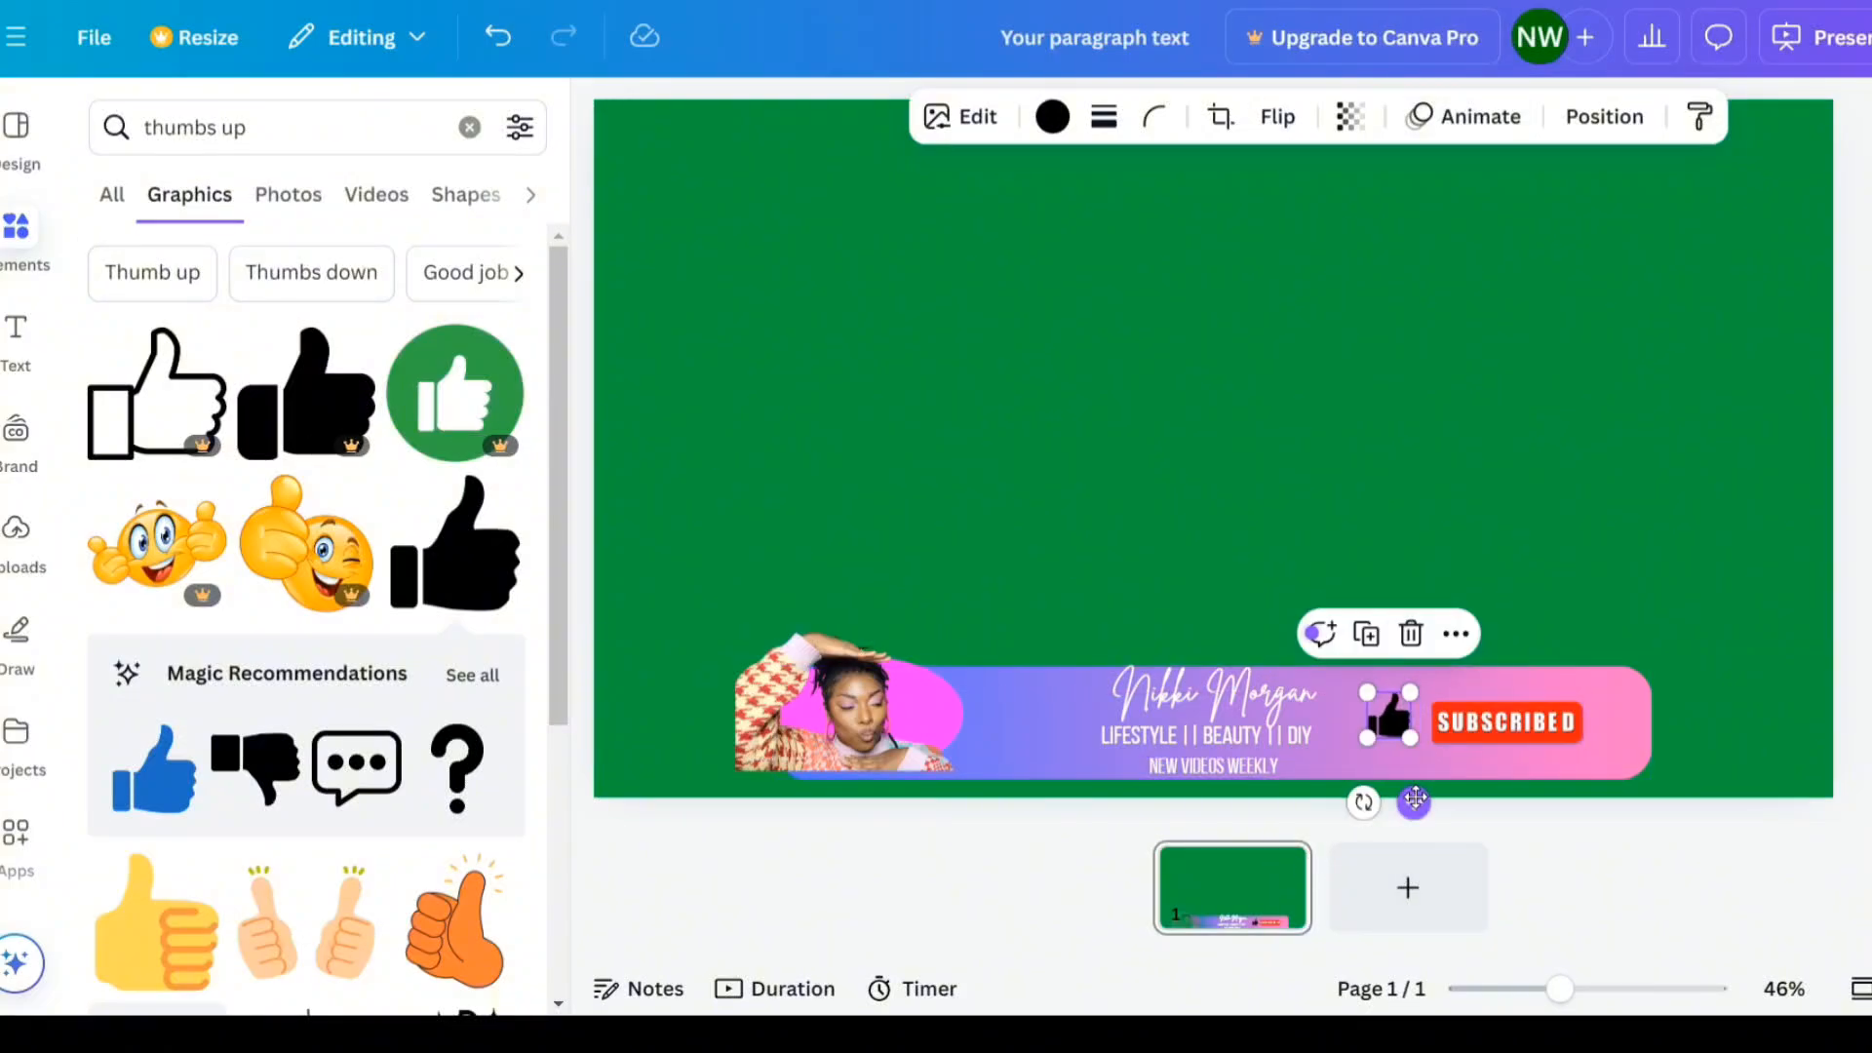
click(1524, 729)
drag(1530, 729, 1524, 731)
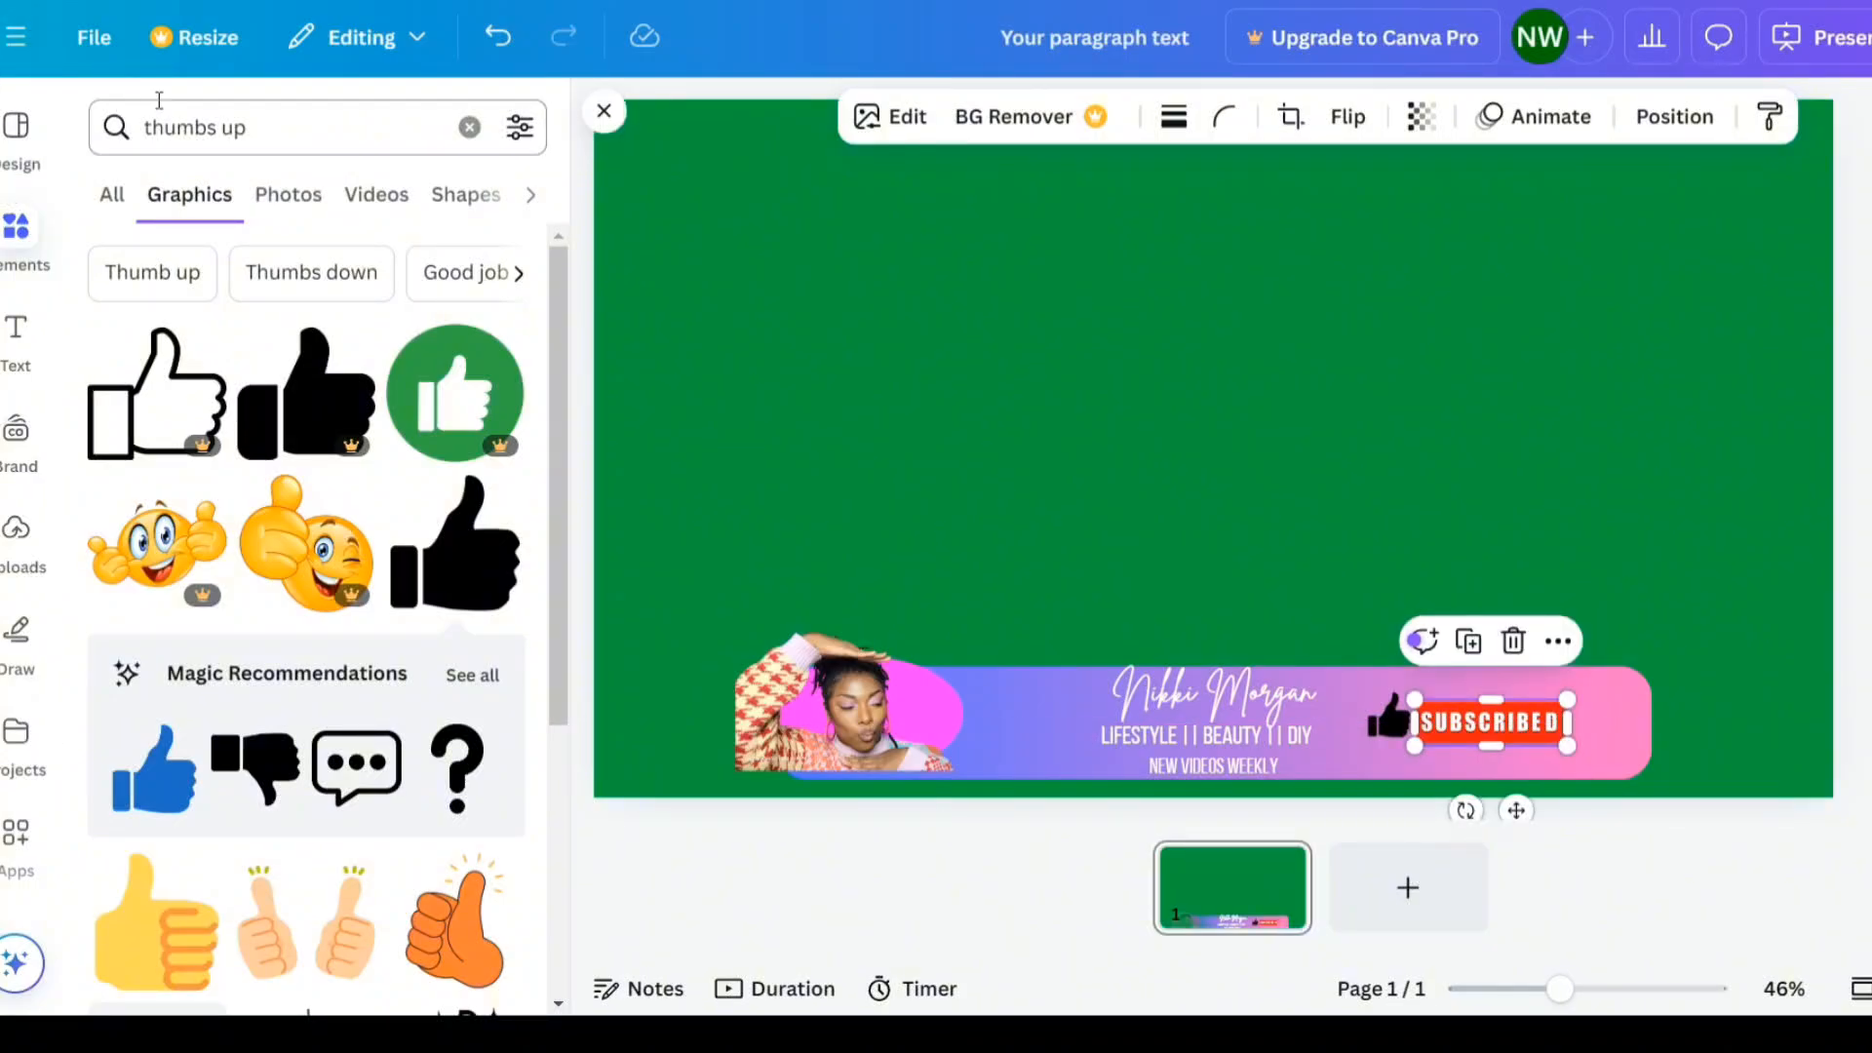
- Search the elements for "bell" graphics and insert the black ringing-bell icon
click(469, 127)
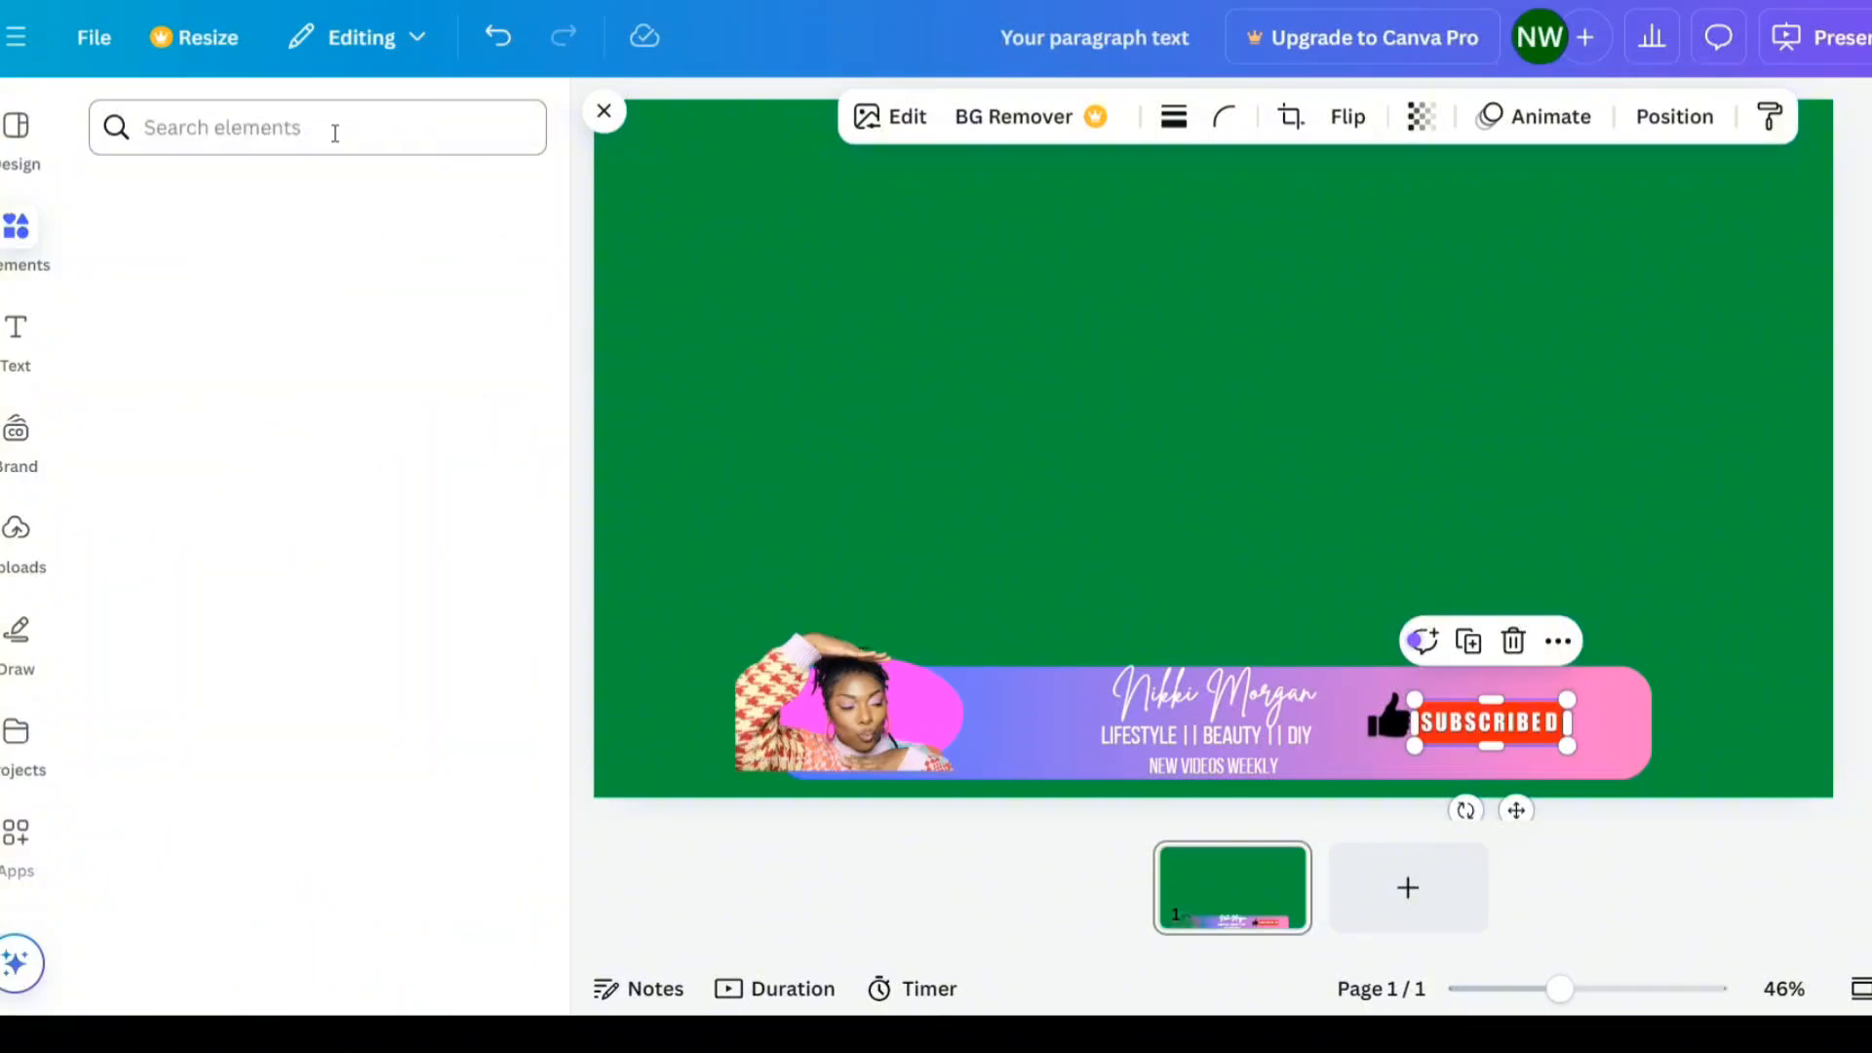
click(340, 130)
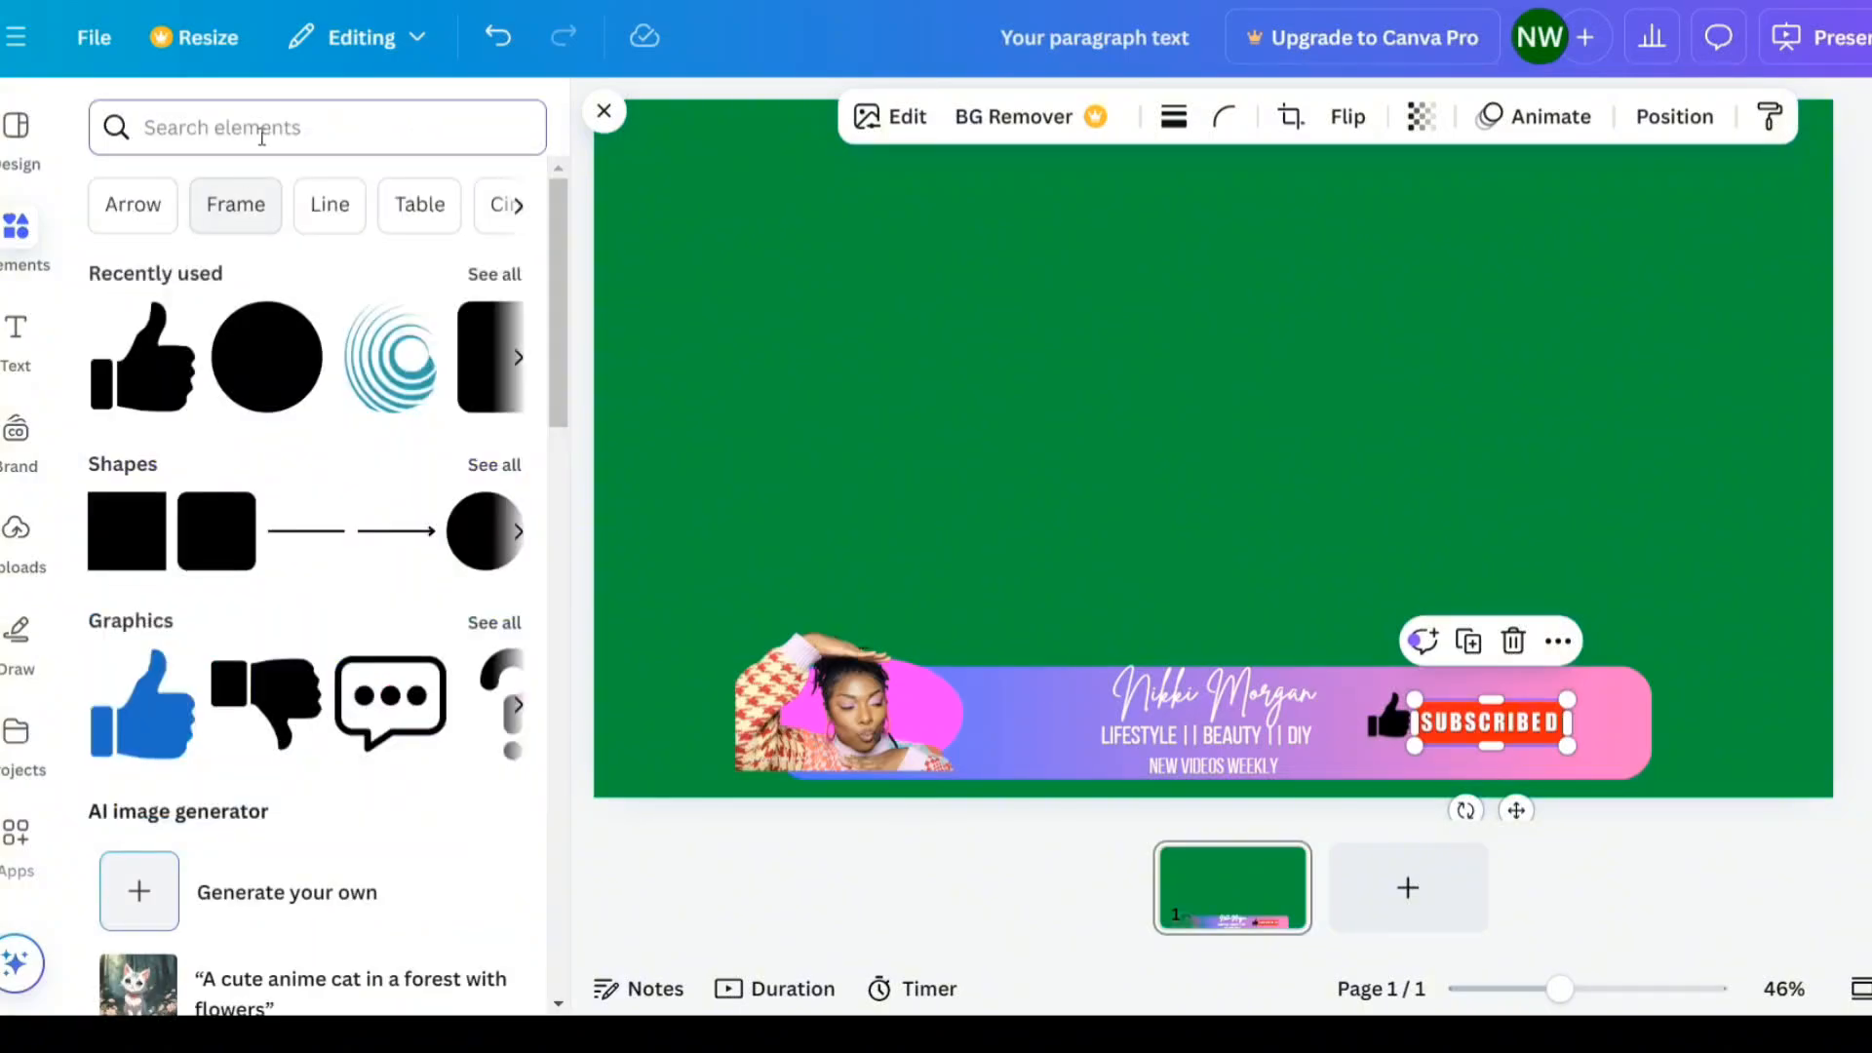
text(bell)
key(Return)
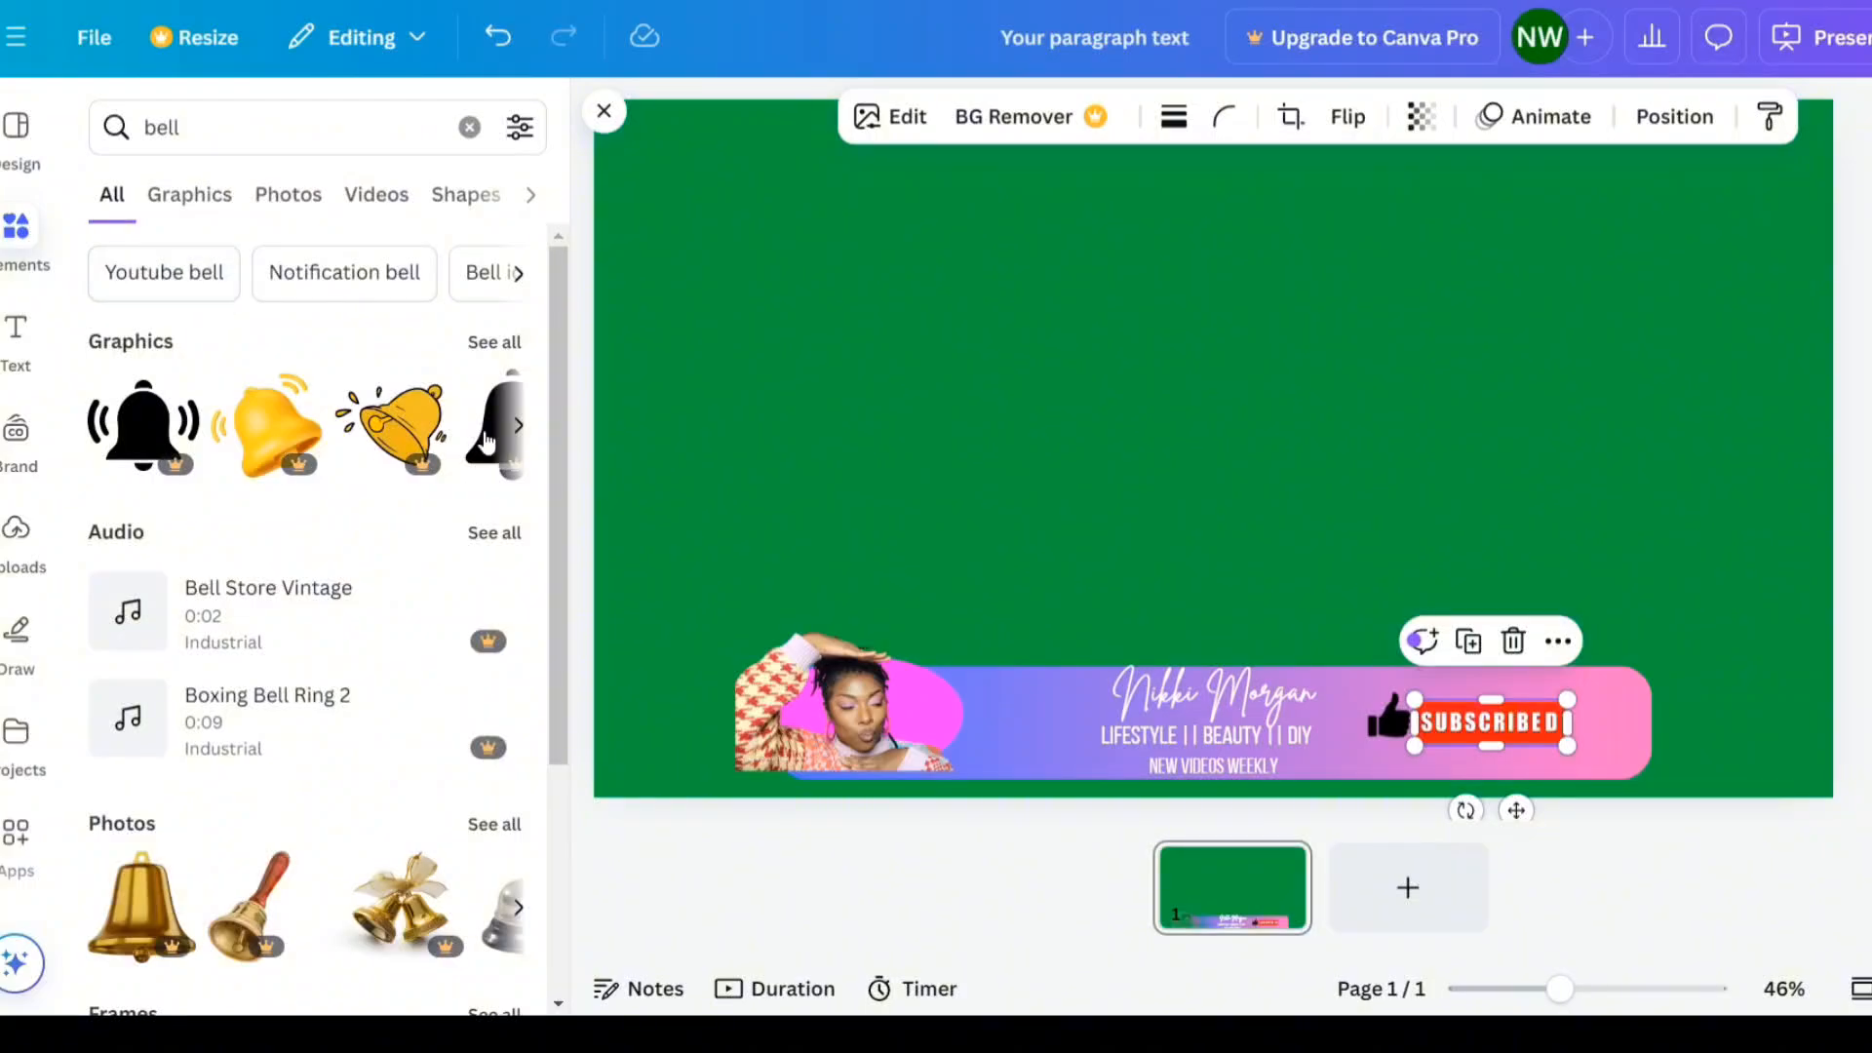
click(507, 361)
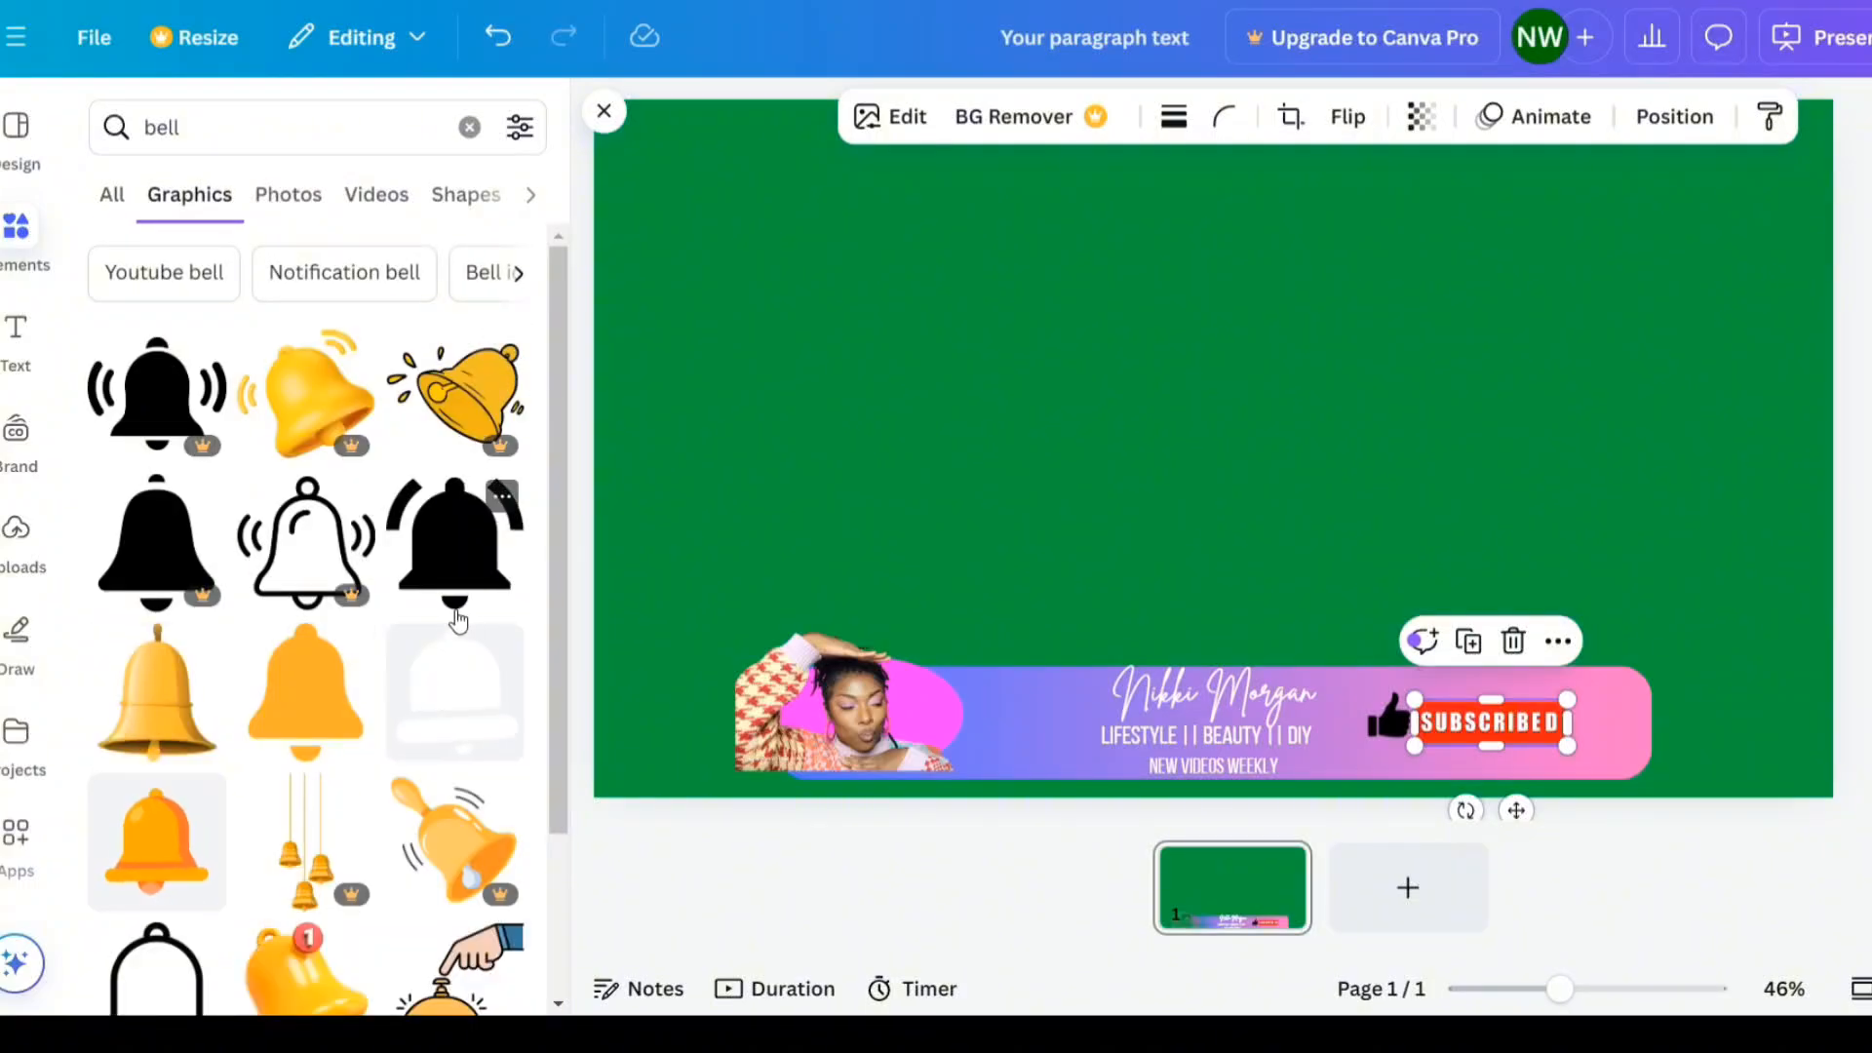
click(440, 573)
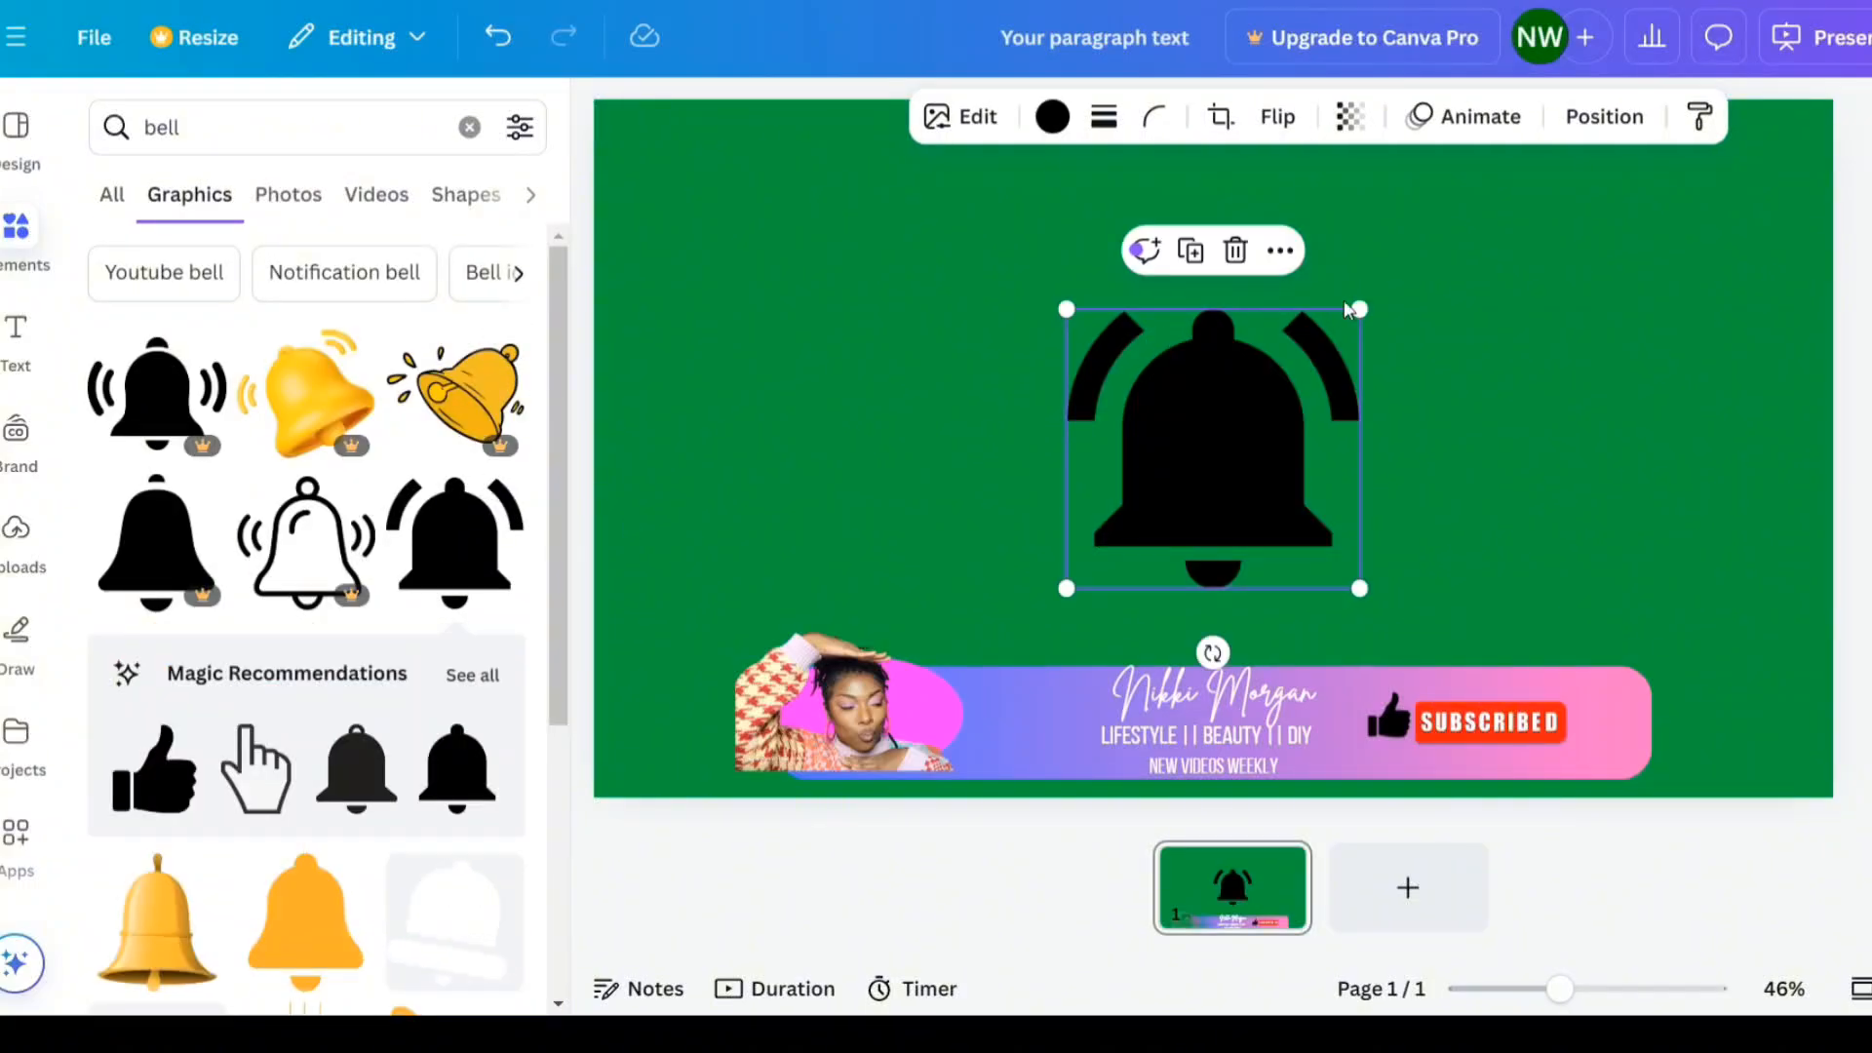
- Shrink the bell icon and place it at the right end of the banner beside the Subscribed button
drag(1355, 308, 1129, 527)
drag(1121, 656, 1630, 831)
drag(1635, 683, 1626, 700)
drag(1621, 802, 1625, 802)
drag(1618, 698, 1616, 704)
- Nudge the thumbs-up icon and the bell icon into line with the Subscribed button
click(1389, 719)
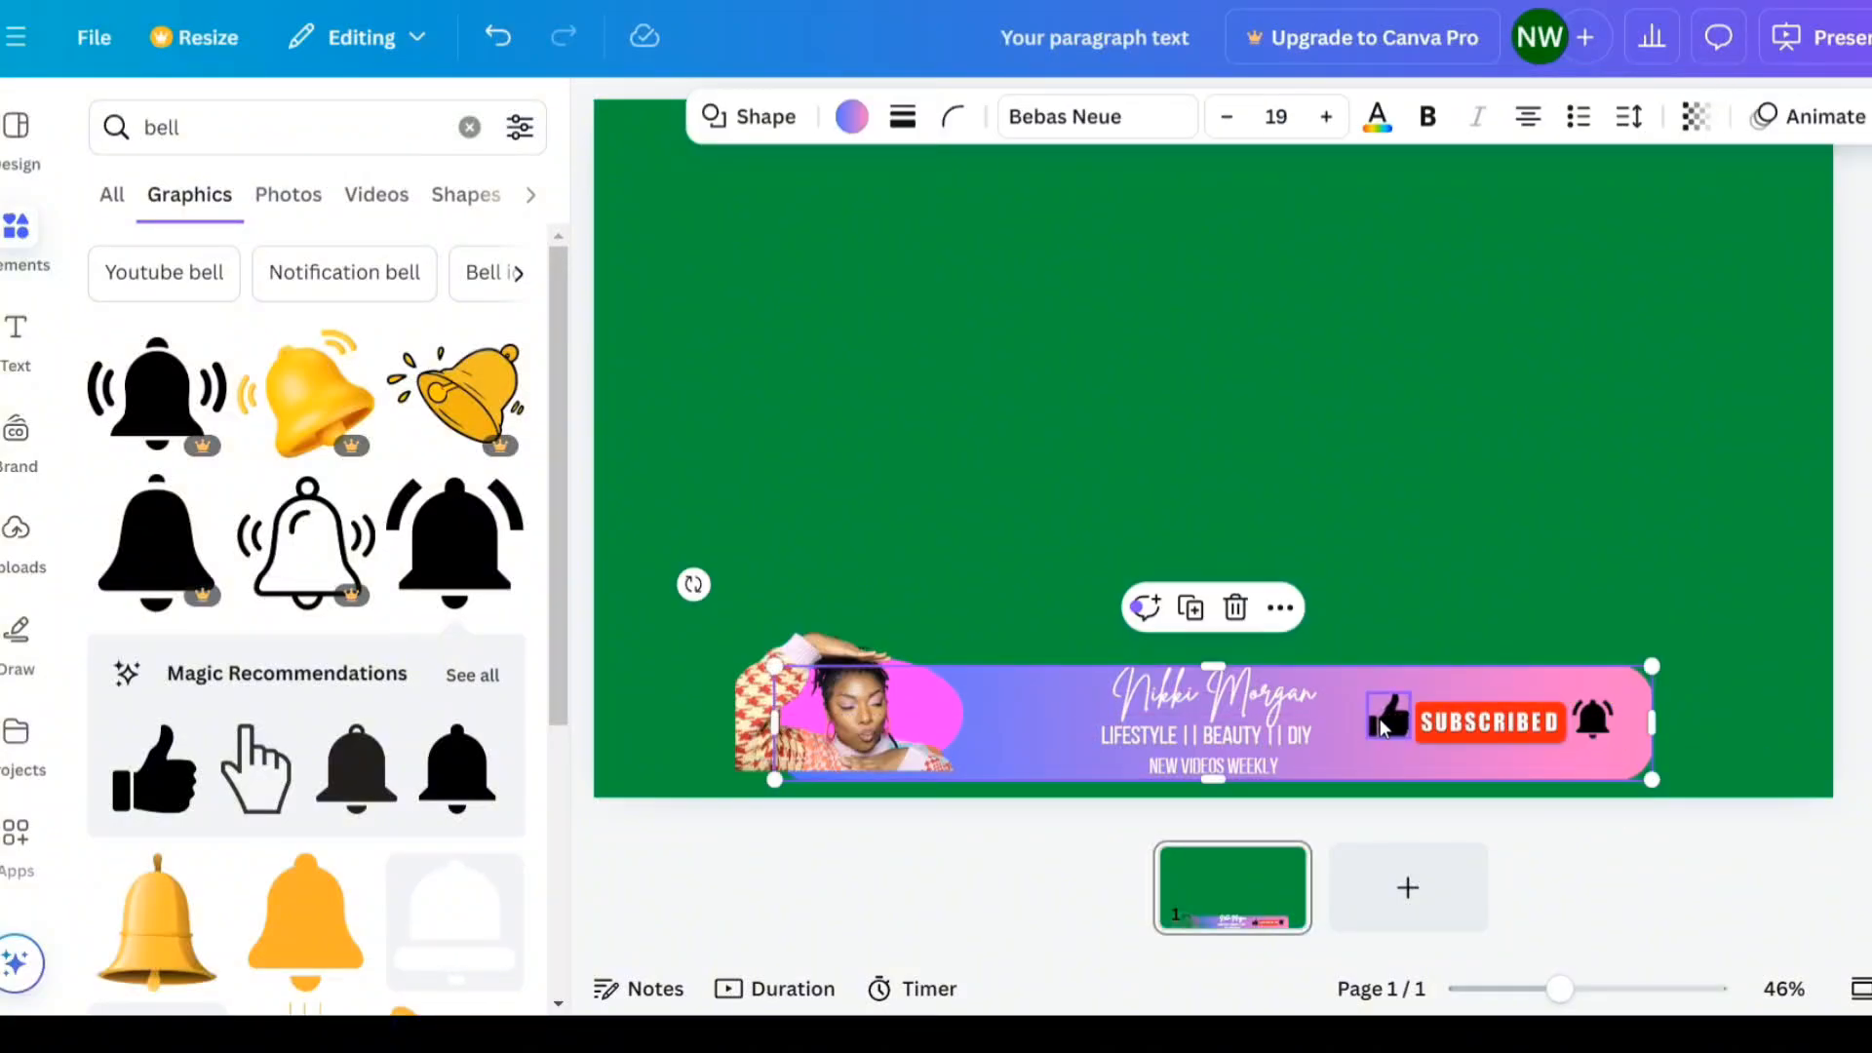
click(1388, 719)
drag(1409, 692, 1404, 698)
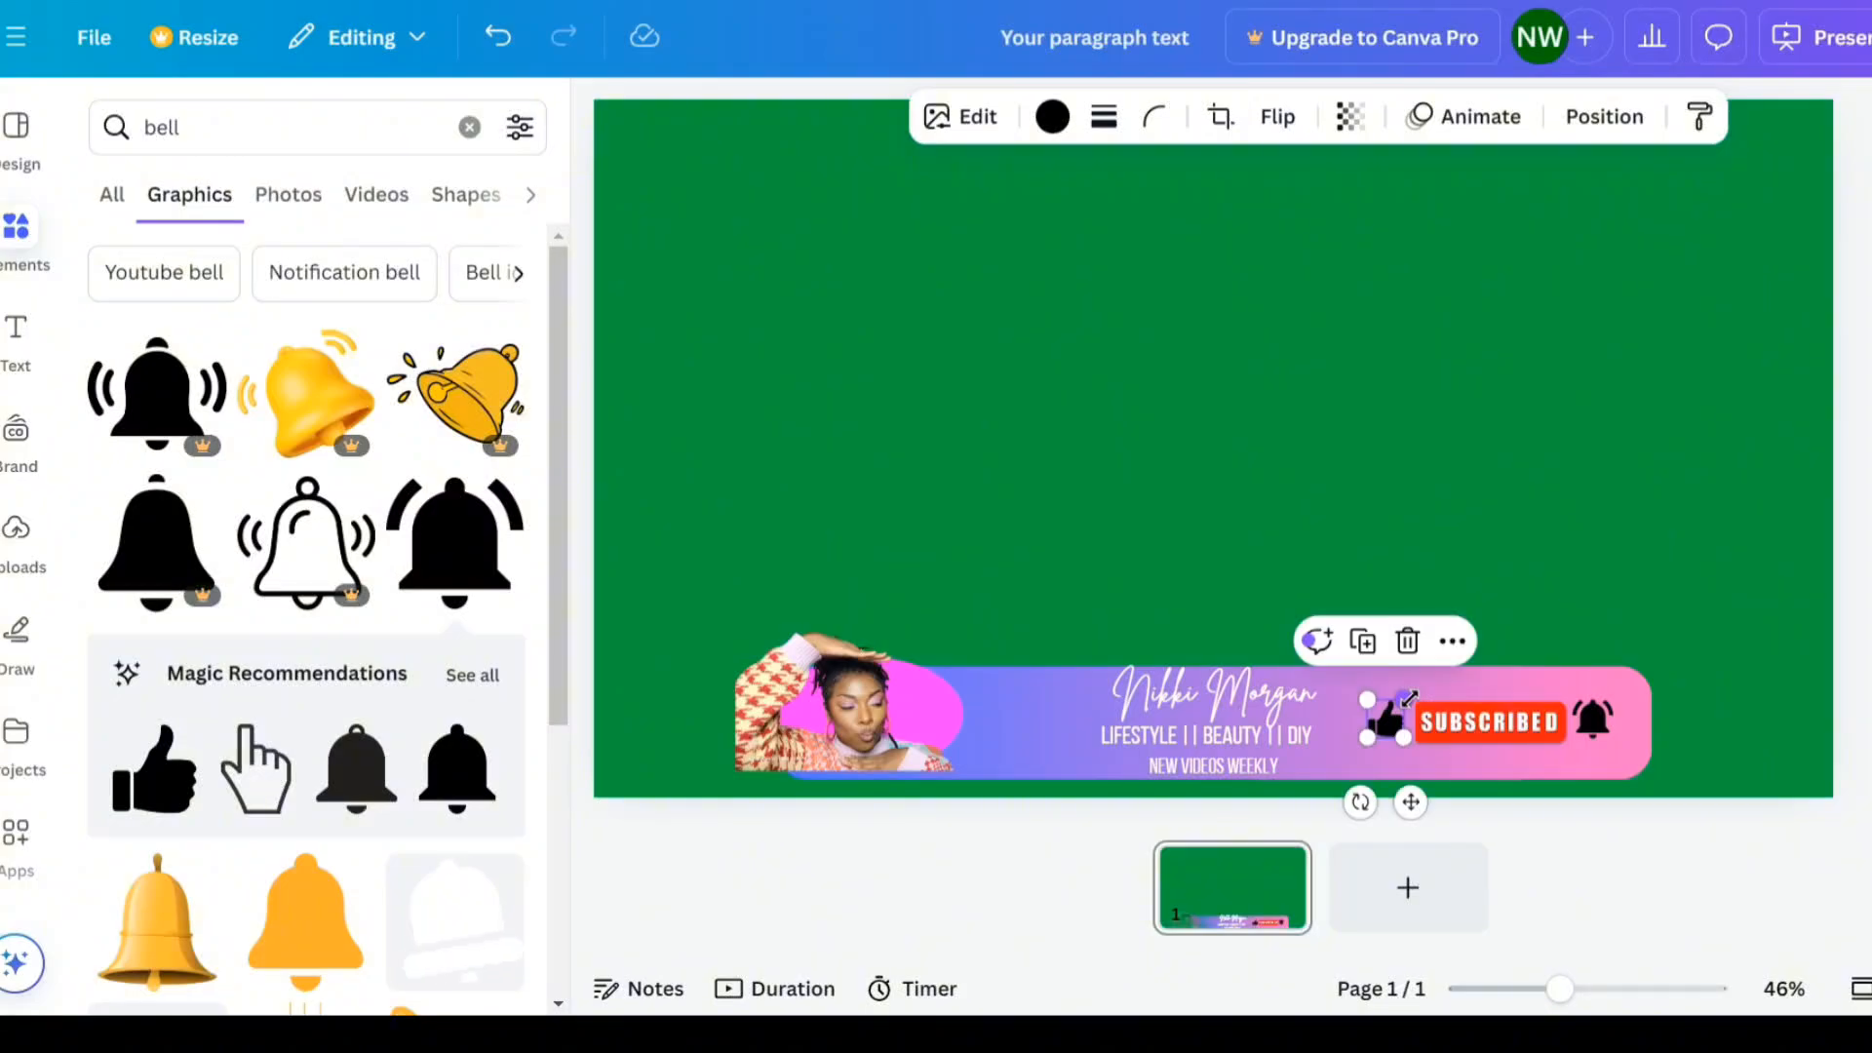
click(1594, 716)
click(1595, 717)
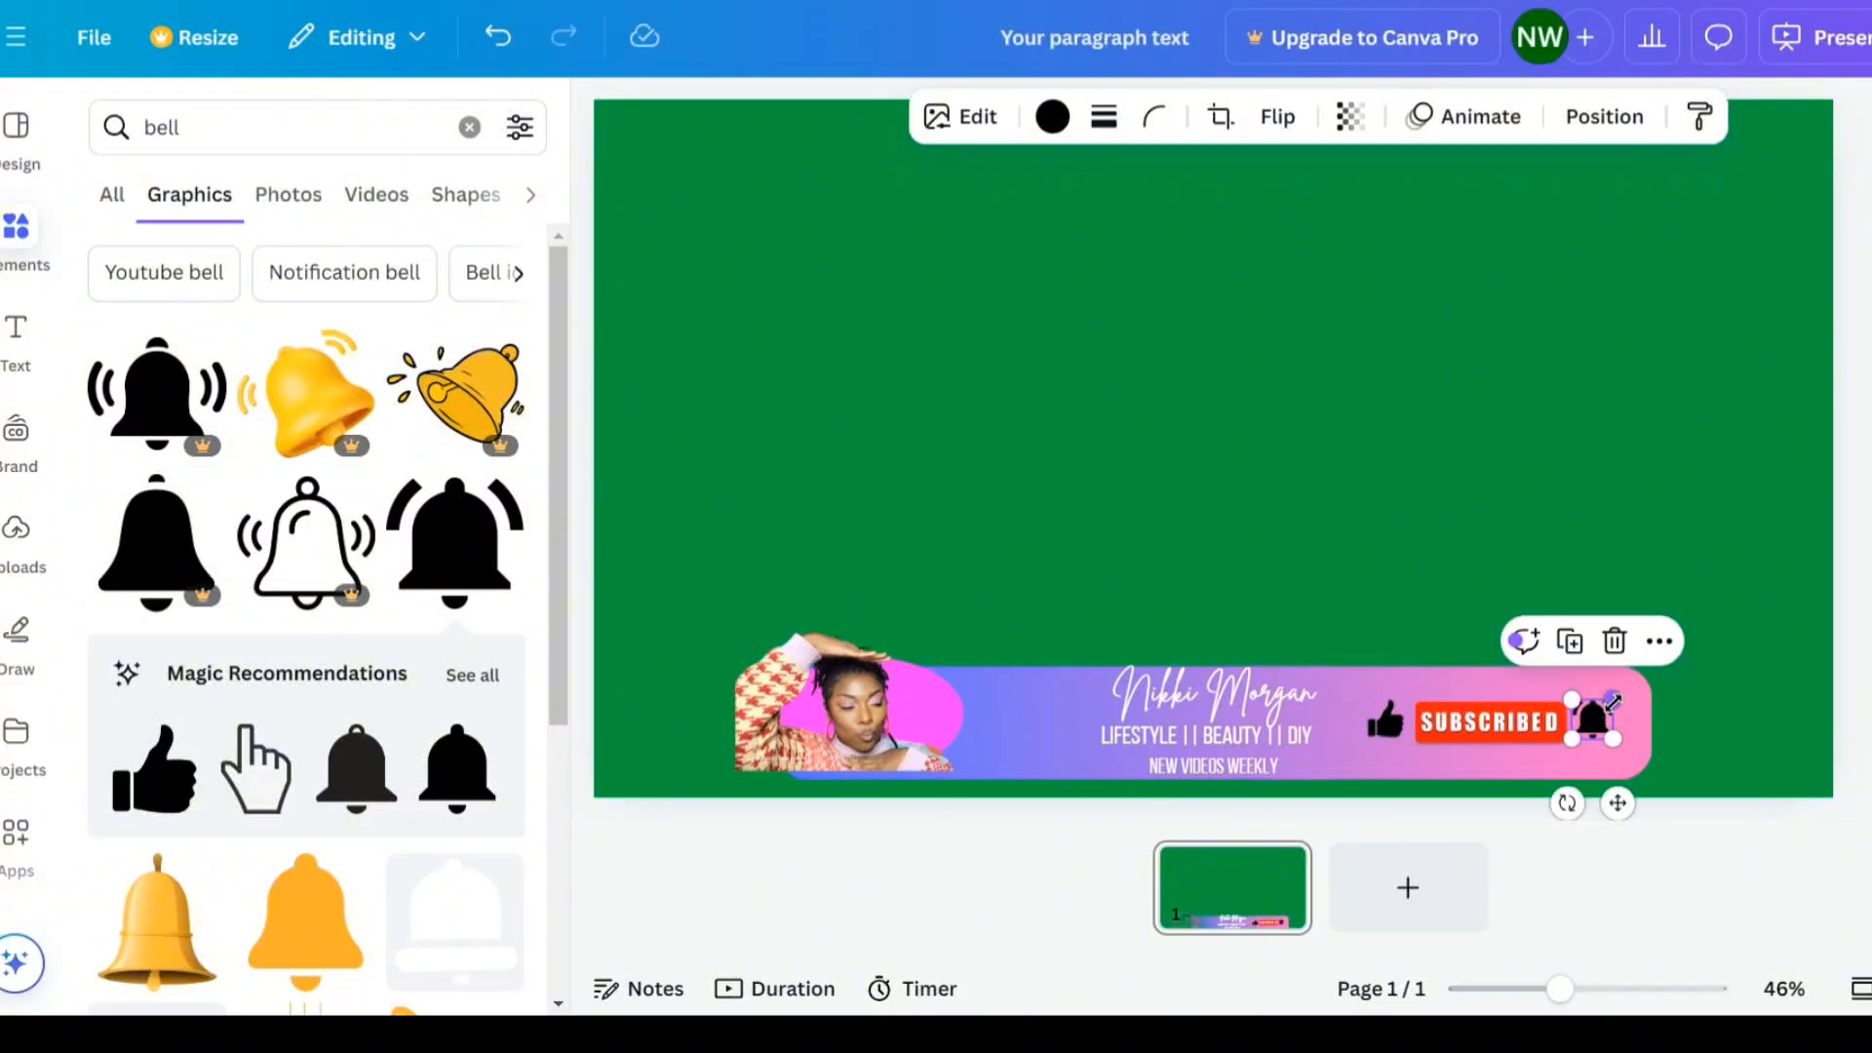
drag(1613, 701, 1503, 719)
click(1503, 712)
click(1728, 659)
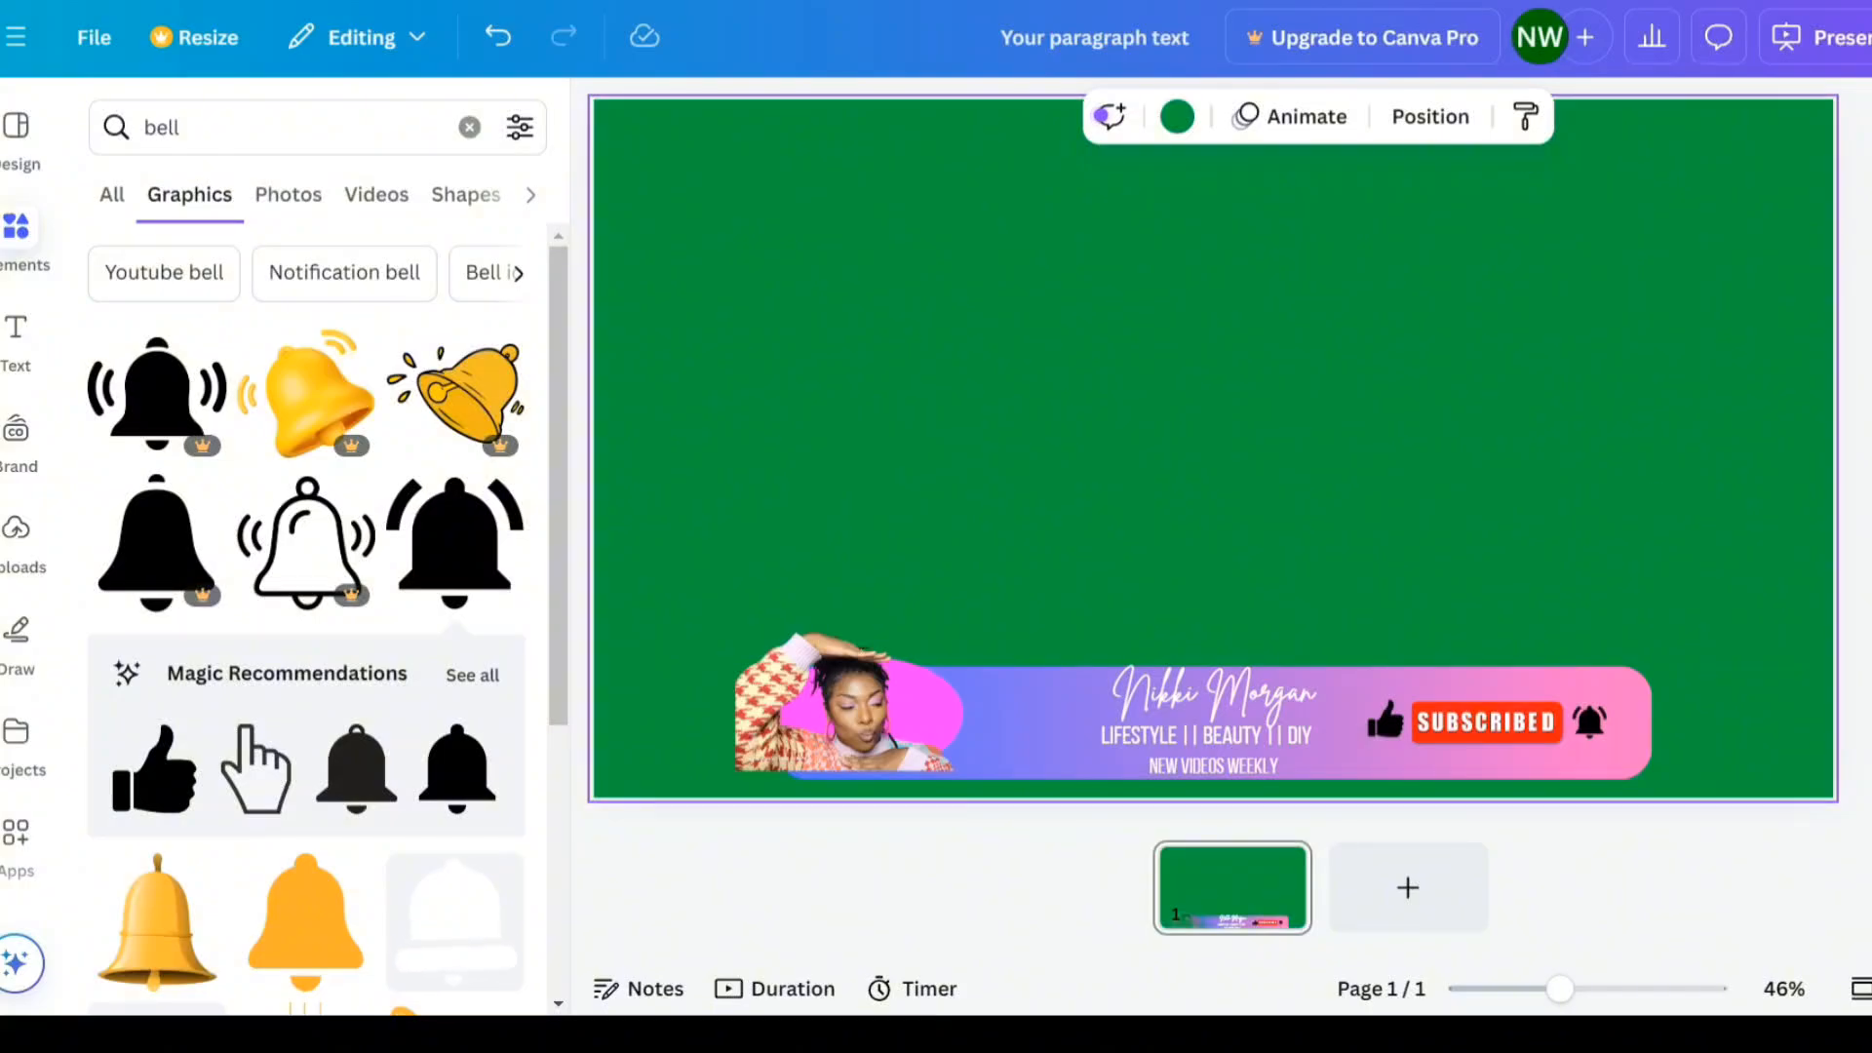
- Recolour the thumbs-up and bell icons to the red of the Subscribed button
click(1390, 742)
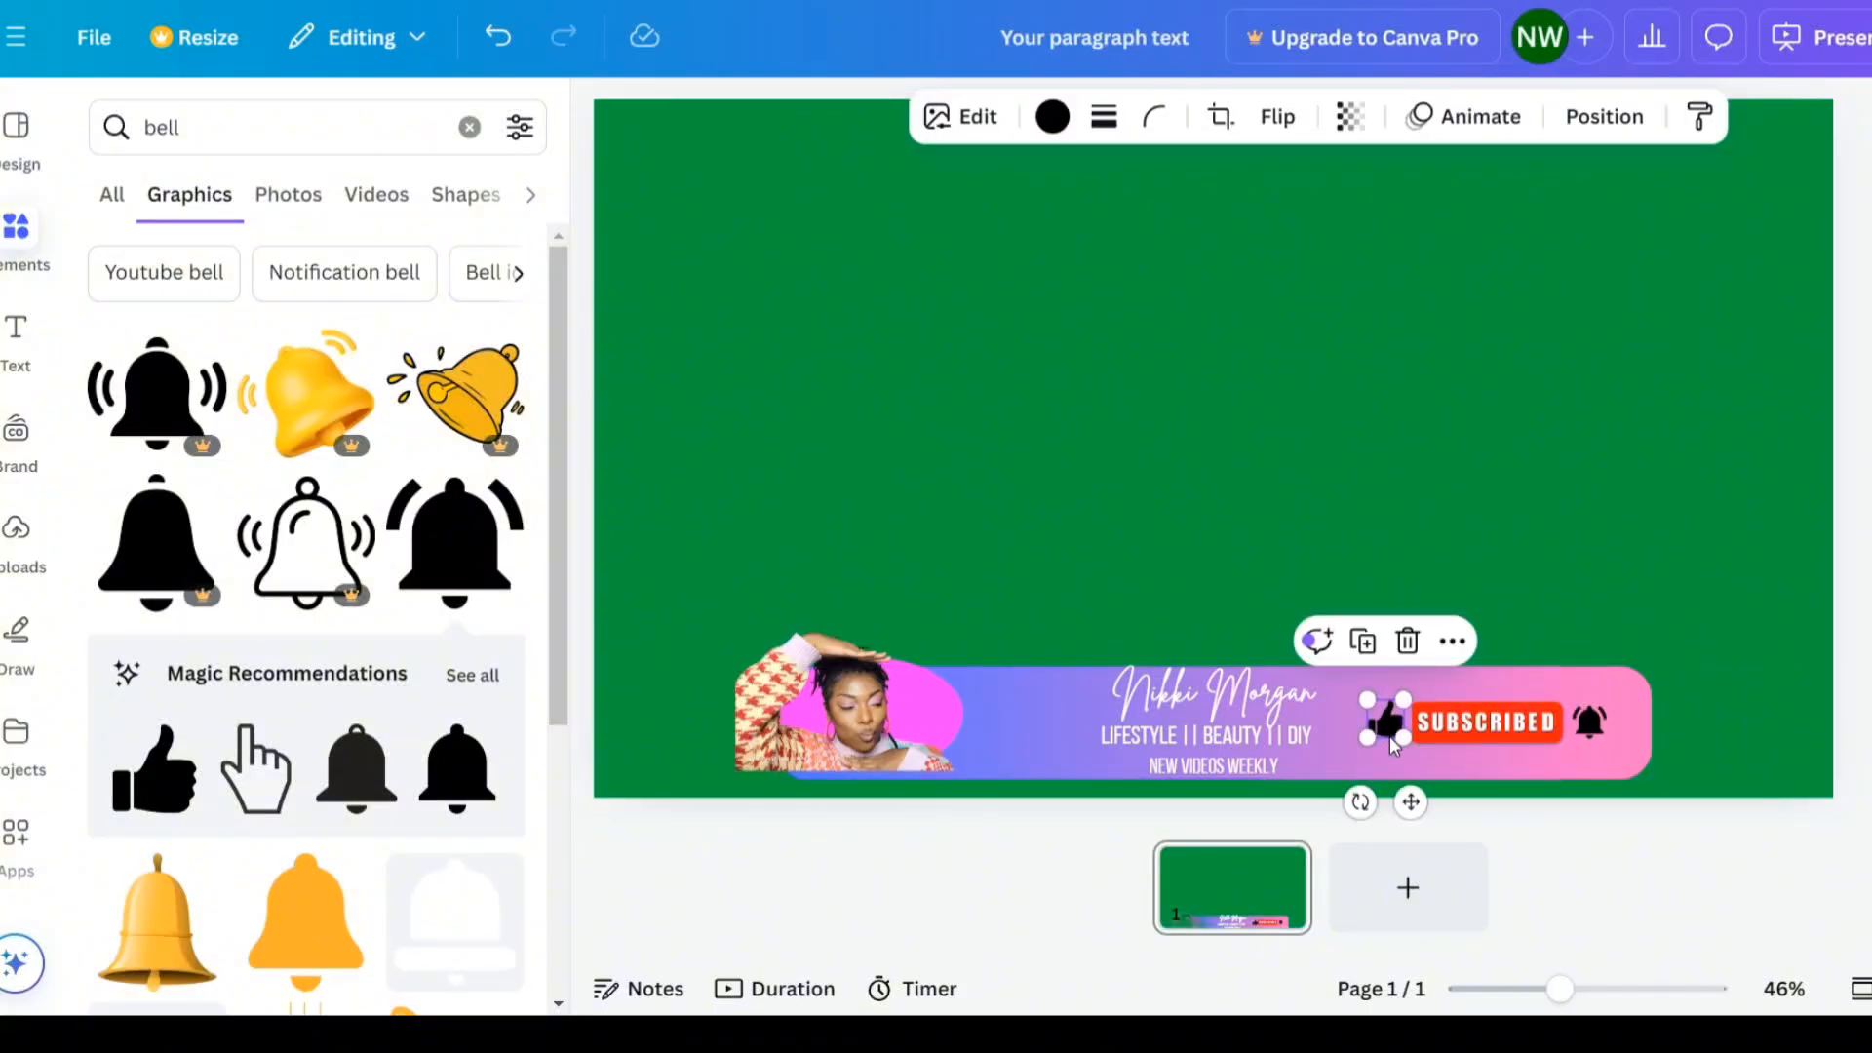
click(1052, 116)
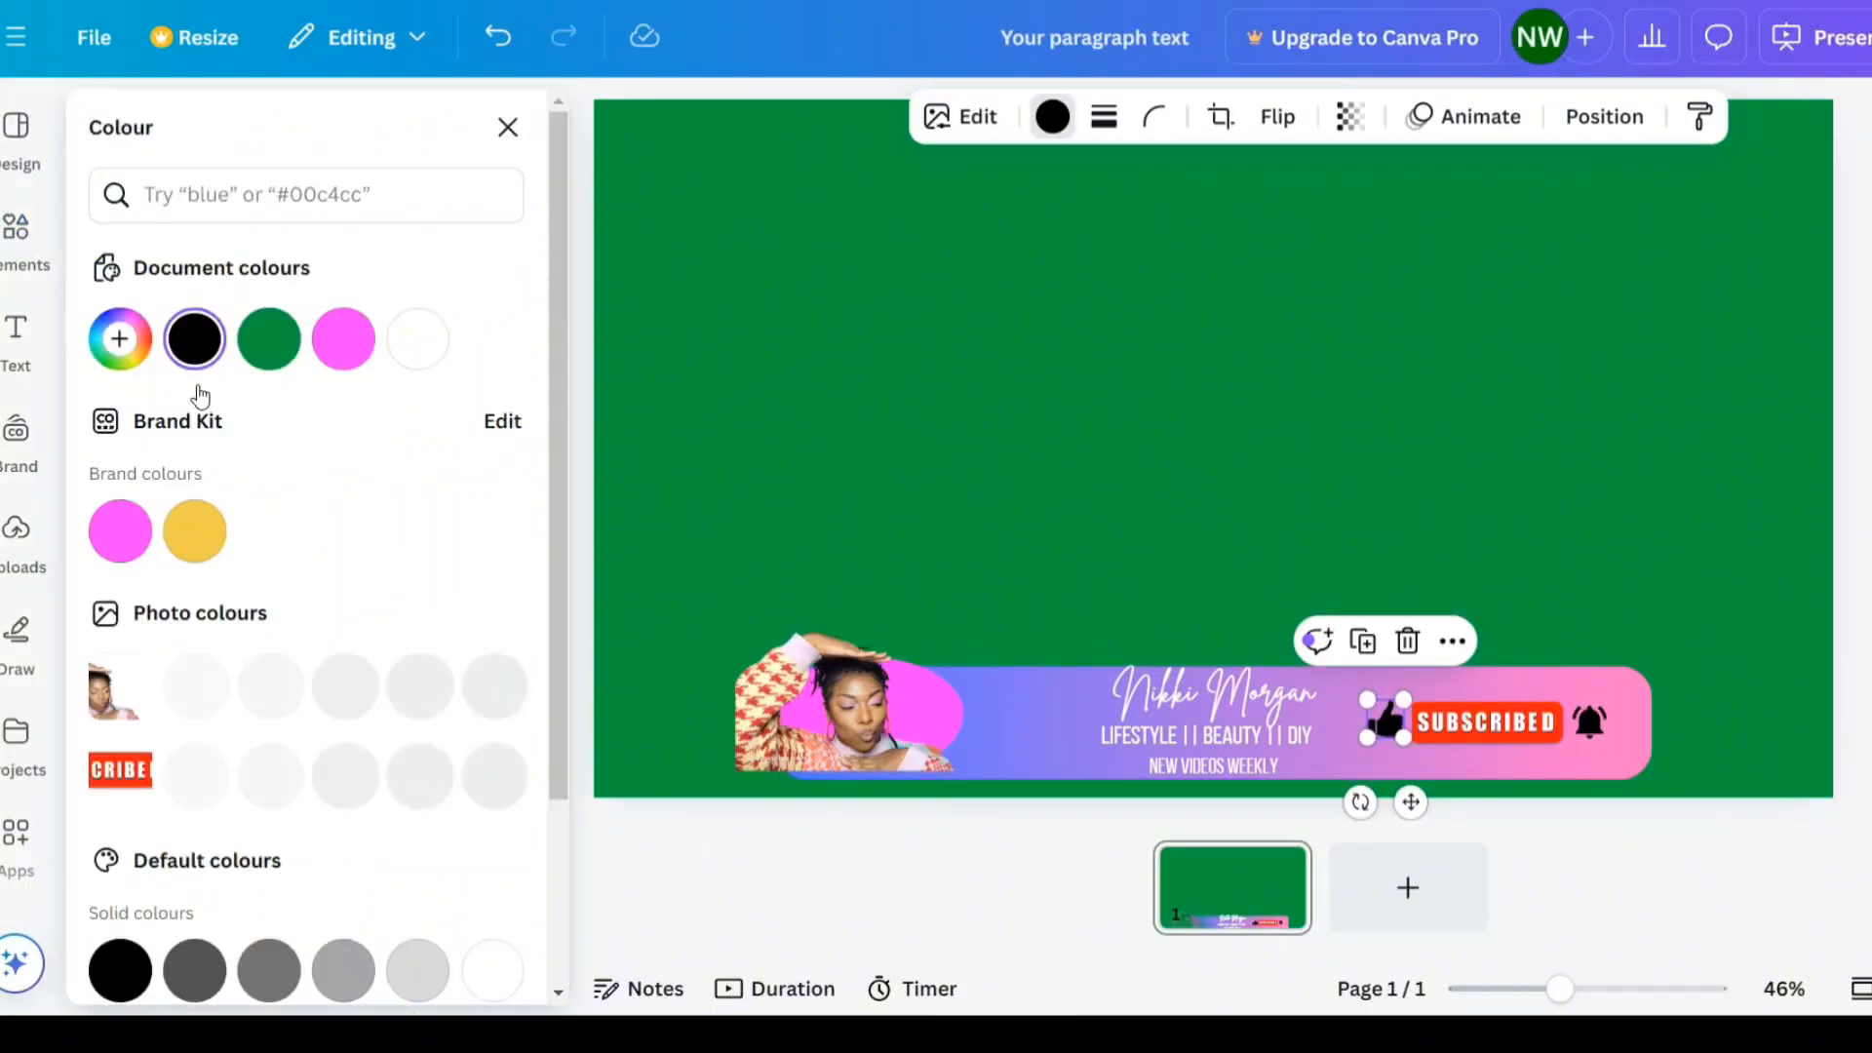
click(199, 780)
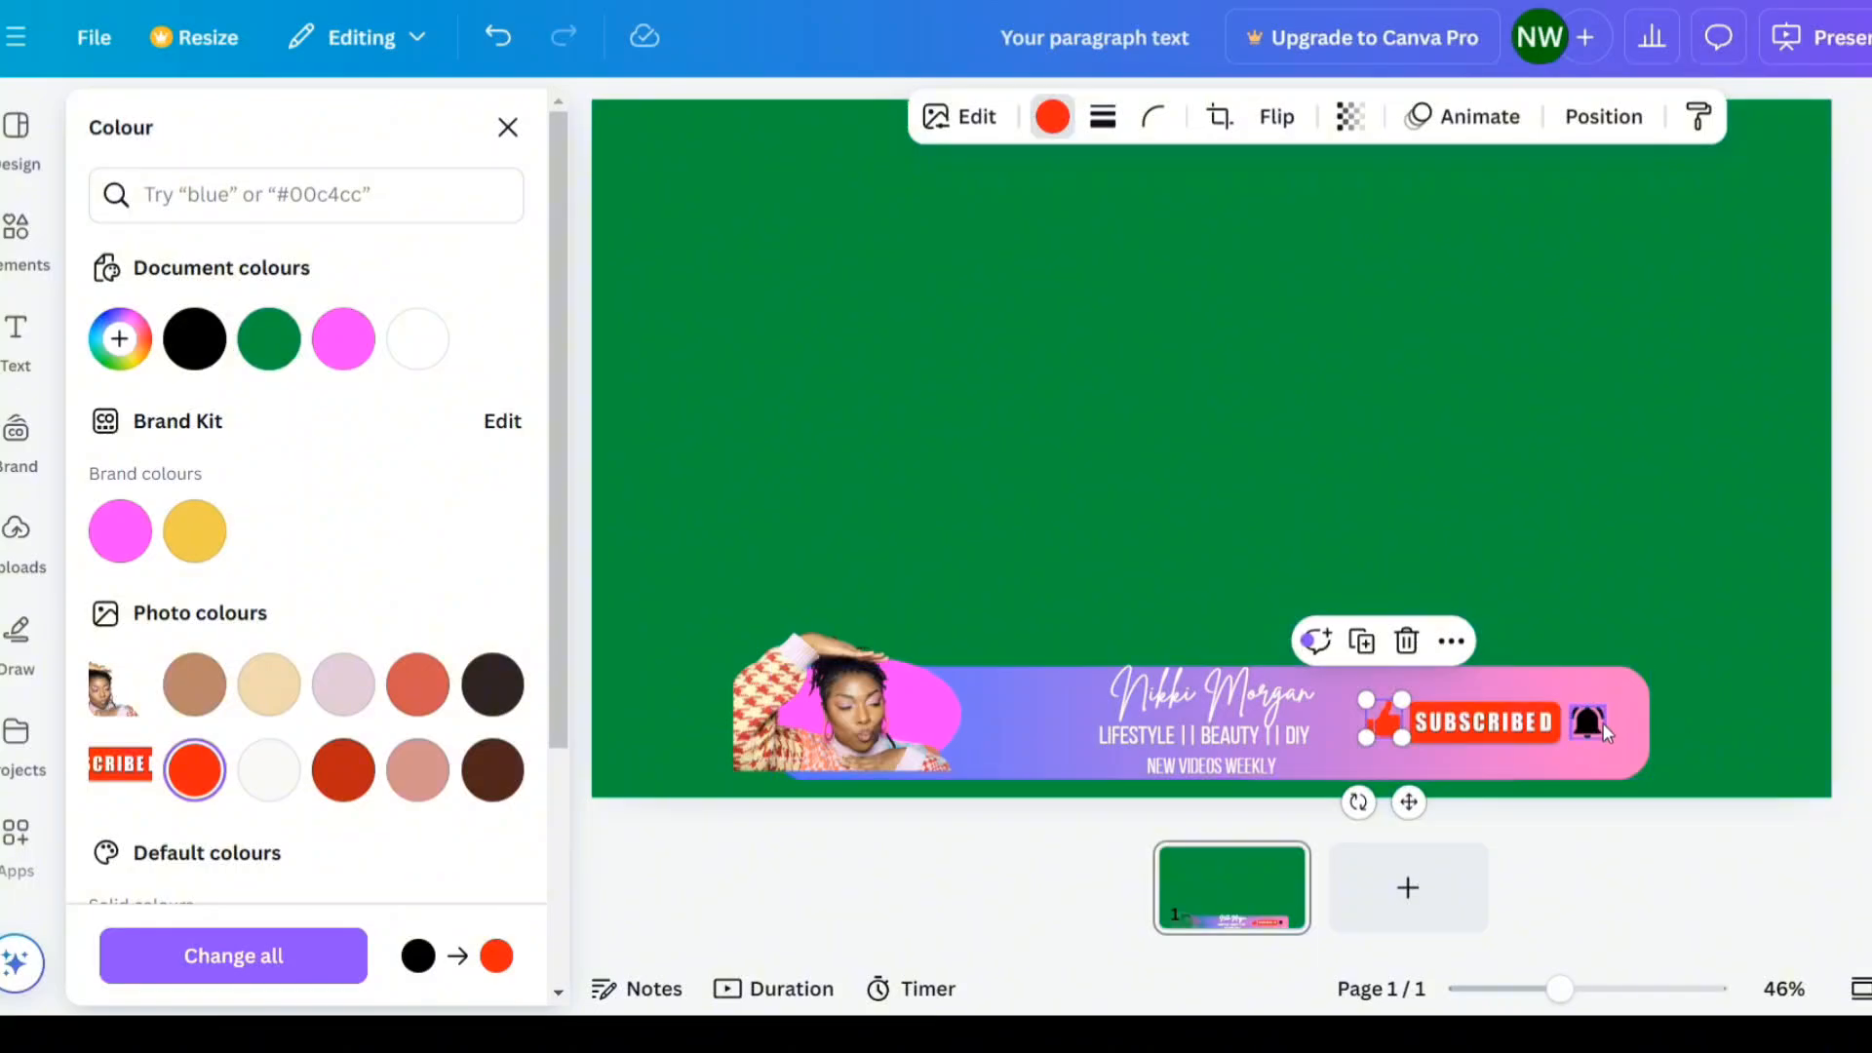
click(1588, 721)
click(195, 771)
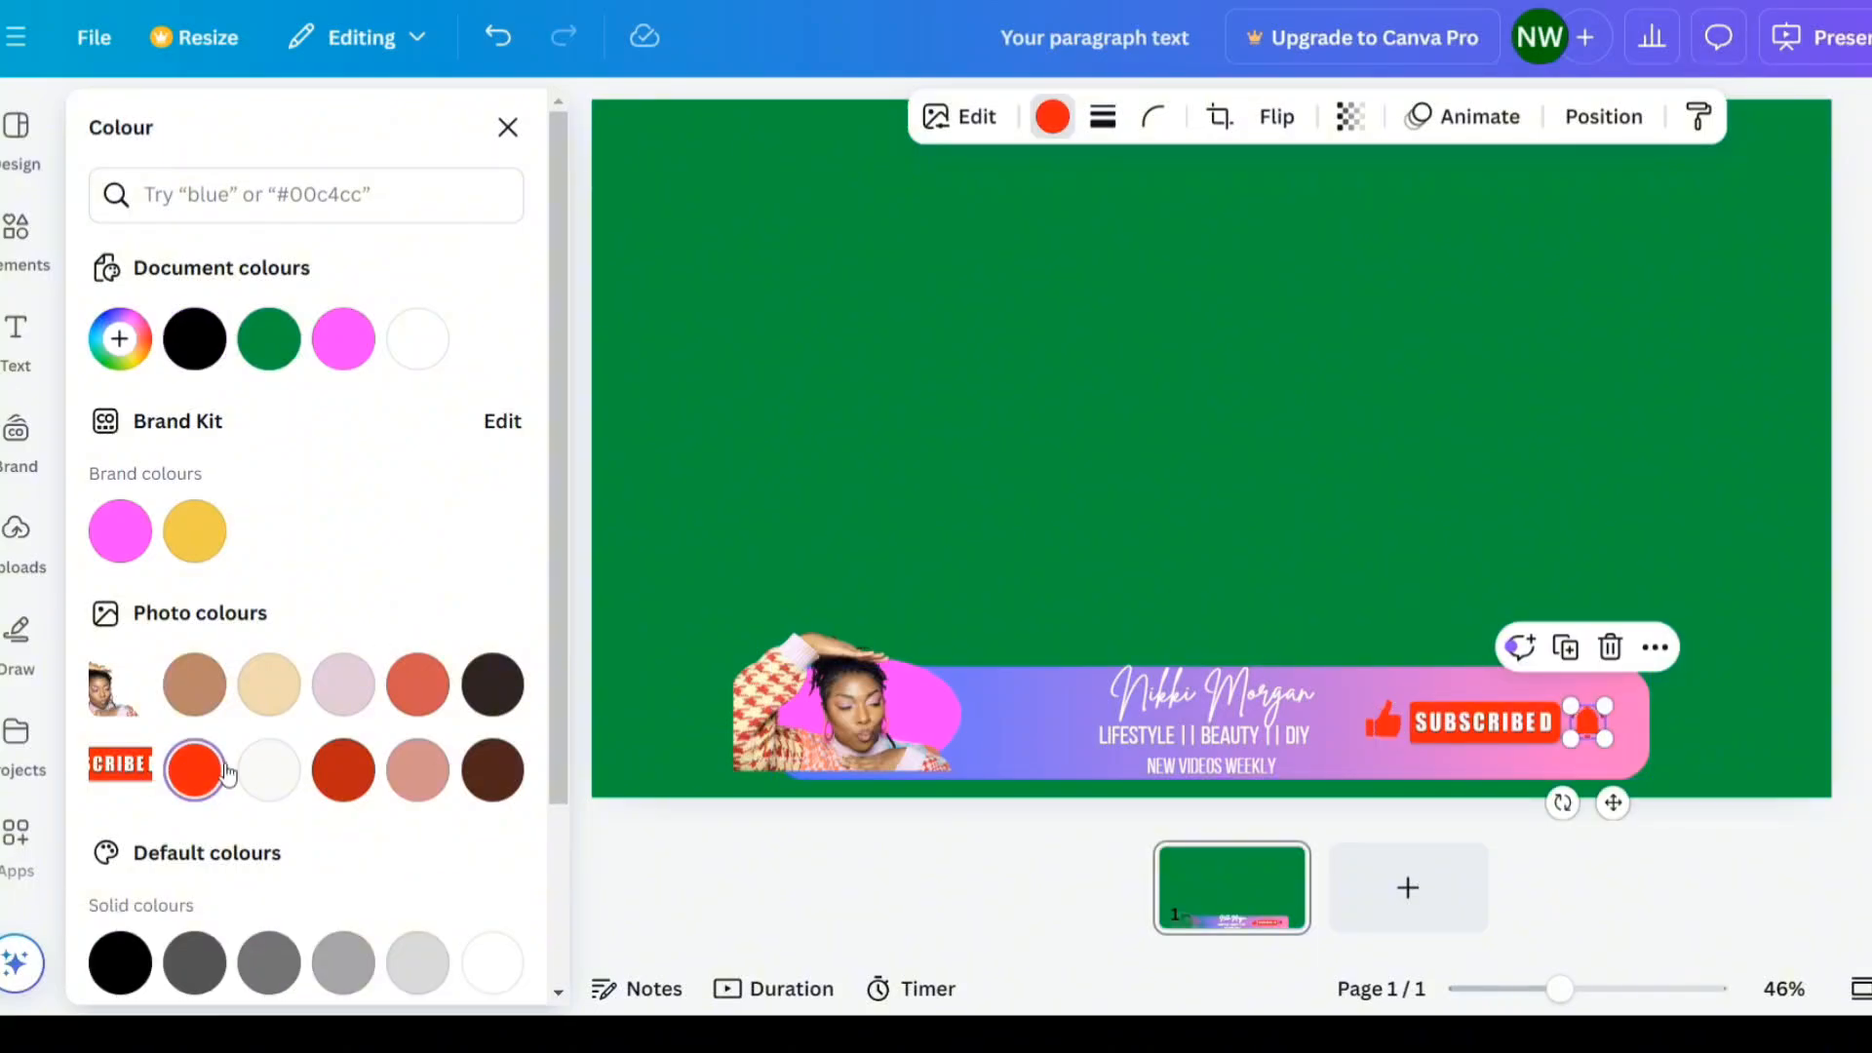
- Search the elements for "pointer" graphics and insert the pixelated hand cursor
click(247, 194)
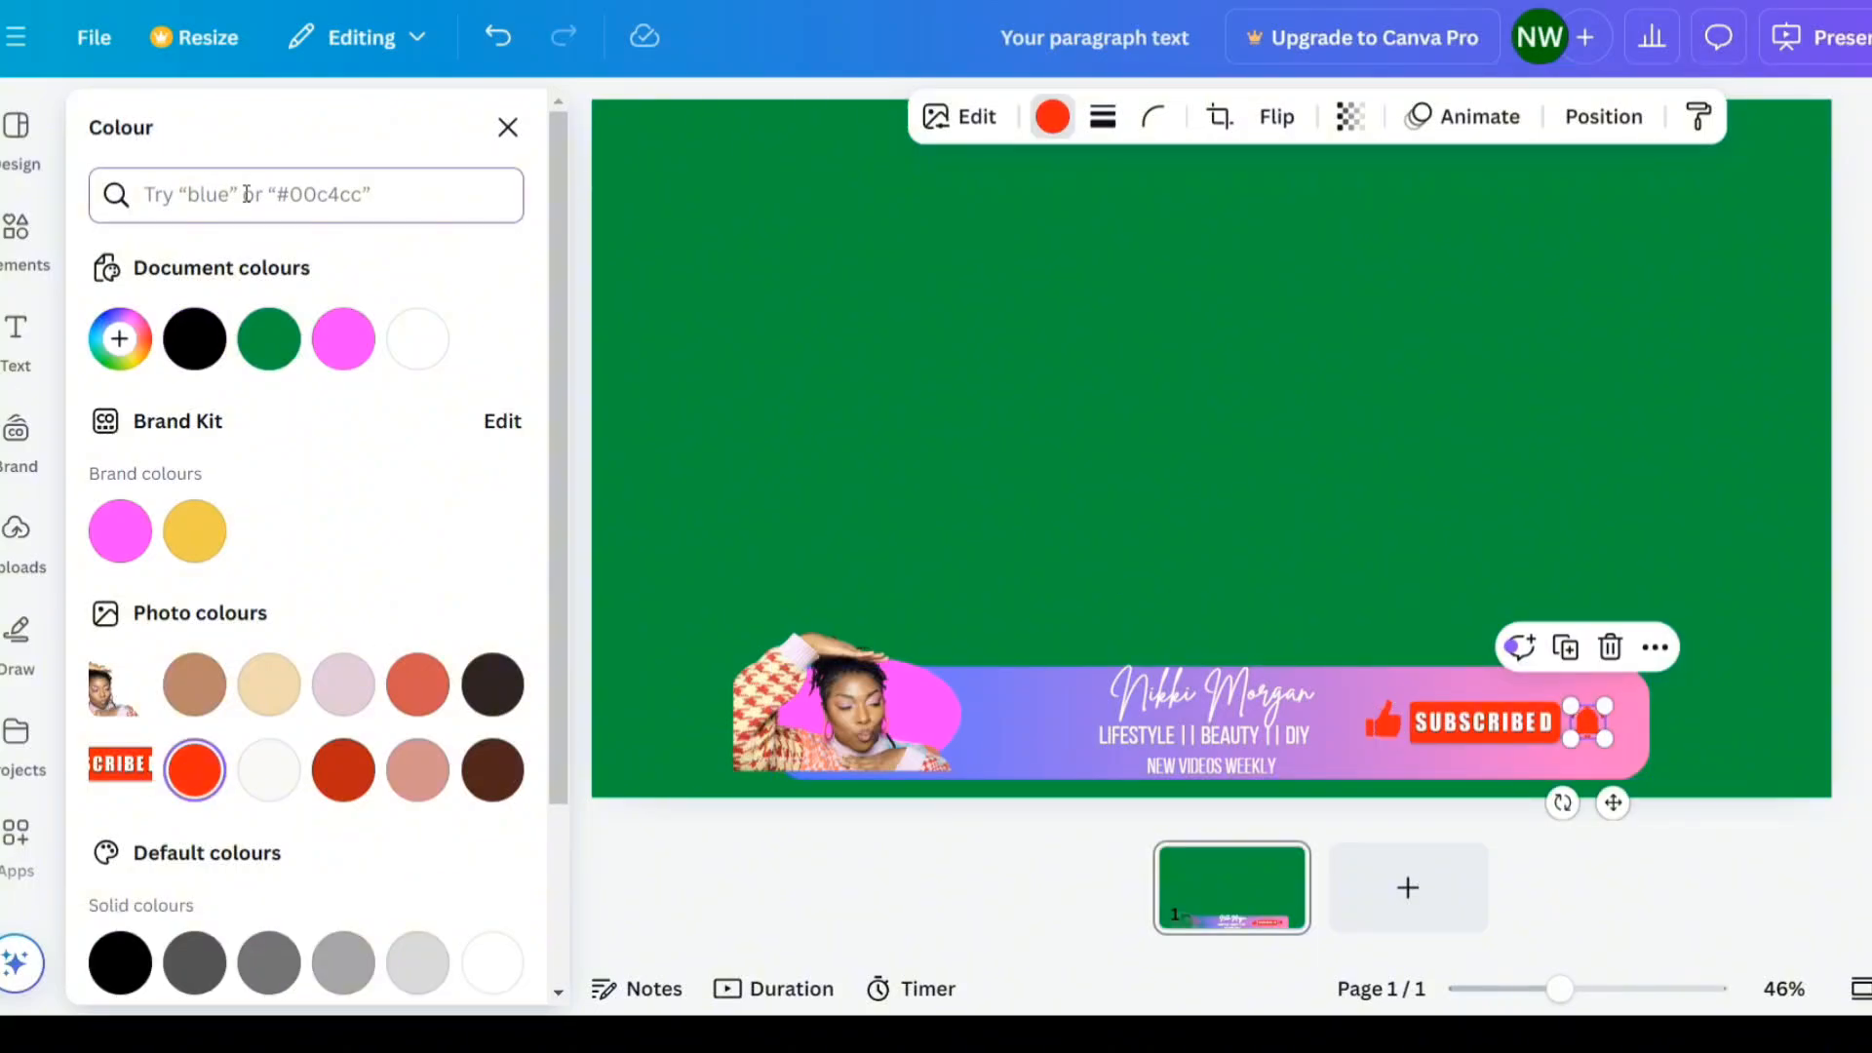
click(16, 226)
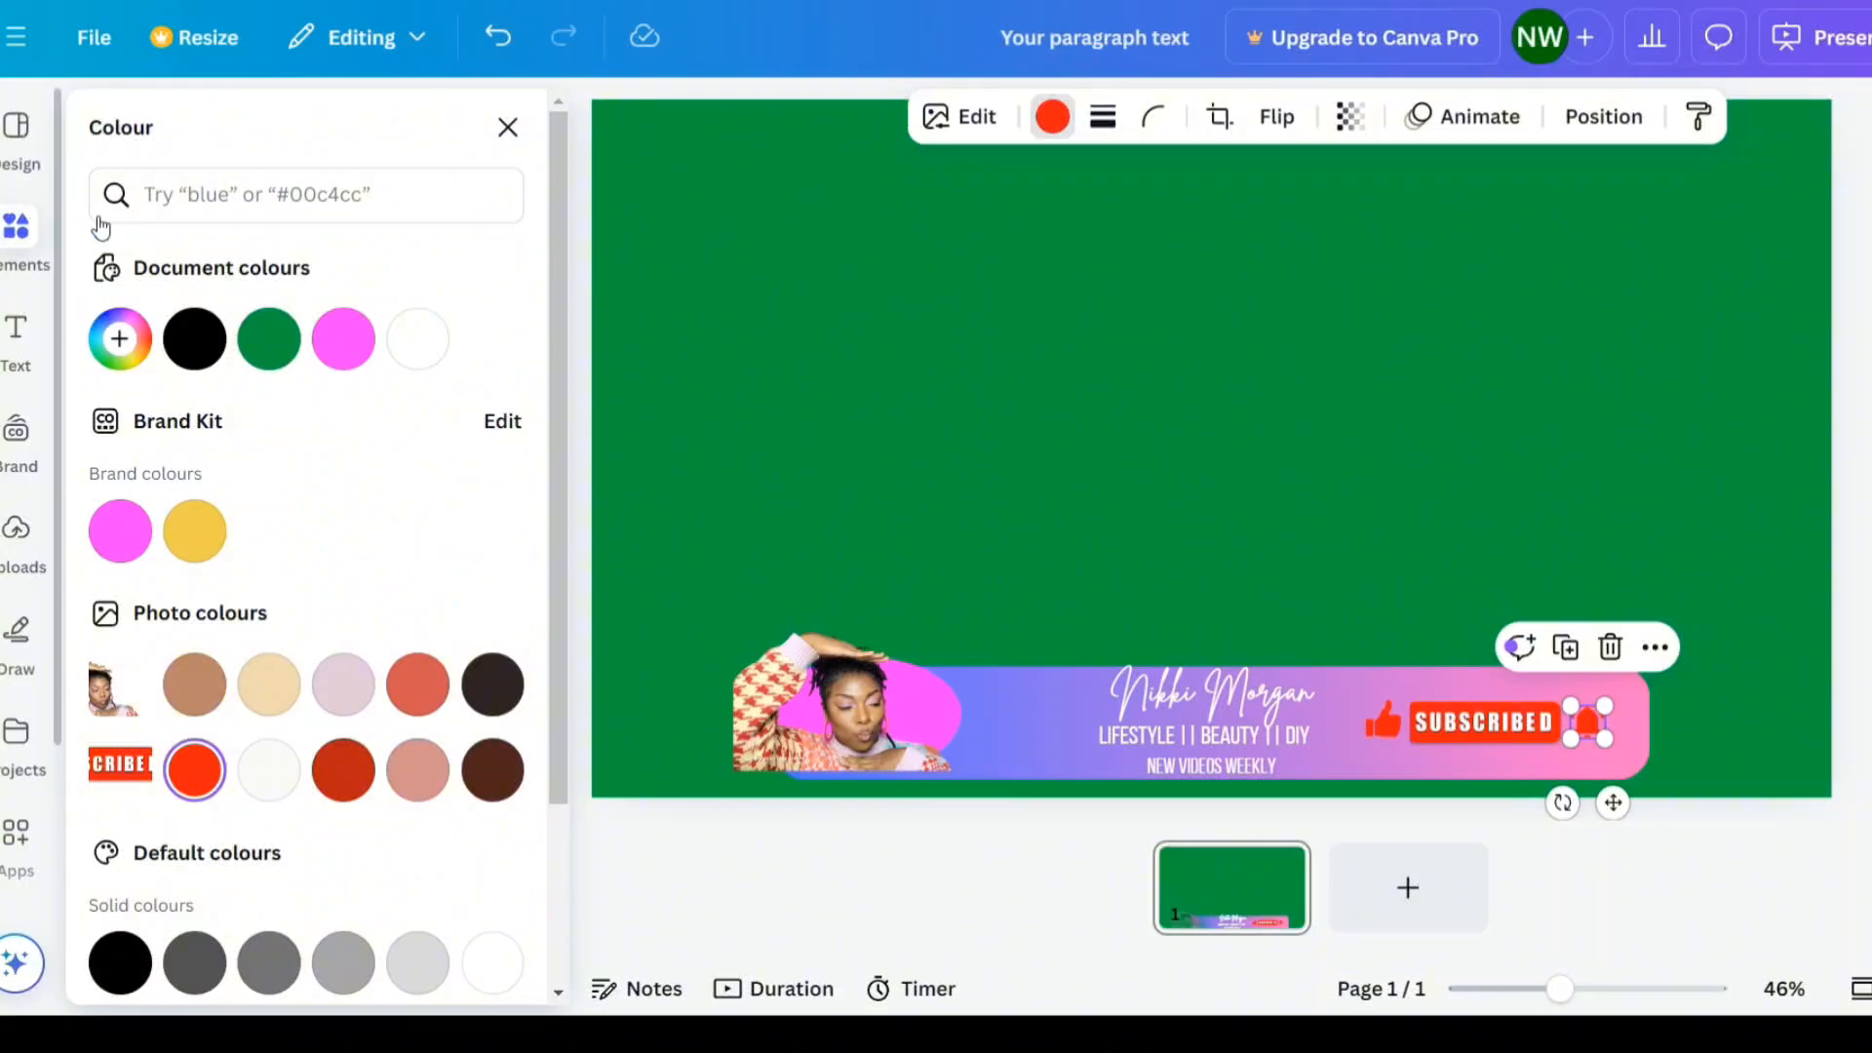
click(331, 136)
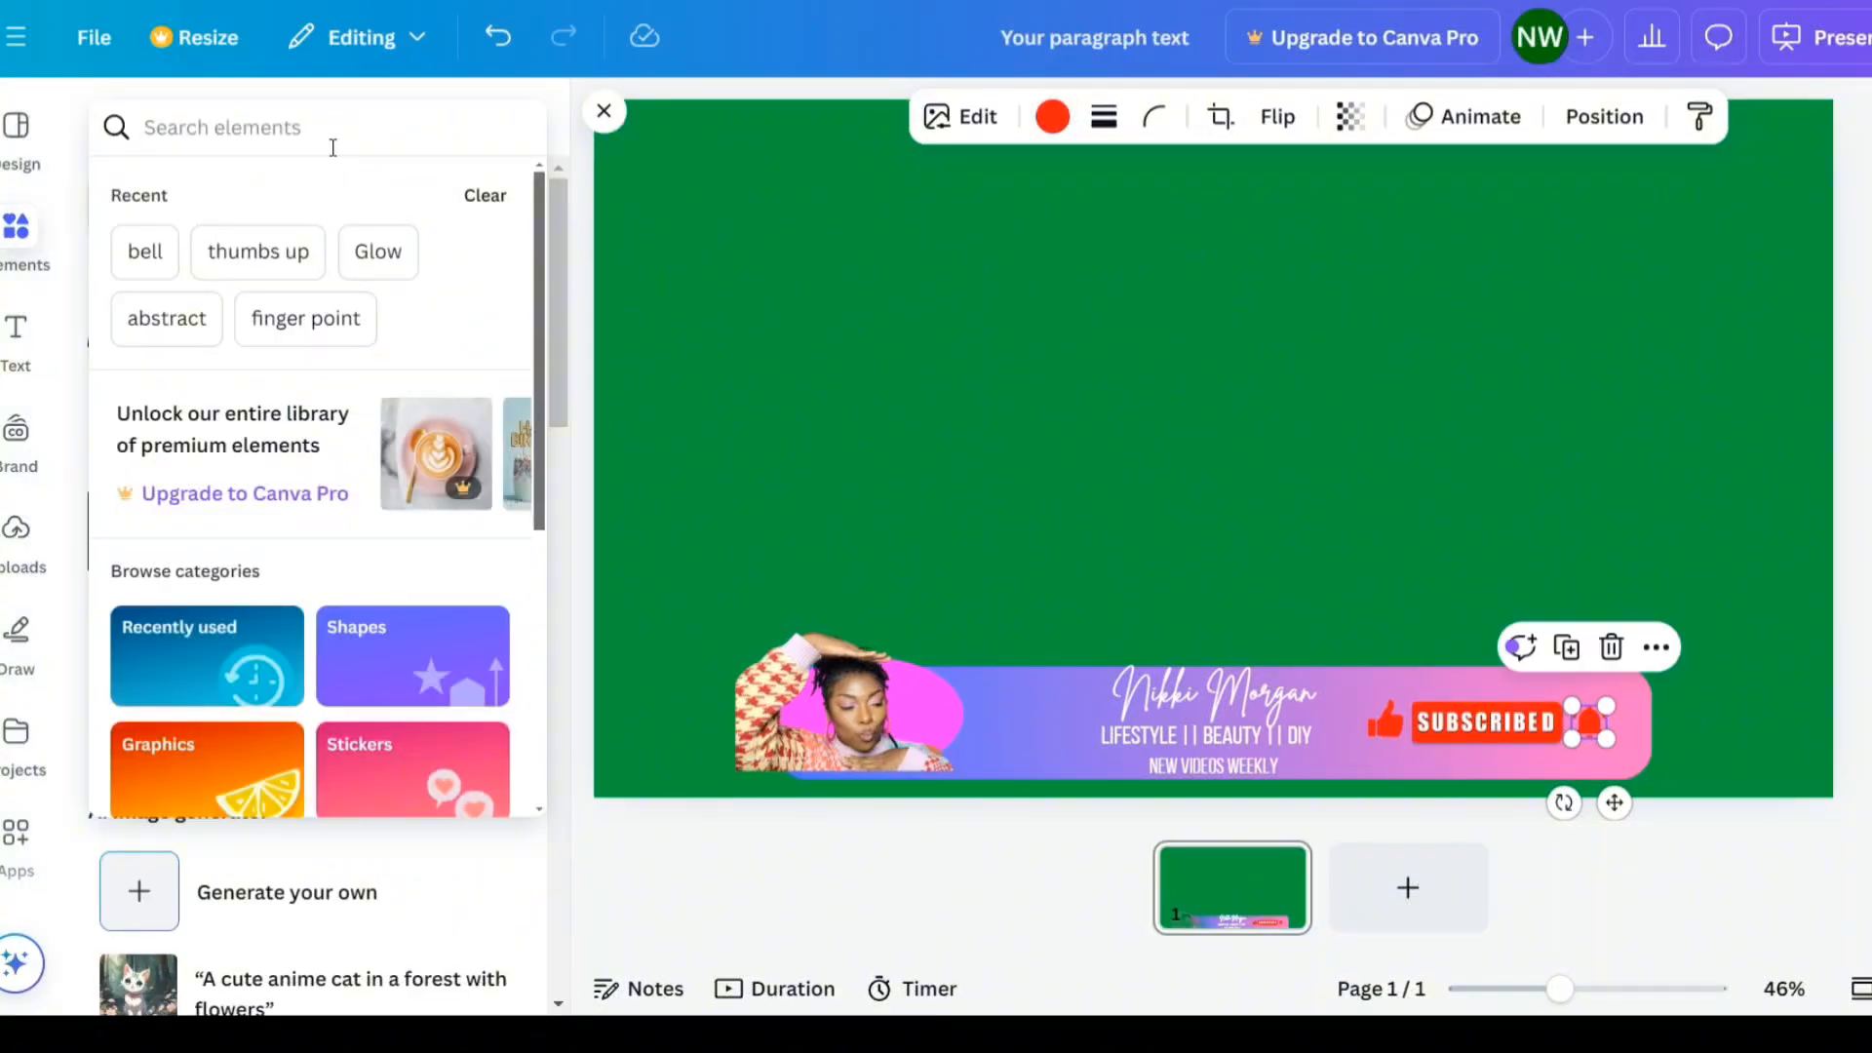
text(pointer)
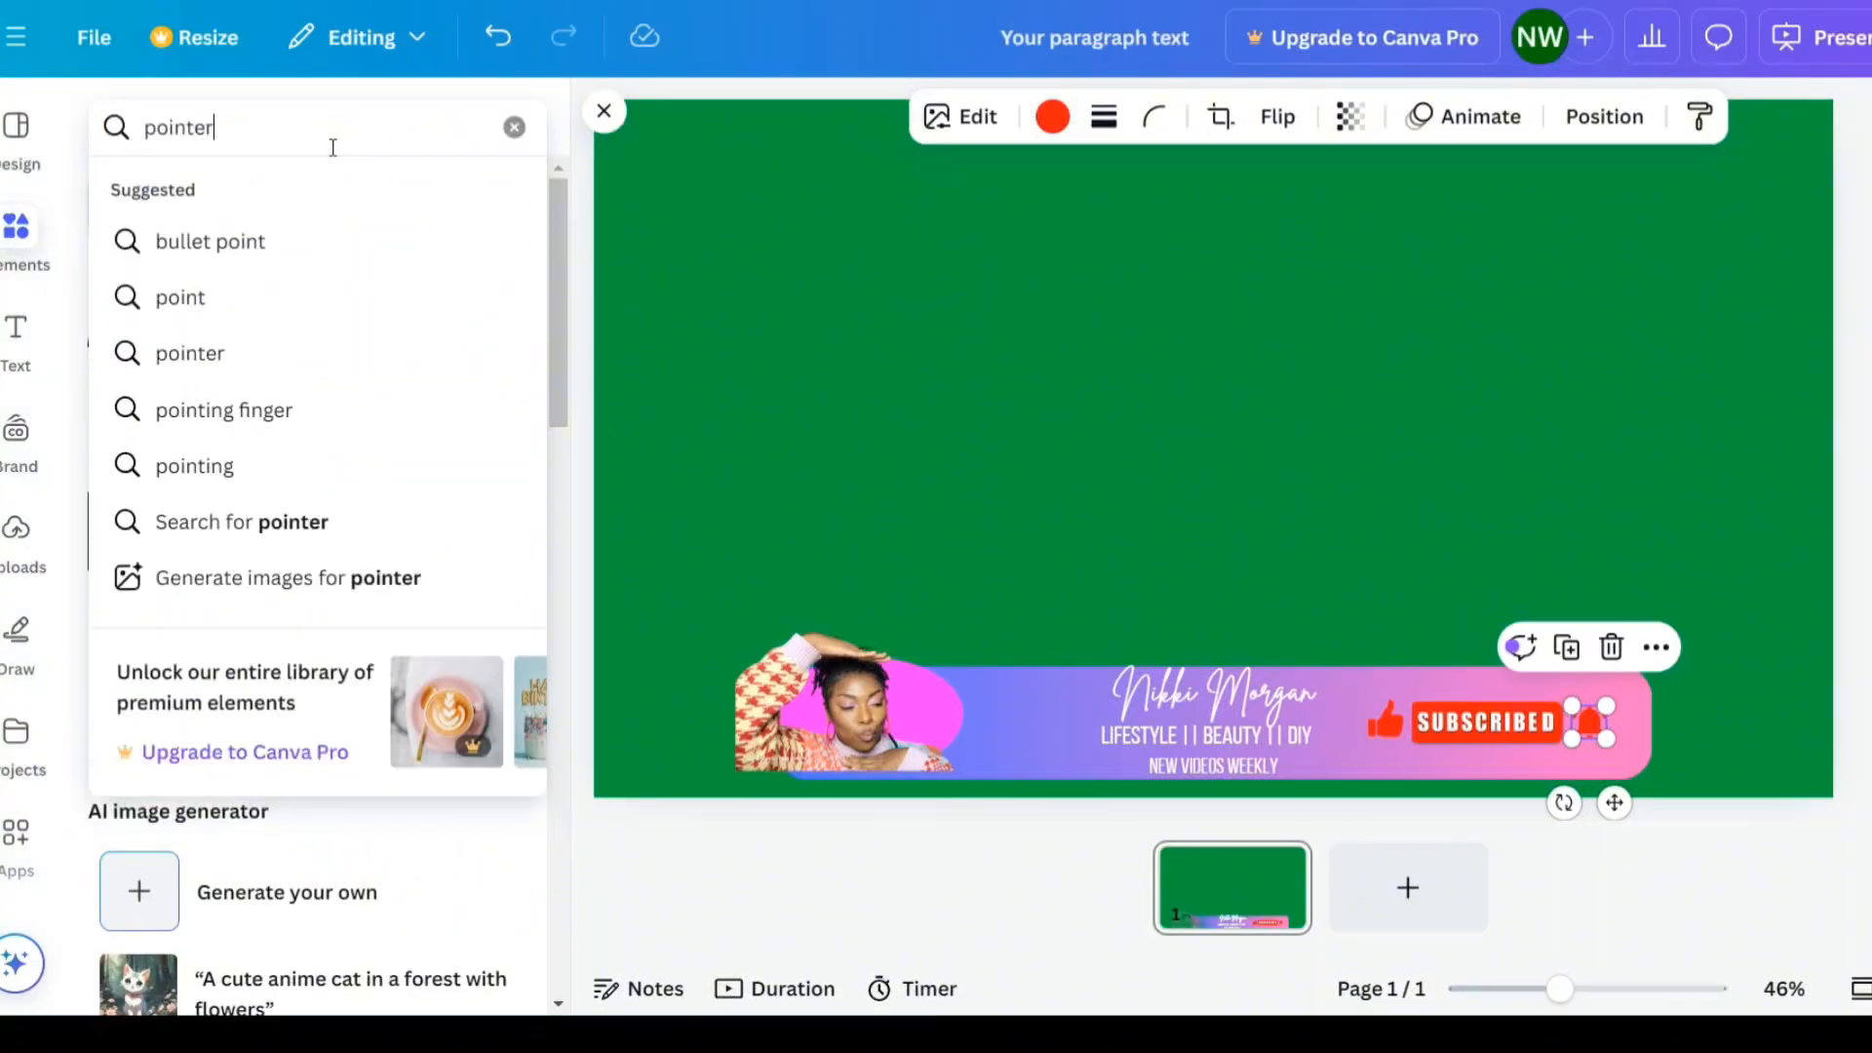
key(Return)
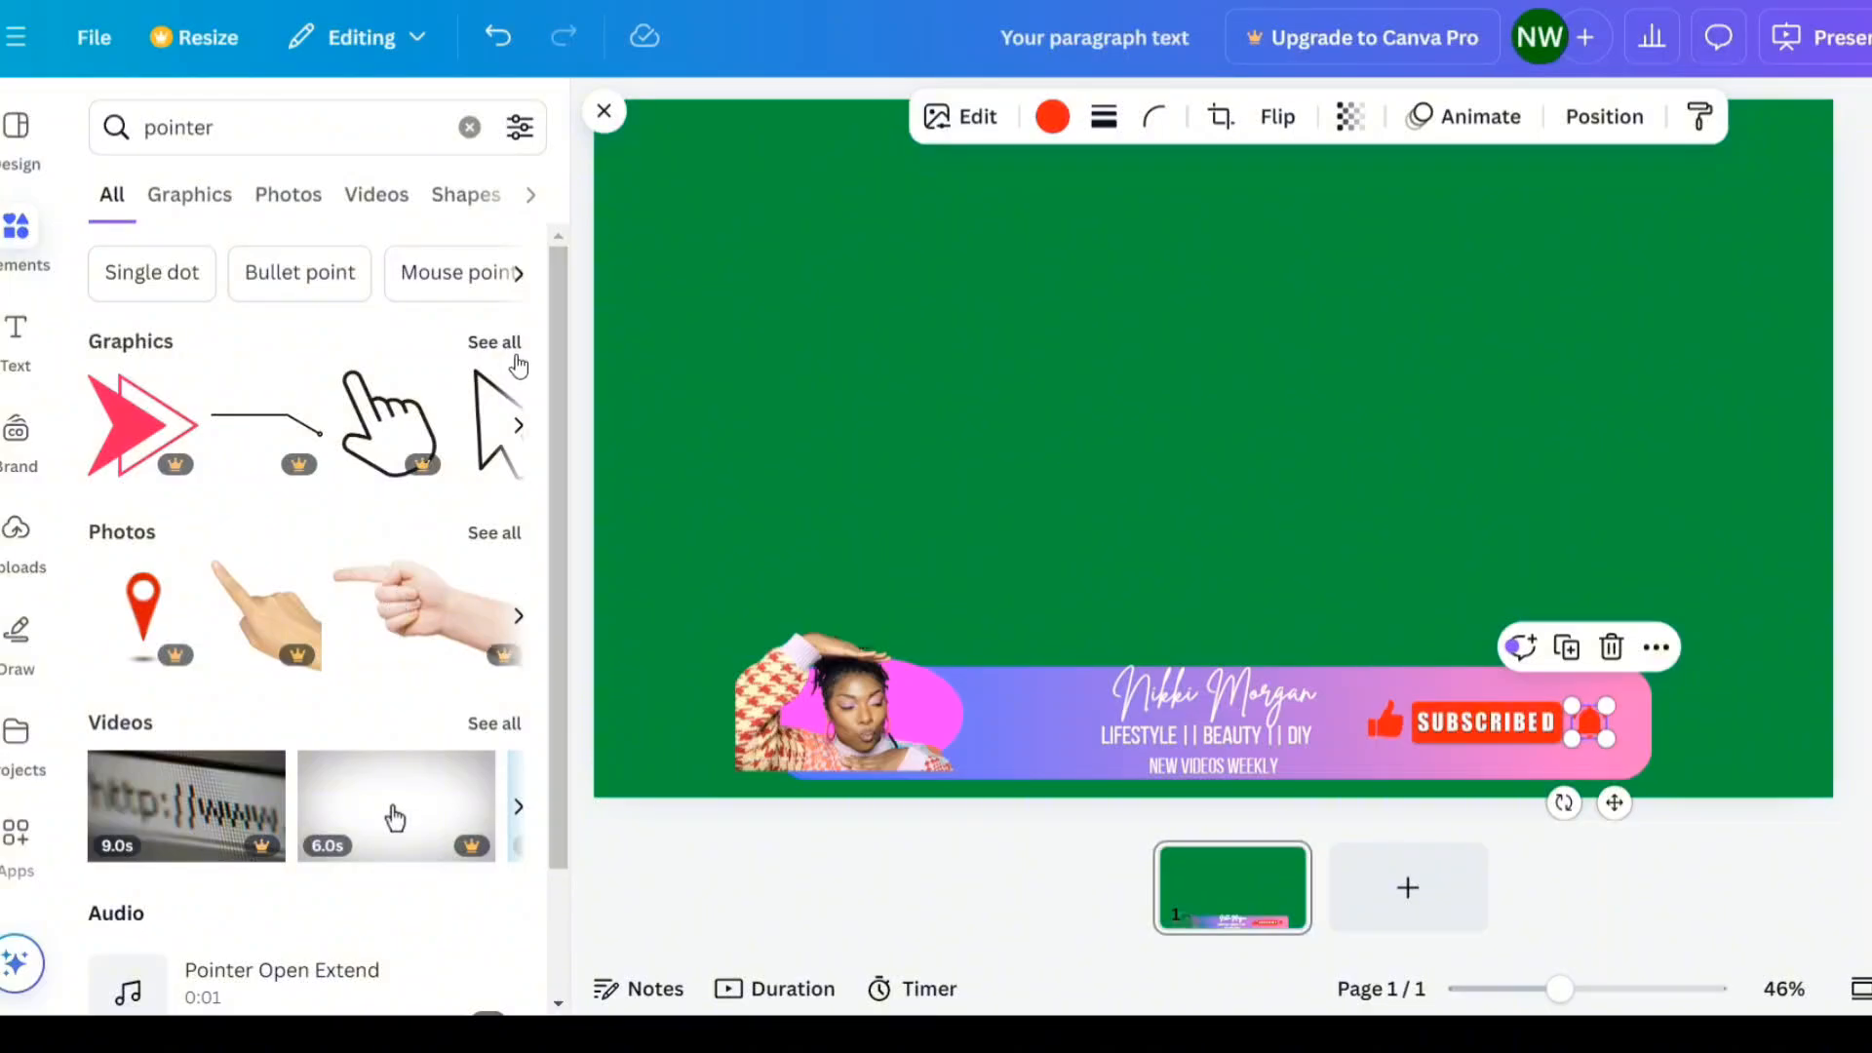
click(506, 346)
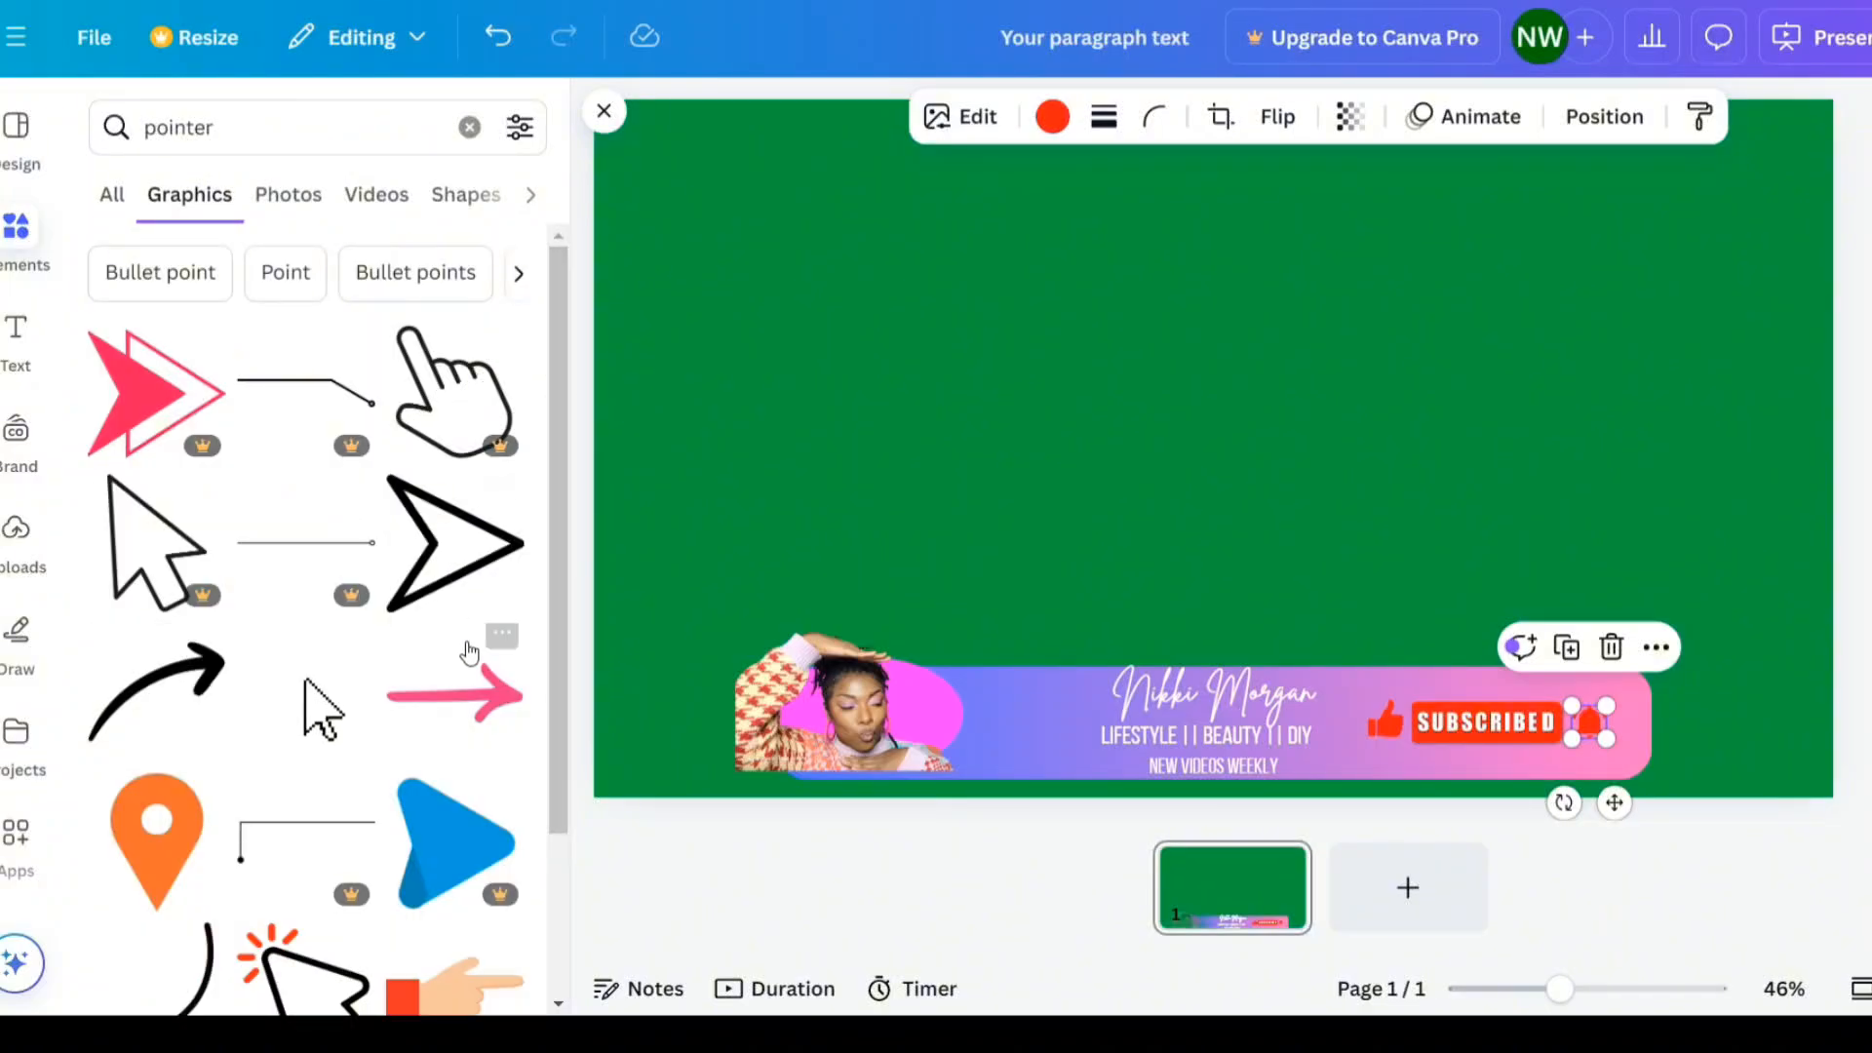
scroll(441, 673, down, 3)
scroll(441, 672, down, 5)
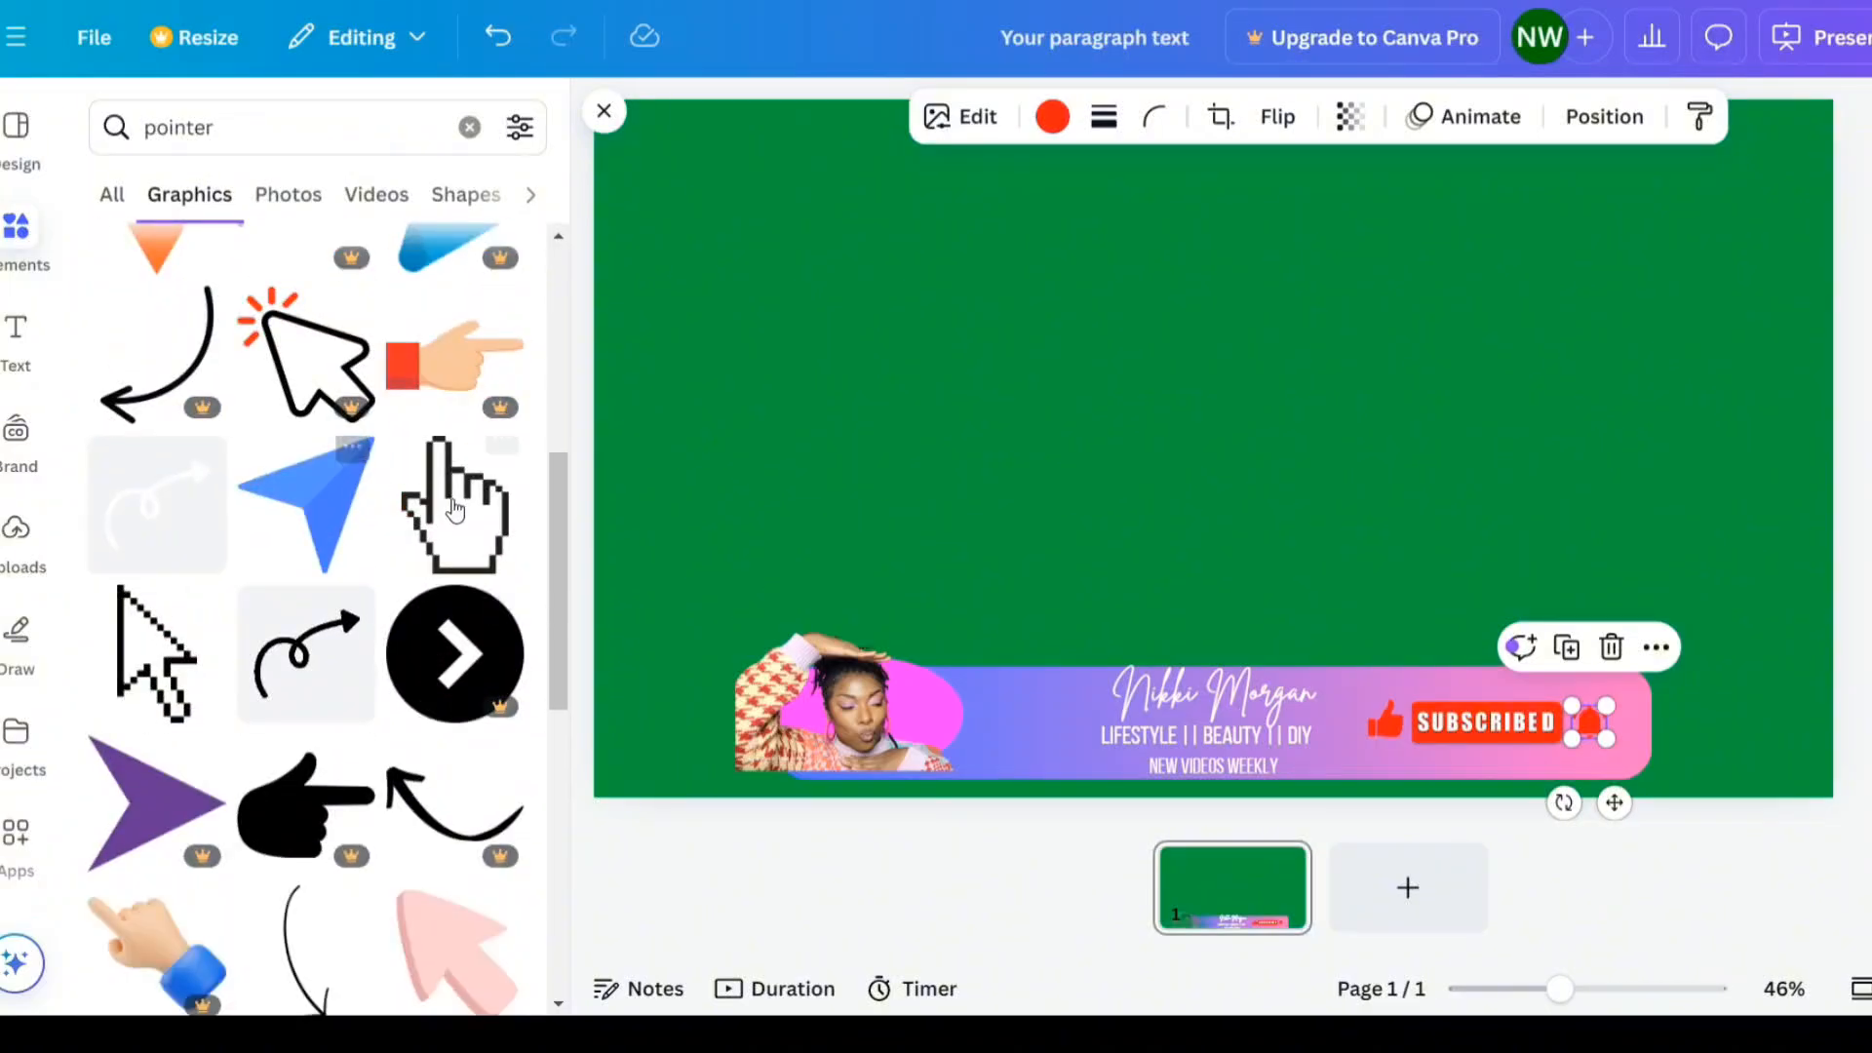
click(455, 510)
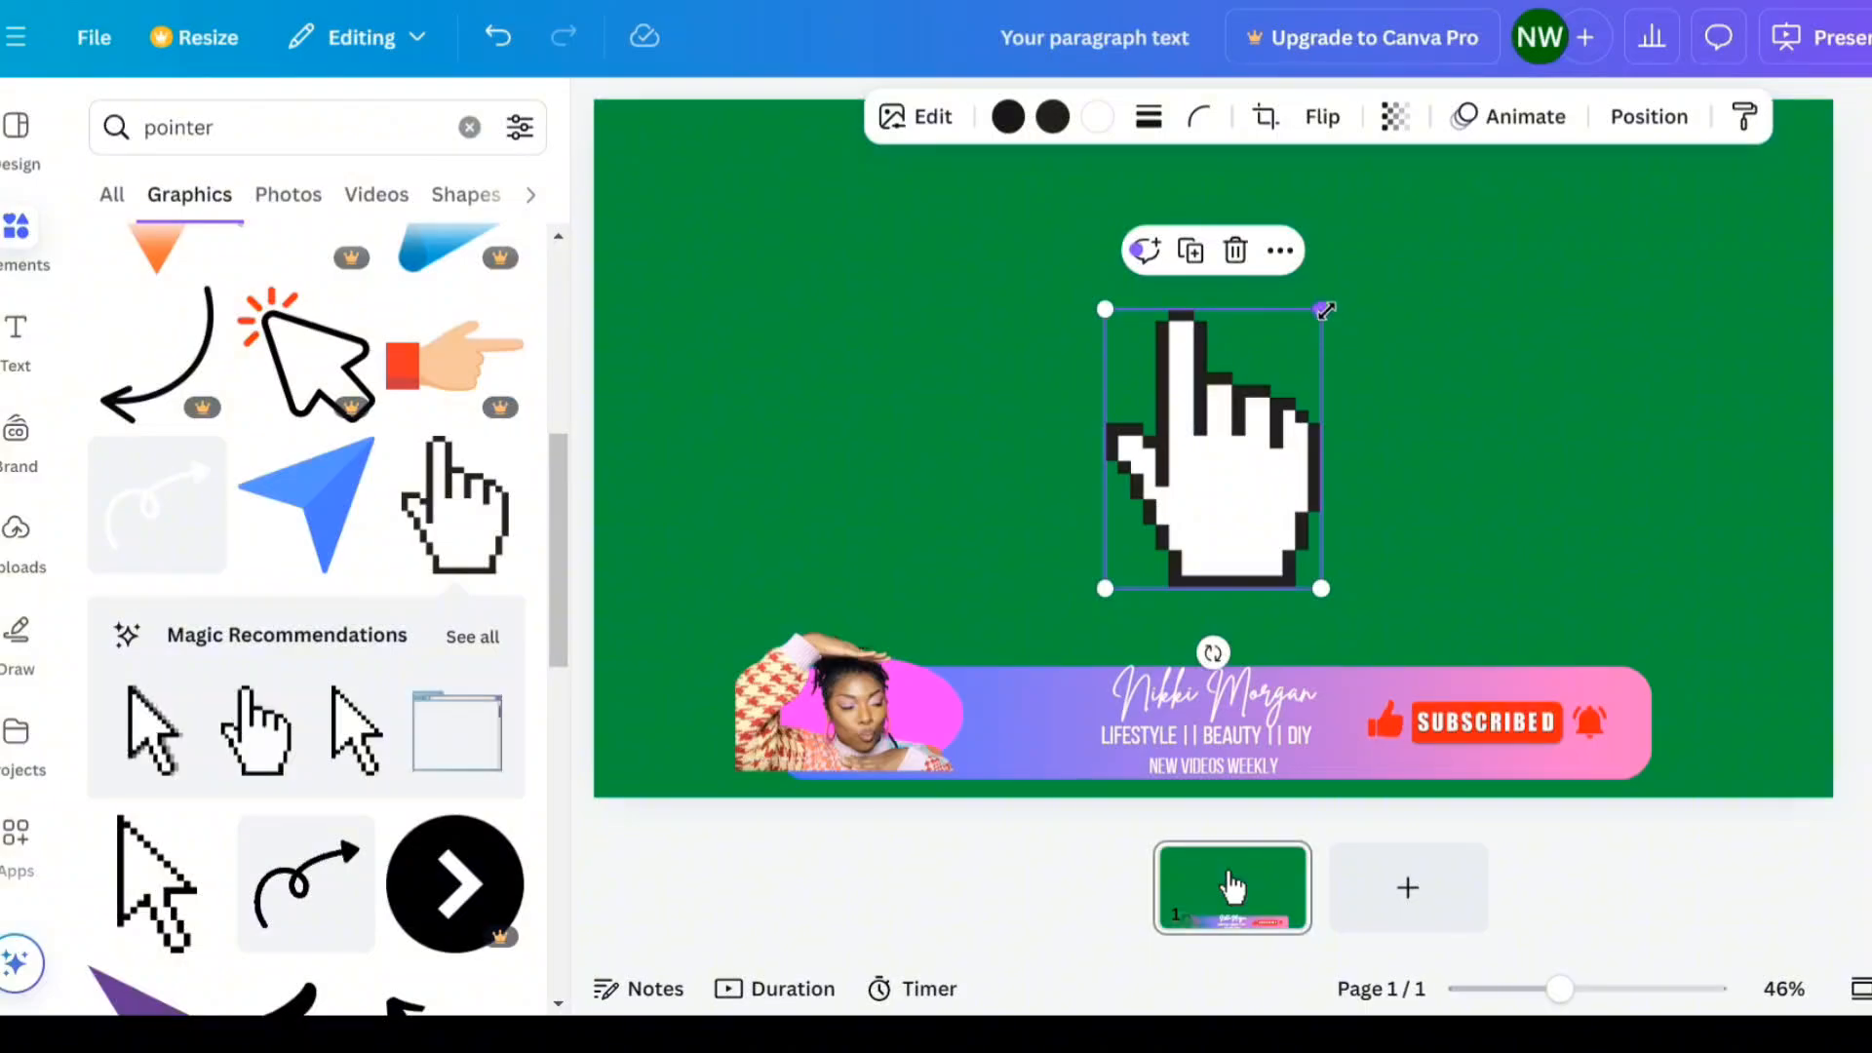
- Shrink the hand cursor and place it over the Subscribed button, then close the side panel
drag(1320, 305, 1470, 765)
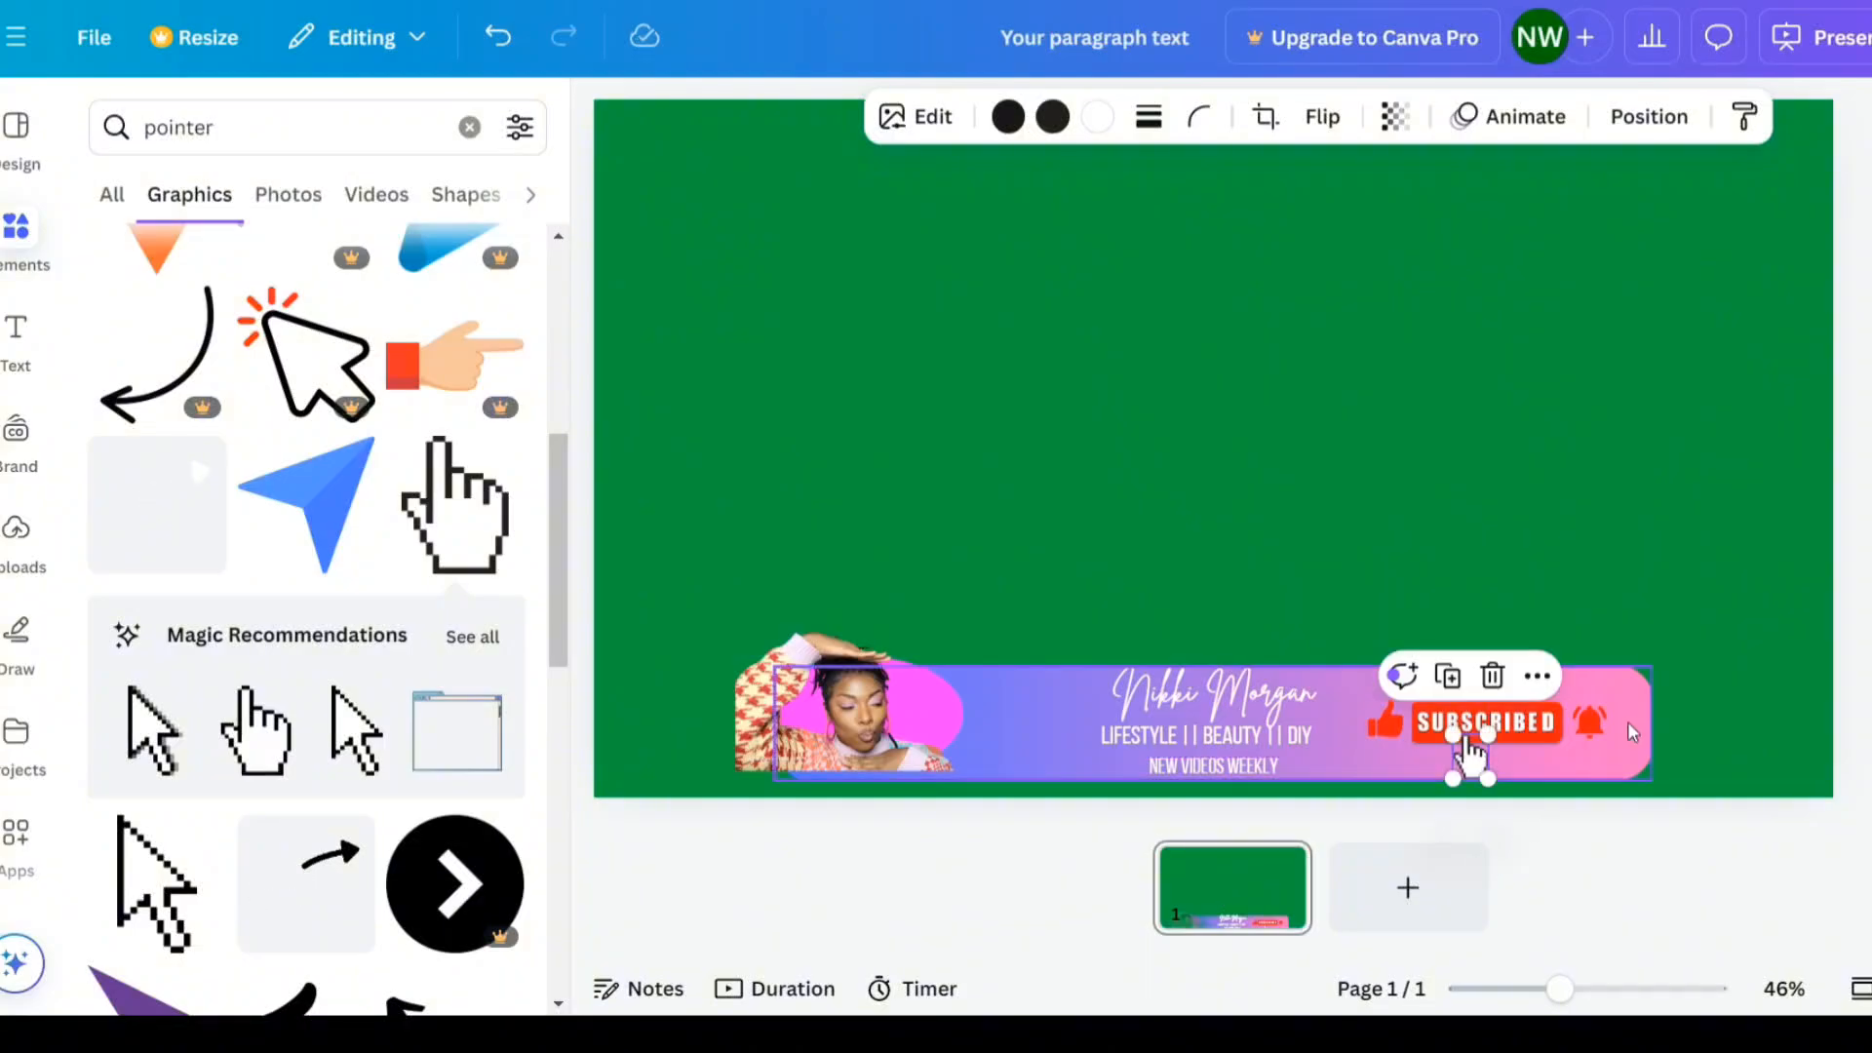
click(1624, 531)
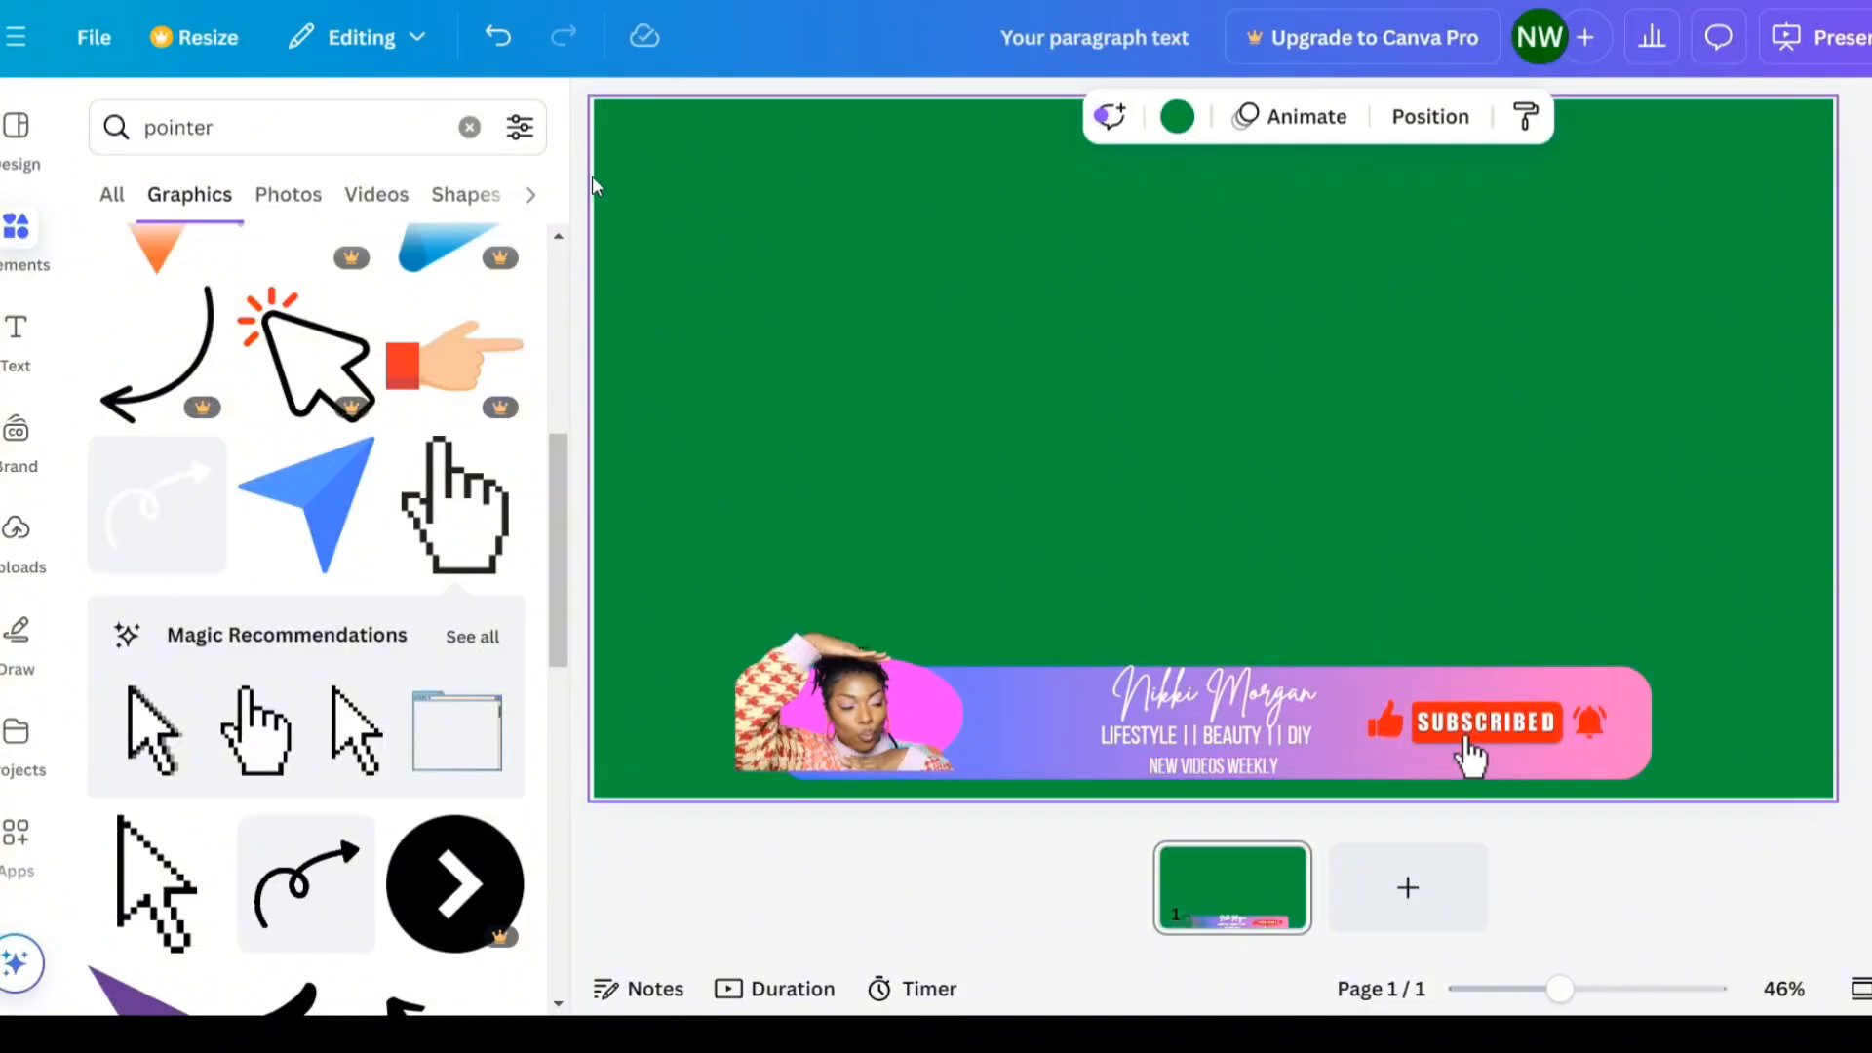
click(598, 117)
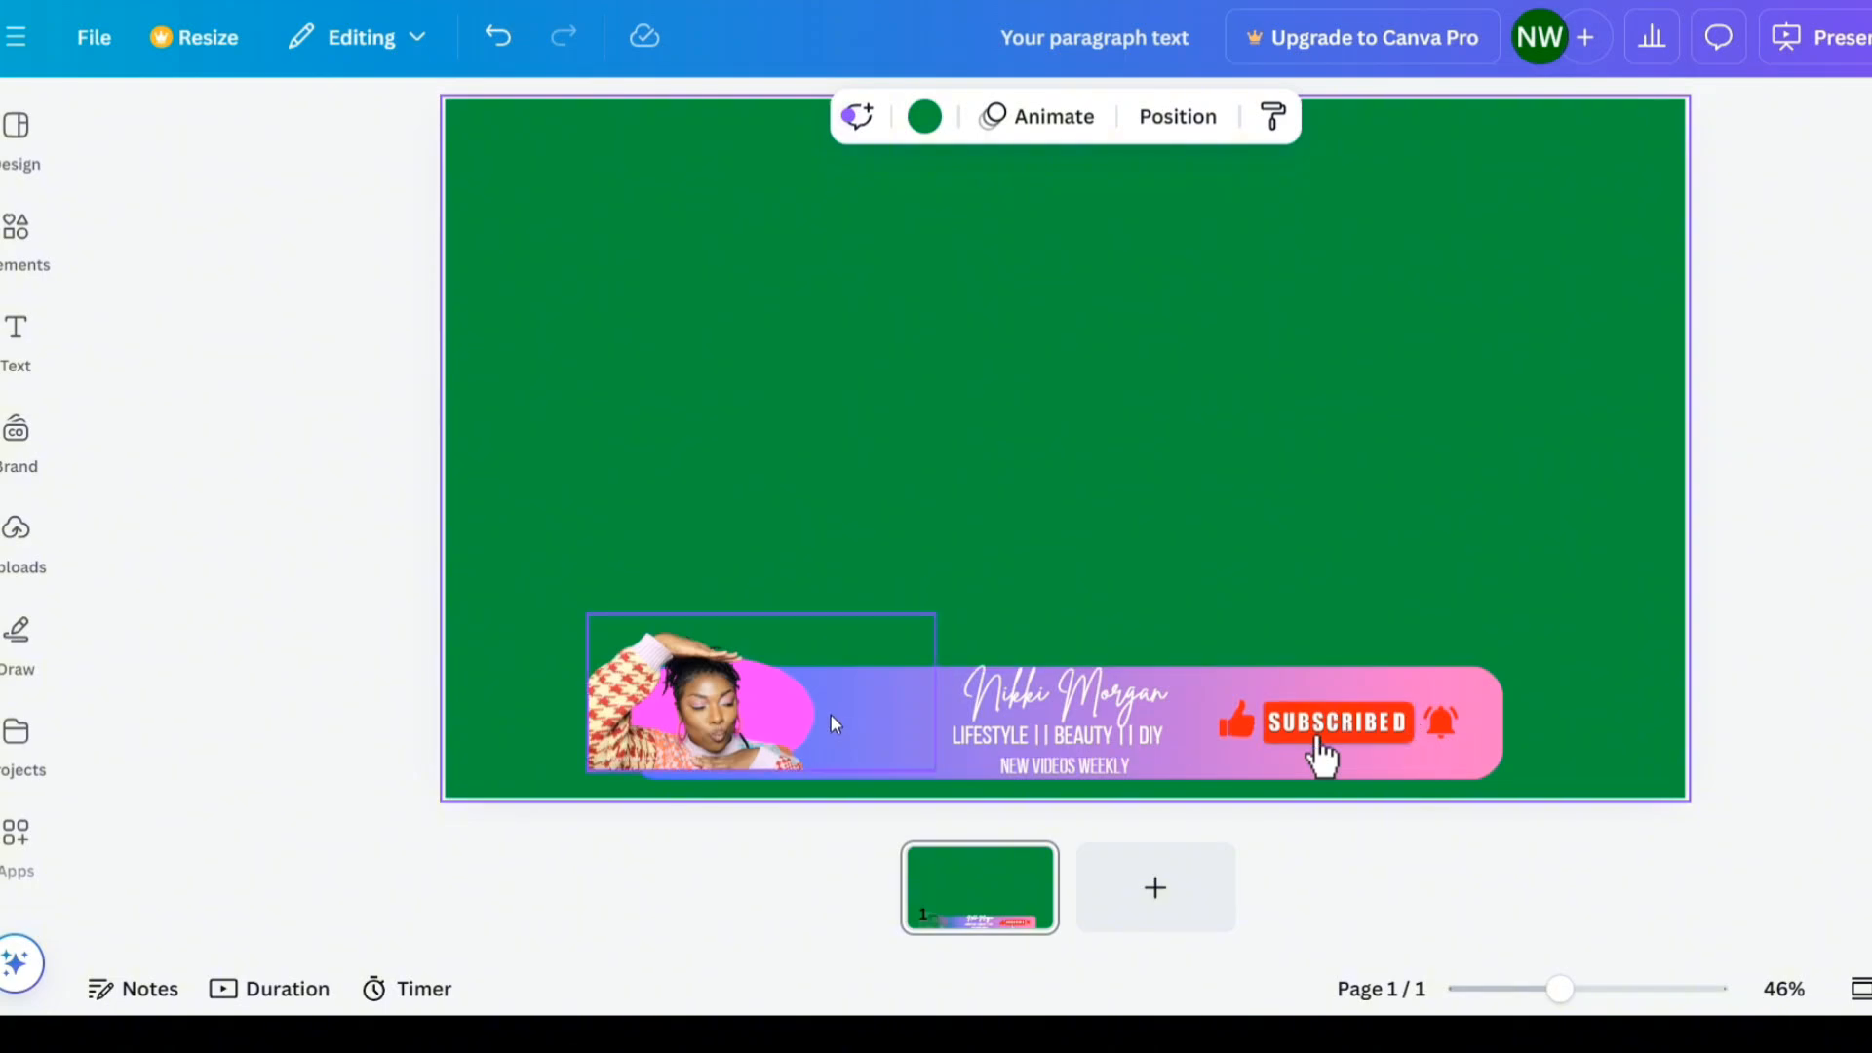
- Open the layers list, select every banner layer except the green background, and group them
click(943, 729)
right_click(946, 729)
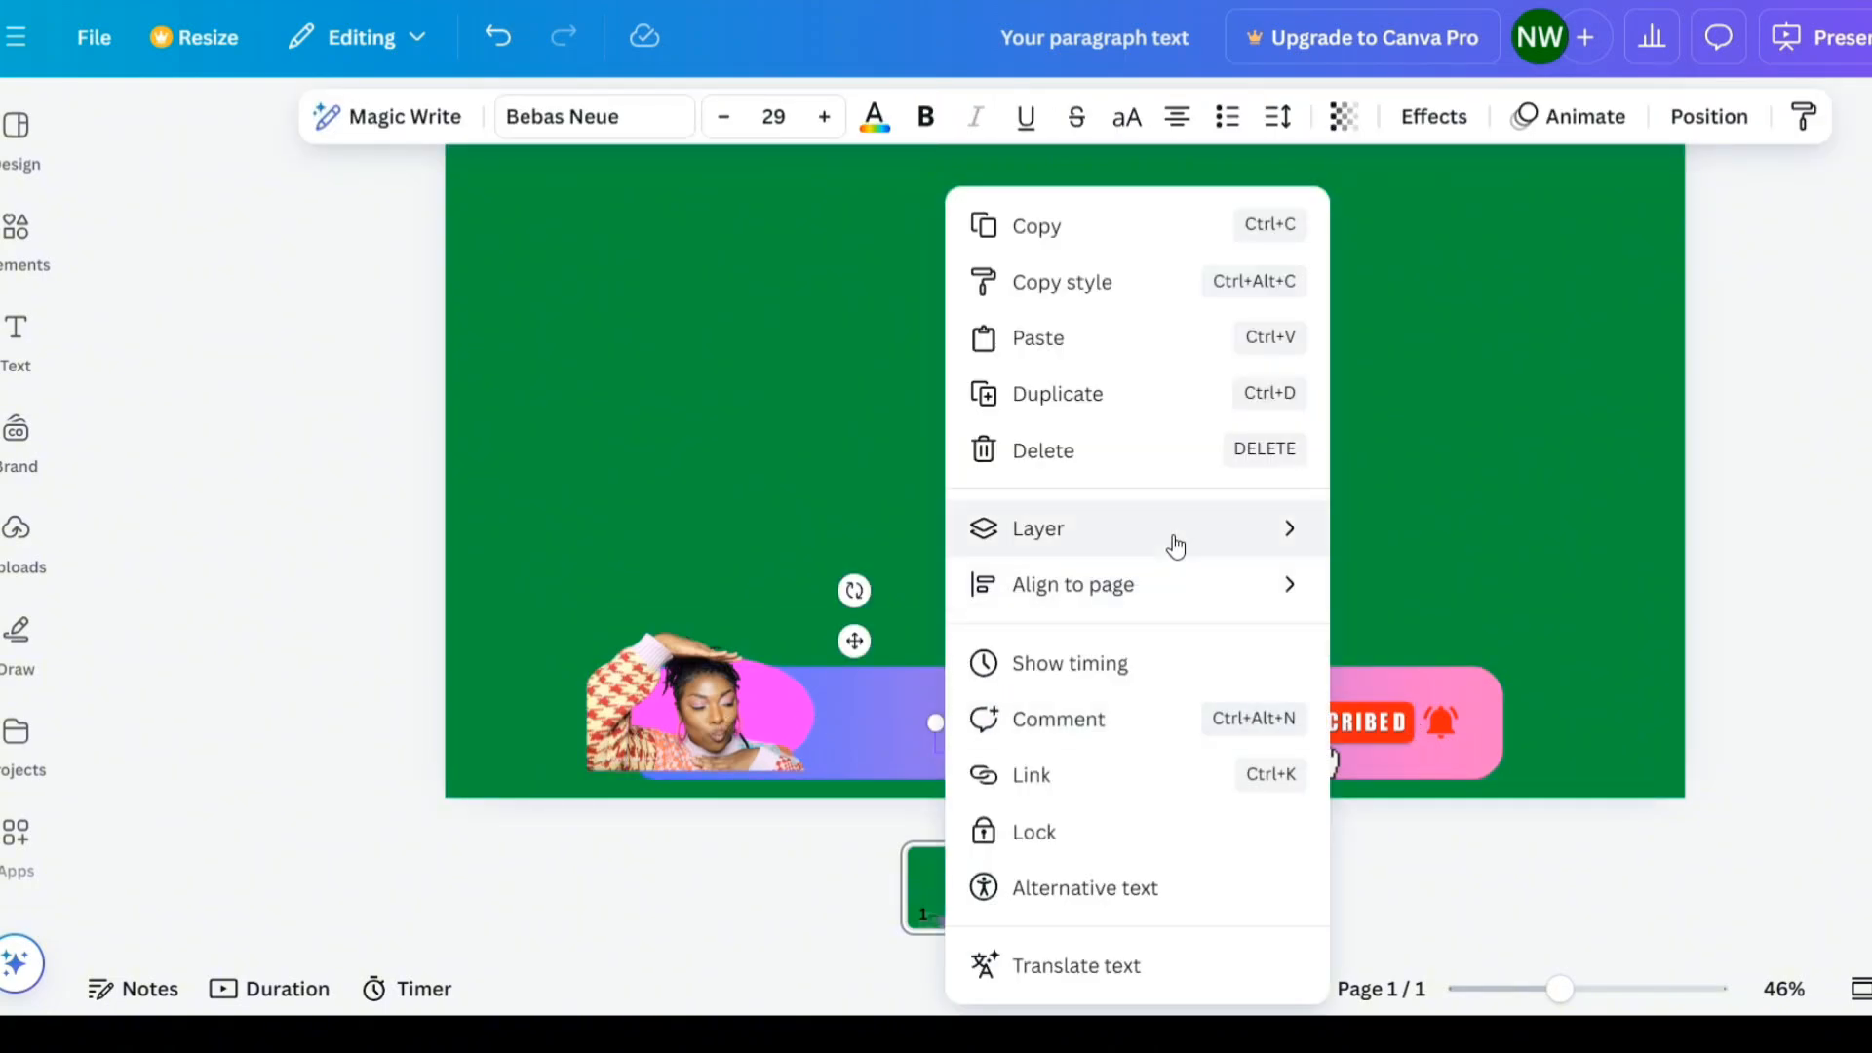
mouse_move(1173, 543)
click(1523, 797)
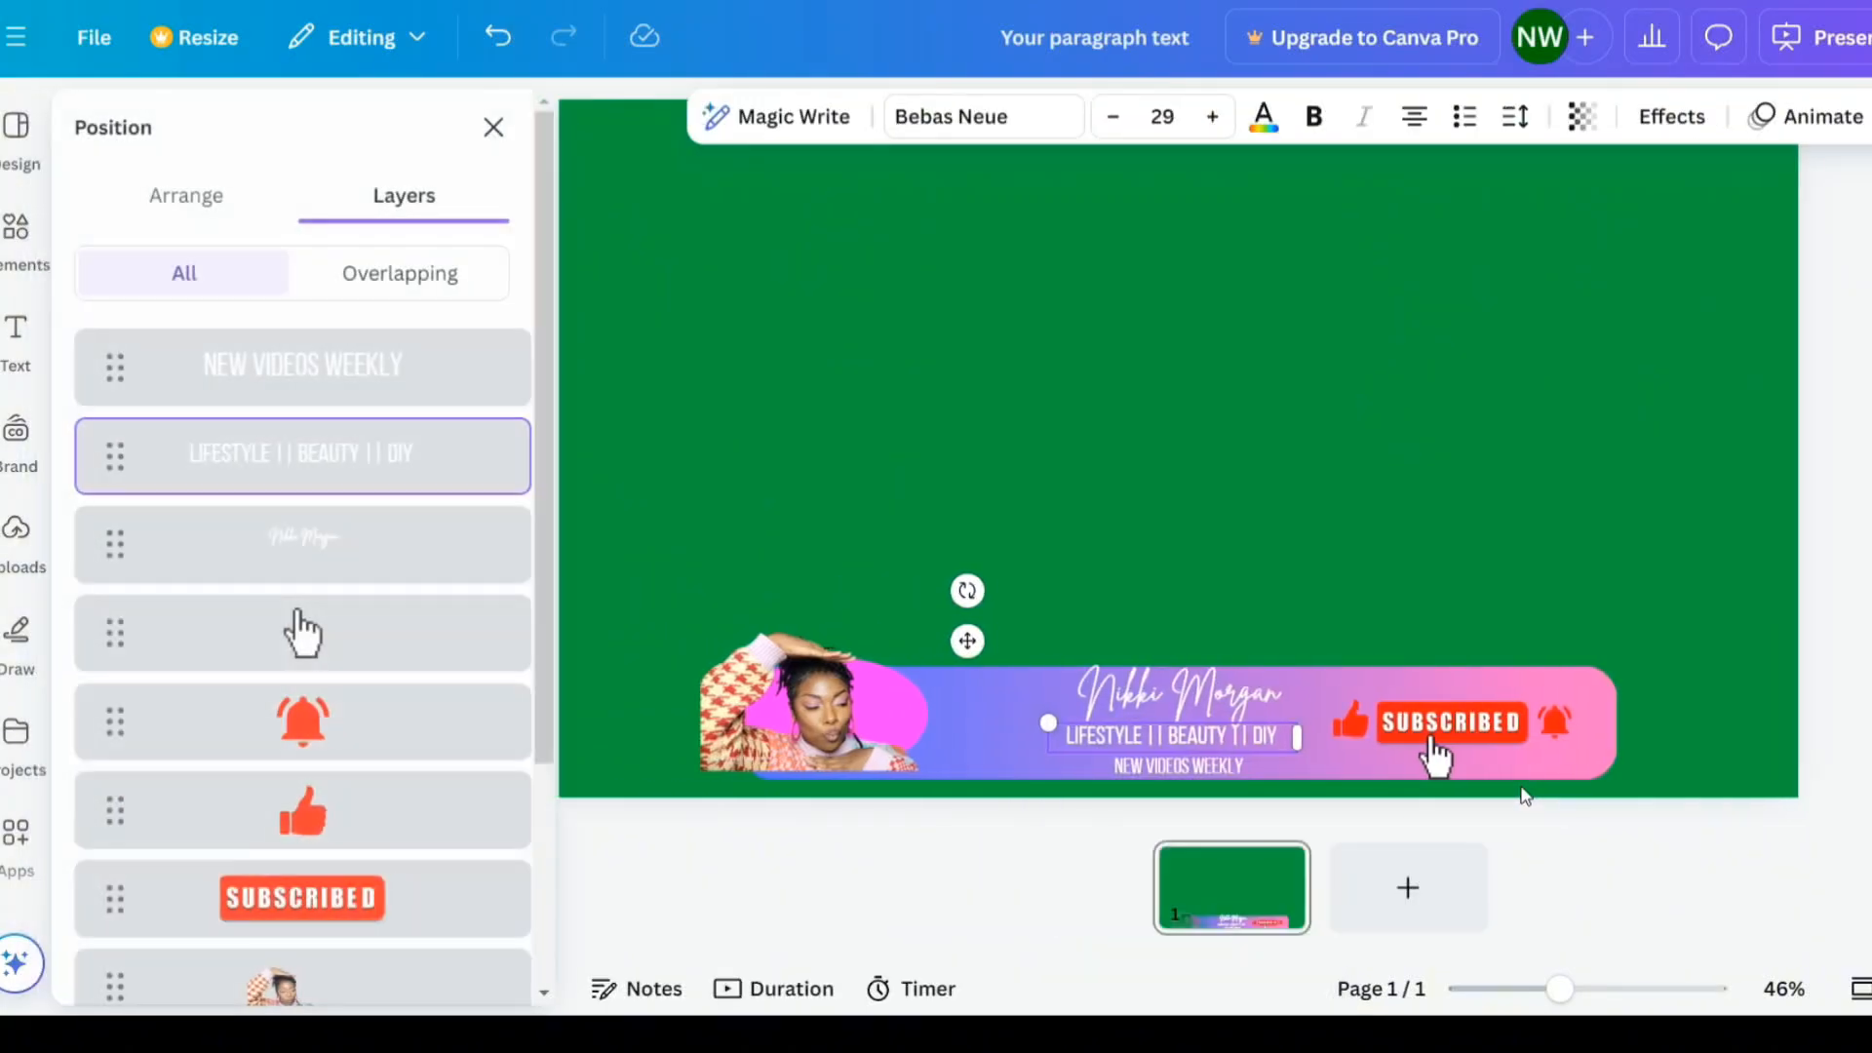
click(414, 375)
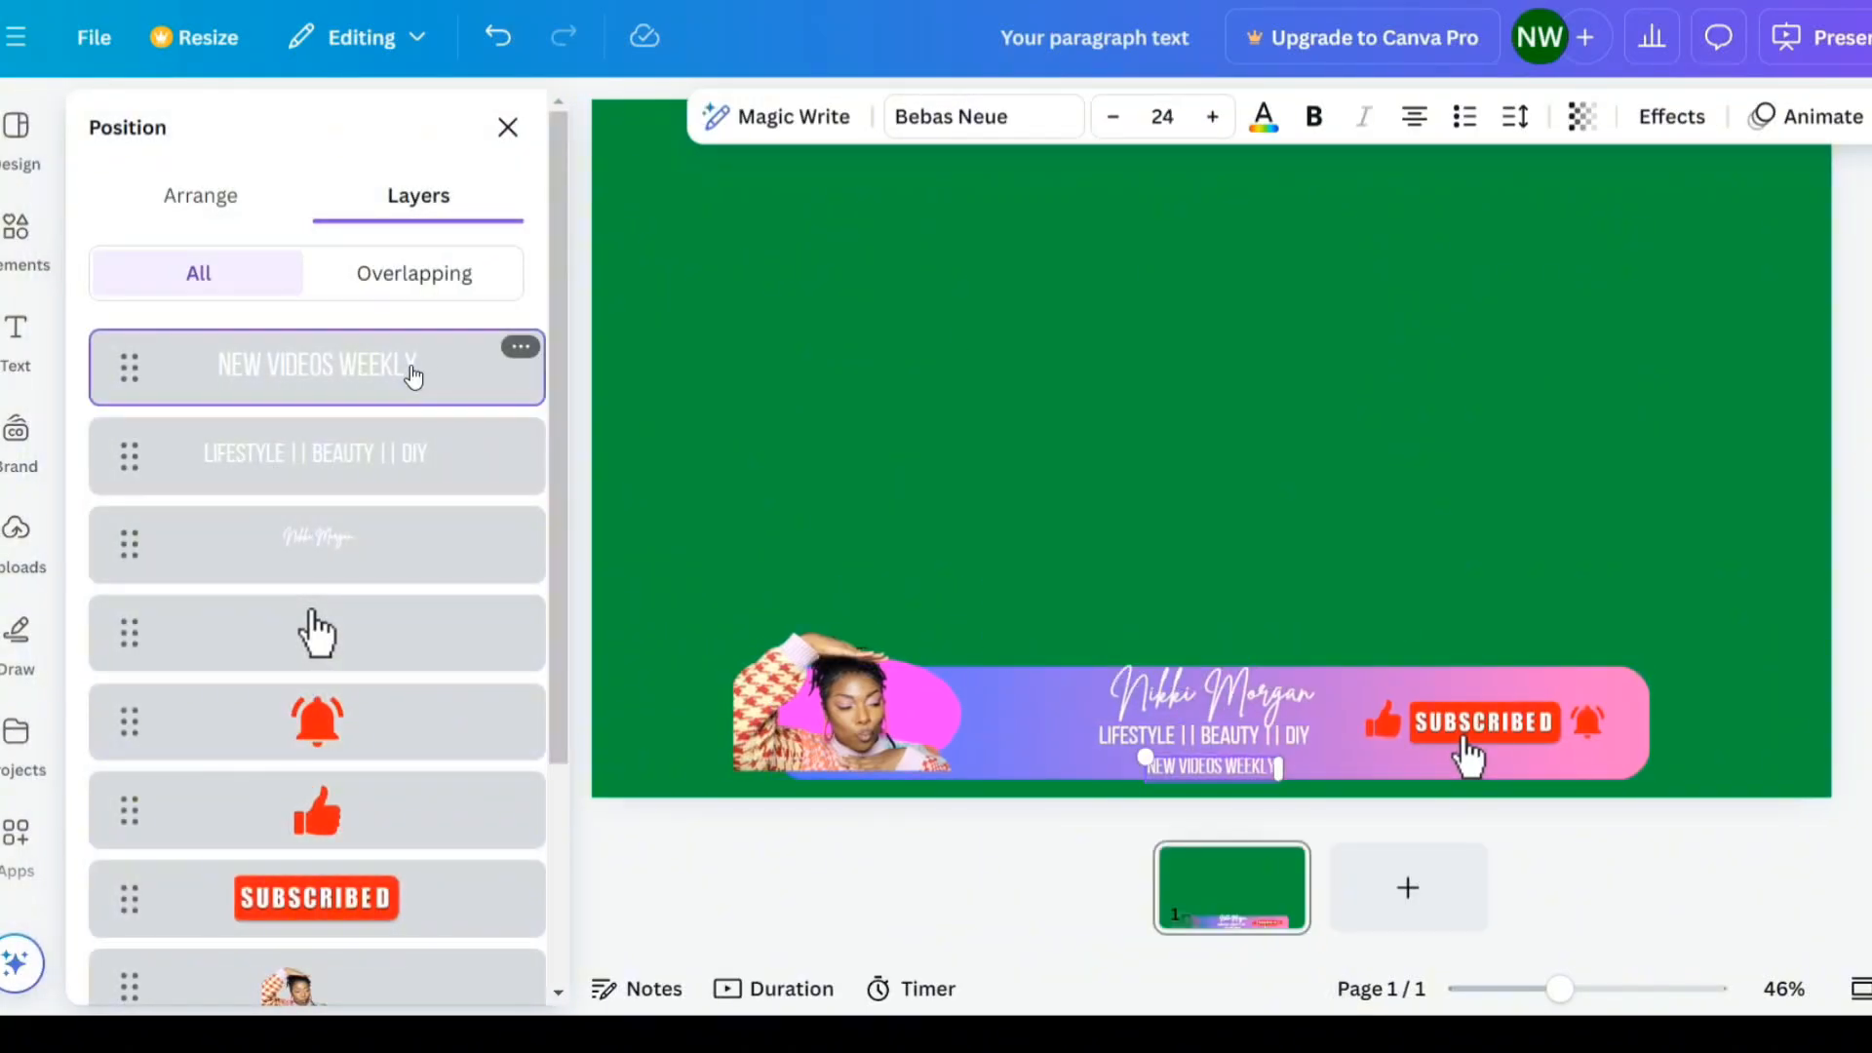
shift+click(444, 460)
shift+click(423, 535)
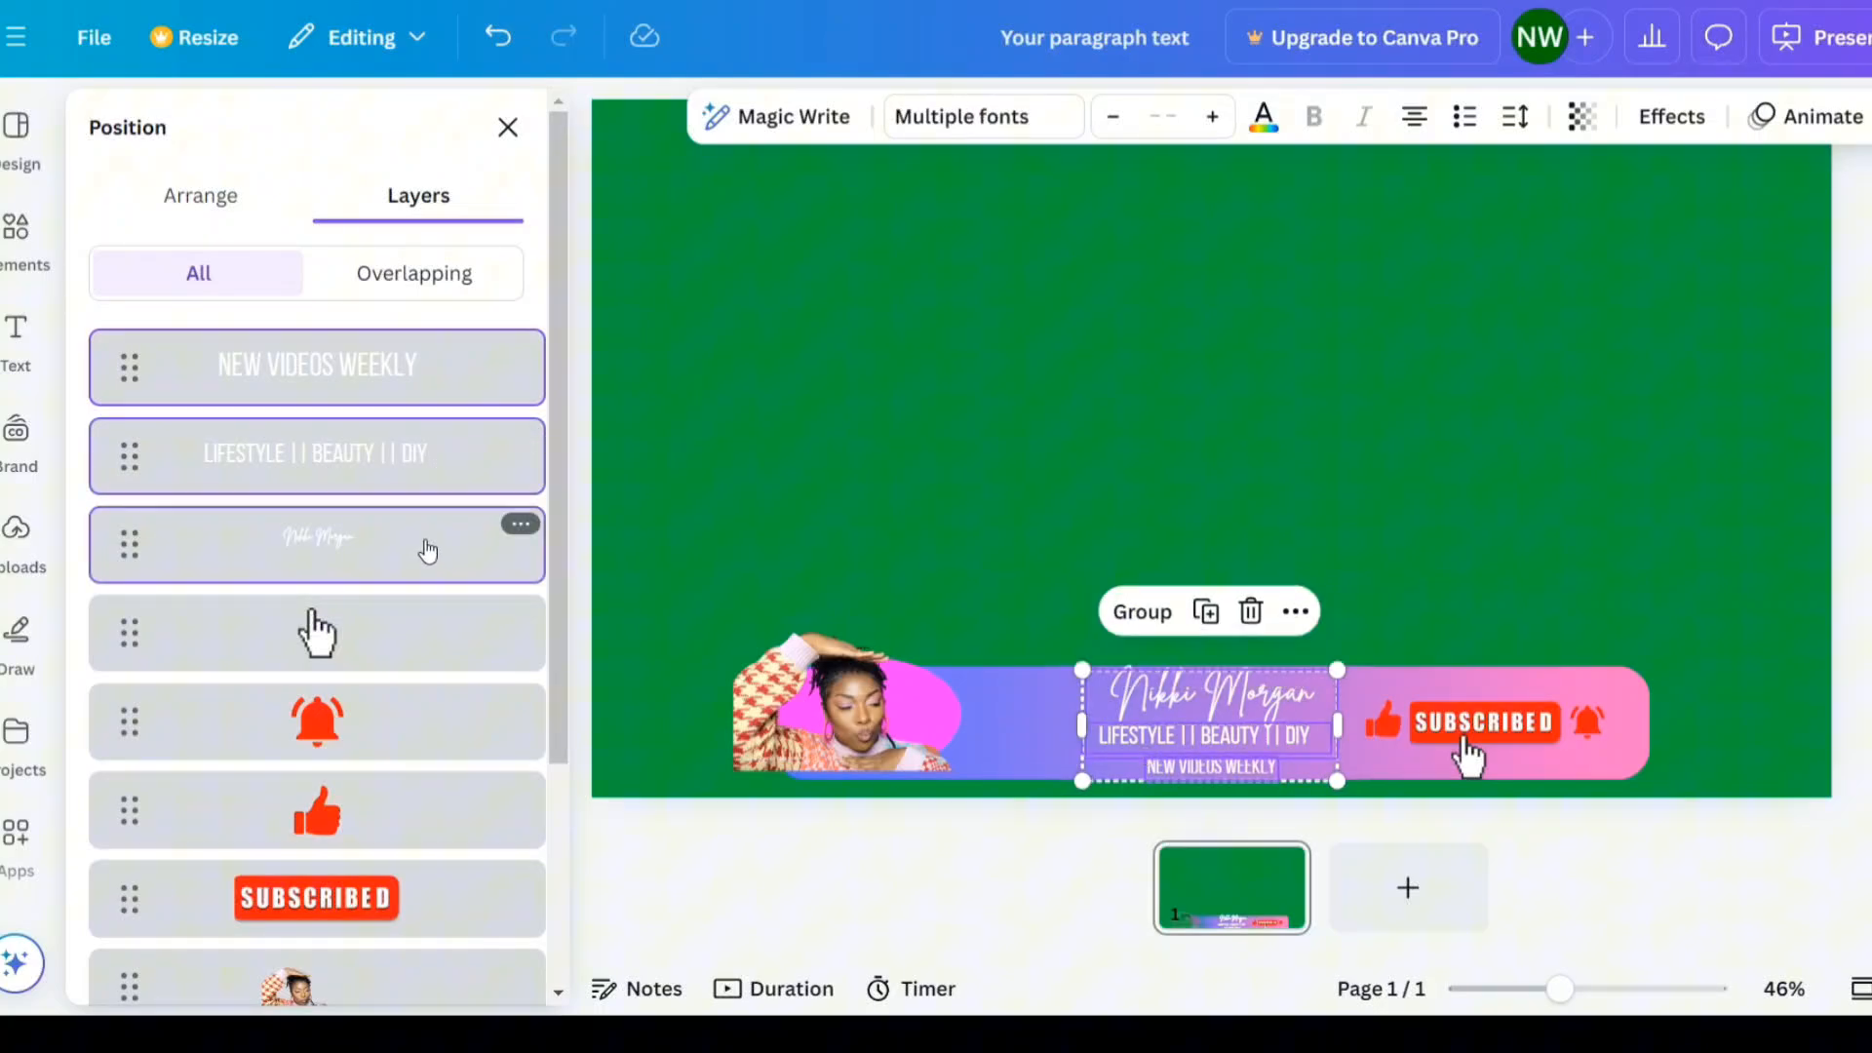
shift+click(422, 635)
shift+click(419, 718)
shift+click(418, 809)
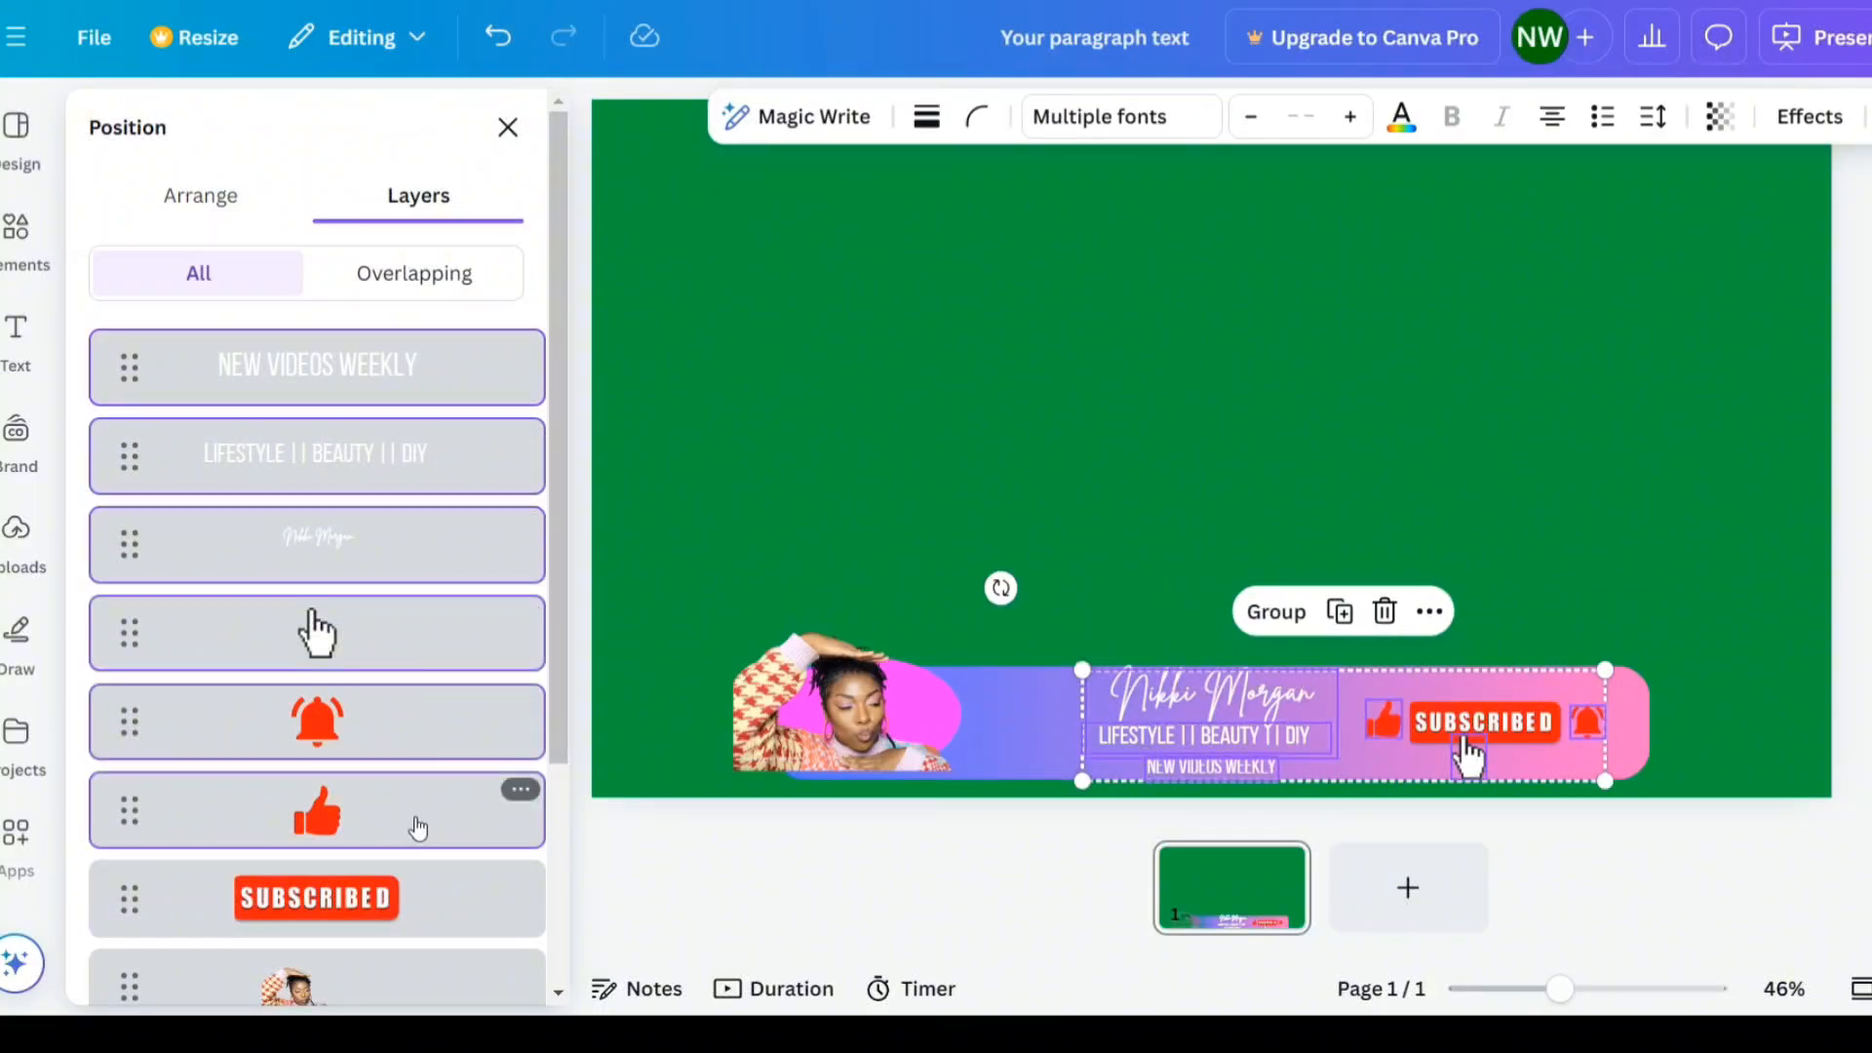
shift+click(419, 887)
shift+click(446, 980)
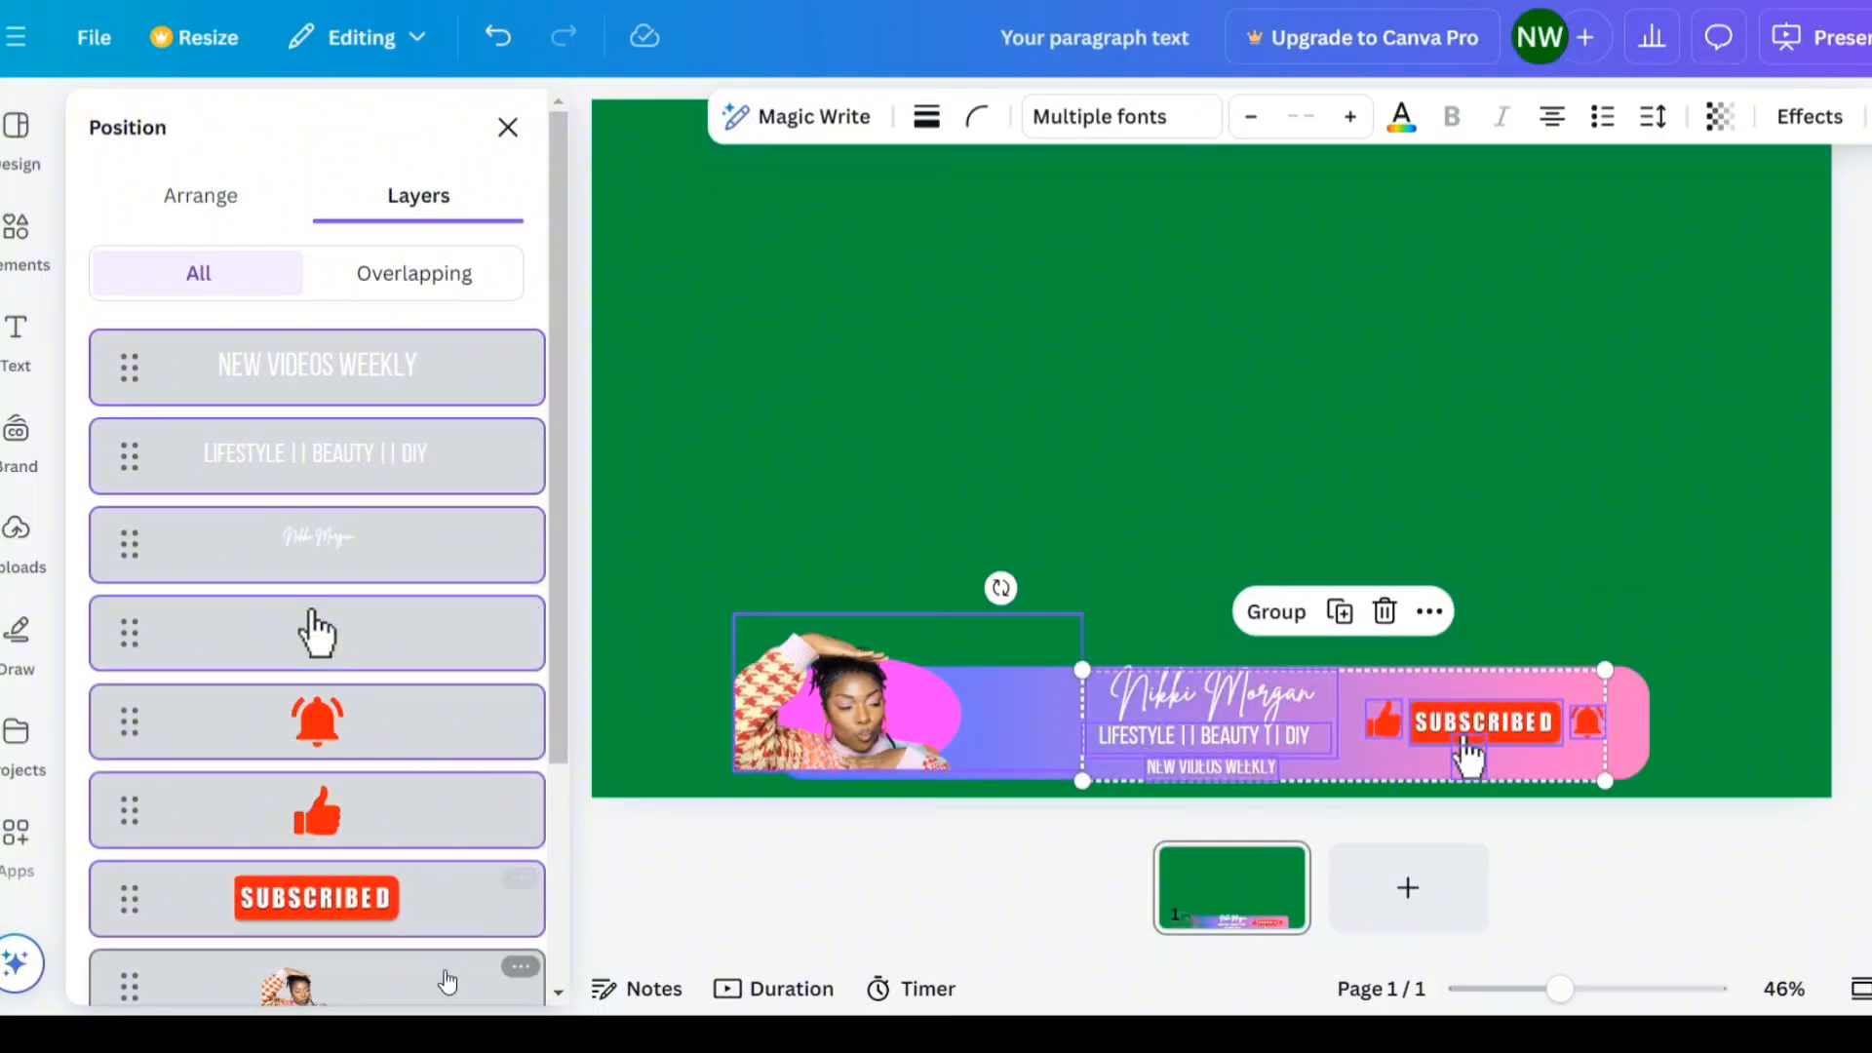
scroll(399, 770, down, 3)
shift+click(401, 780)
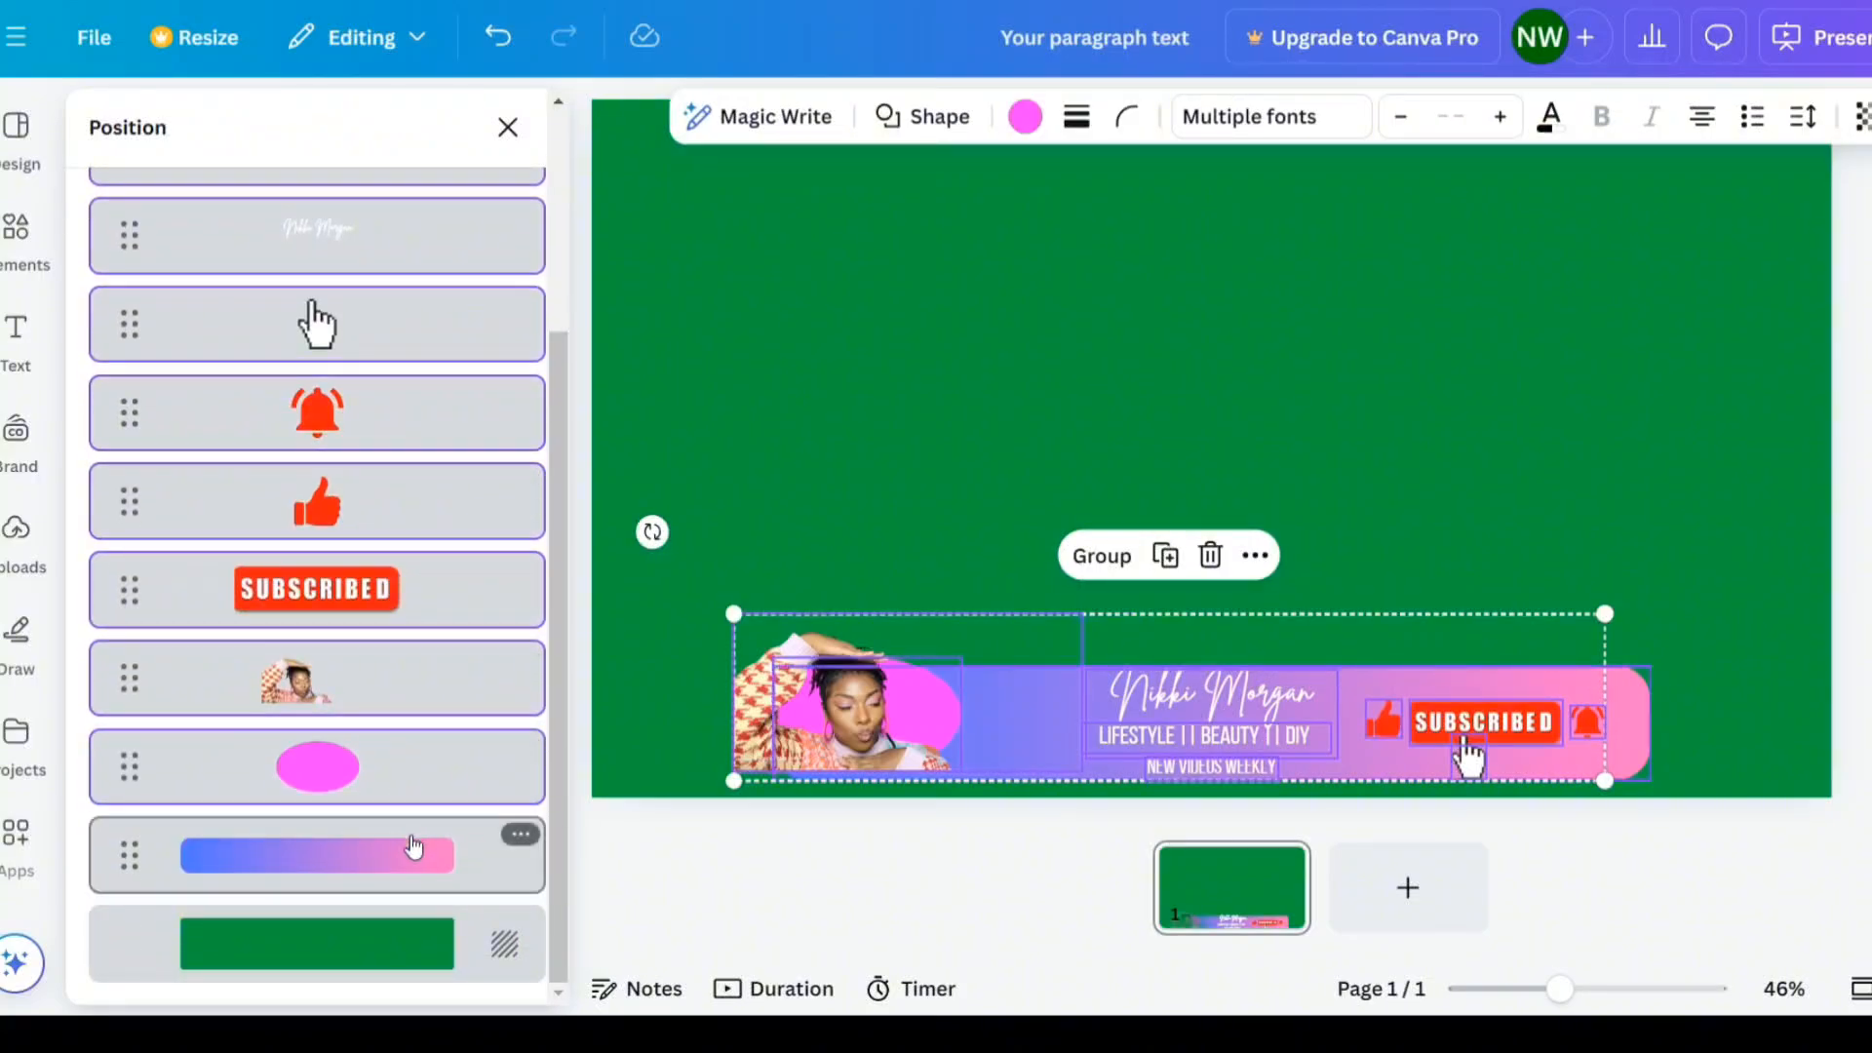
shift+click(413, 849)
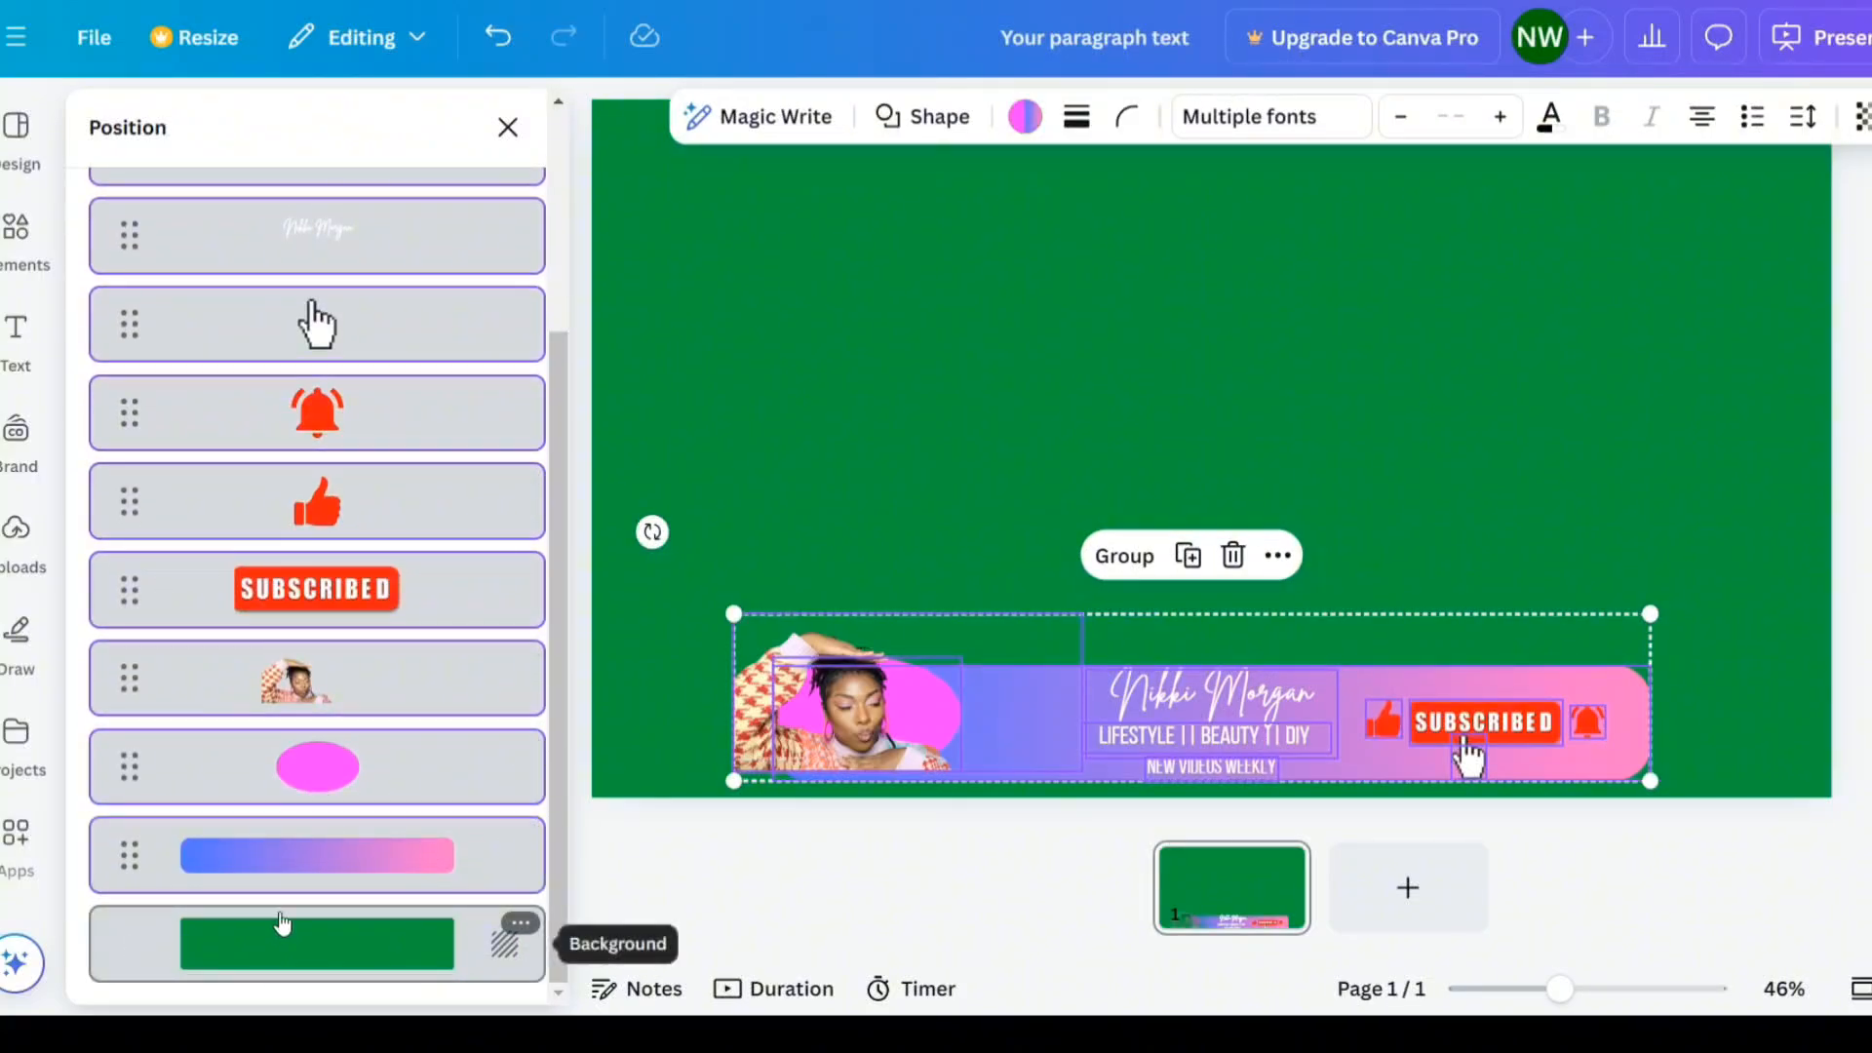
scroll(394, 296, up, 3)
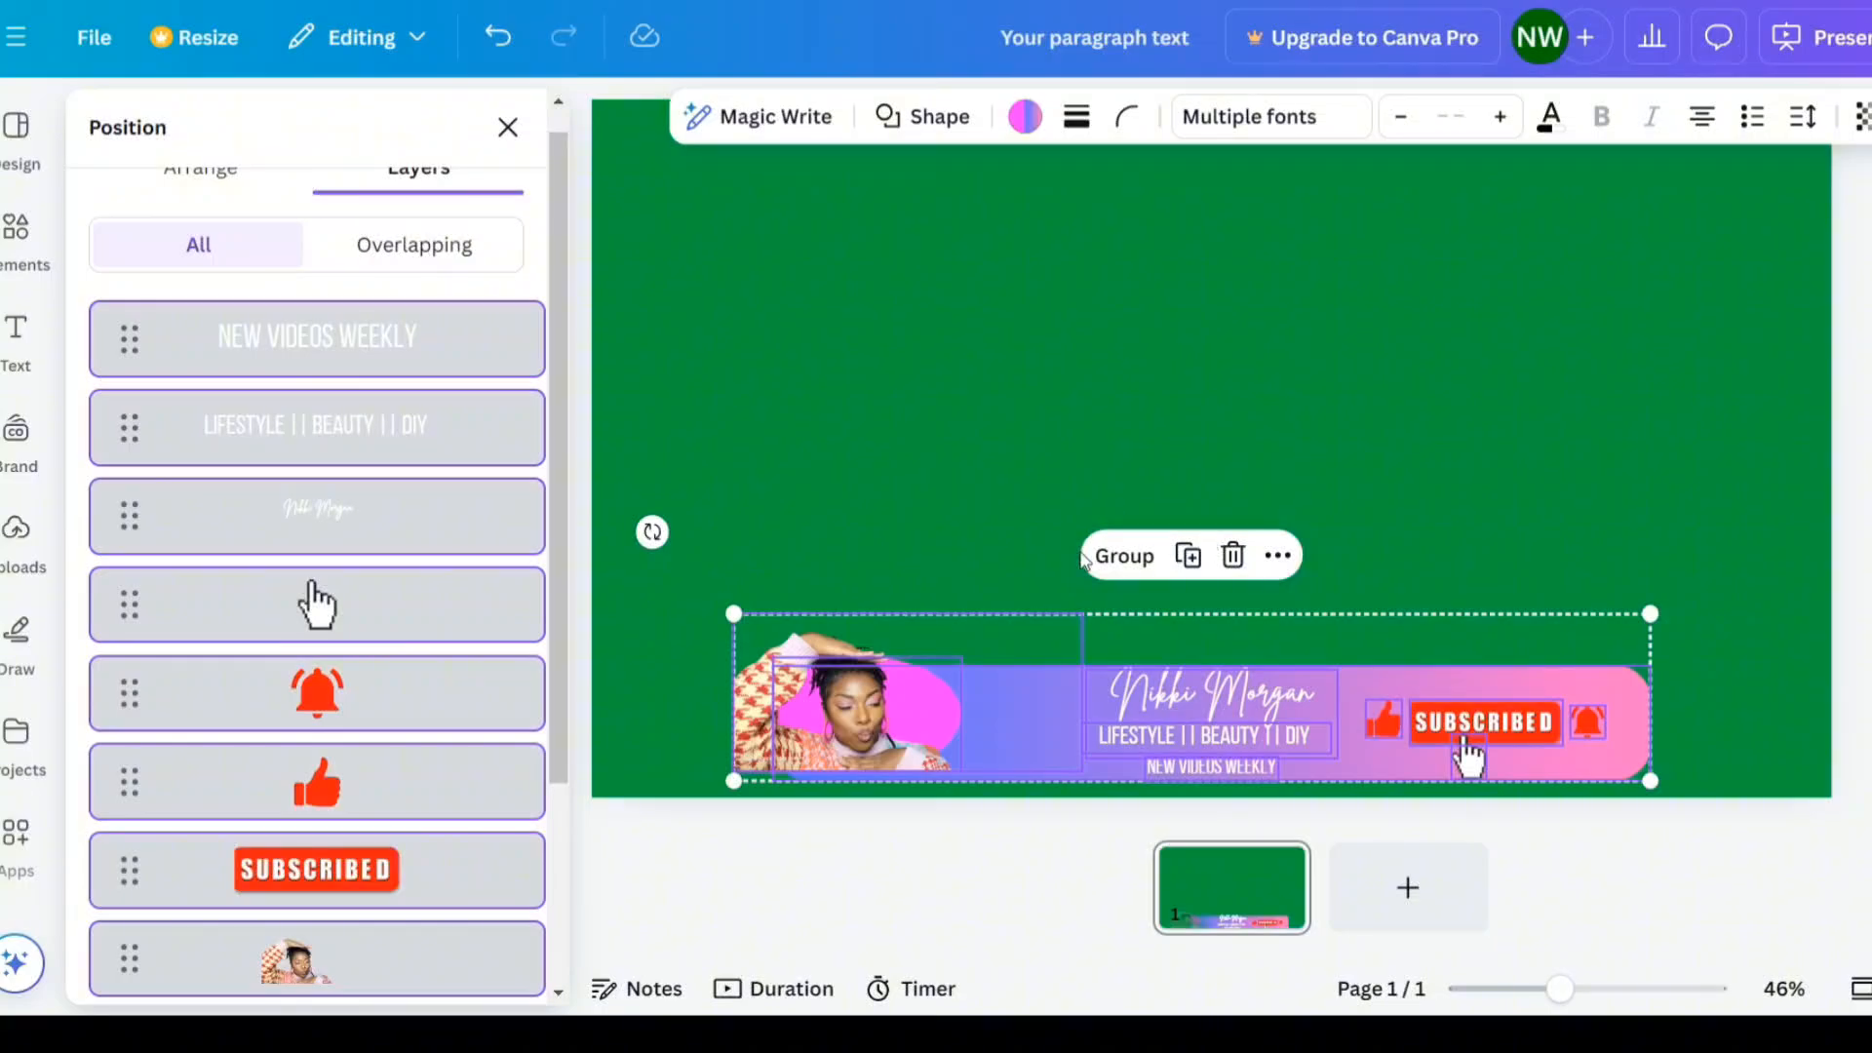
click(1124, 555)
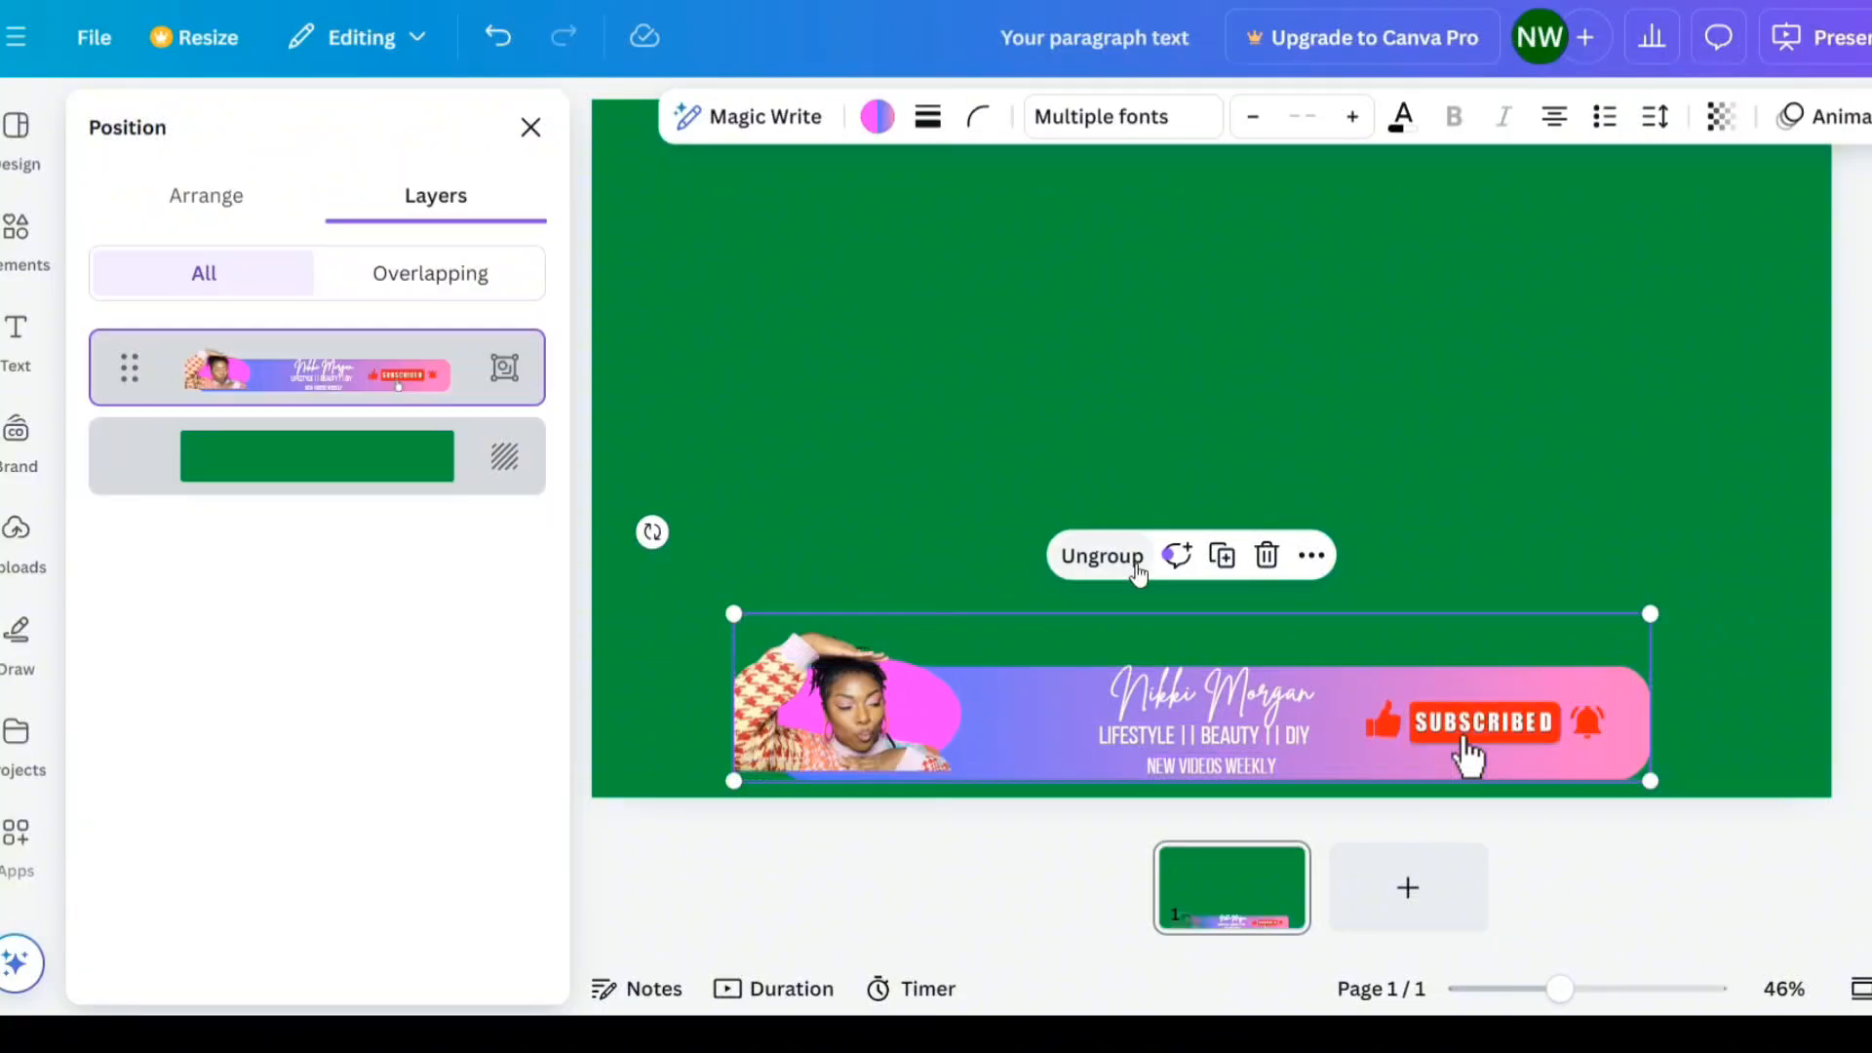
- Nudge the grouped banner slightly to the right
mouse_move(1220, 716)
mouse_down()
mouse_move(1101, 354)
mouse_move(1489, 533)
mouse_move(1230, 525)
mouse_move(1212, 608)
mouse_move(1280, 599)
mouse_move(1244, 719)
mouse_up()
click(1827, 129)
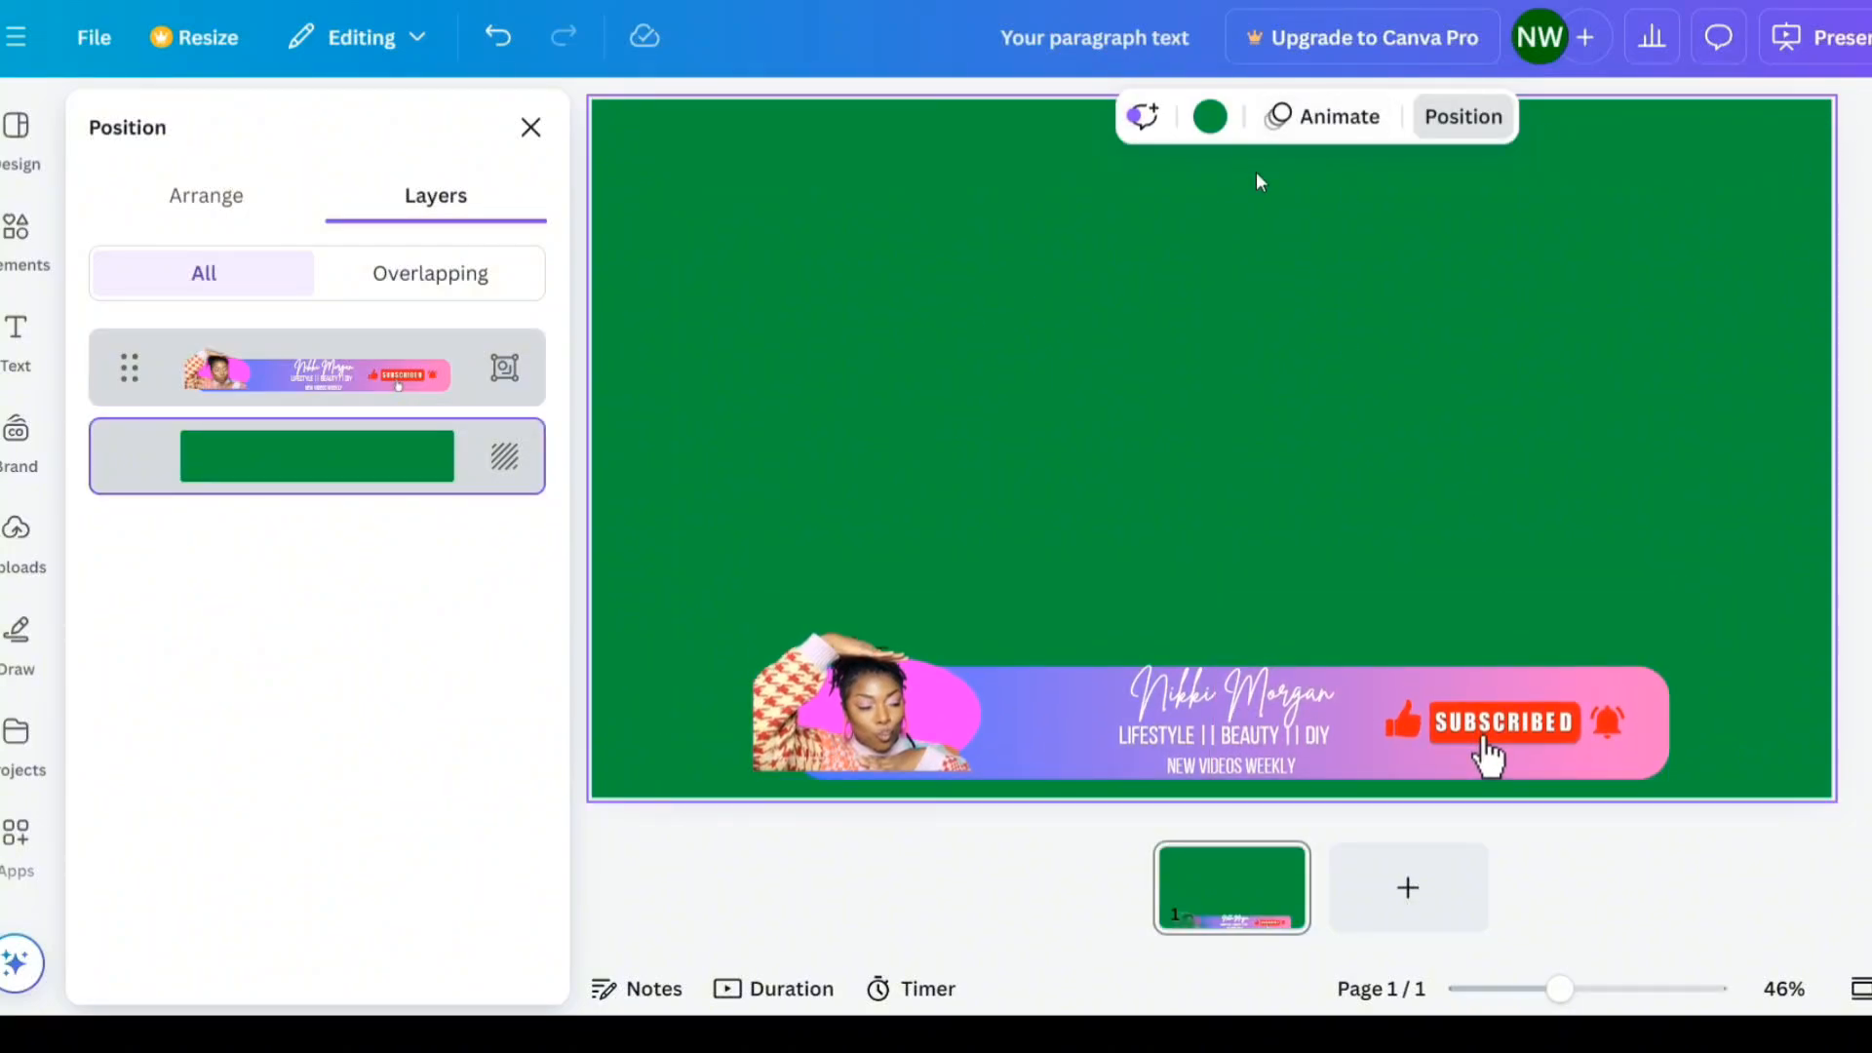
- Apply the Pan animation to the whole banner group, animating it on both enter and exit
click(1315, 130)
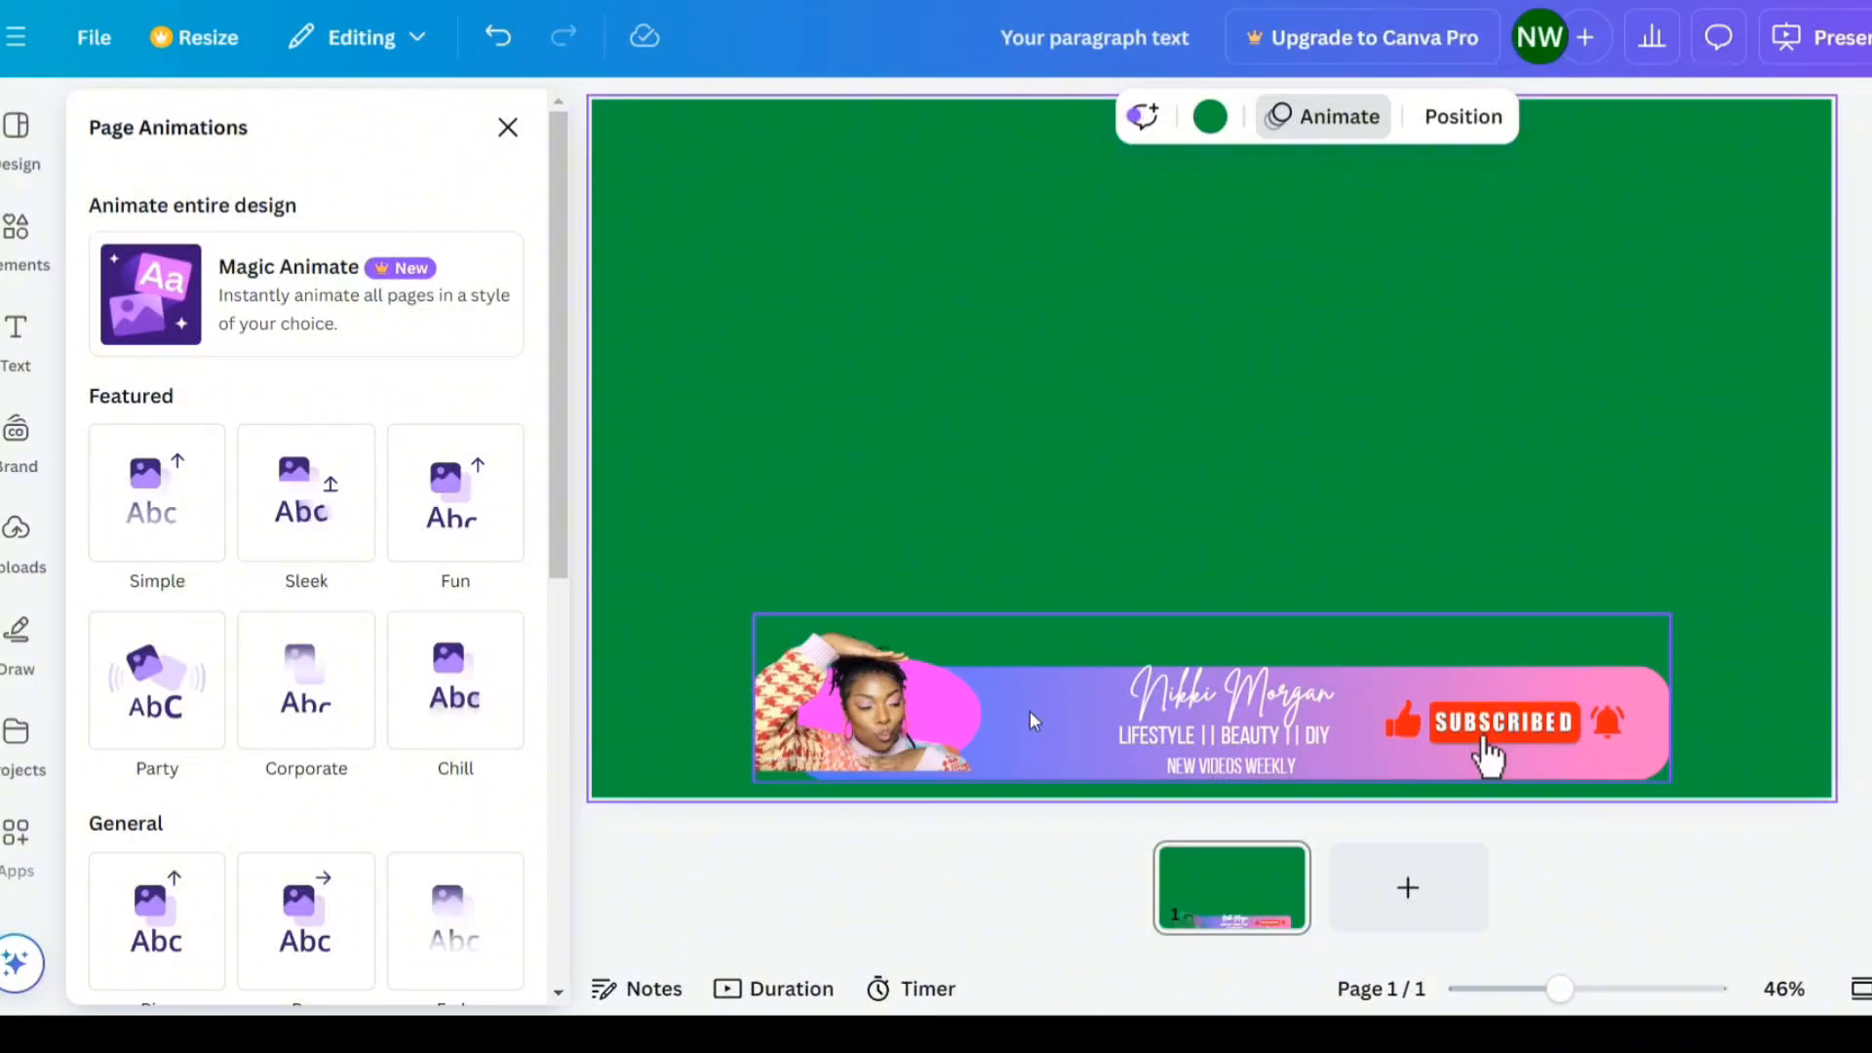
click(1081, 740)
click(1441, 581)
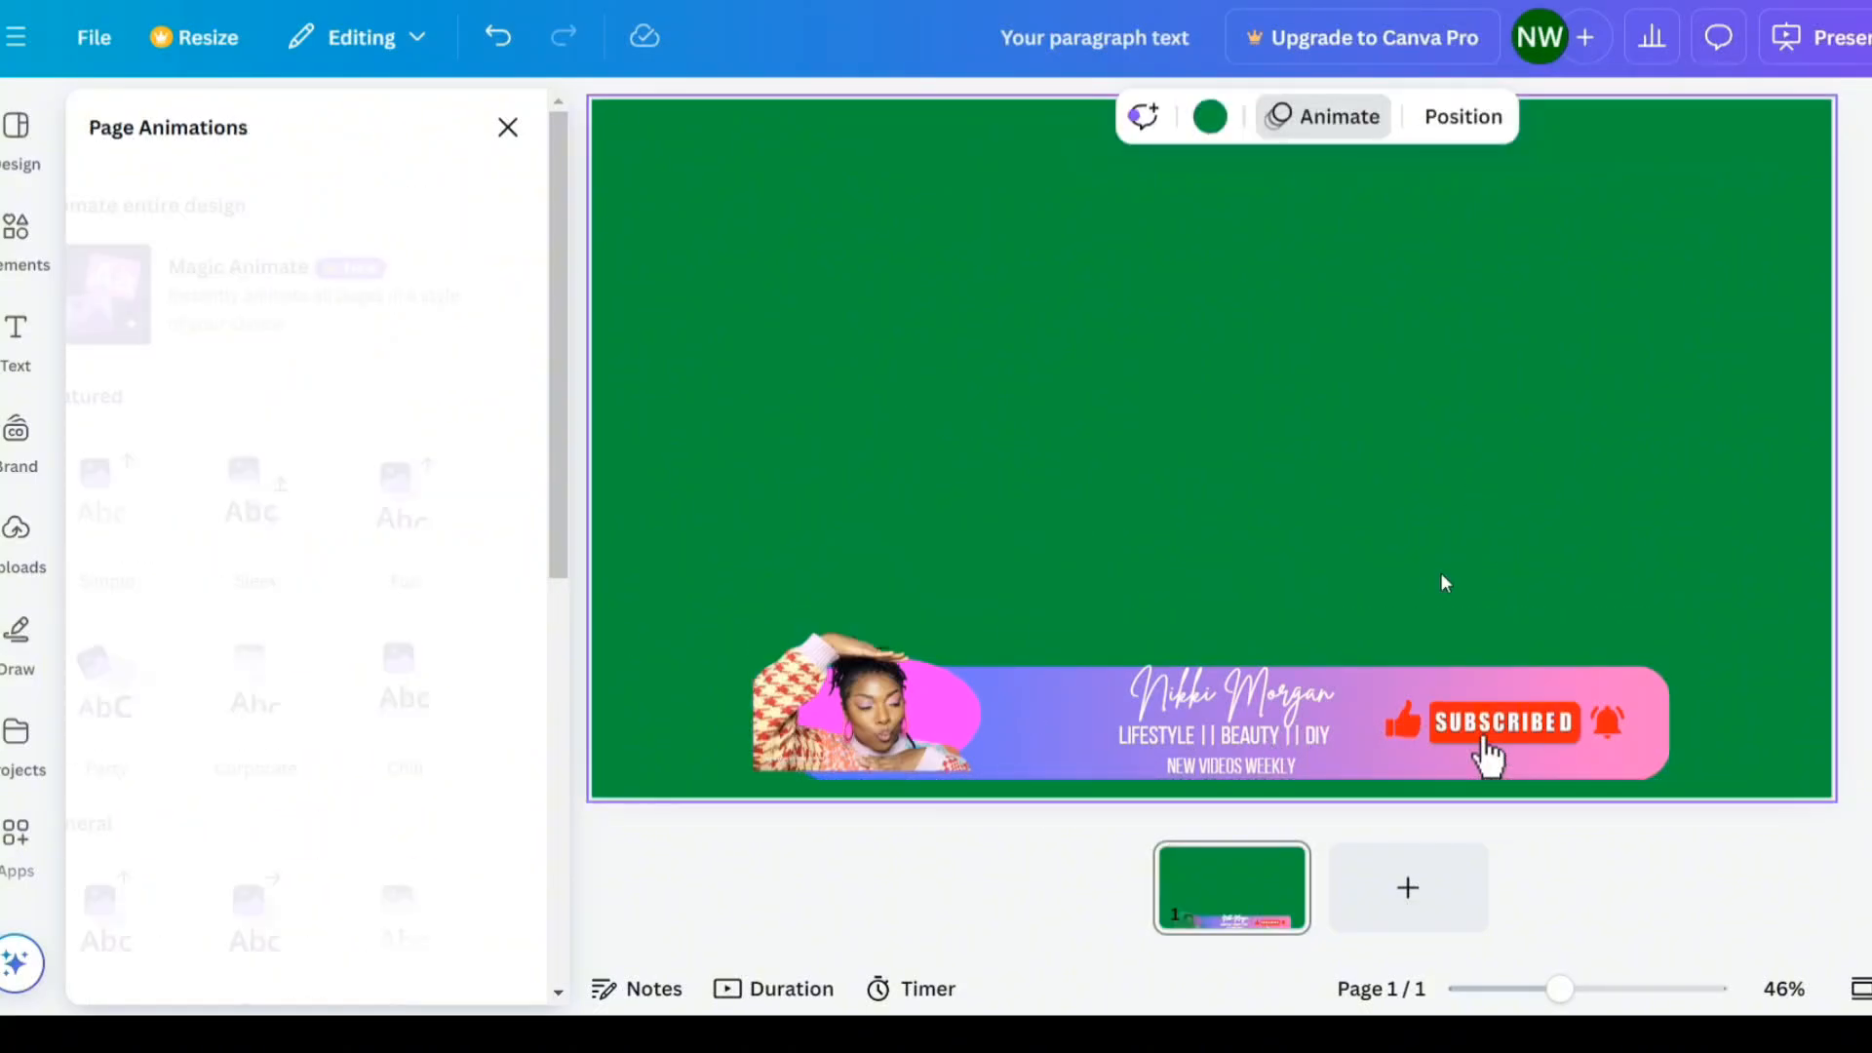
click(1361, 707)
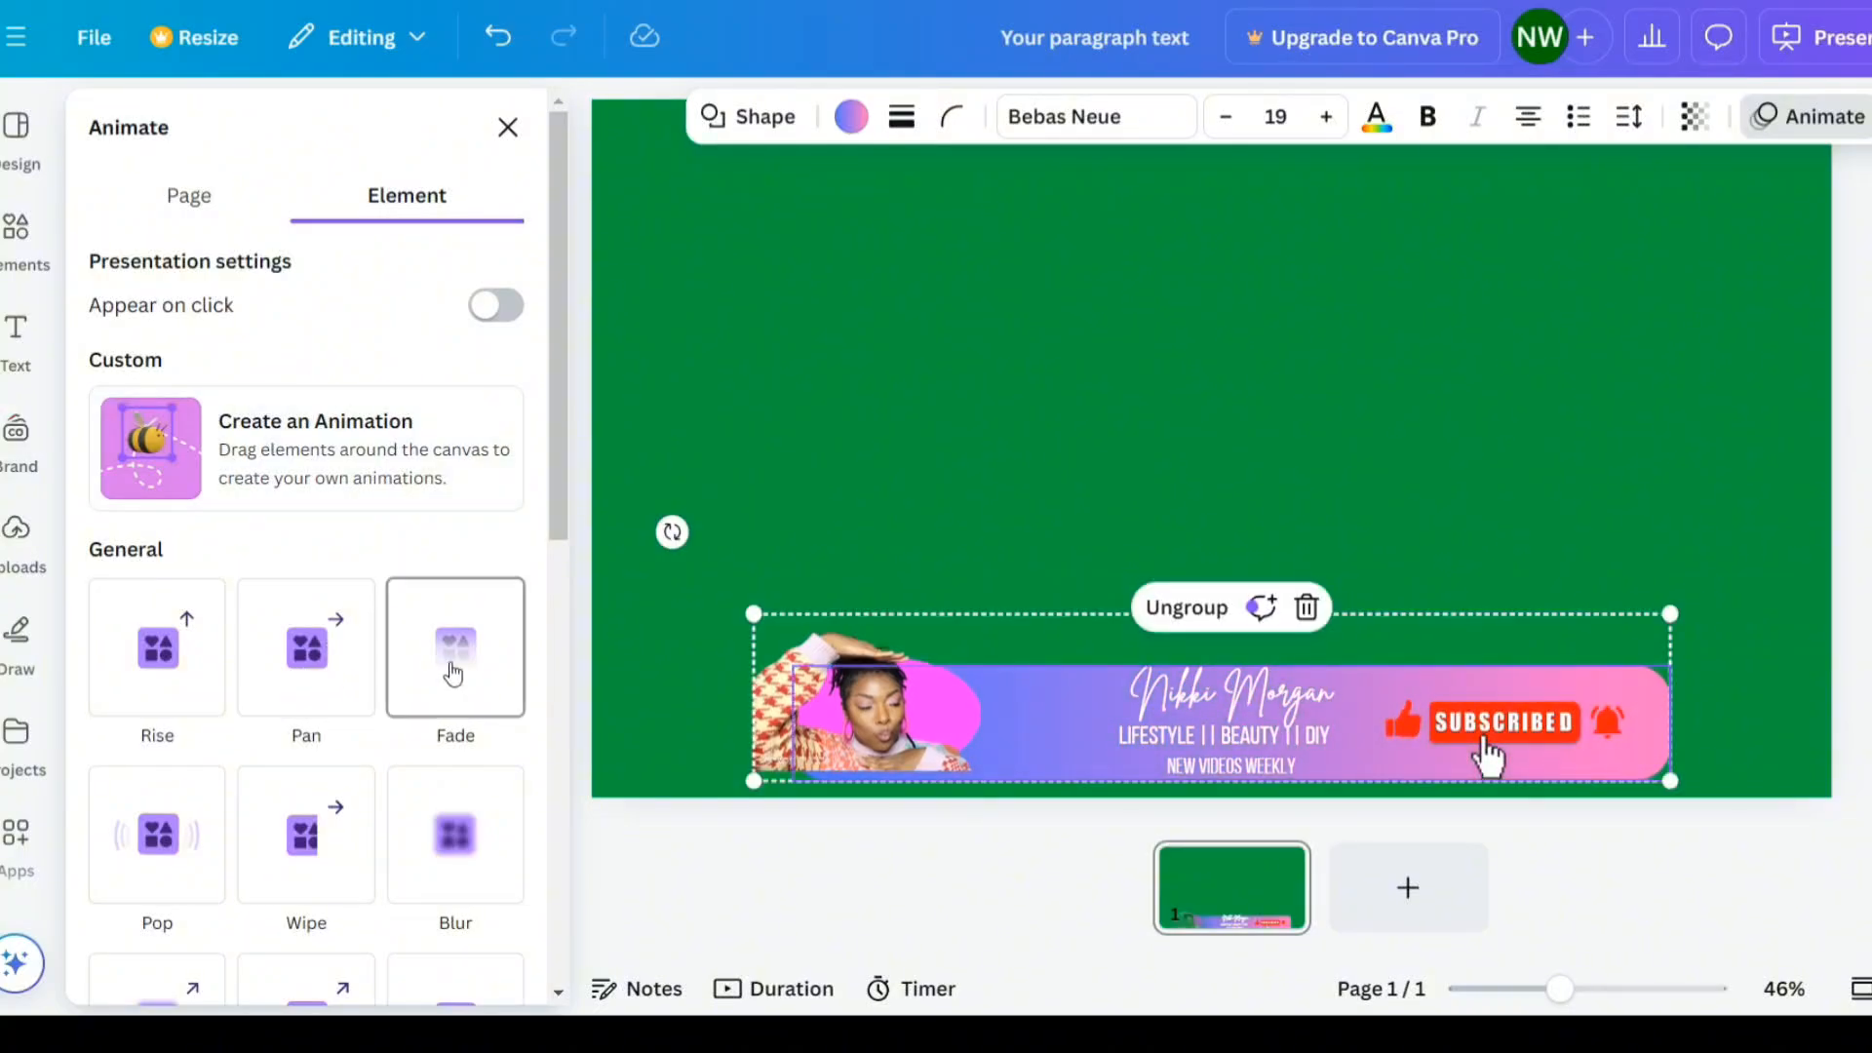
click(1322, 395)
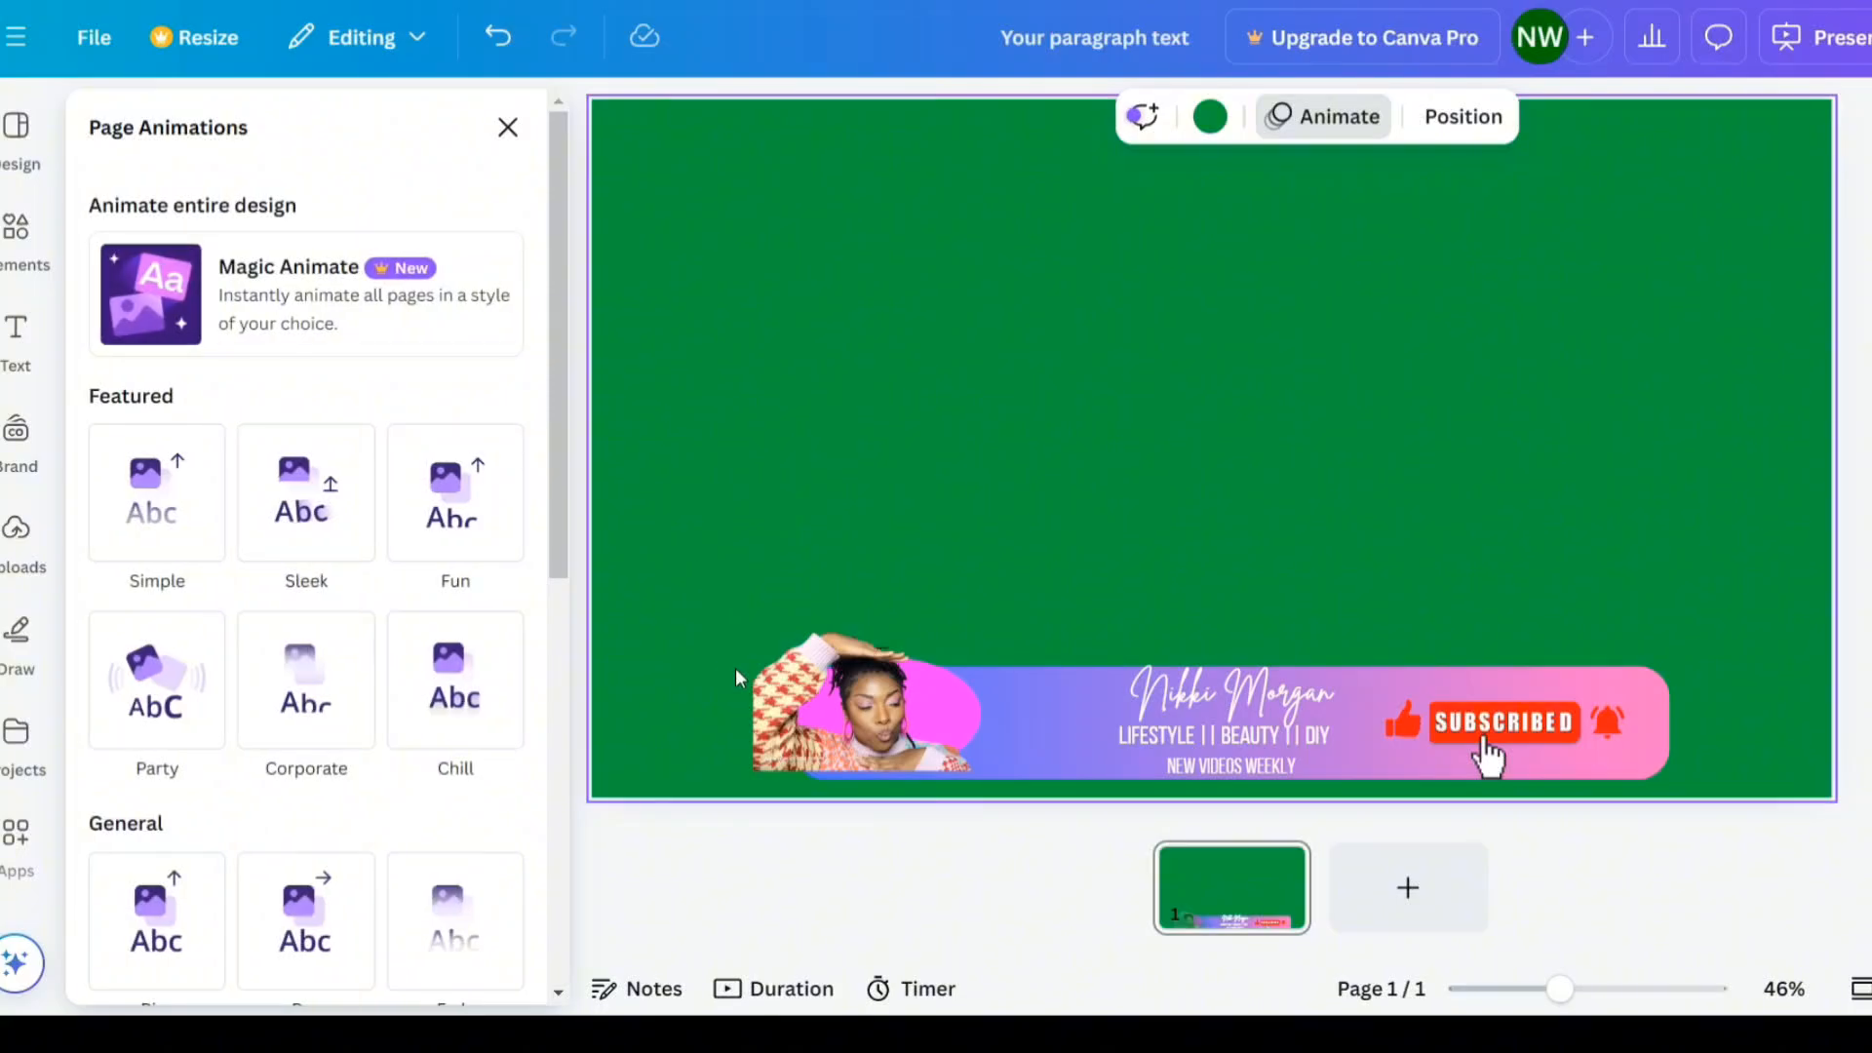
click(779, 689)
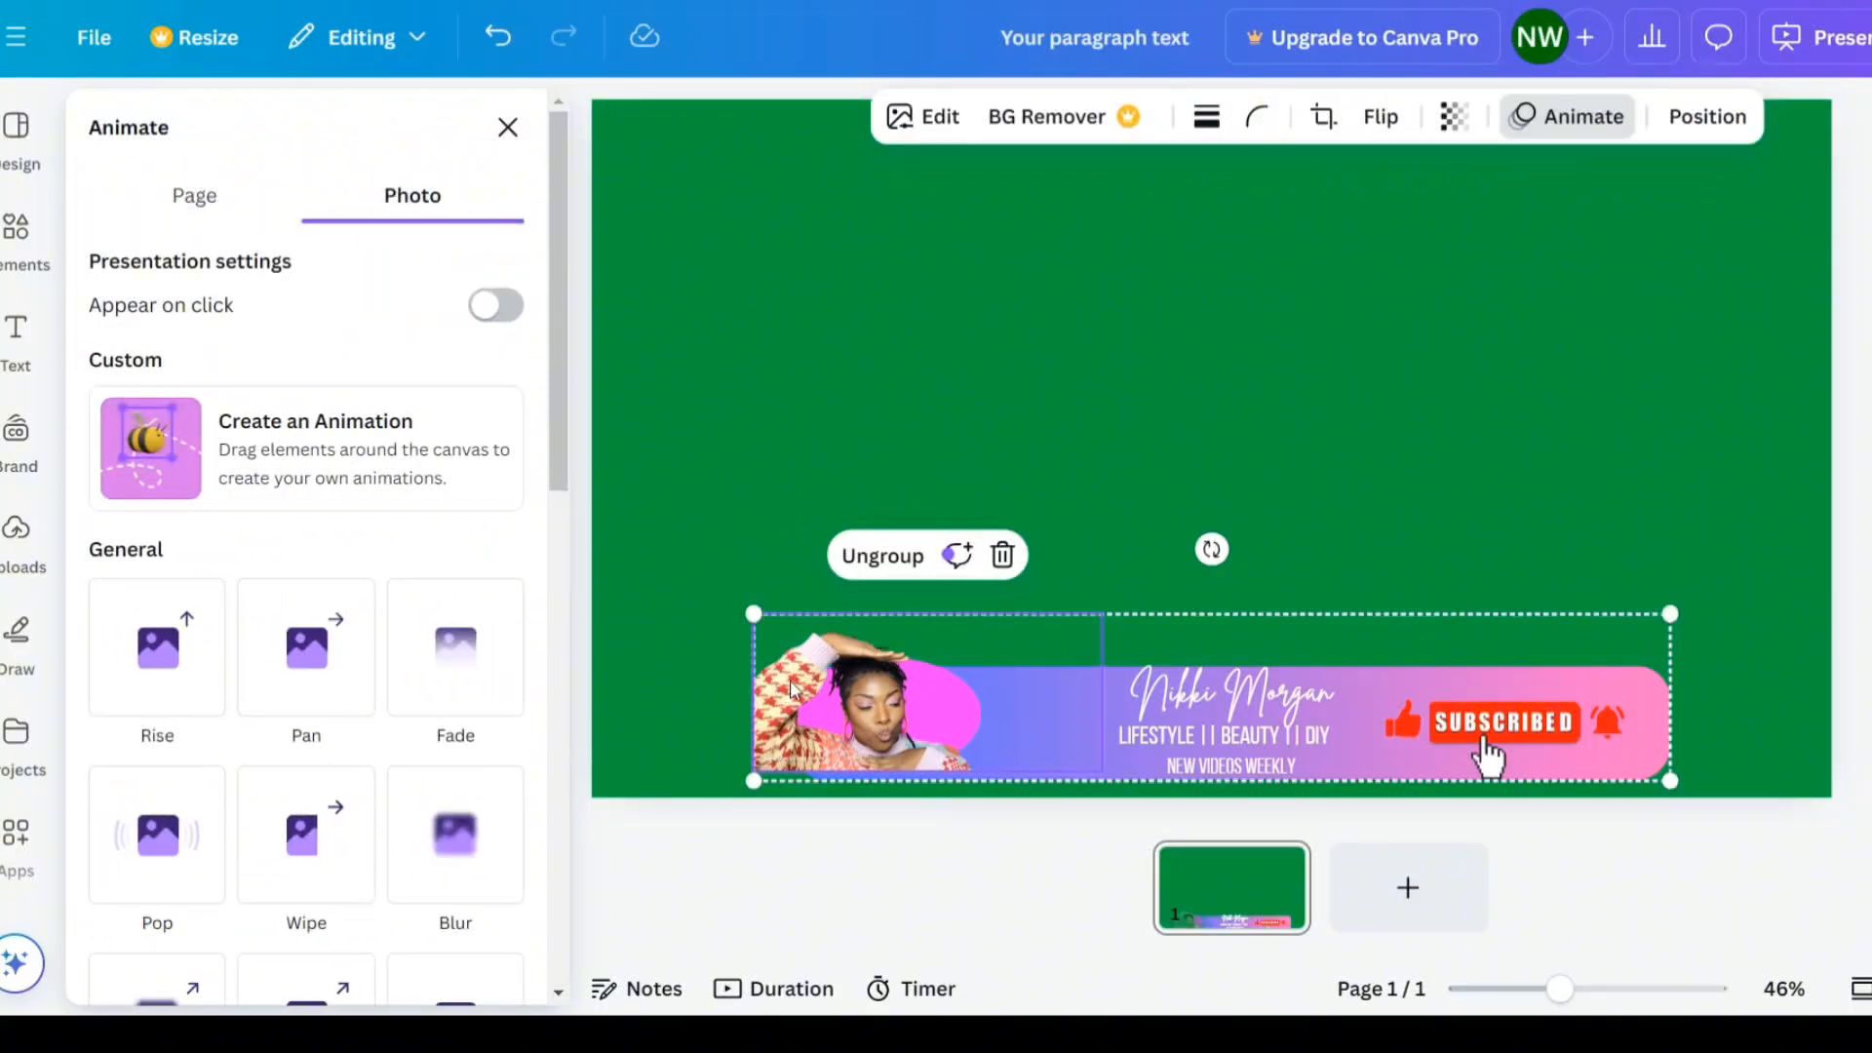
click(1006, 682)
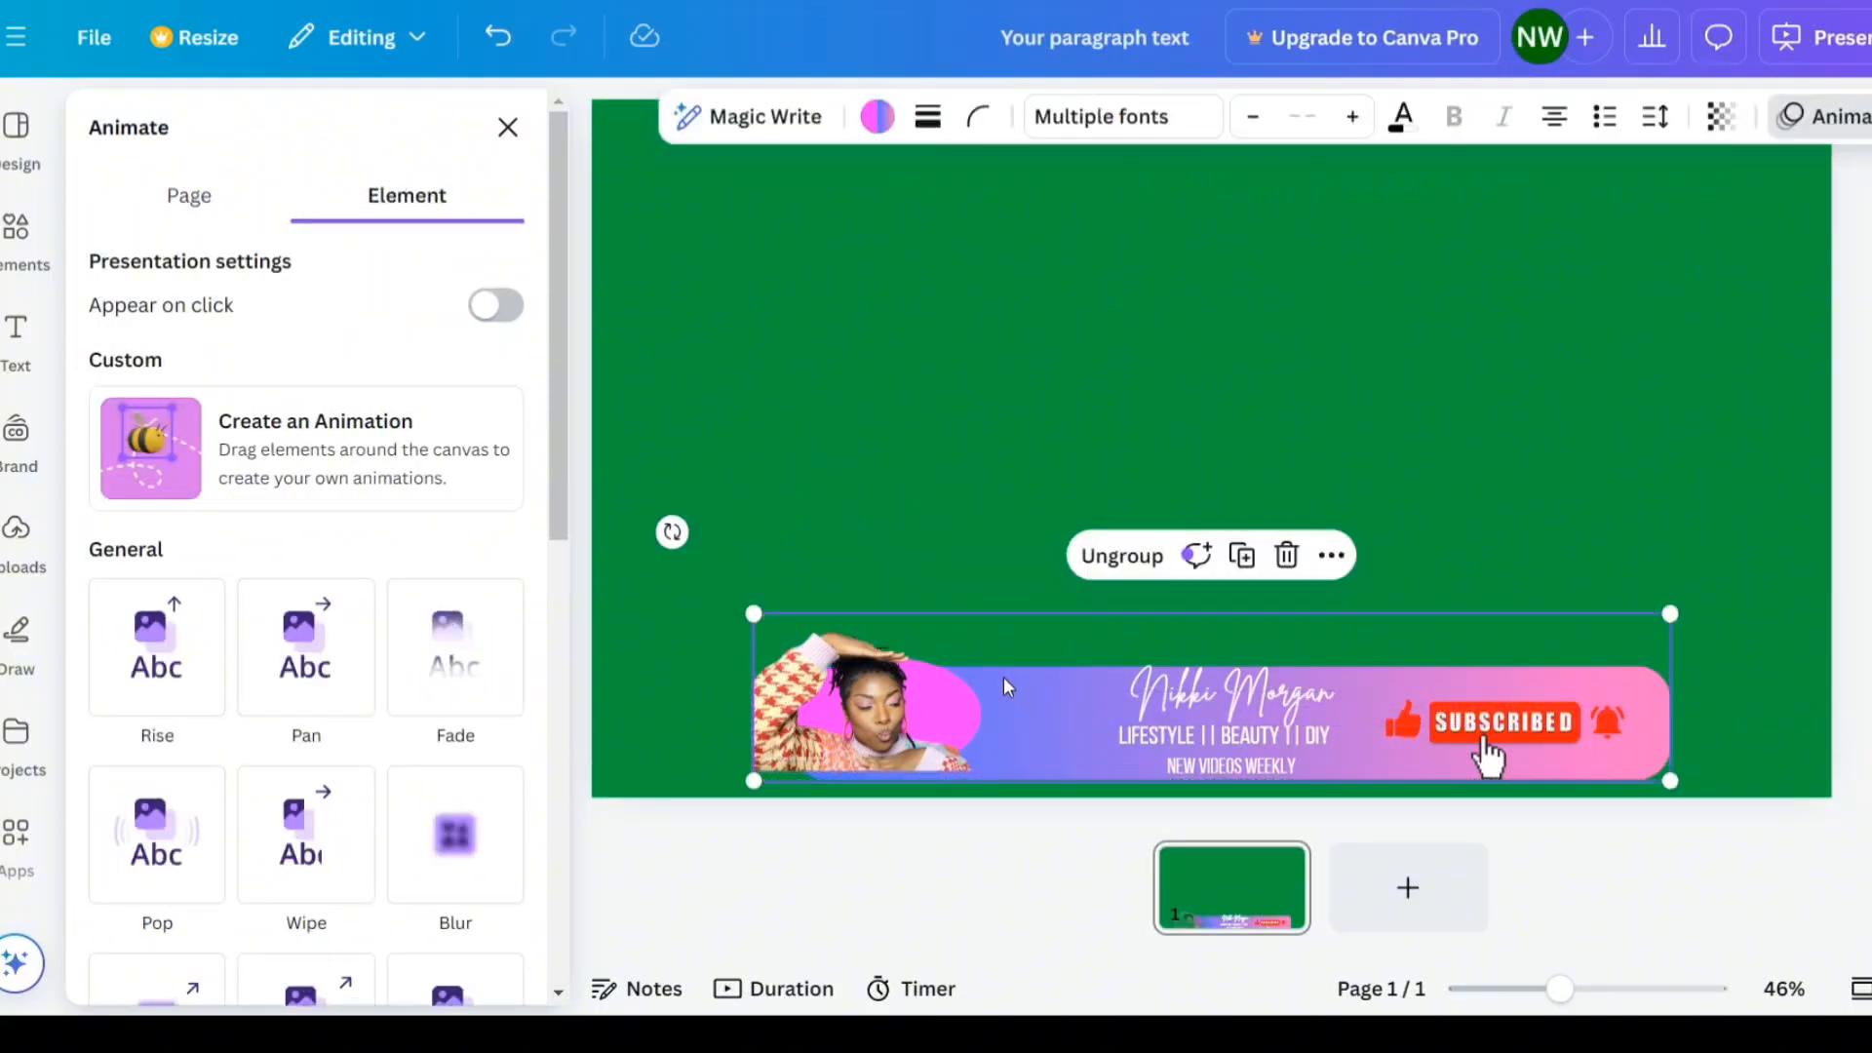
click(185, 663)
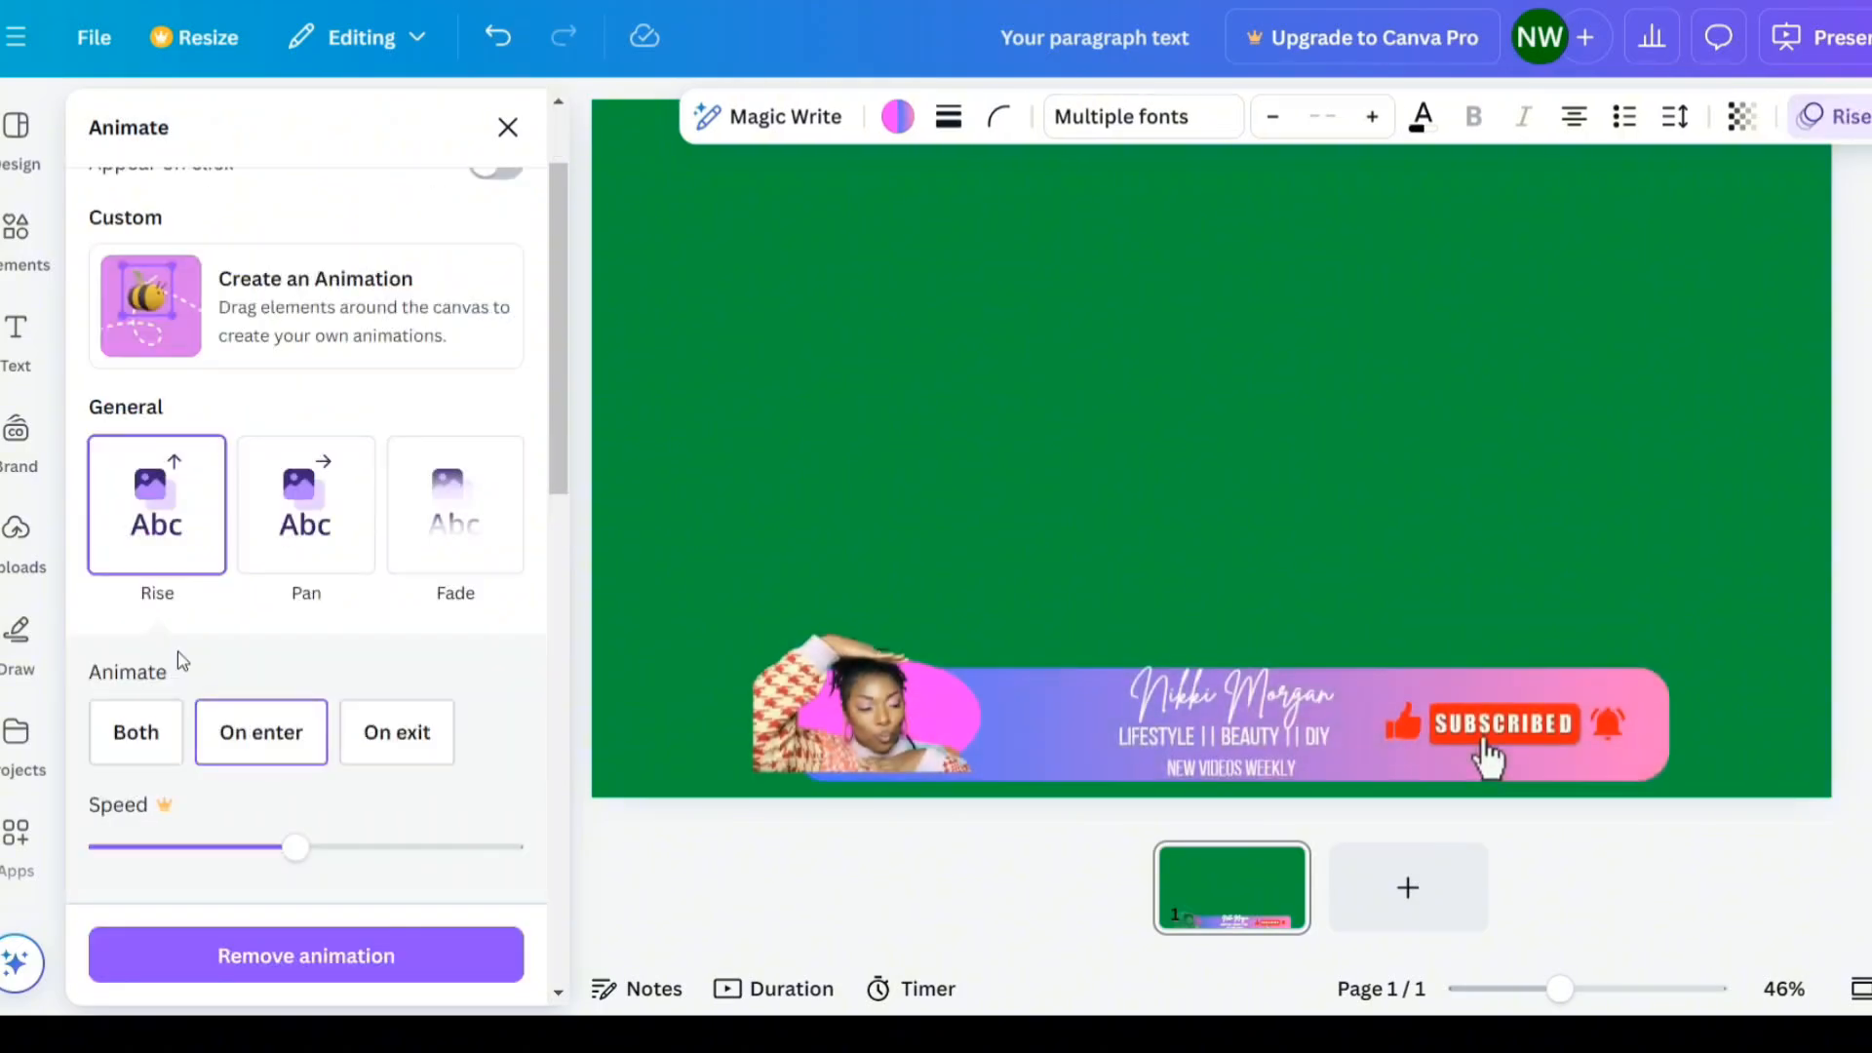
click(331, 548)
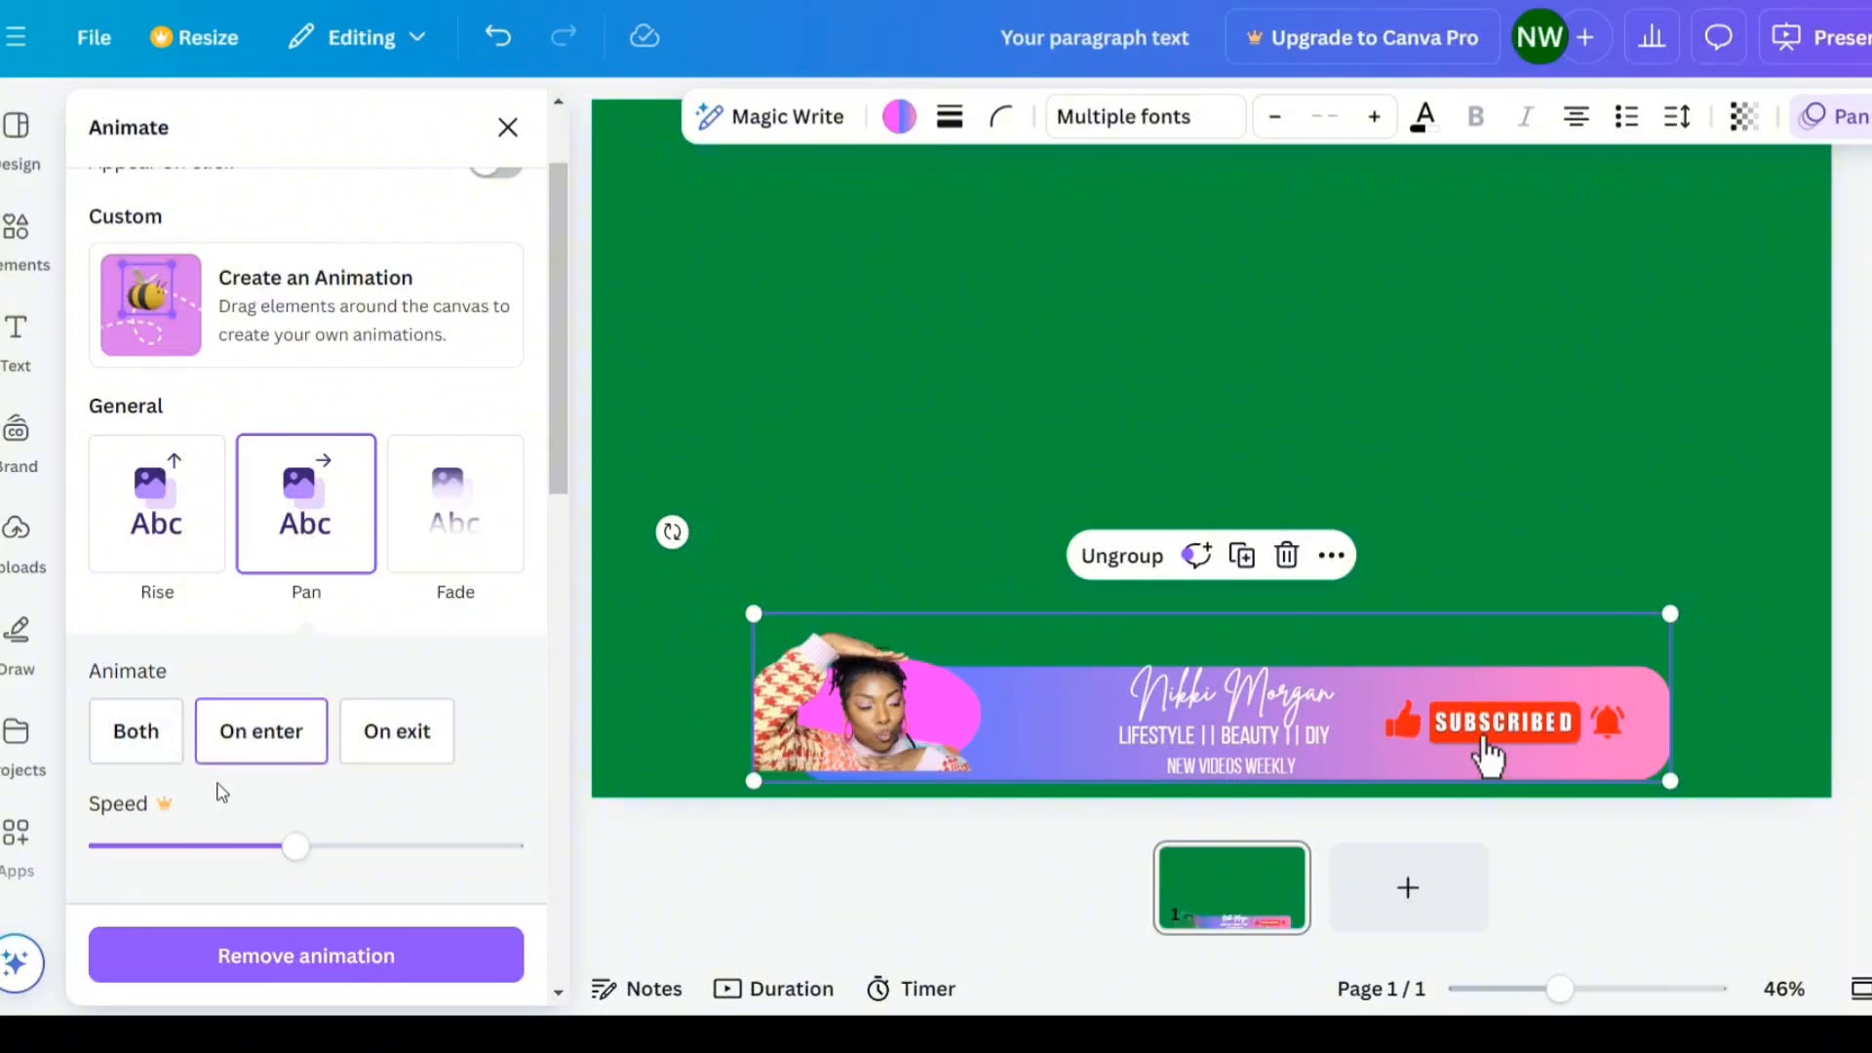
click(136, 733)
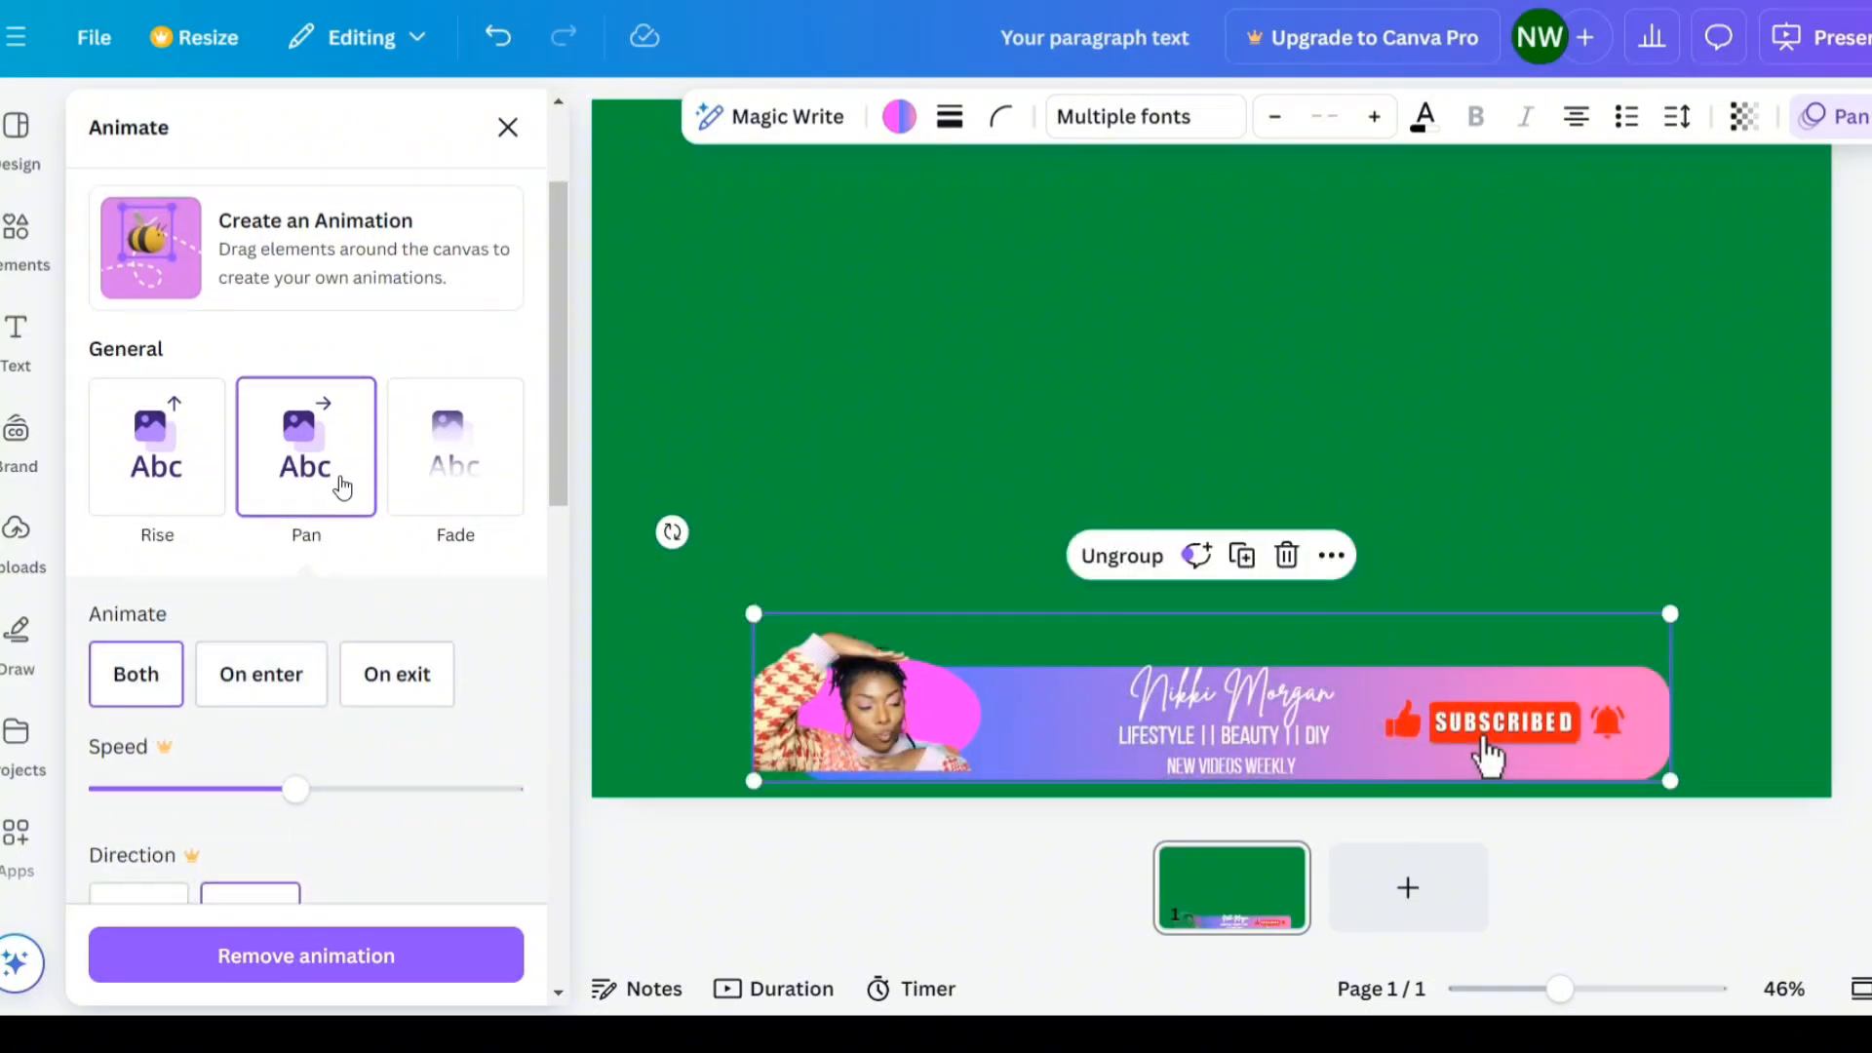
- Apply the Pop animation to the thumbs-up icon
click(1170, 438)
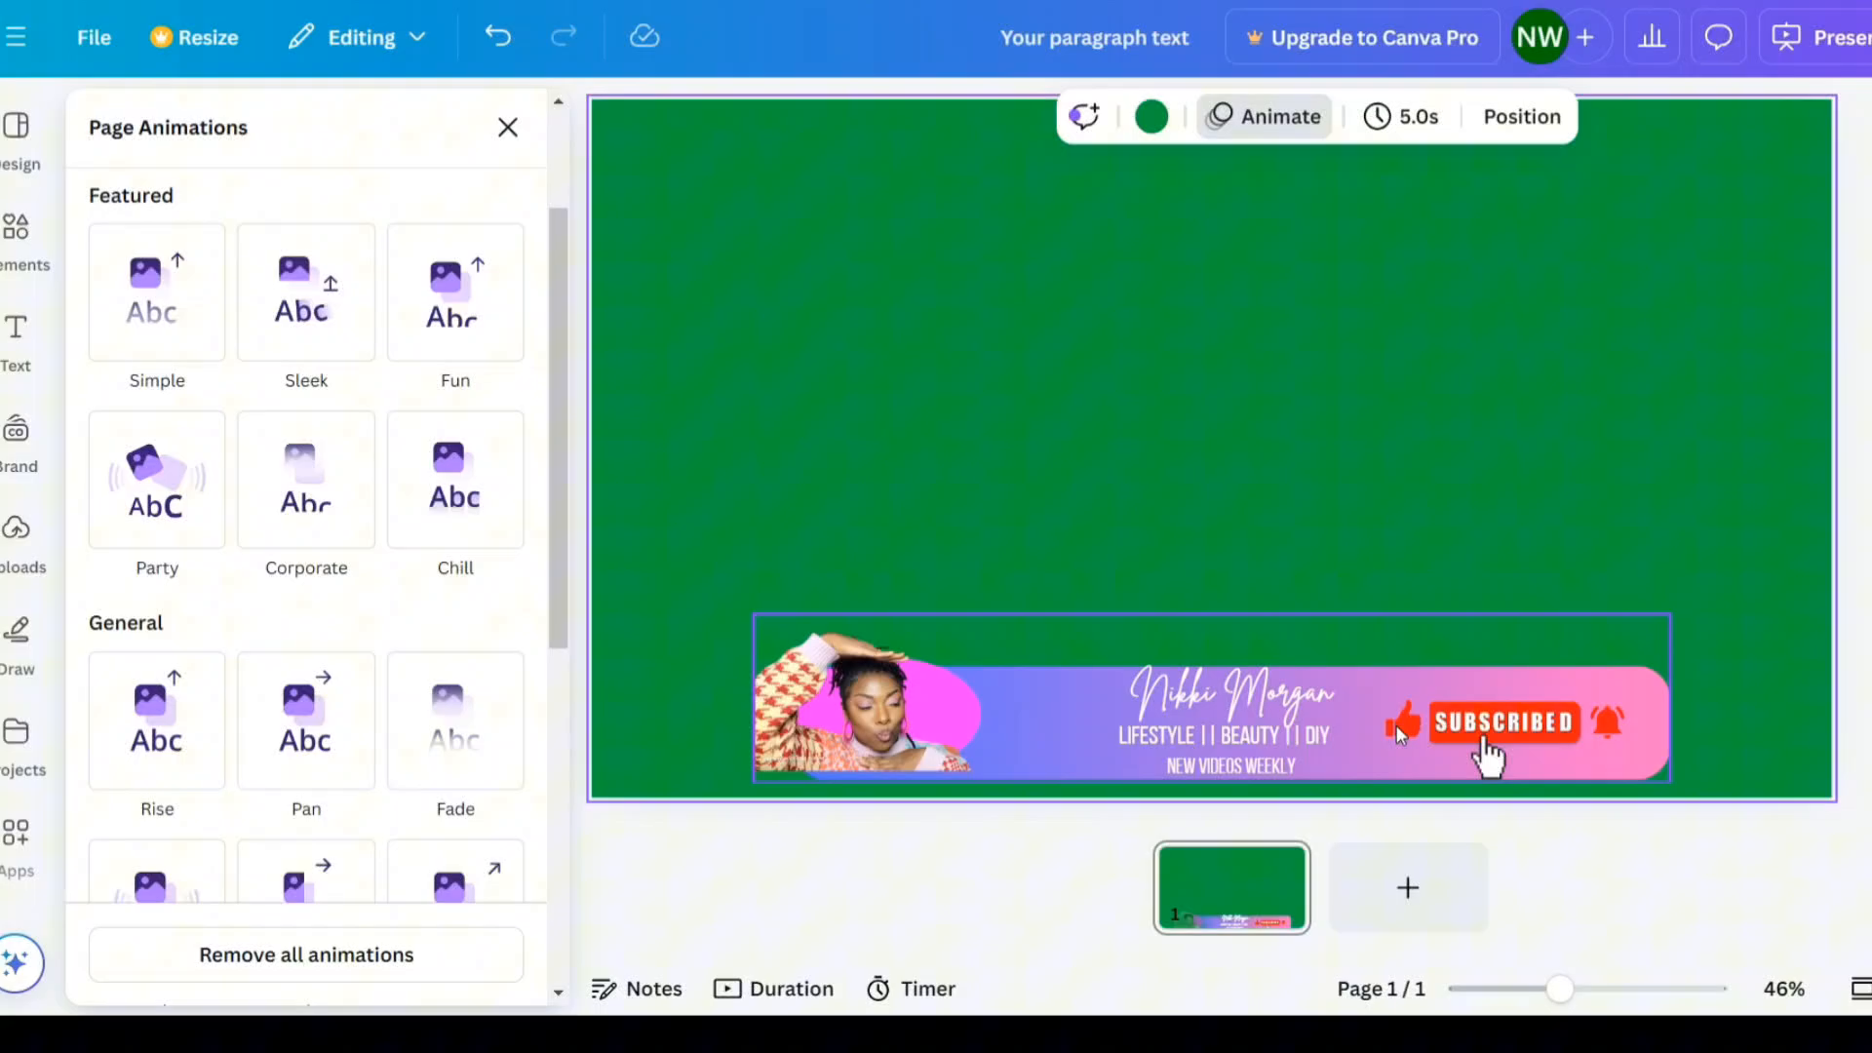
click(1395, 723)
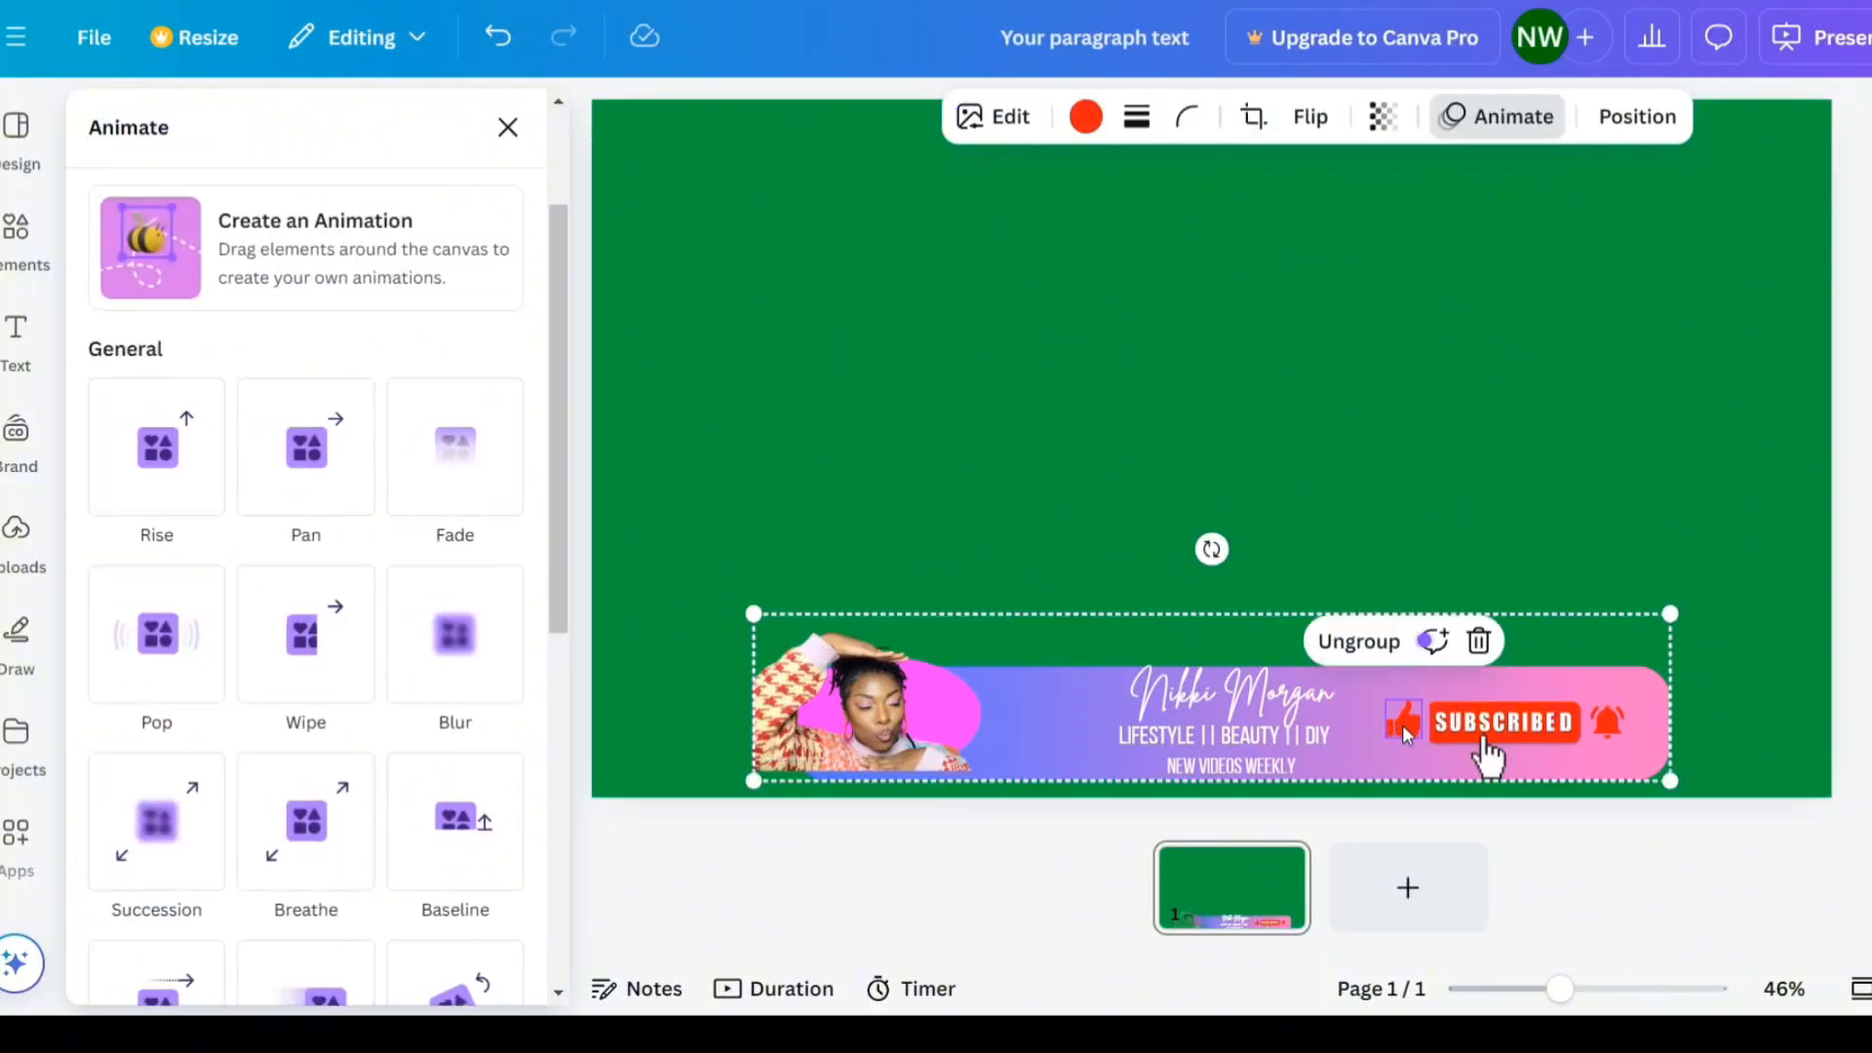
click(176, 665)
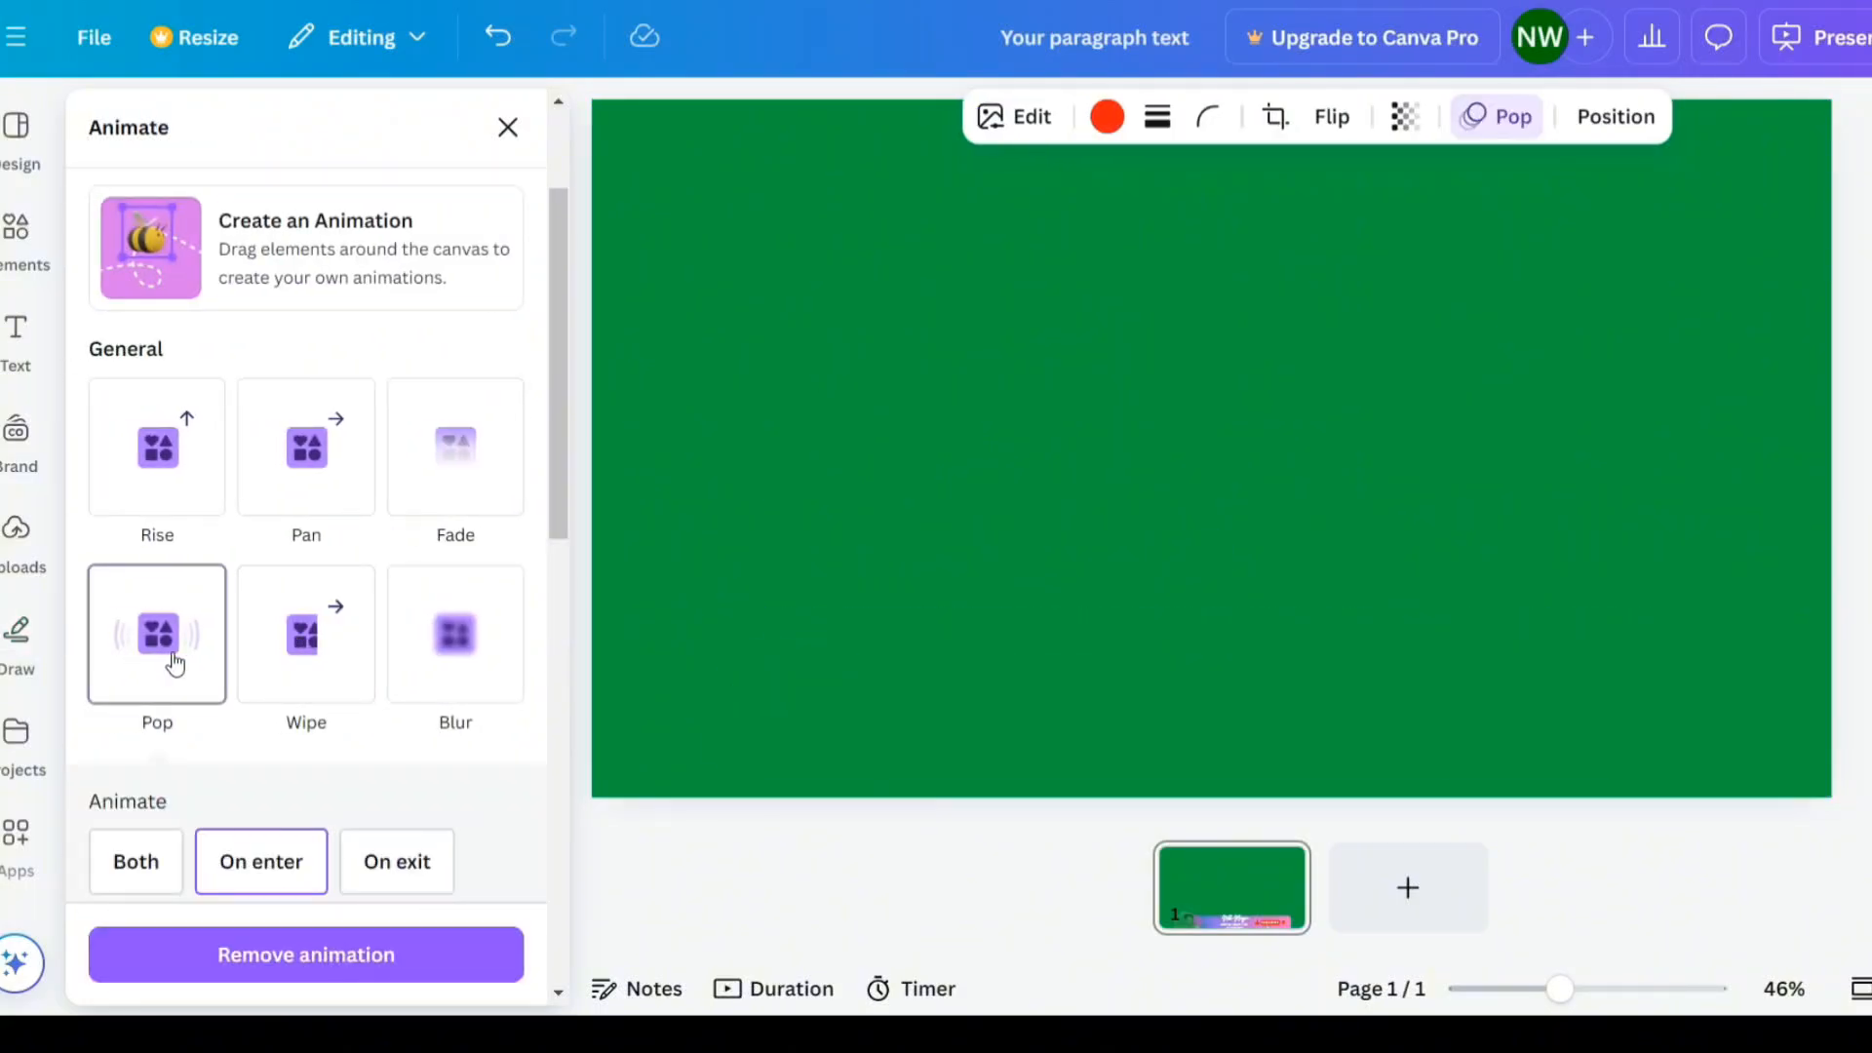
- Apply the Stomp animation to the Subscribed button
click(1489, 754)
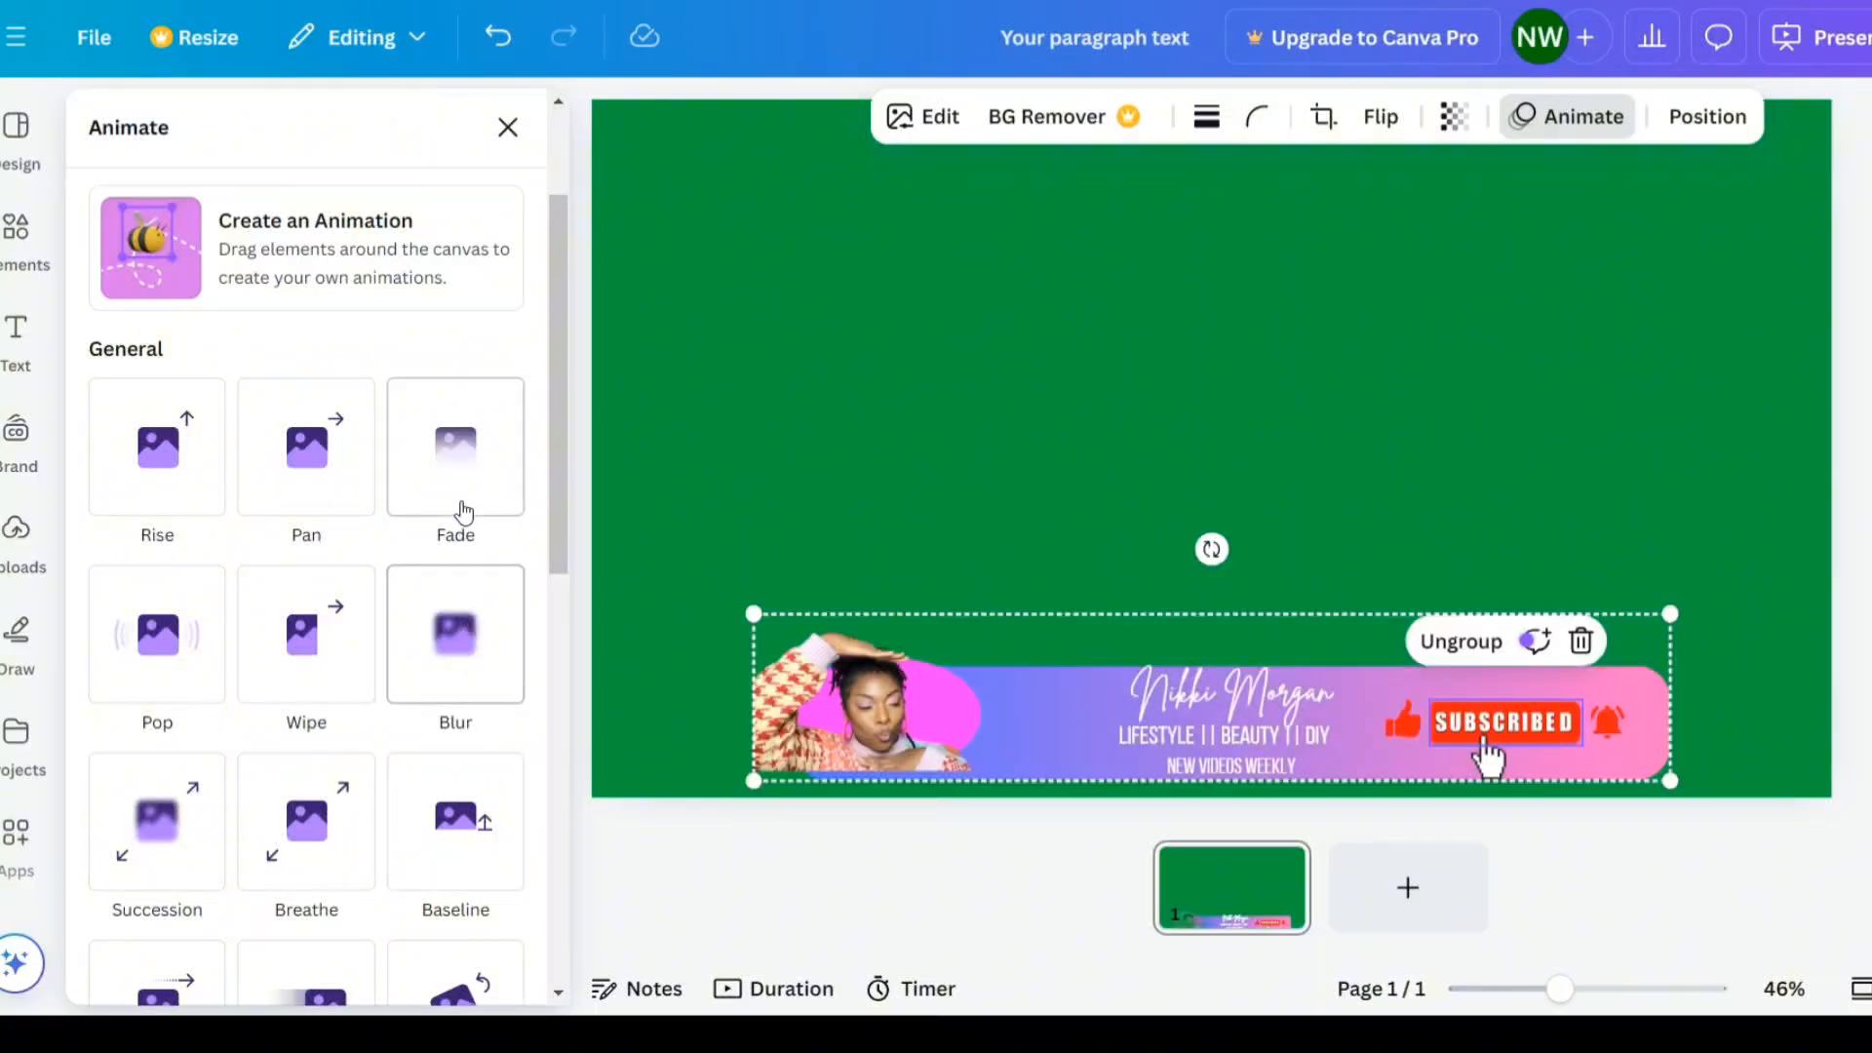
scroll(303, 722, down, 3)
scroll(409, 801, down, 3)
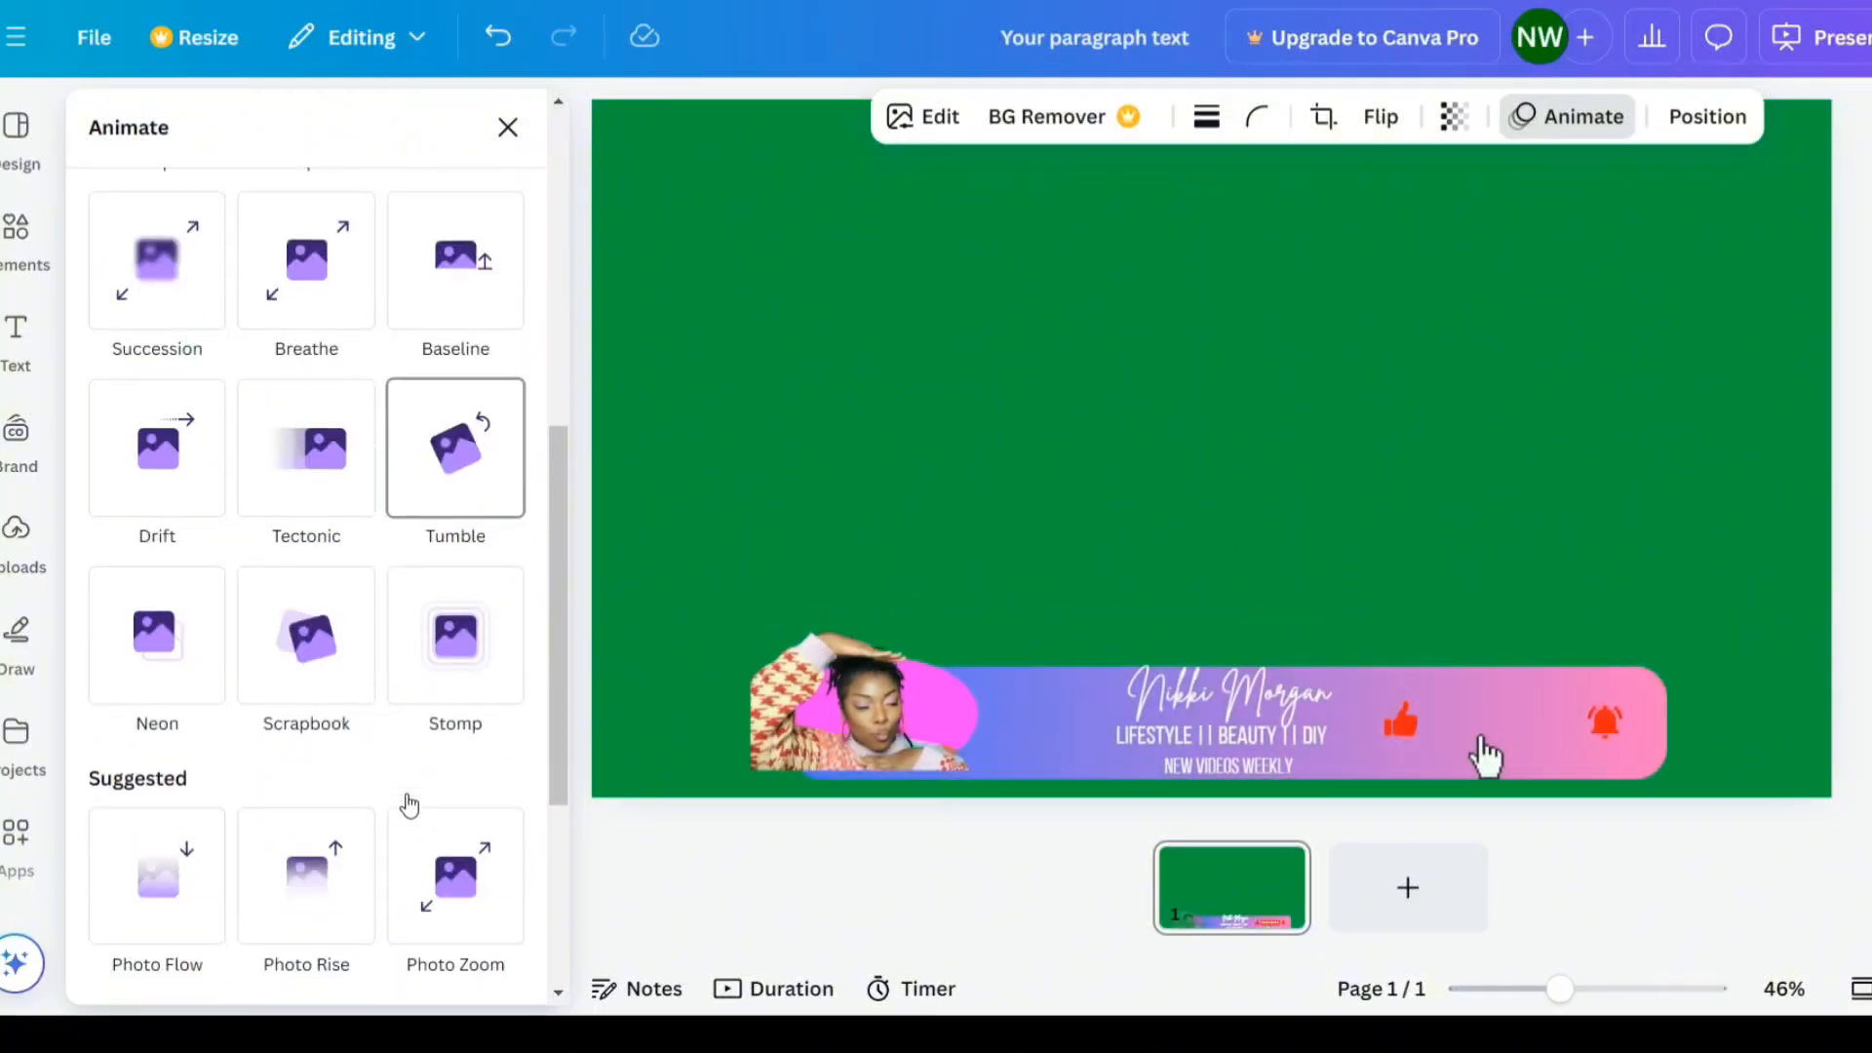
click(472, 680)
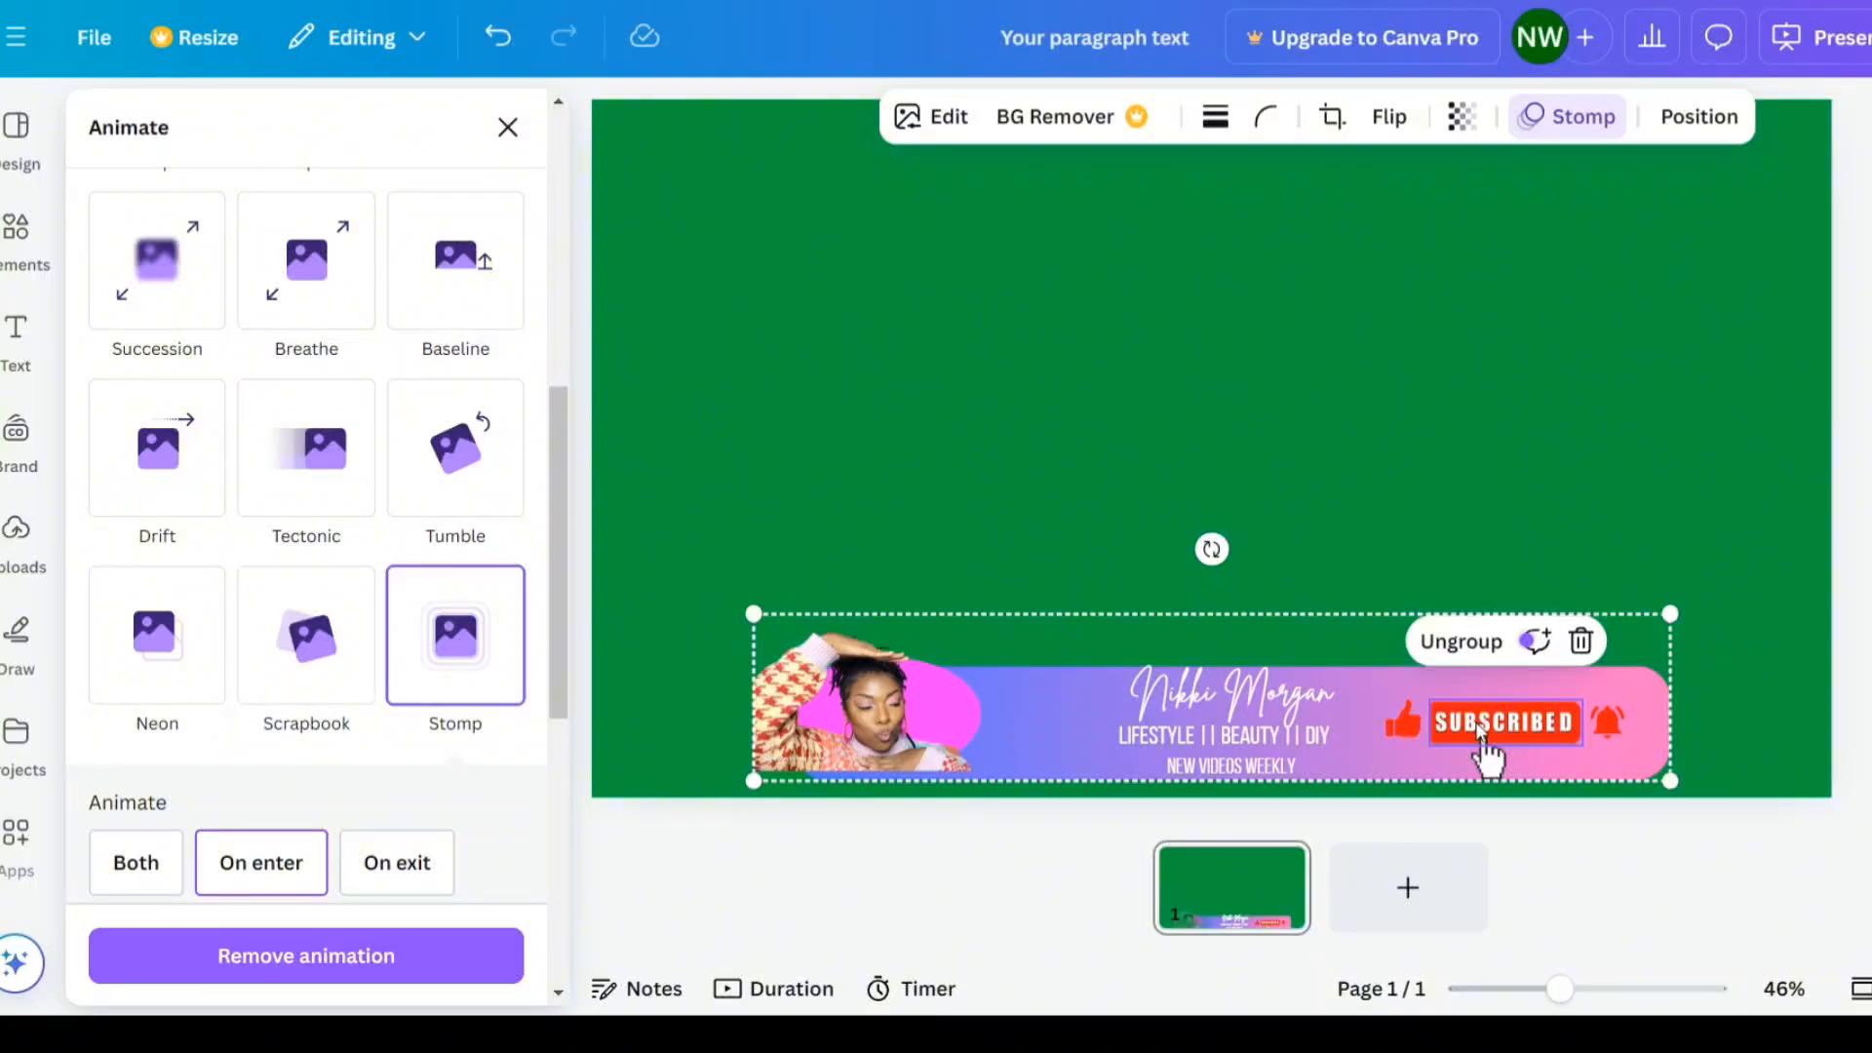
- Animate the bell icon with the Flicker effect and the hand cursor with the Pulse effect
click(1610, 718)
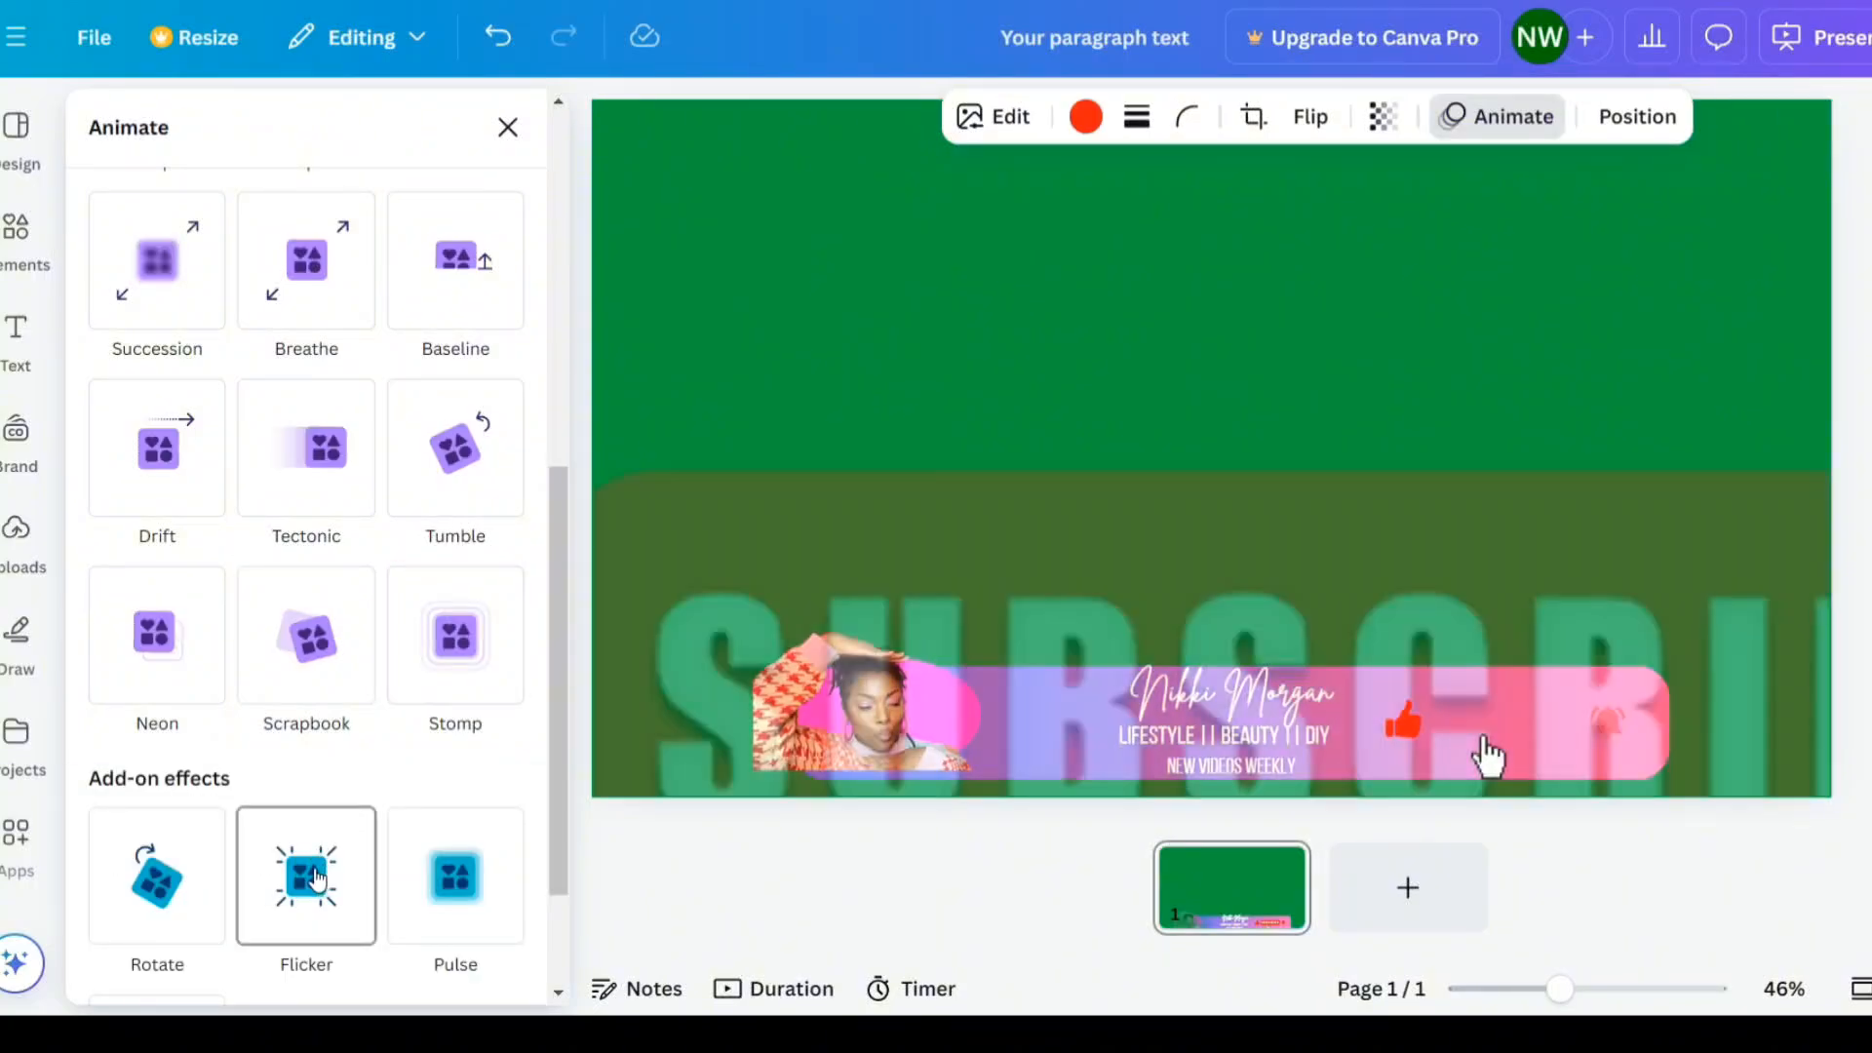
click(325, 869)
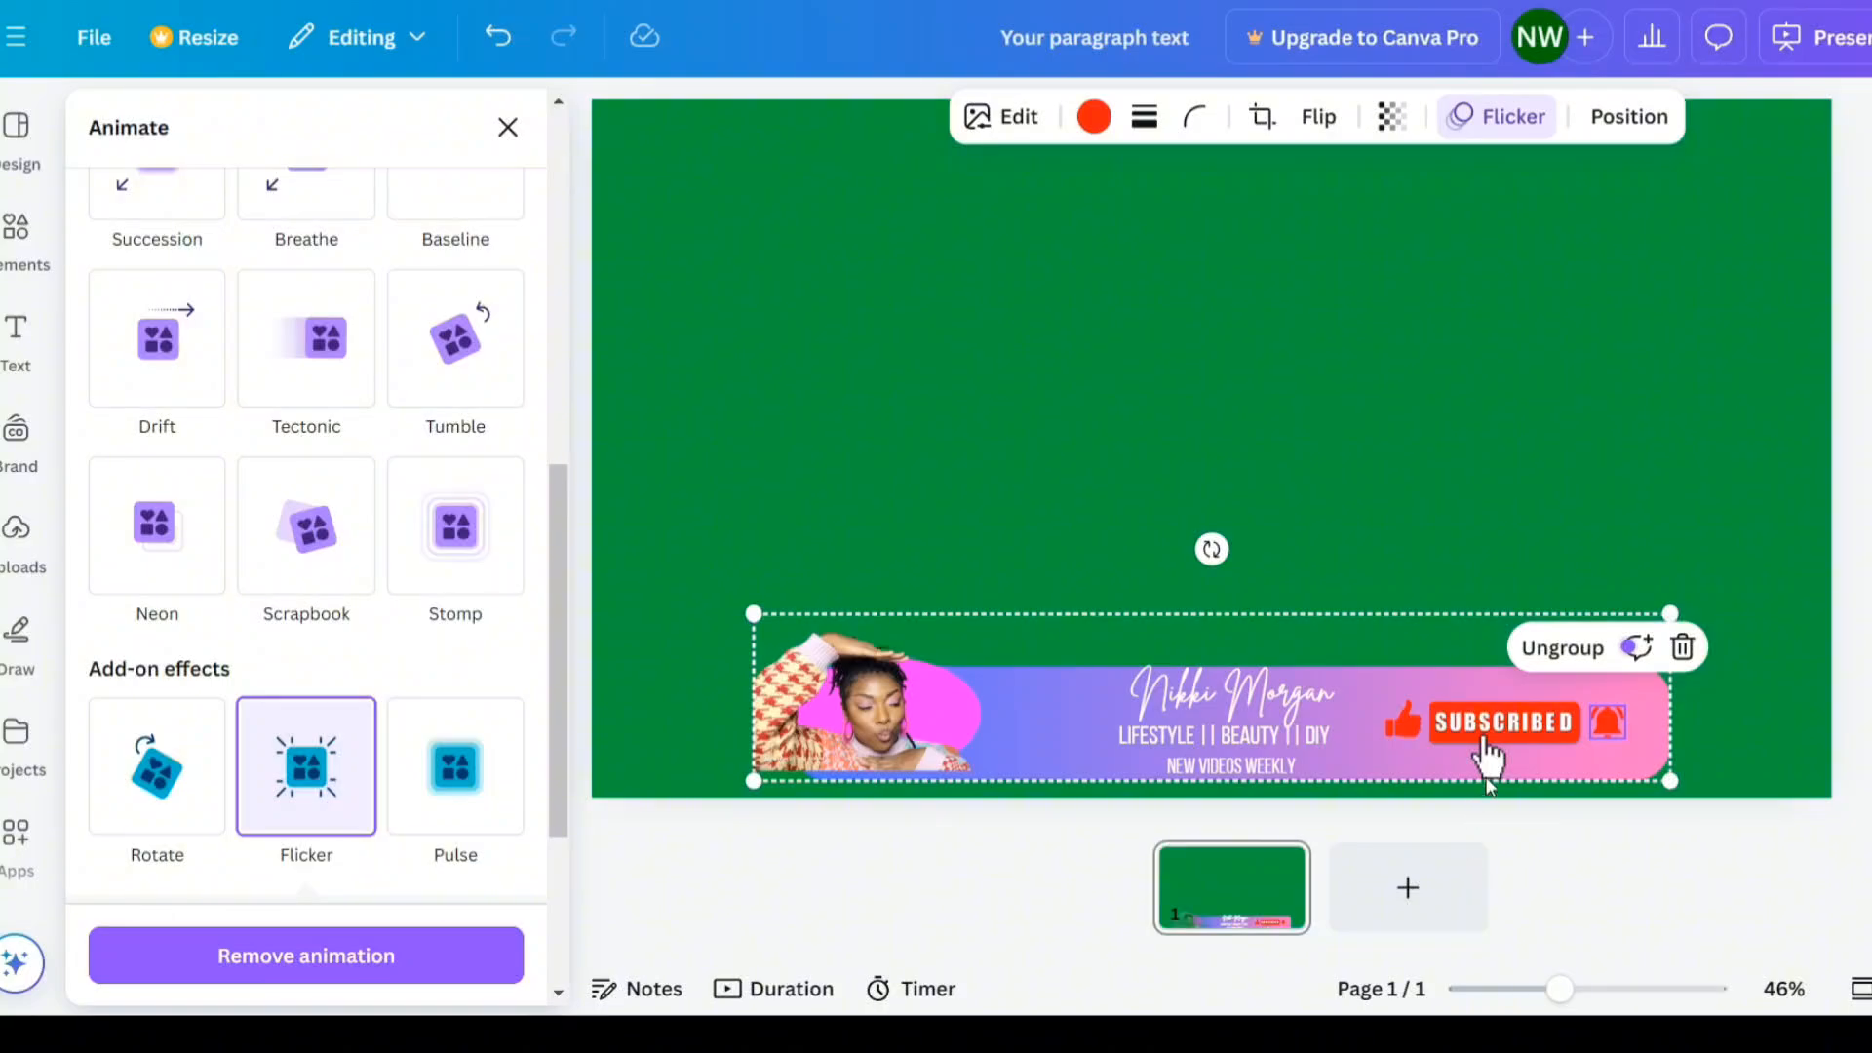
click(1488, 775)
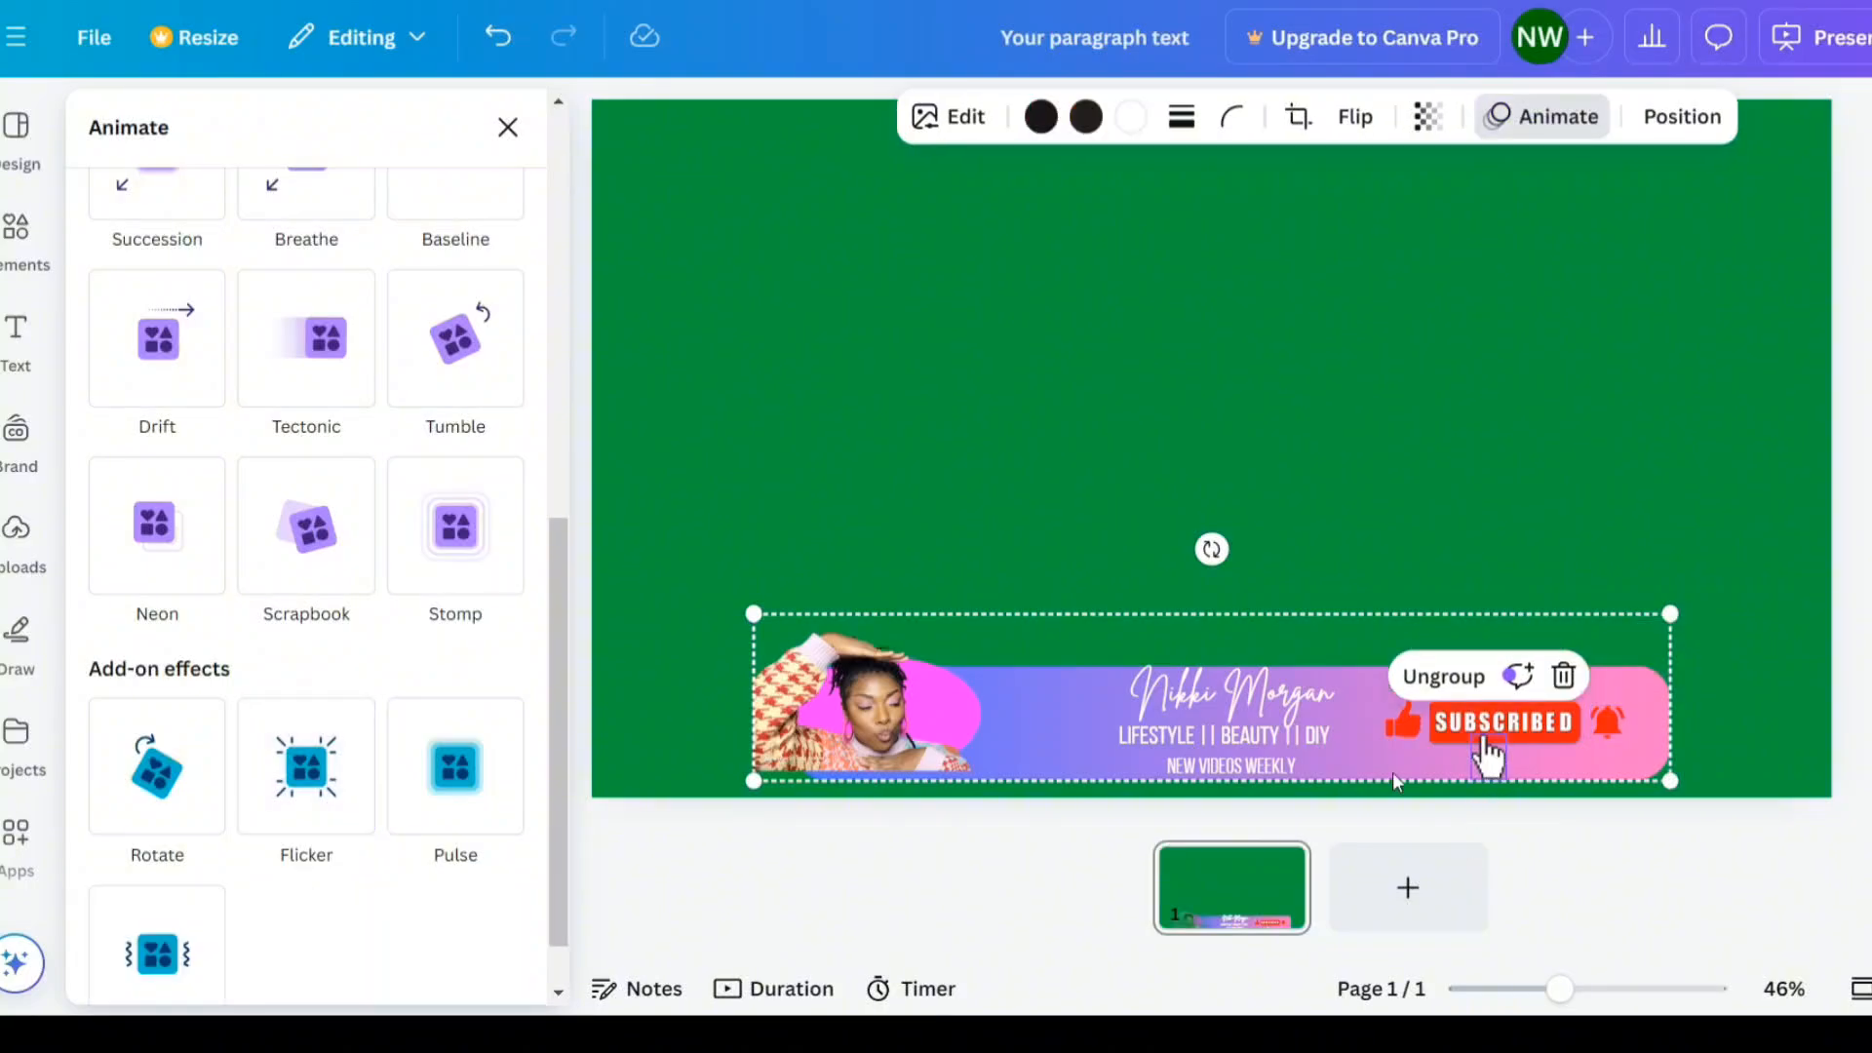
click(430, 777)
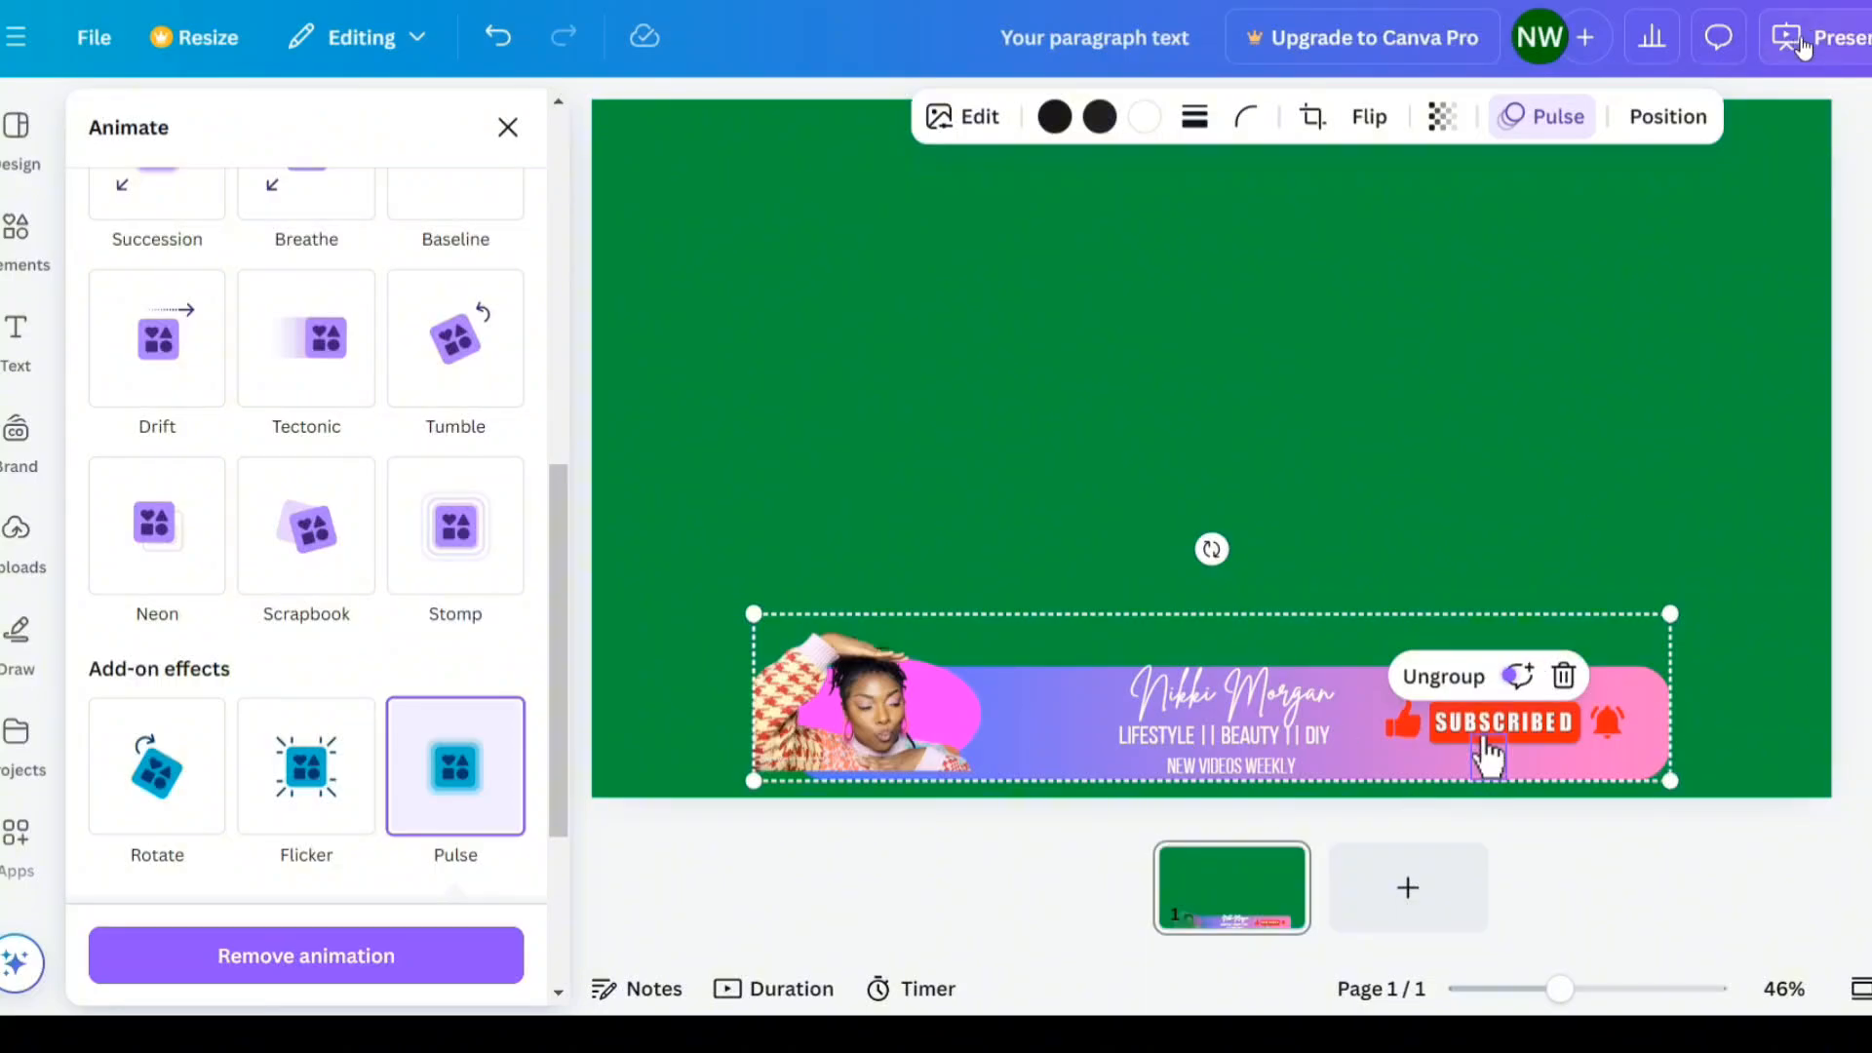
- Preview the design as a full-screen presentation, then exit it
click(1857, 59)
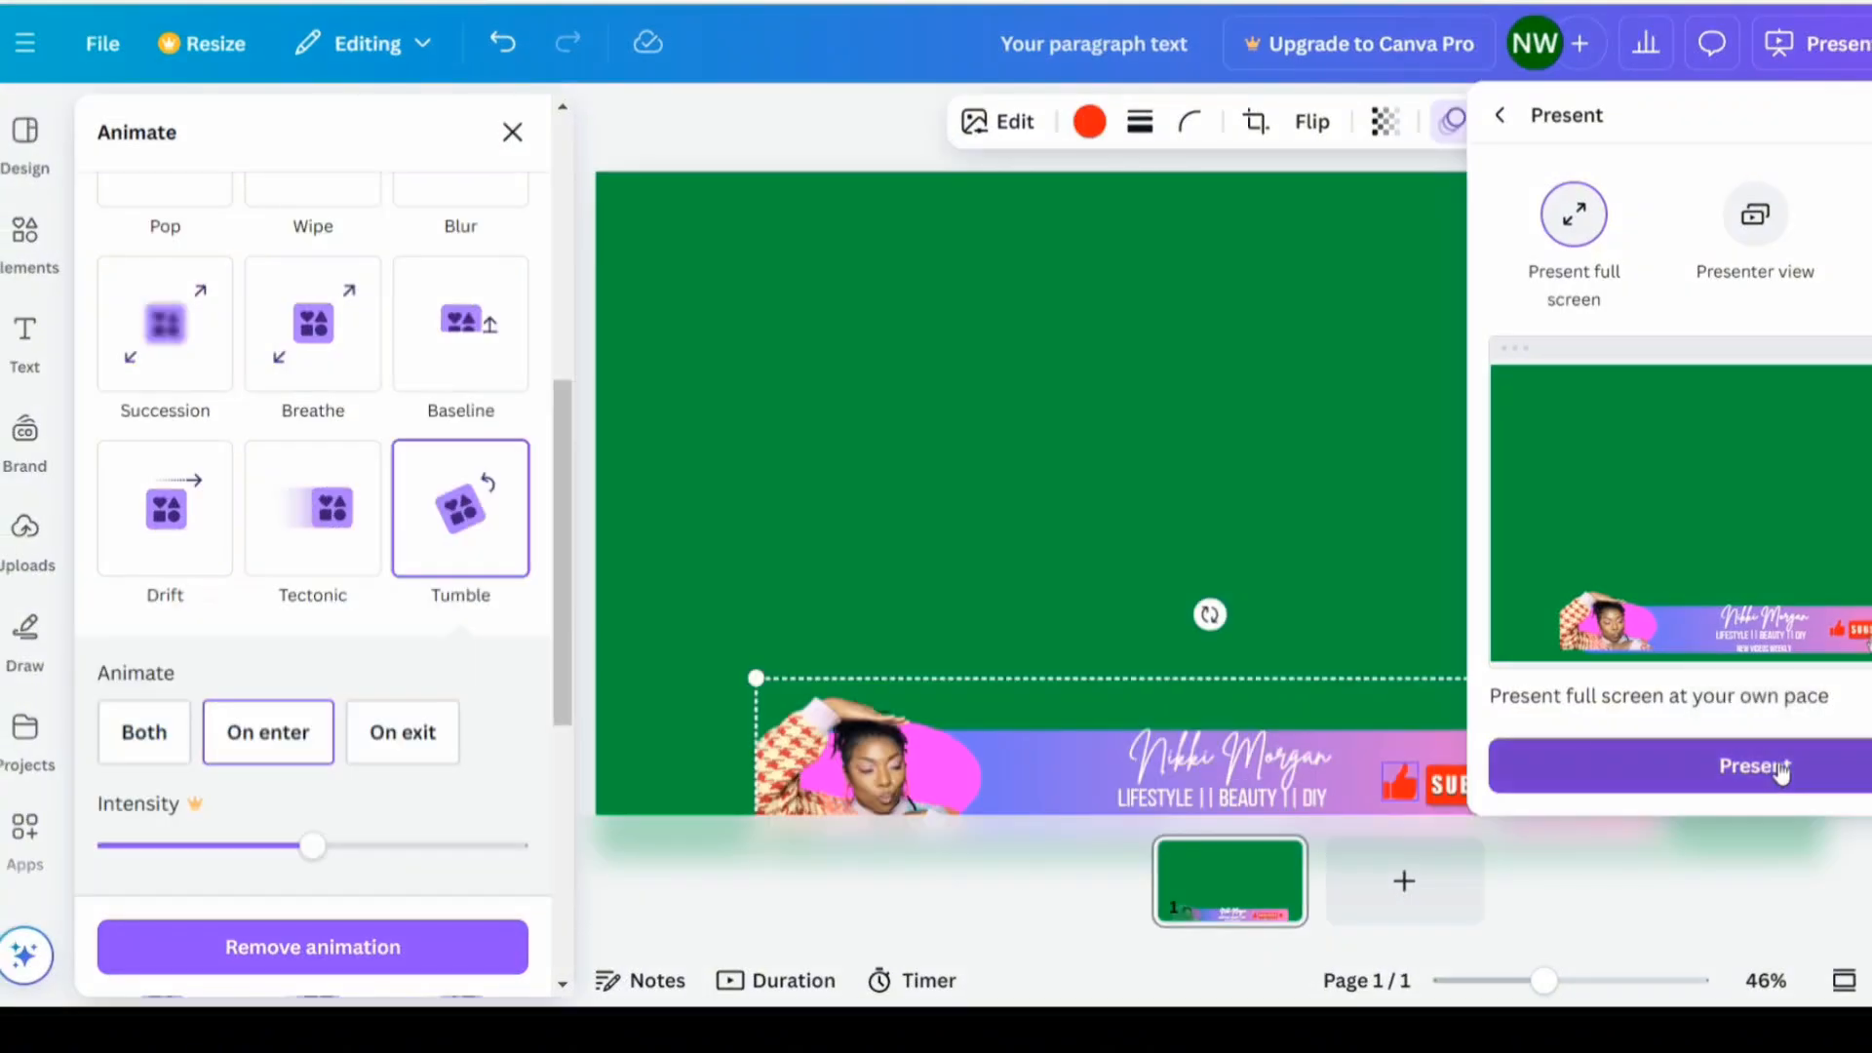
click(1754, 766)
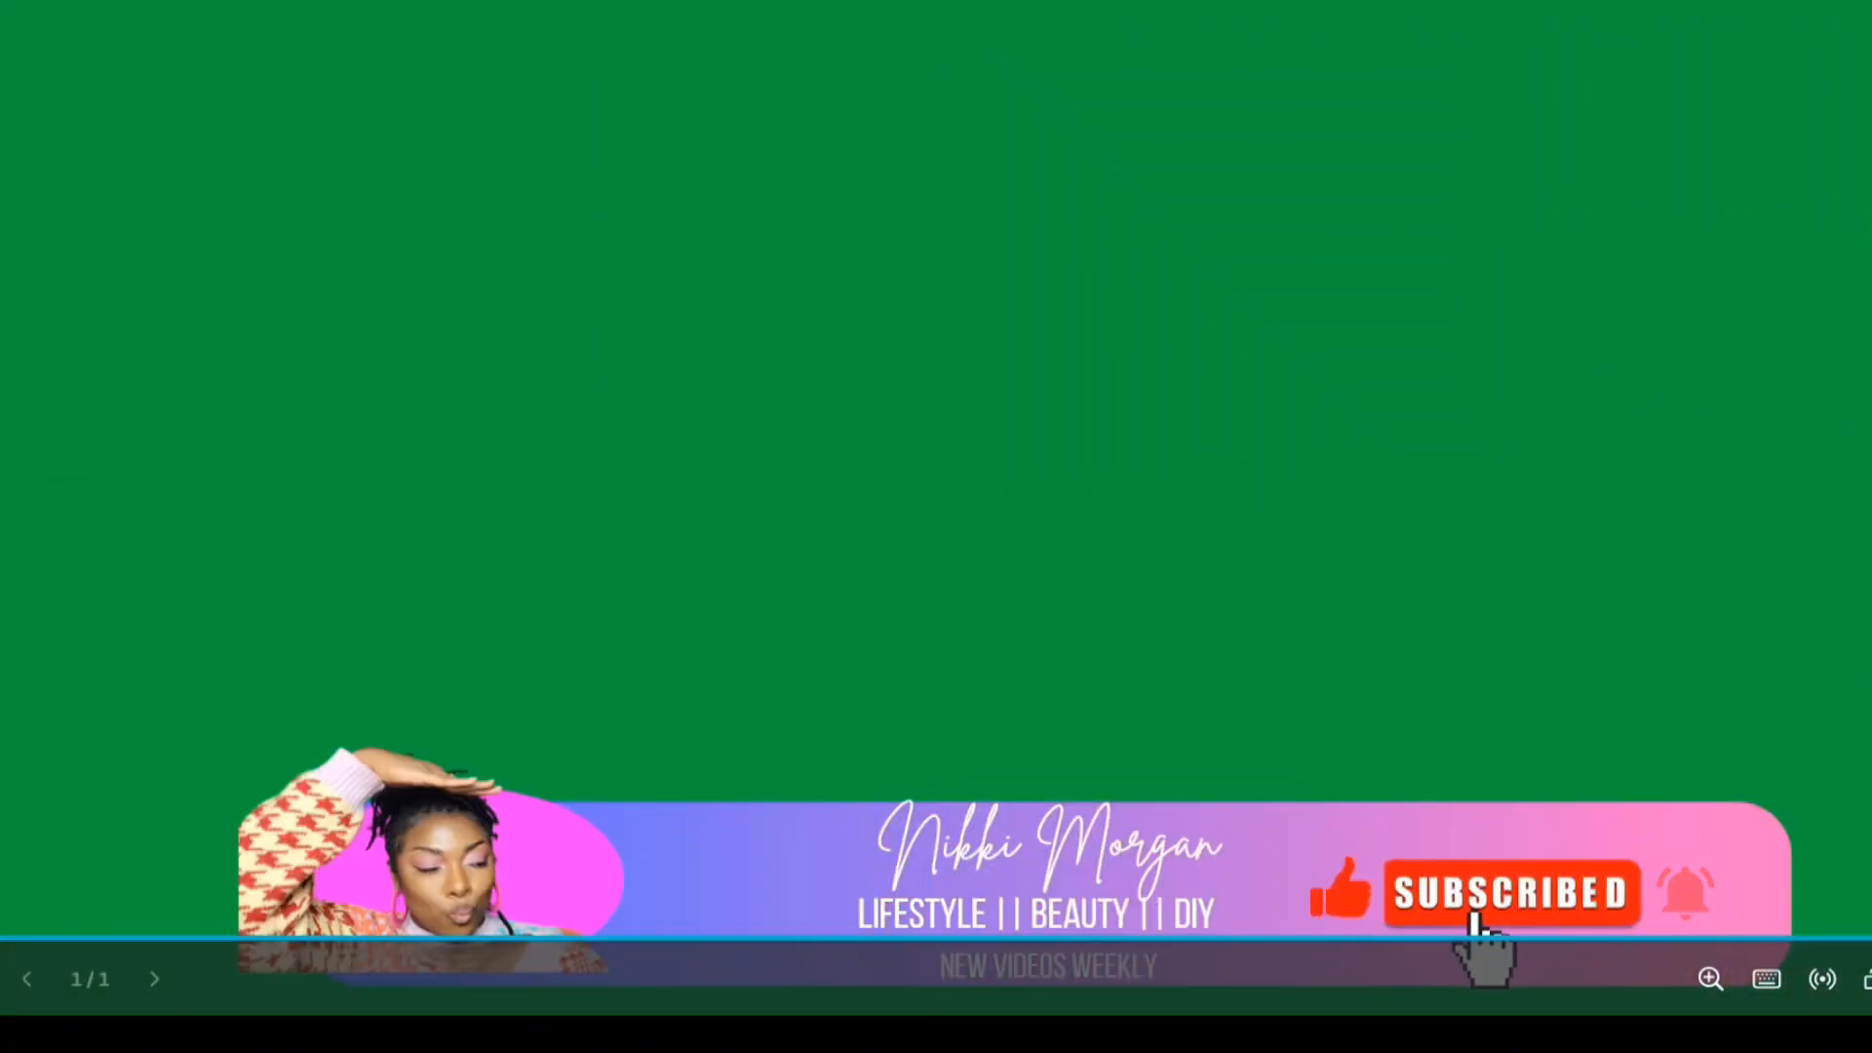
key(Escape)
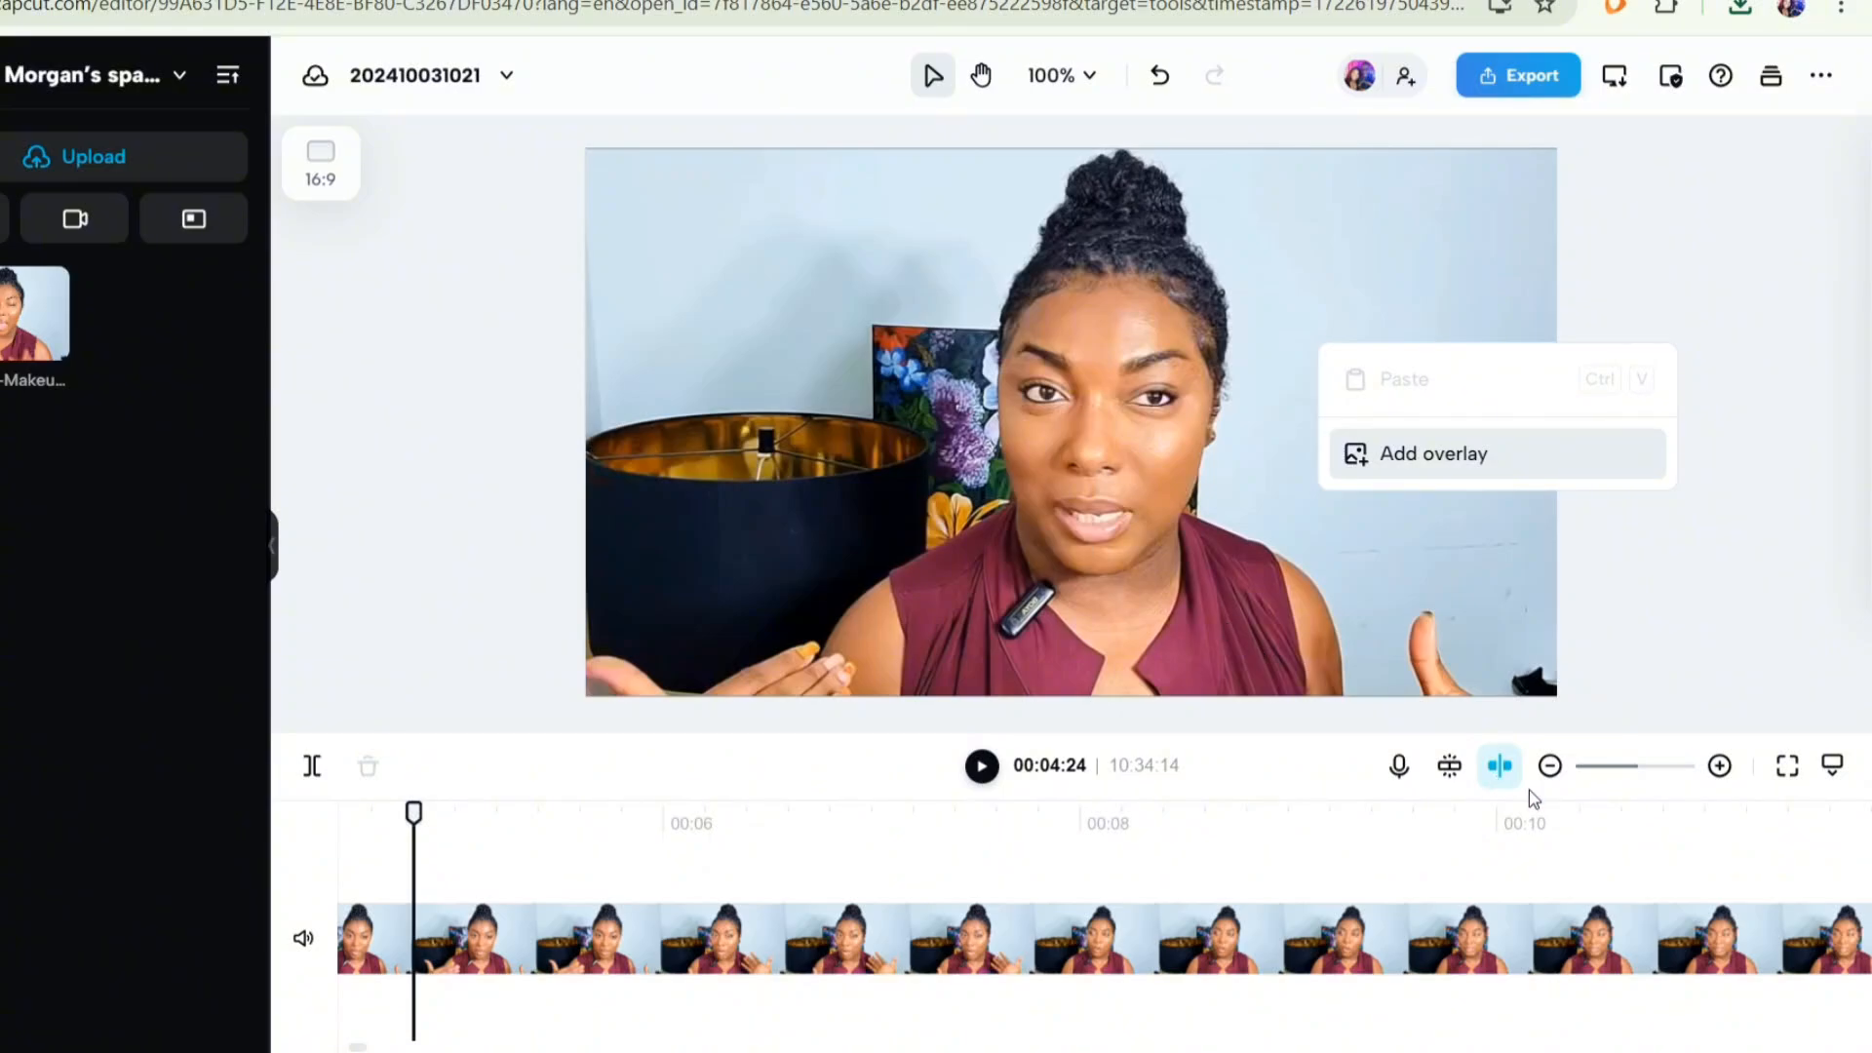
- In CapCut, add the banner video as an overlay on the clip and resize it to fill the whole frame
click(1433, 453)
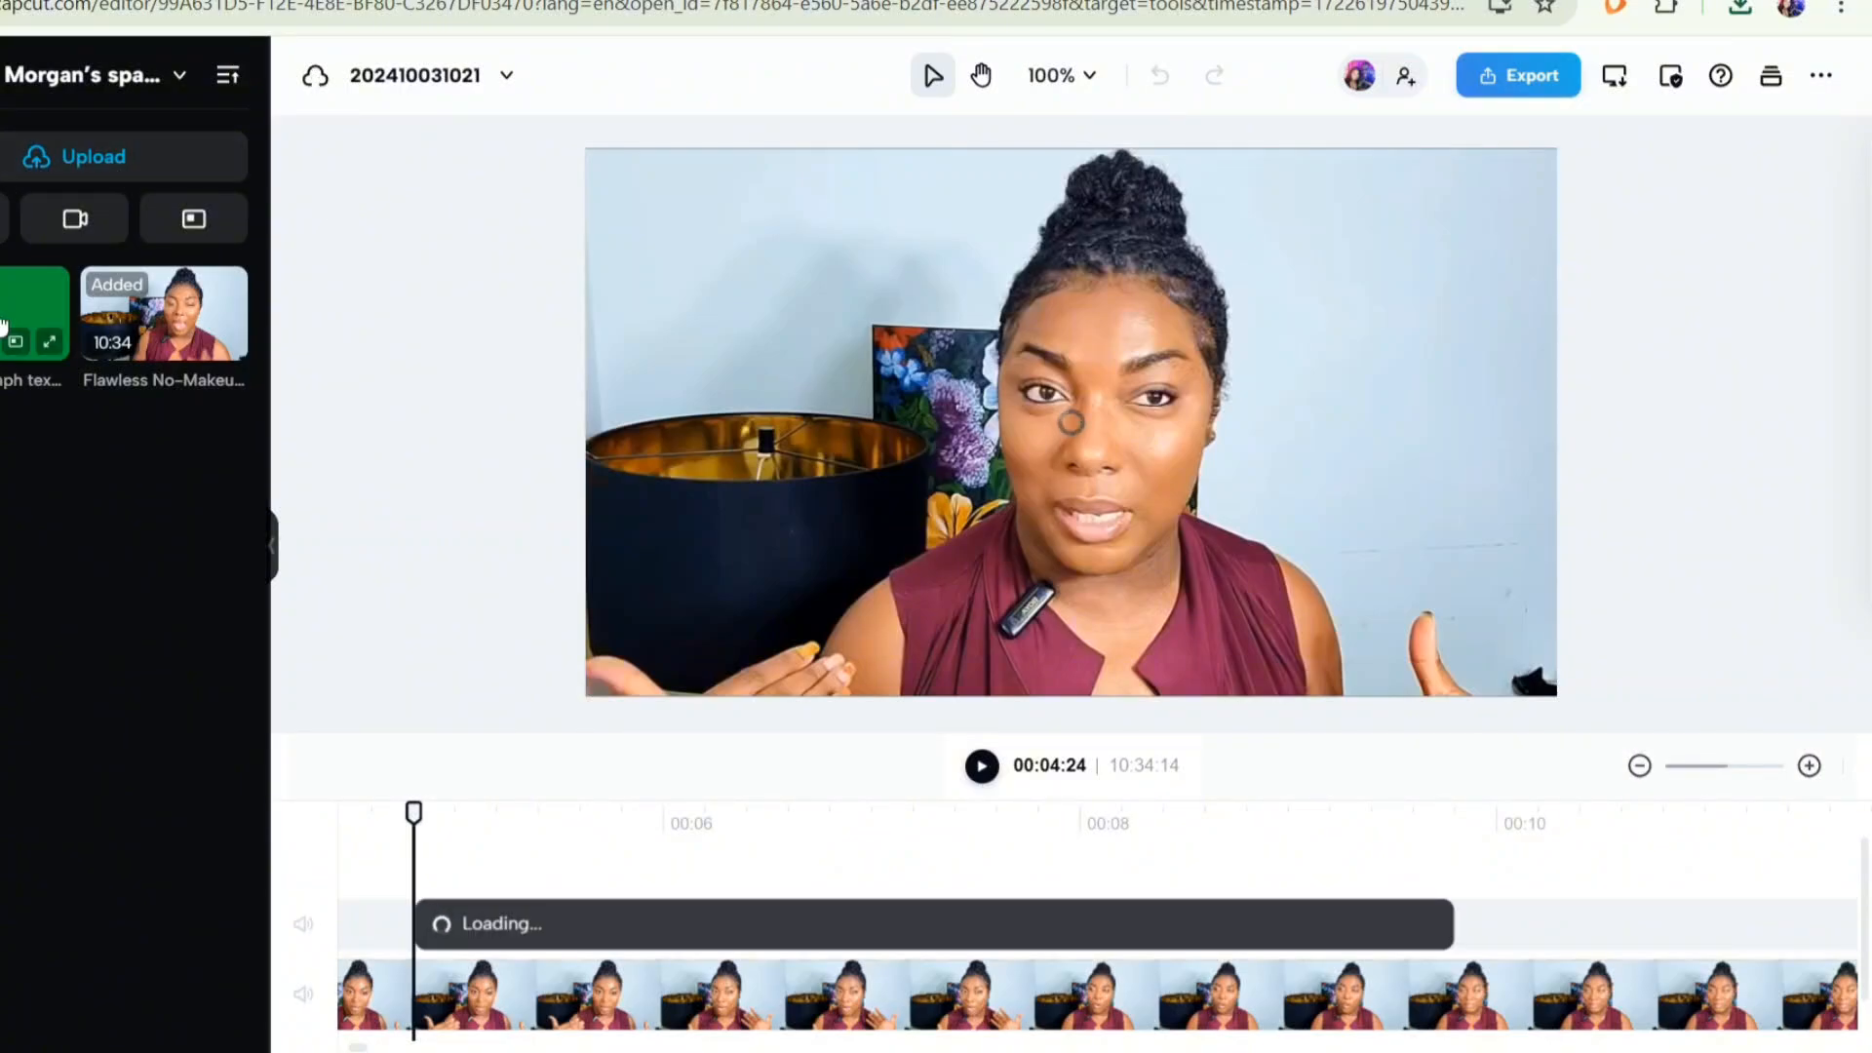
click(1101, 385)
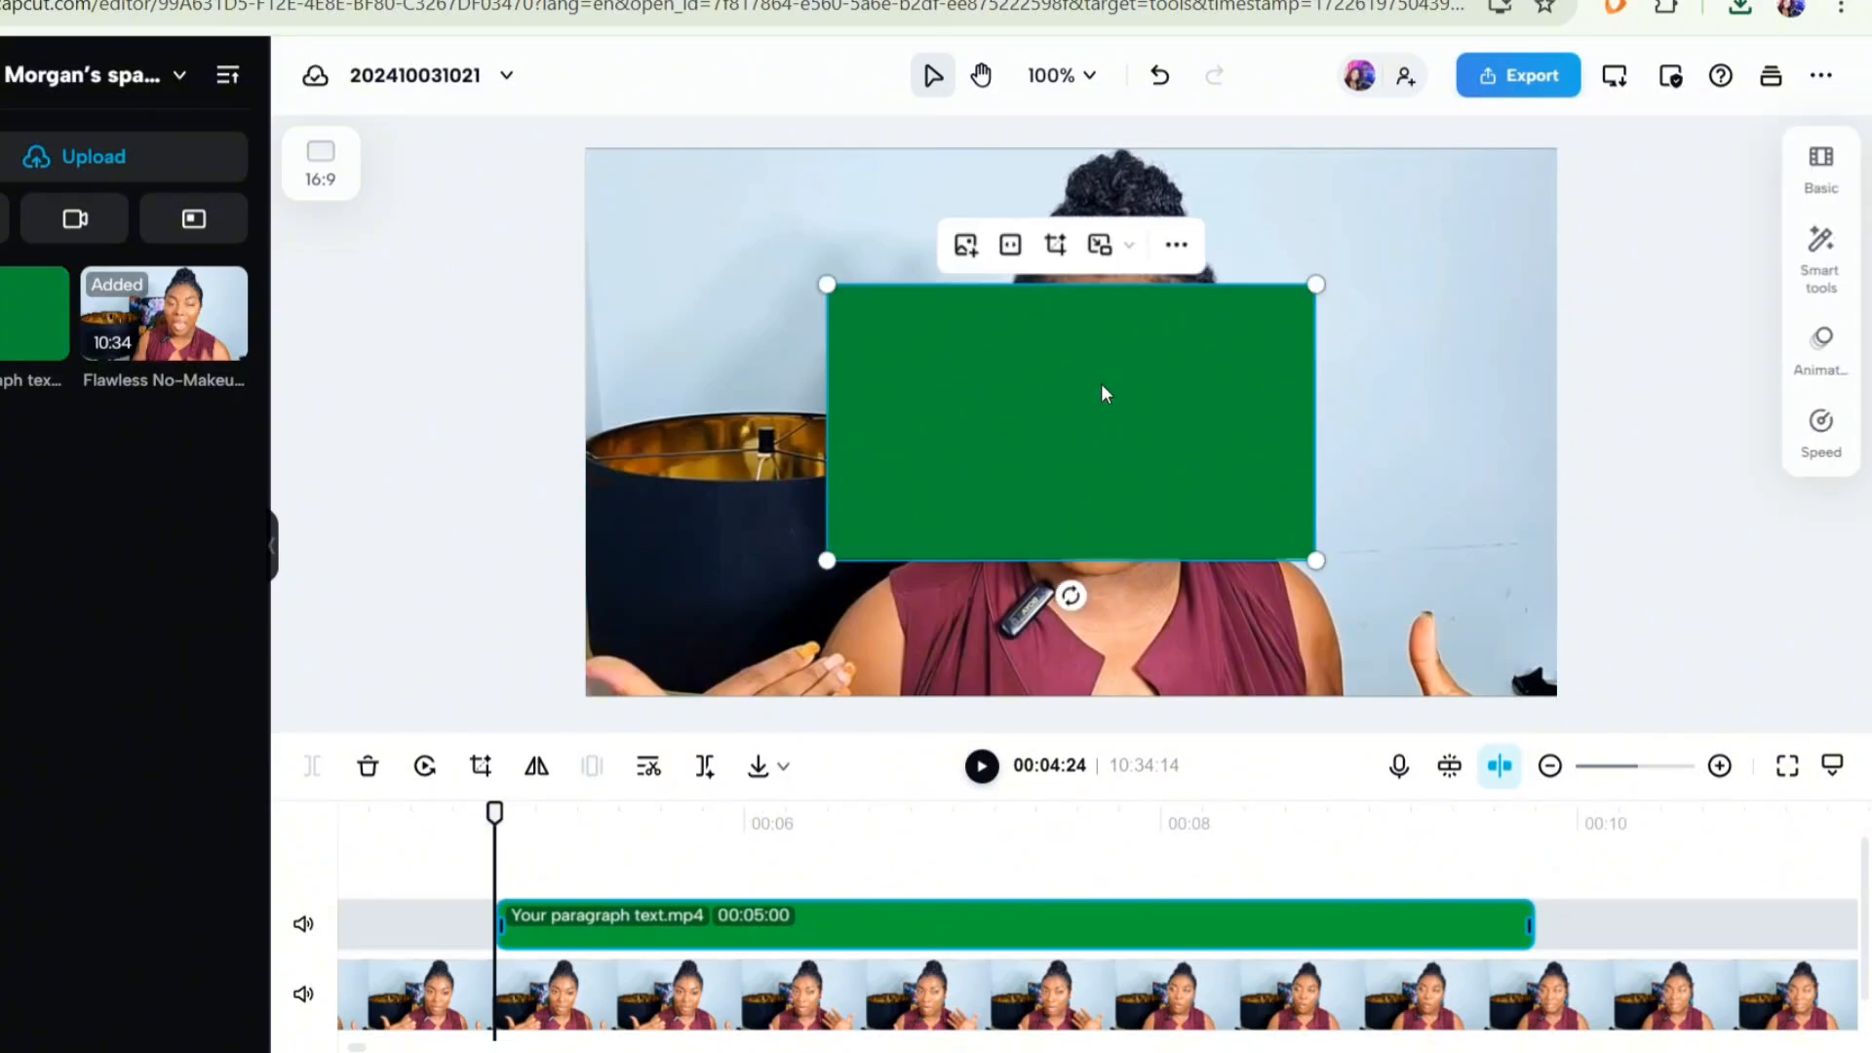
drag(1127, 401, 887, 273)
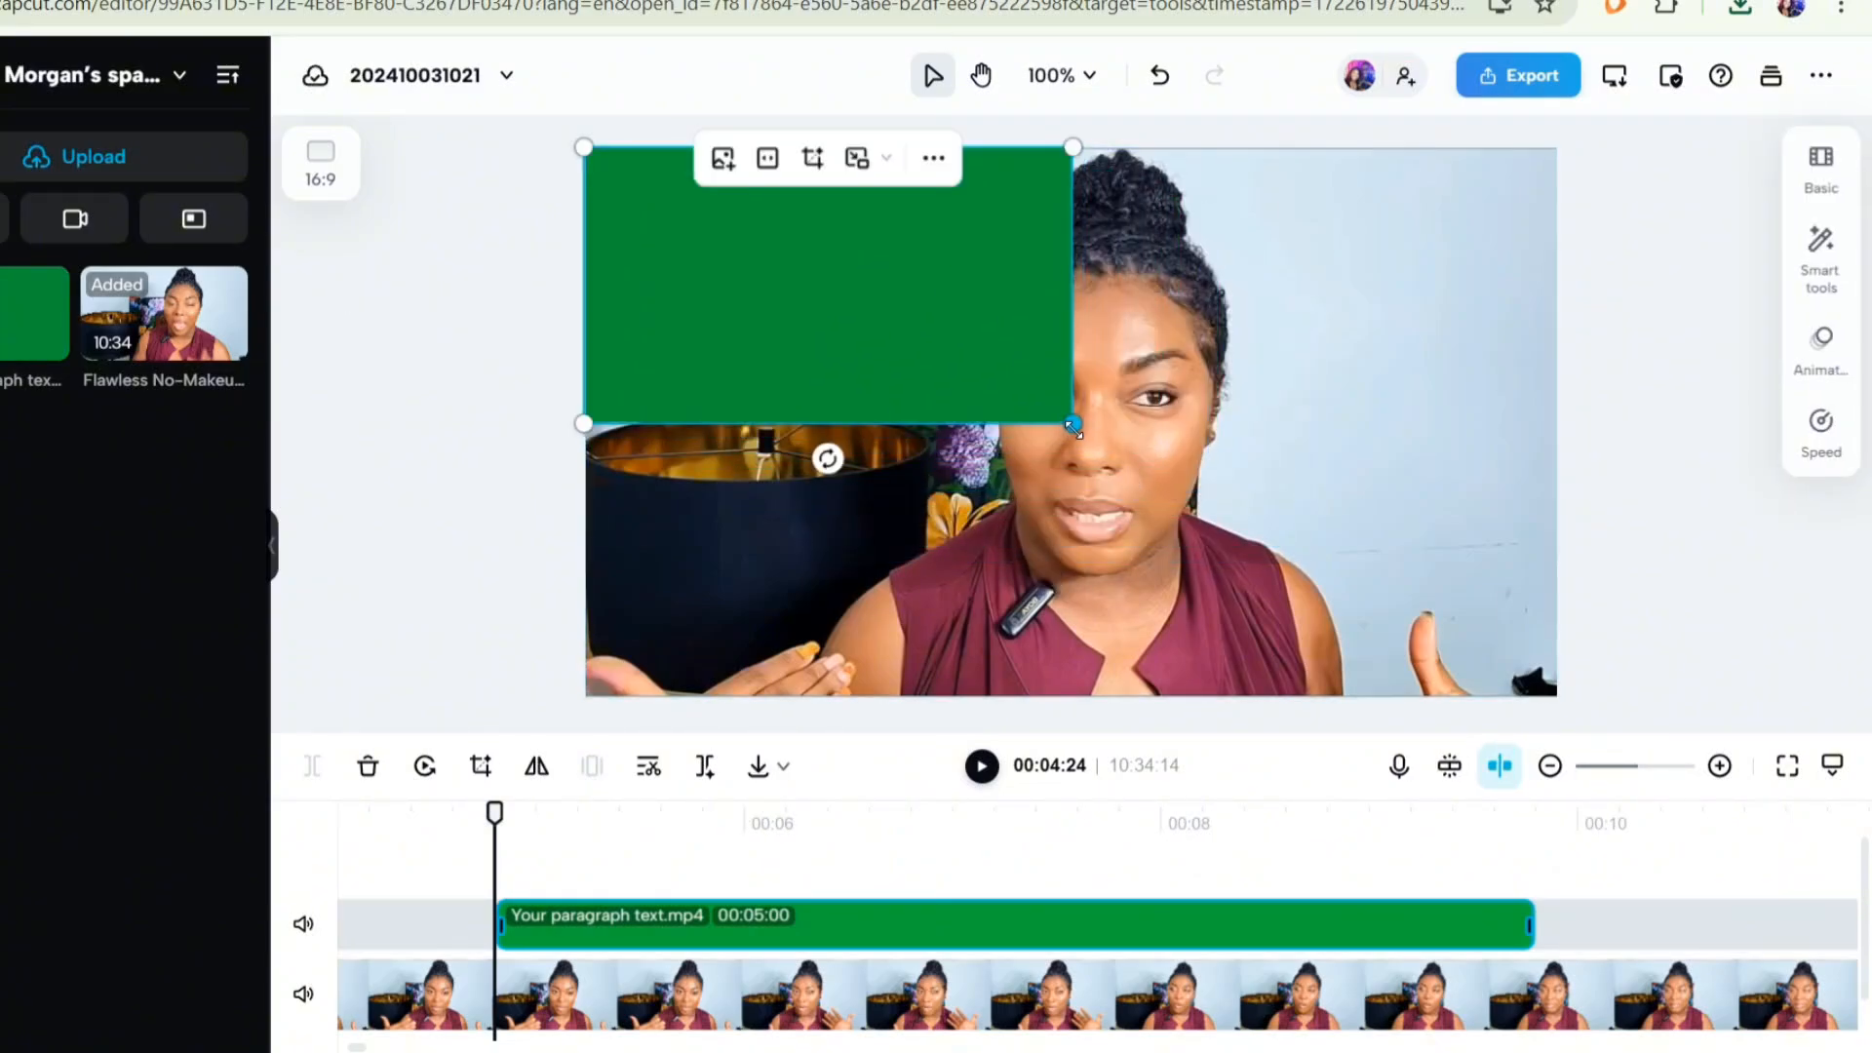
drag(1073, 423, 1561, 698)
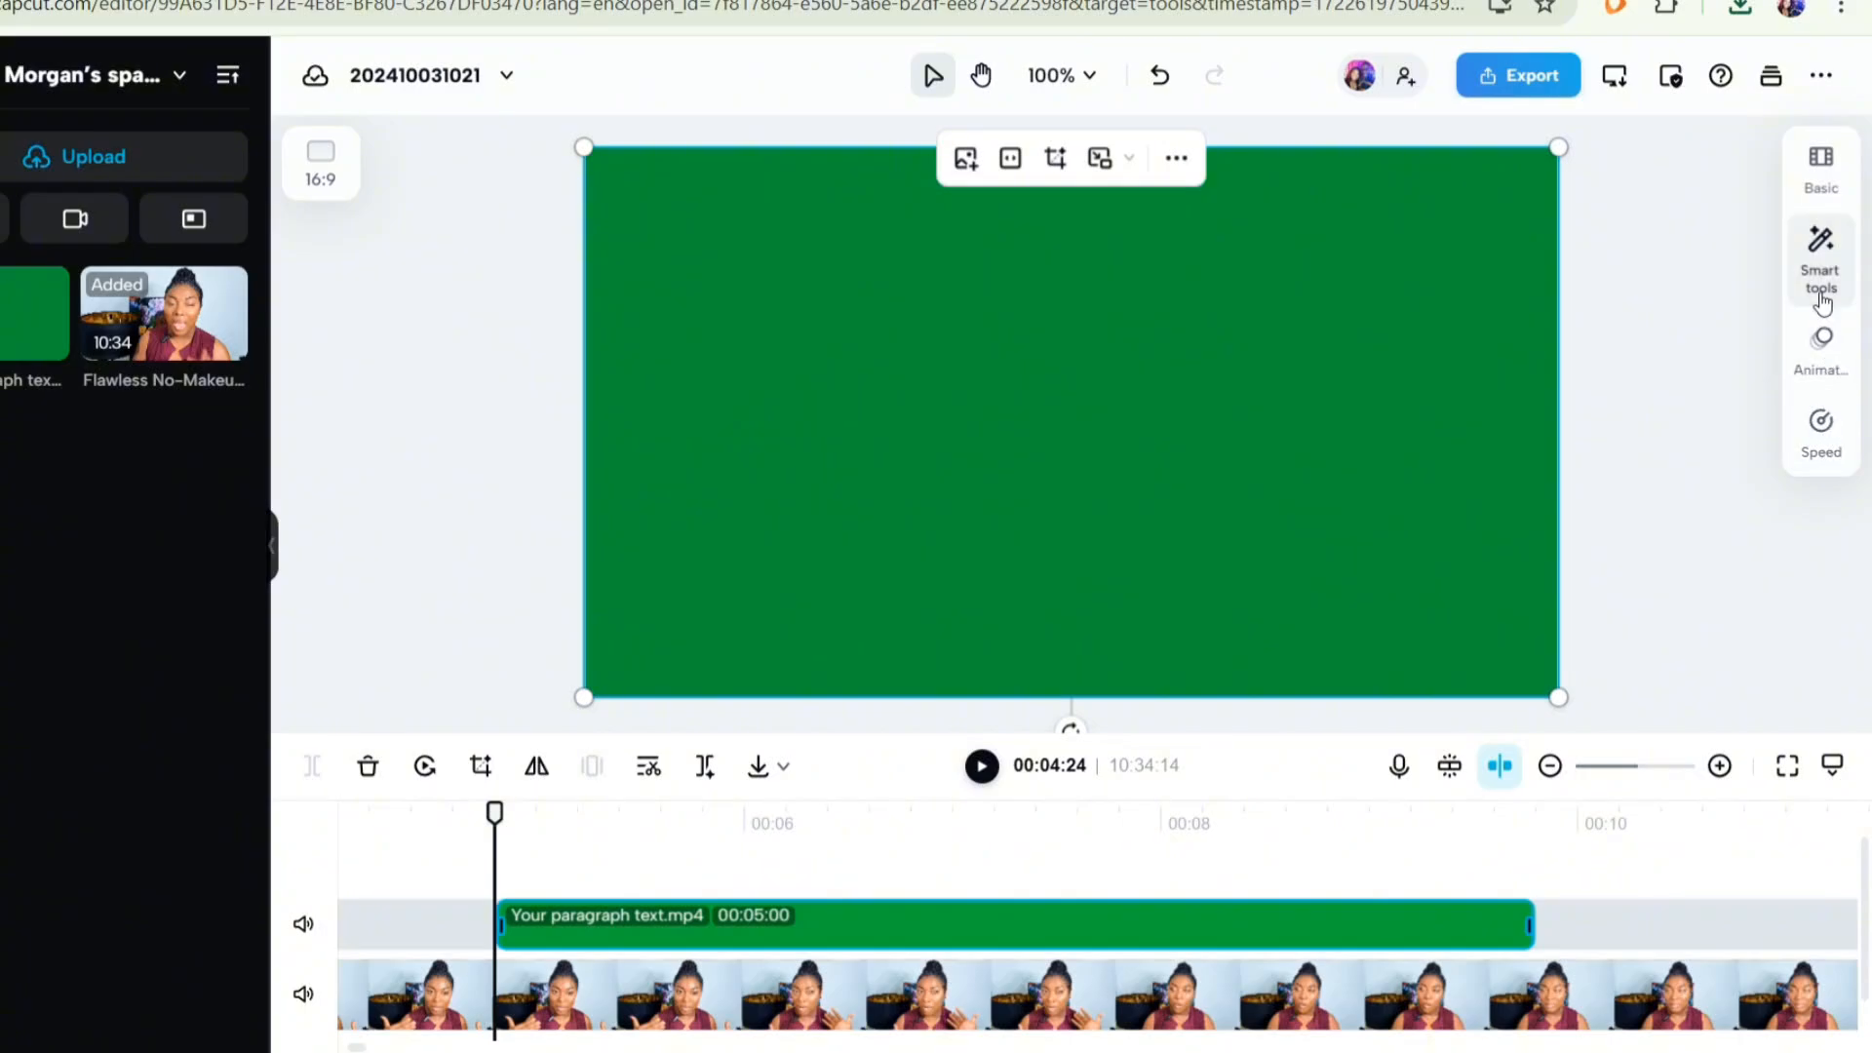
- Remove the overlay's green background with Chroma key, picking the green colour from the overlay
click(1848, 277)
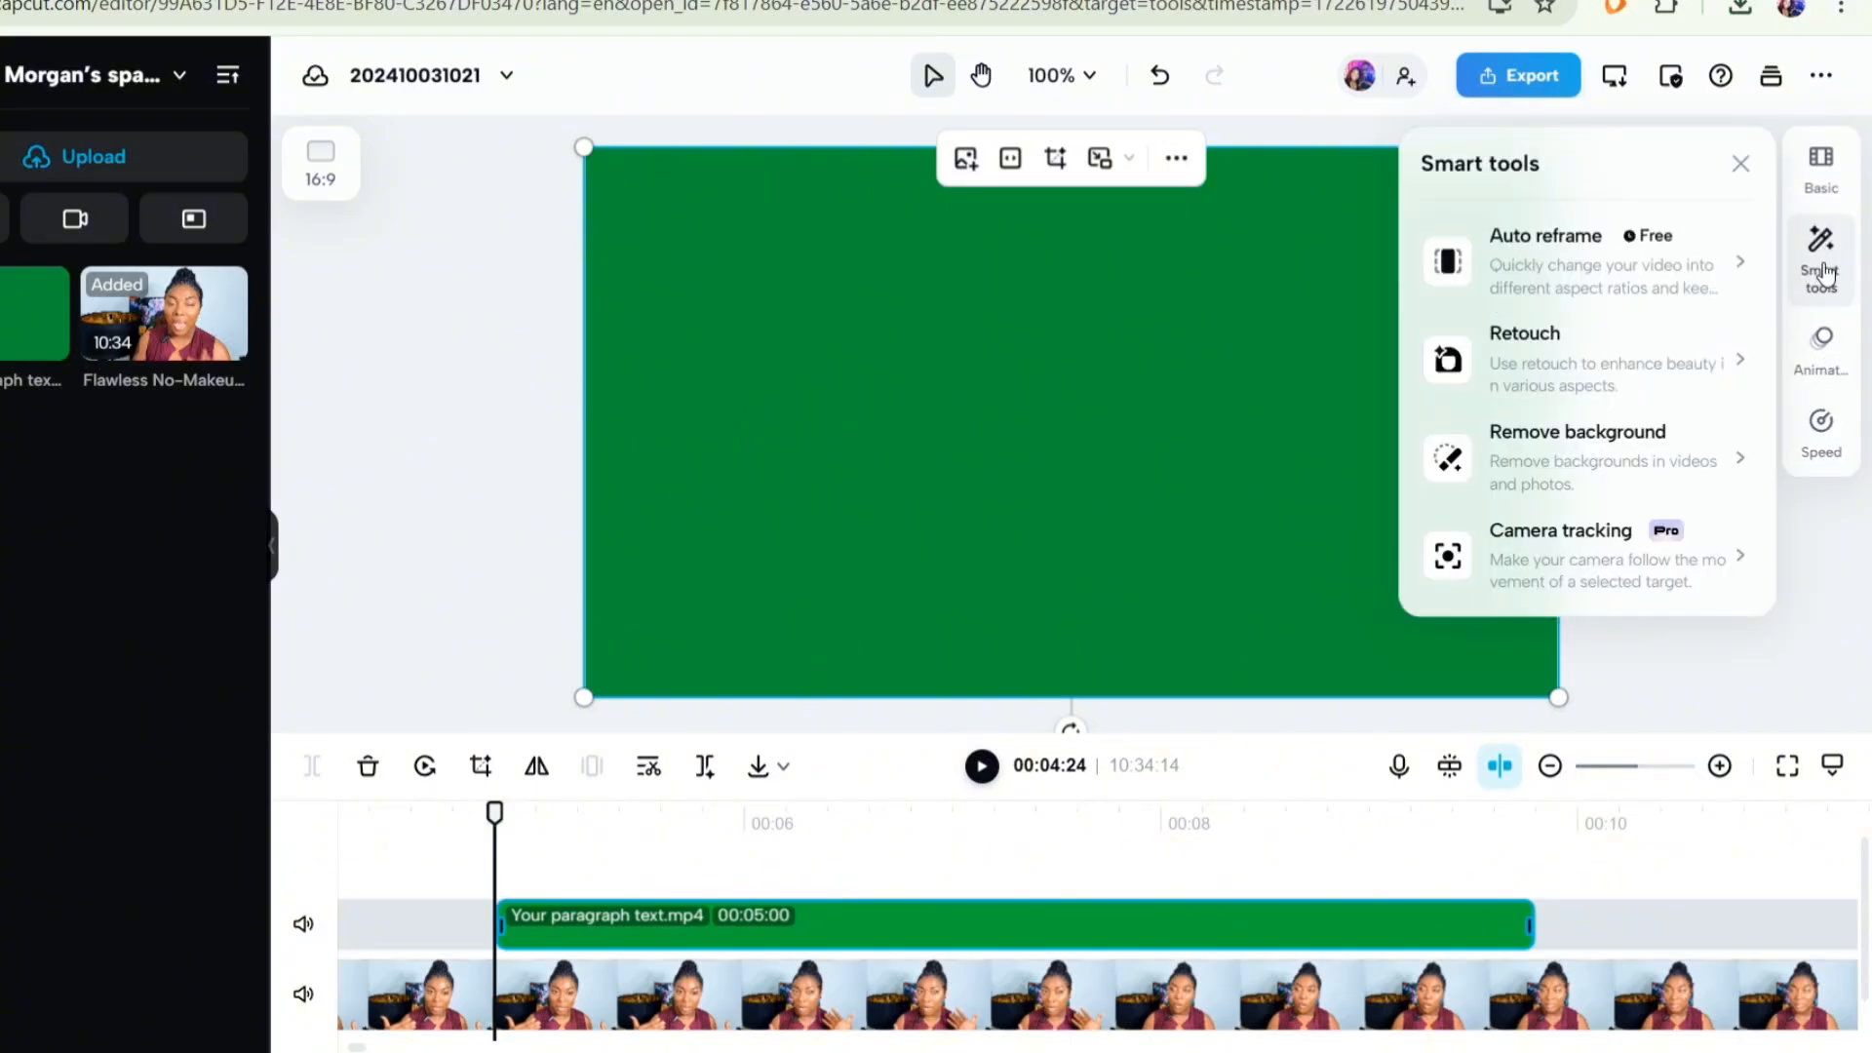
click(1446, 451)
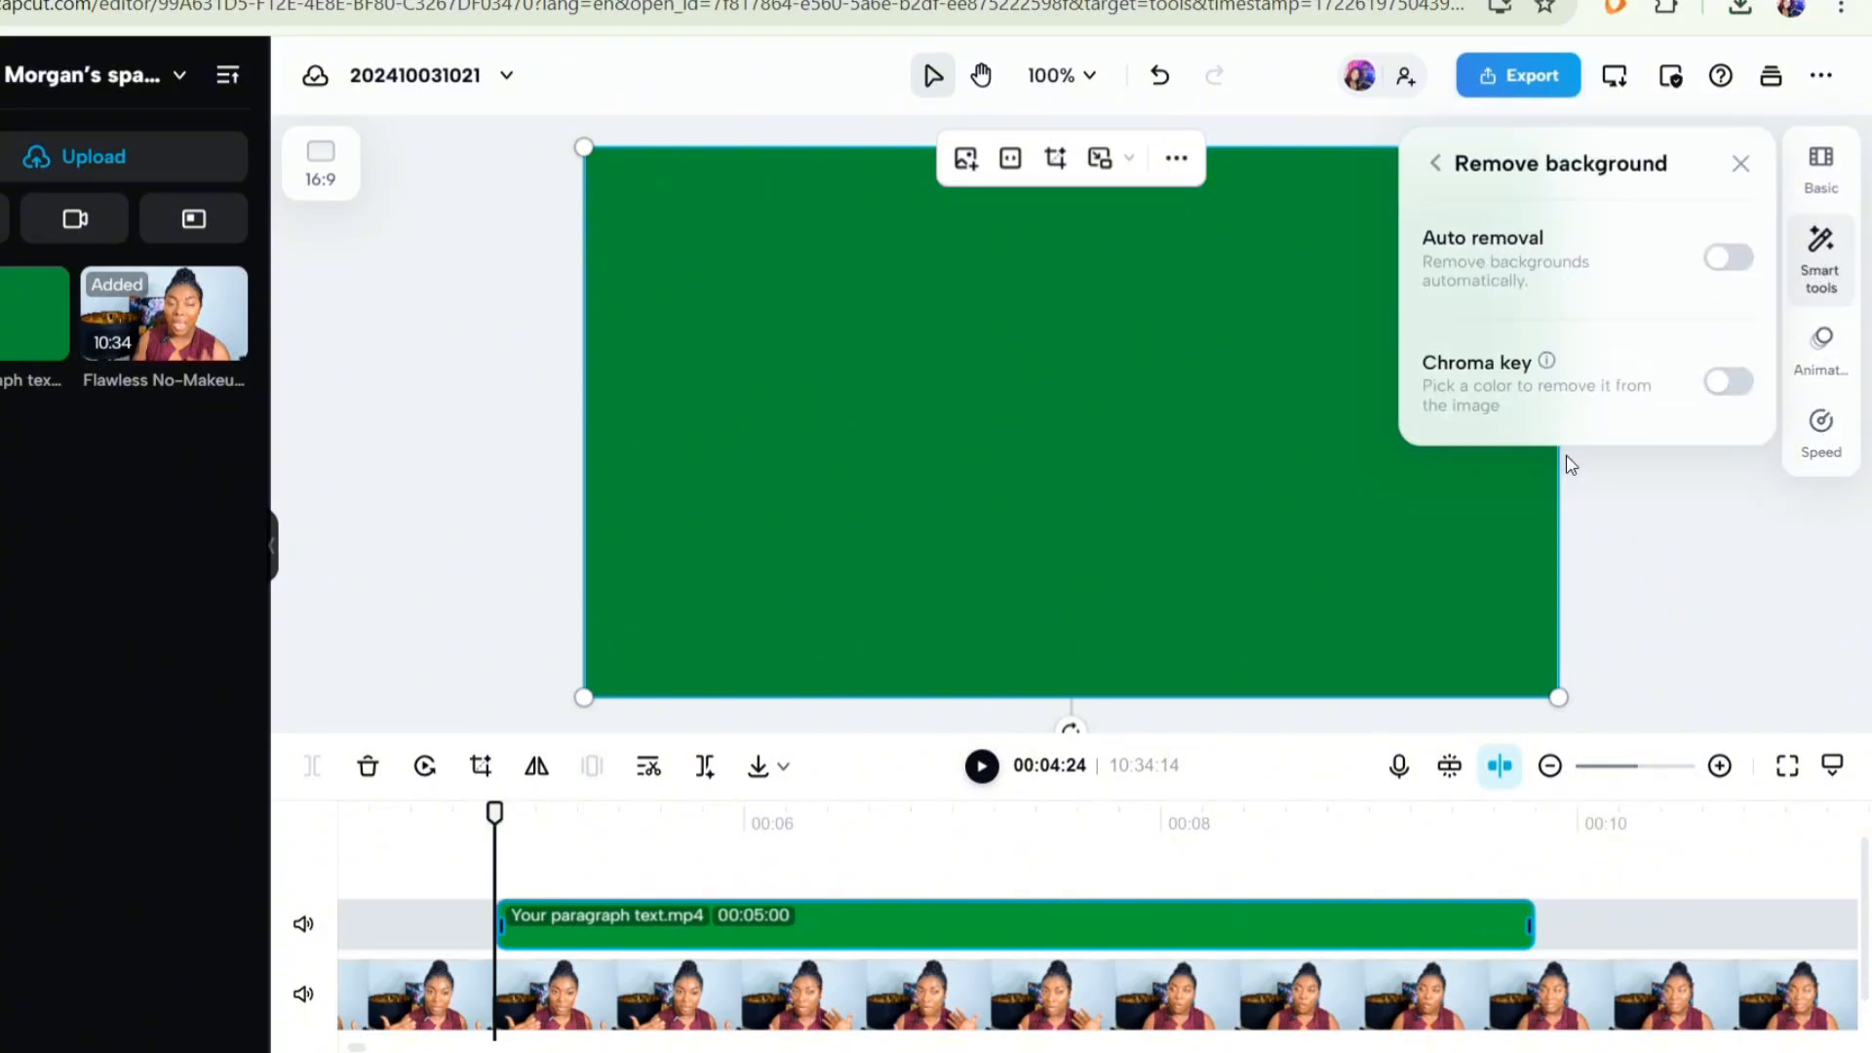
click(1726, 383)
click(1442, 458)
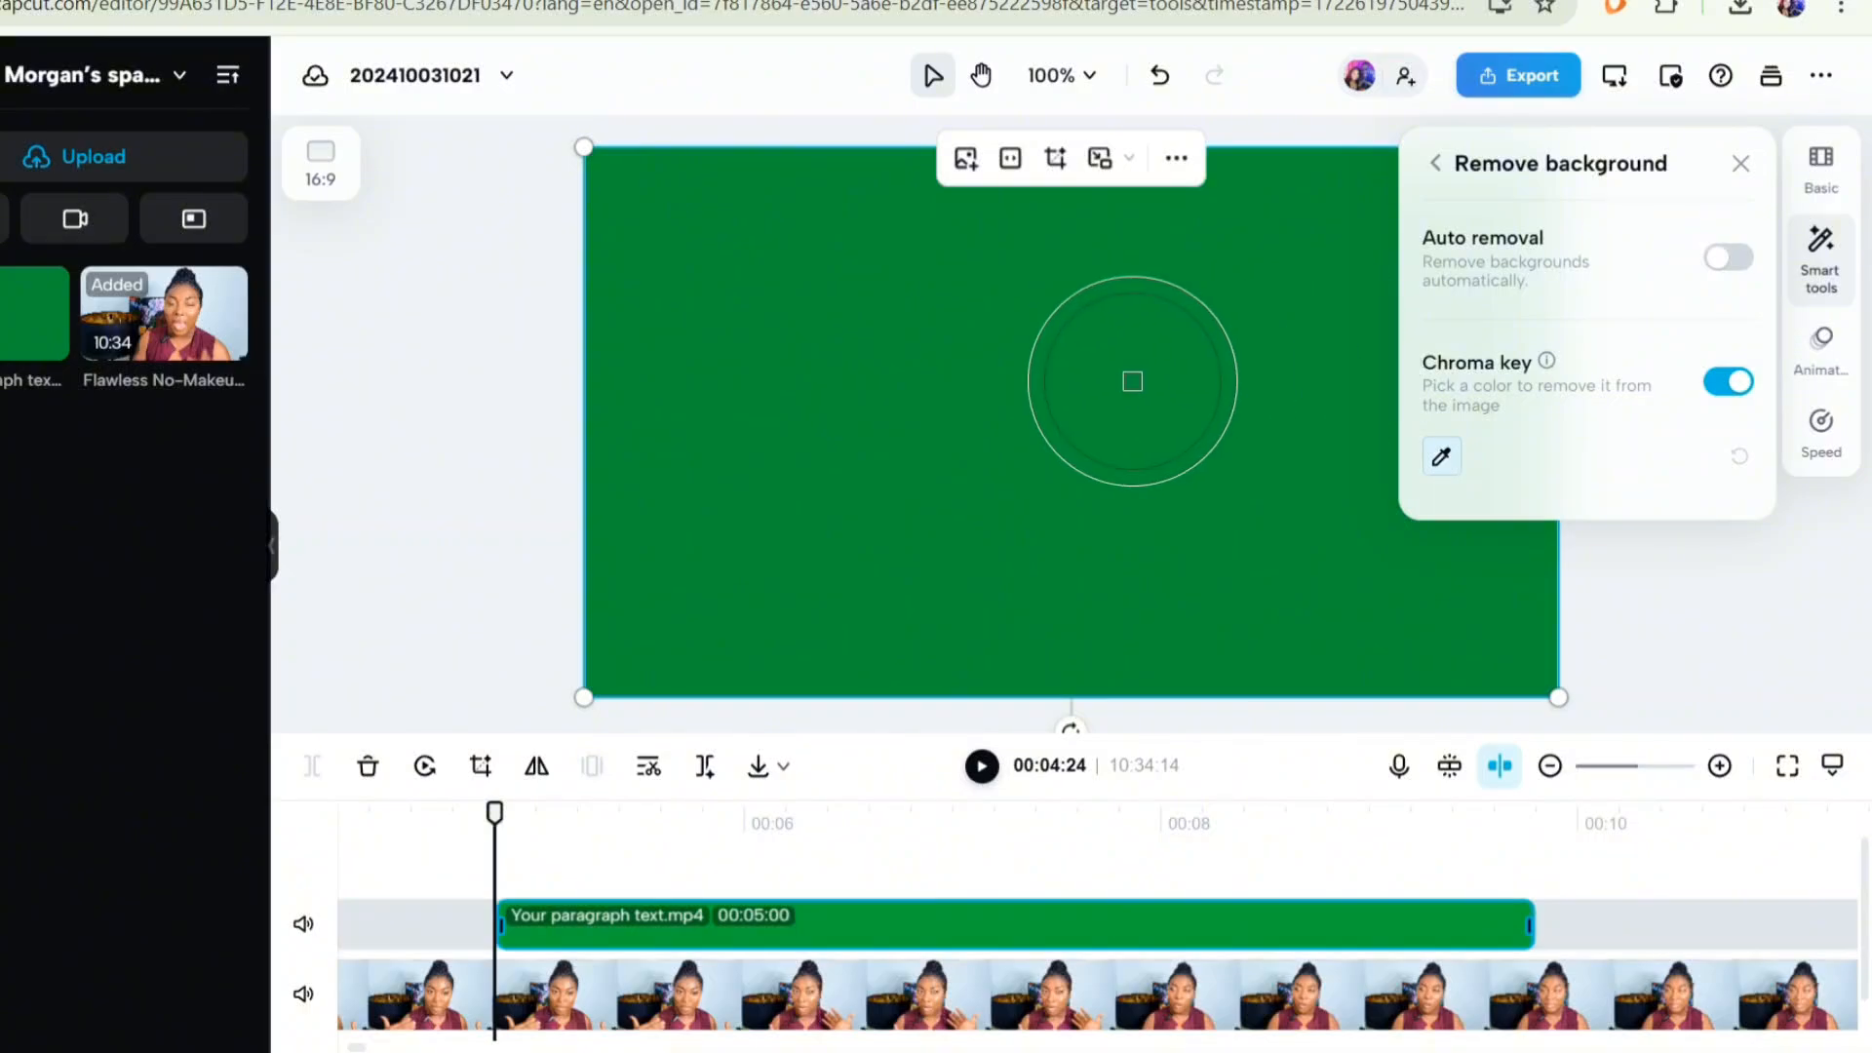
click(1089, 390)
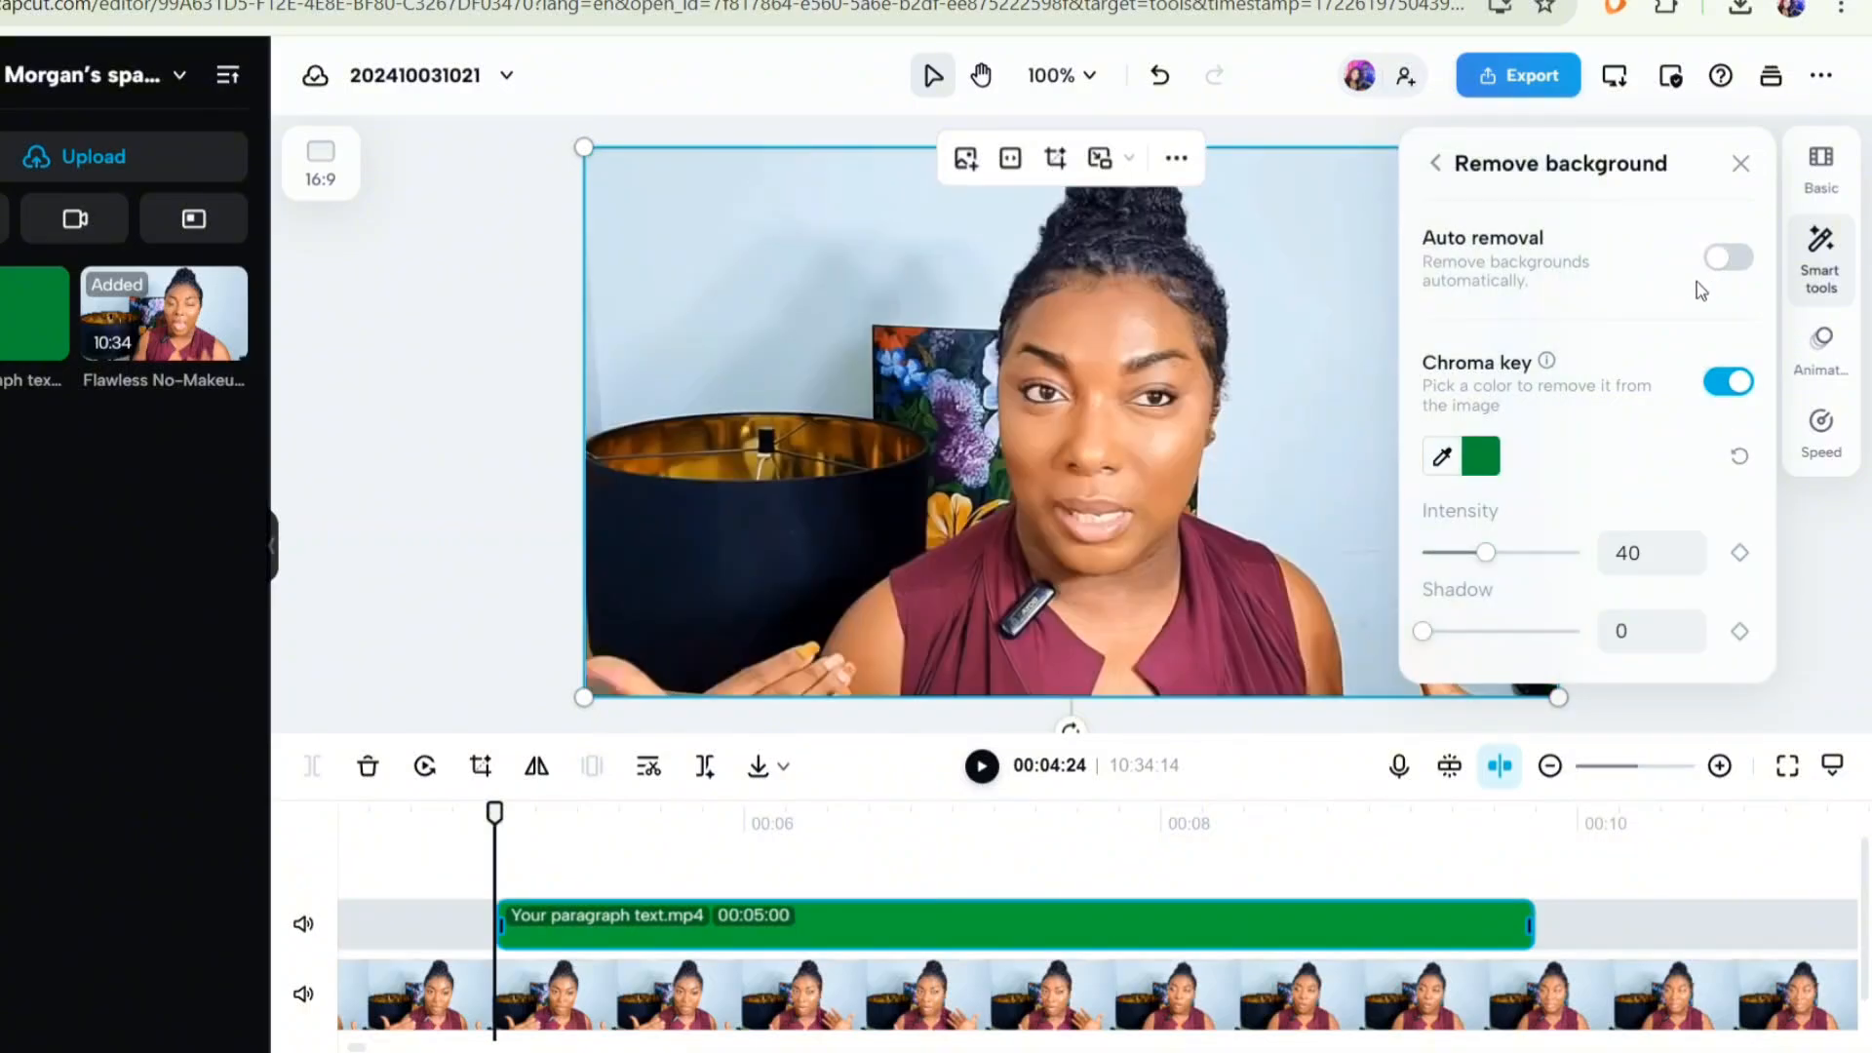
click(1739, 165)
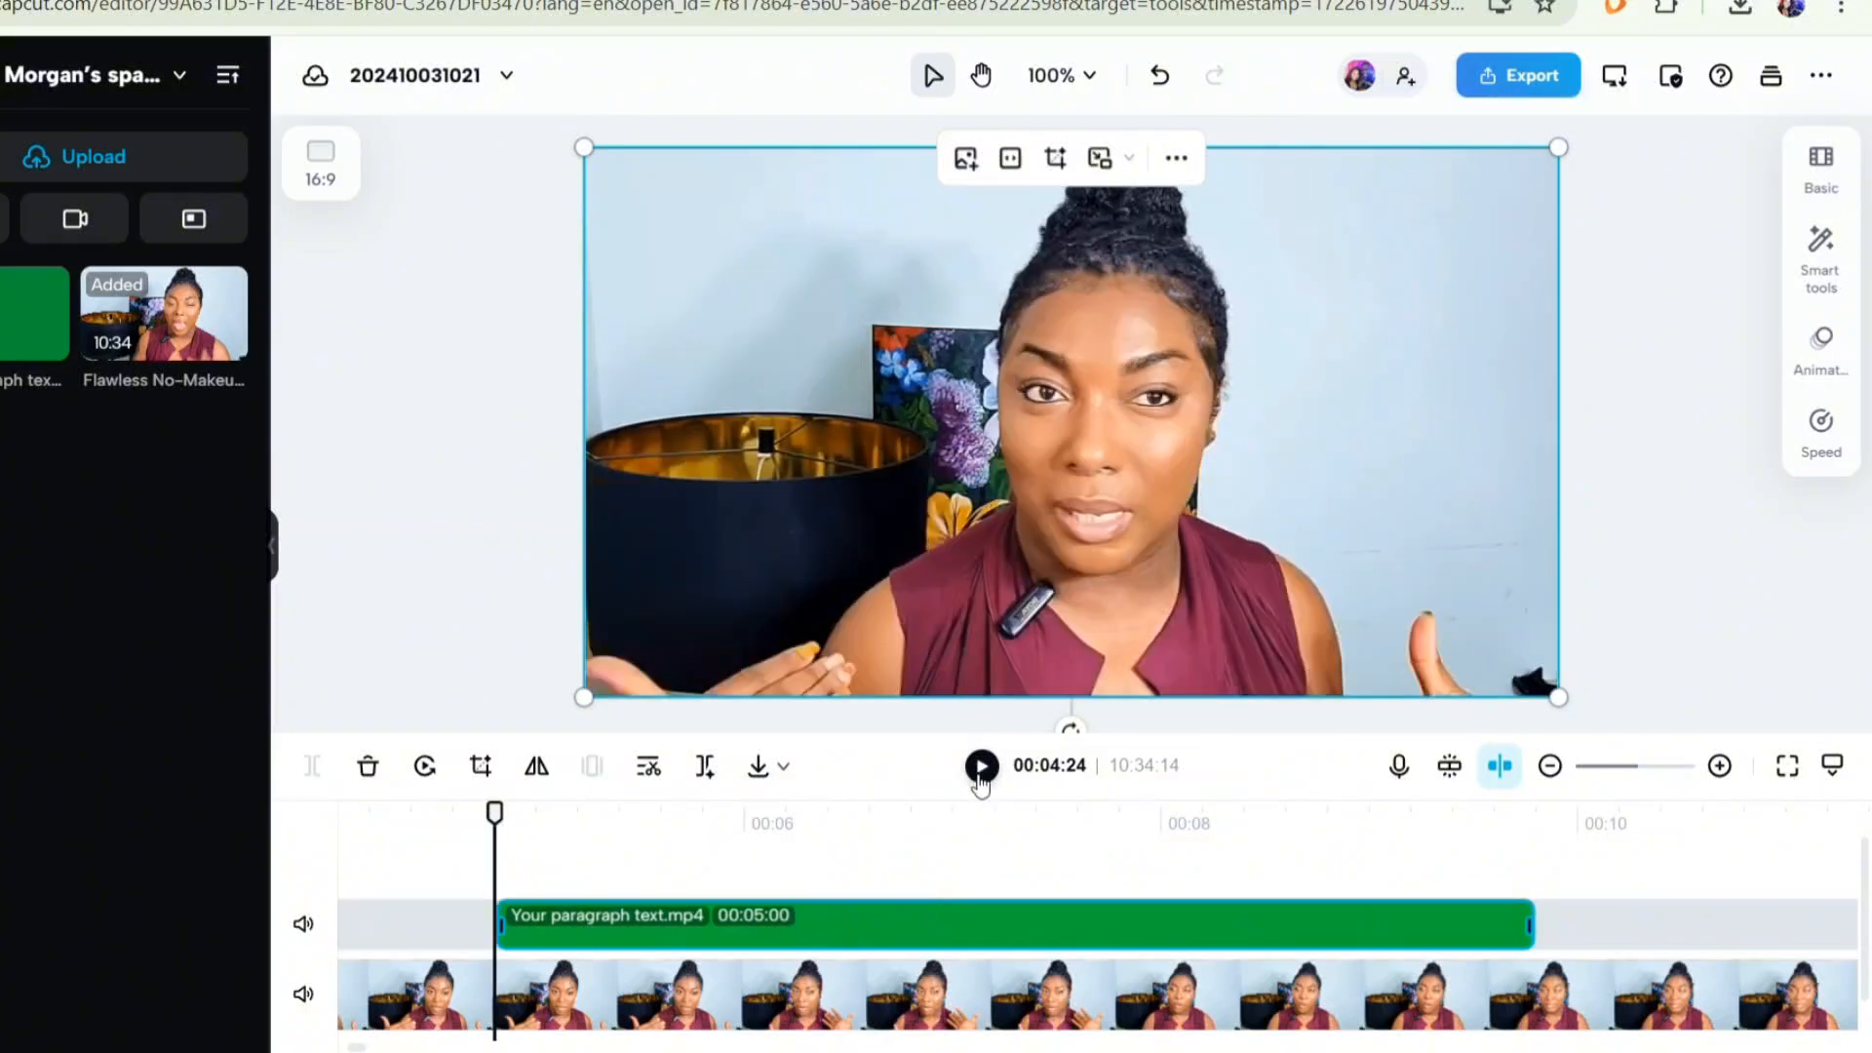
- Play the video to preview the overlaid banner, then return the playhead to the overlay's start
click(981, 766)
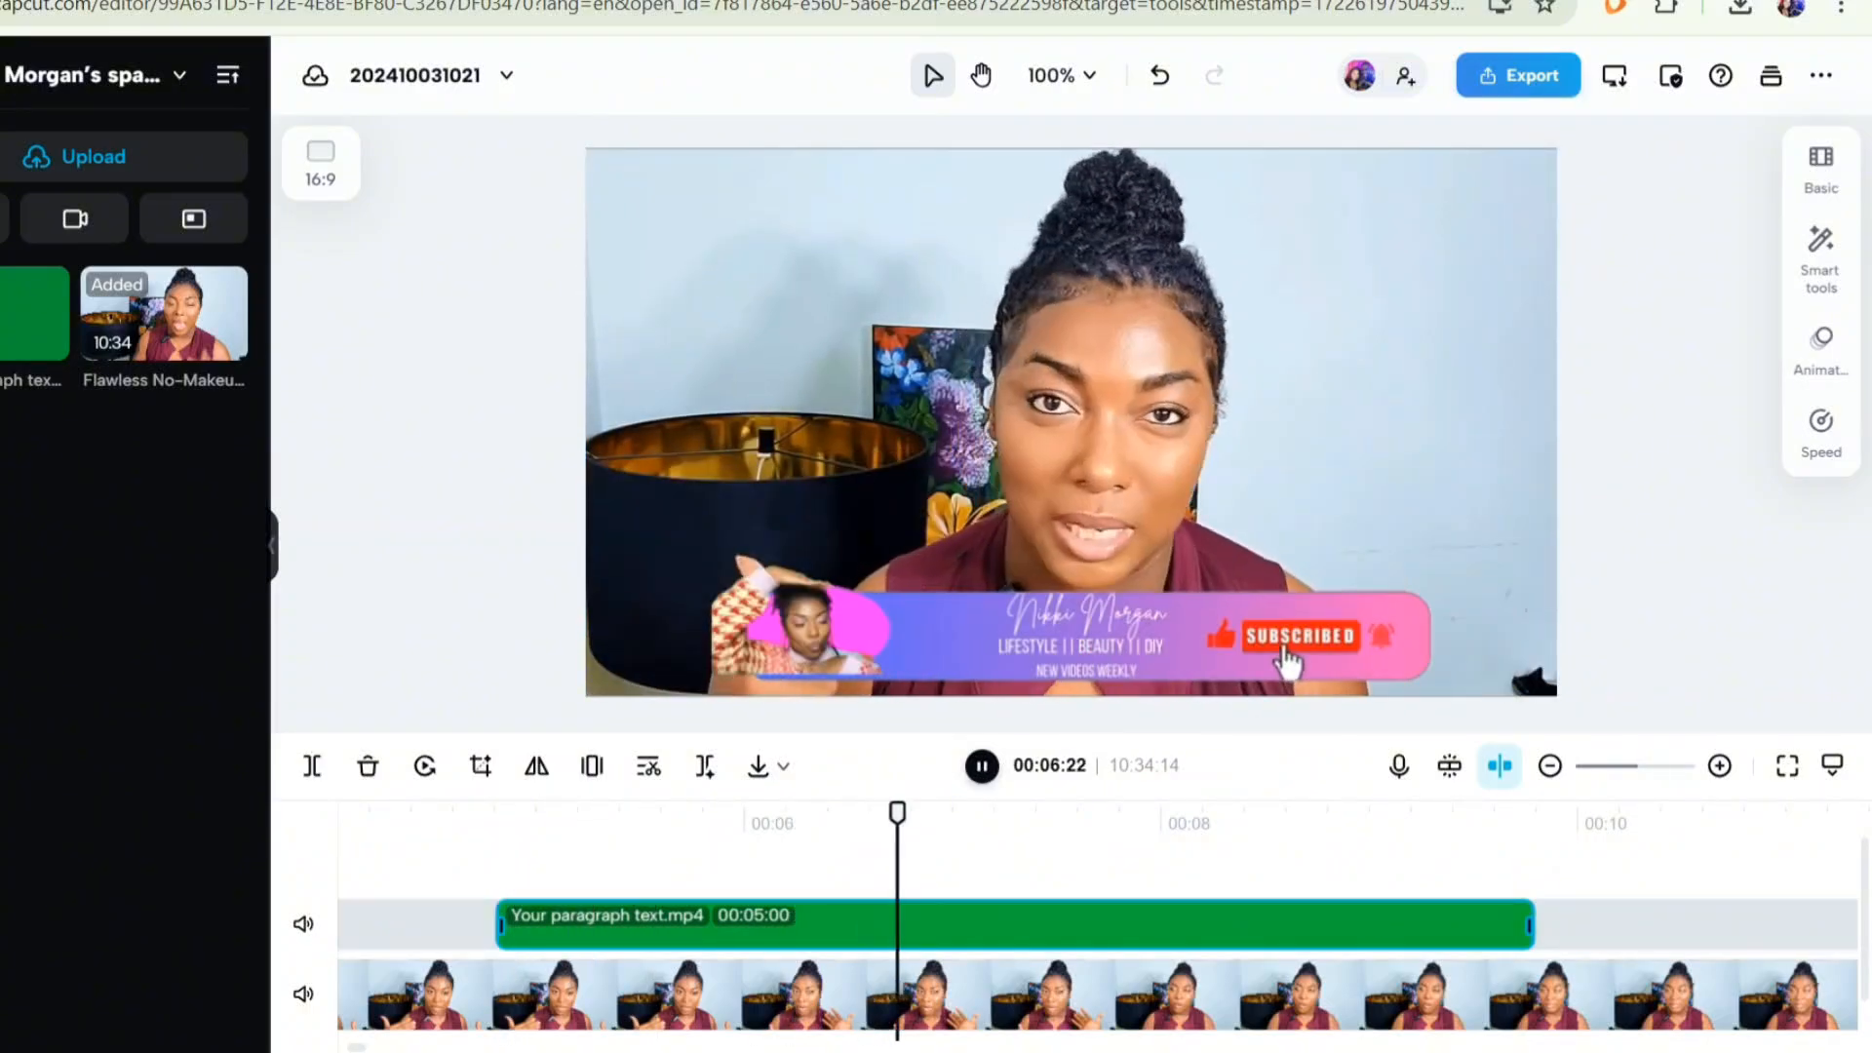
click(982, 766)
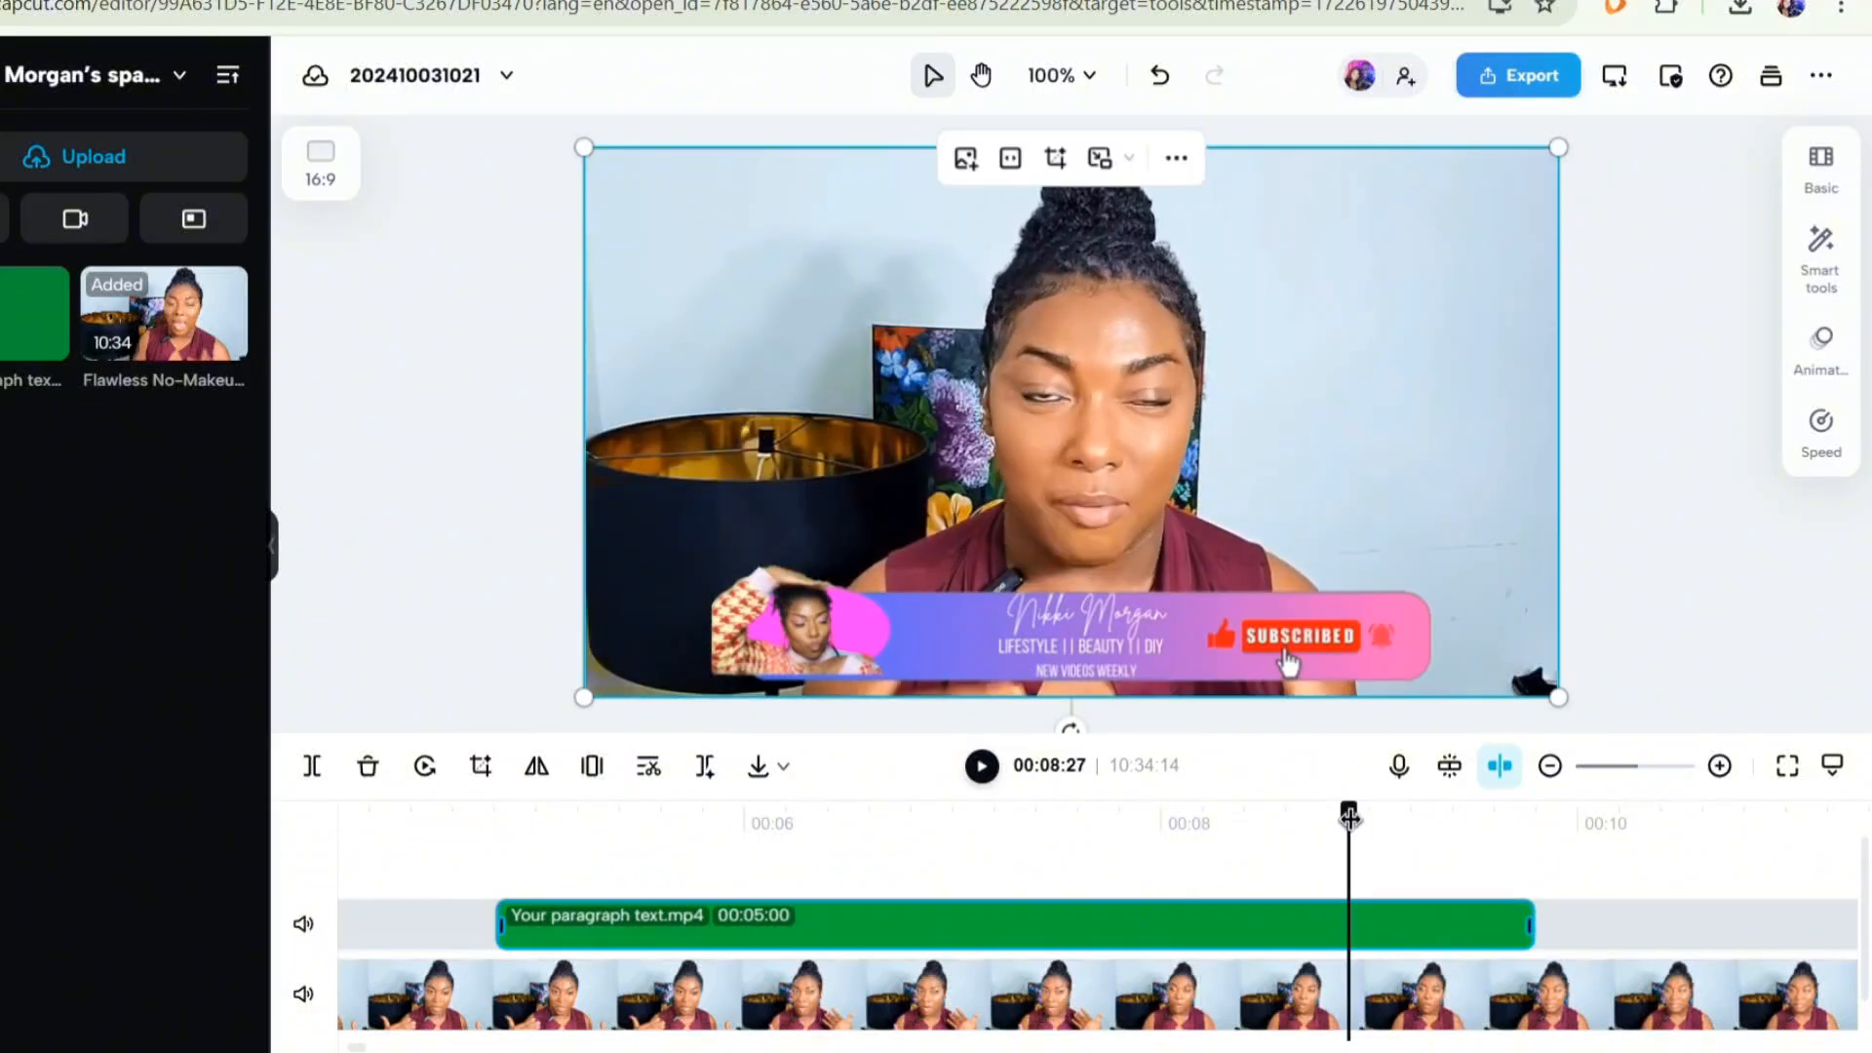
drag(1348, 838, 494, 840)
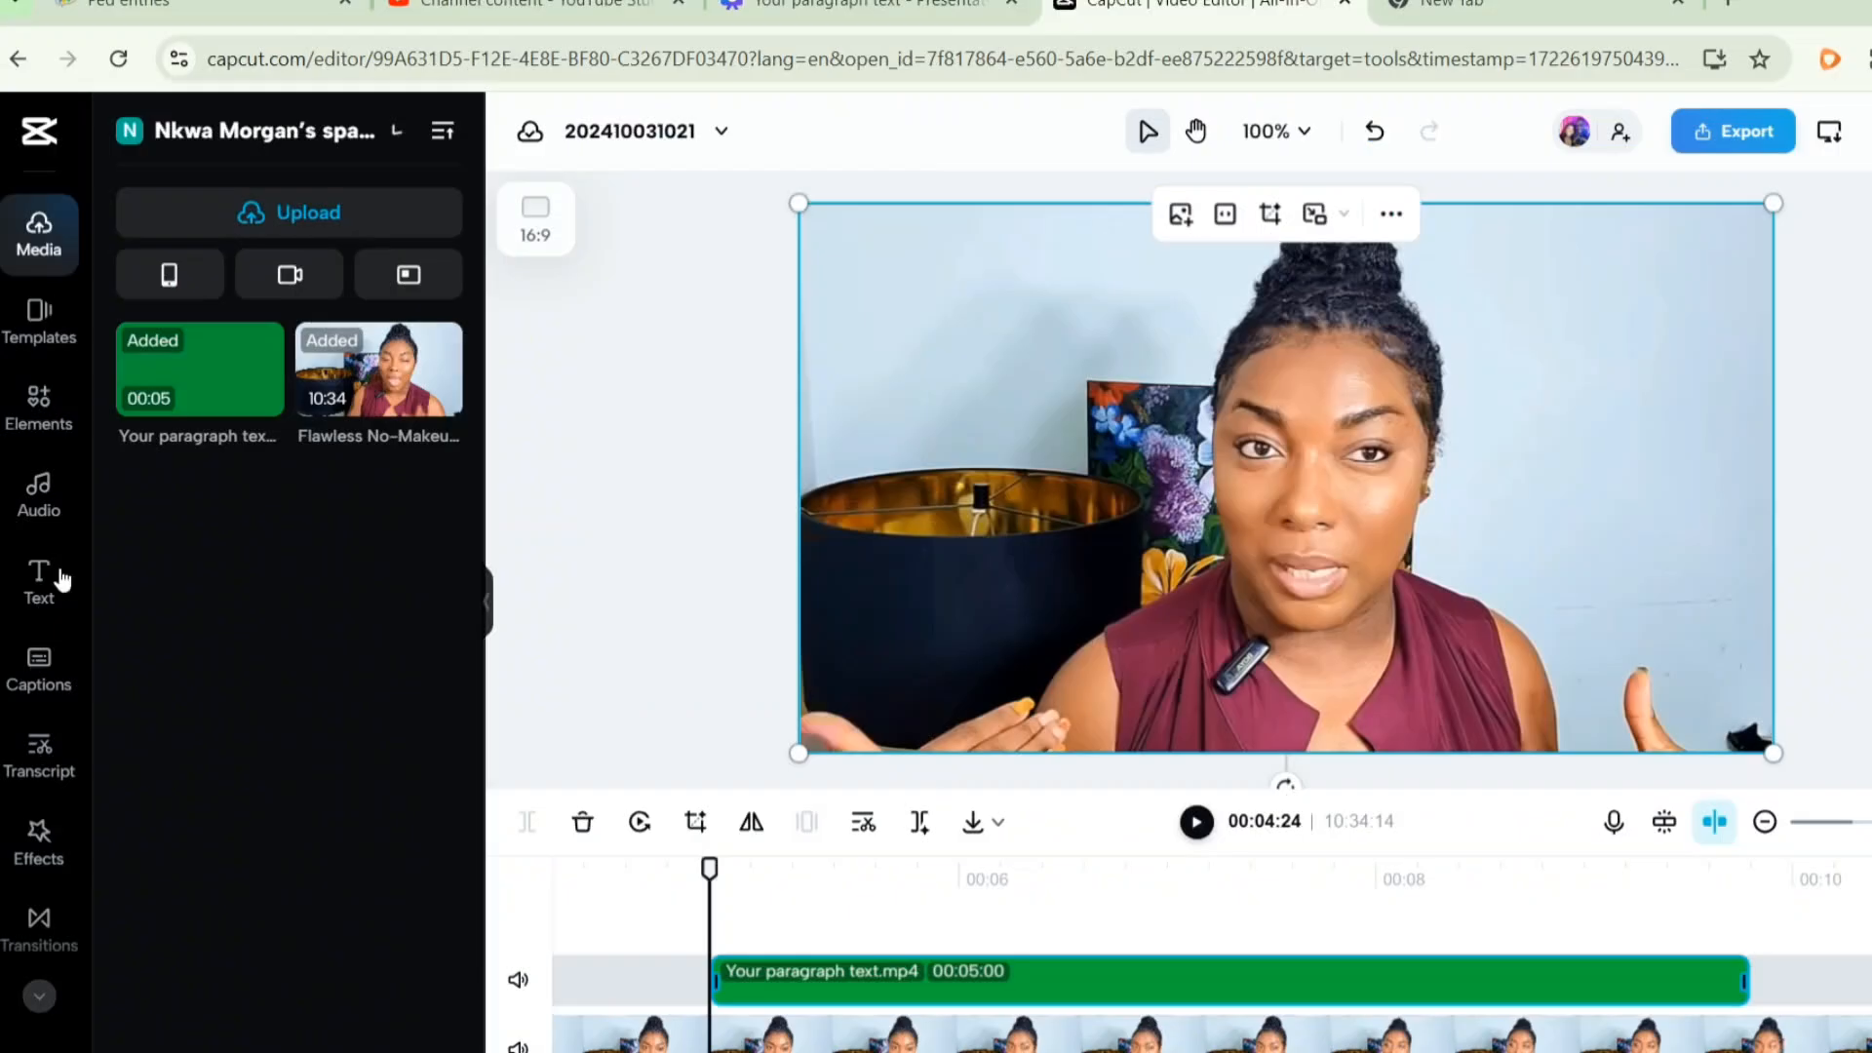
- Open the audio sound effects library and preview the Swish effect
click(38, 498)
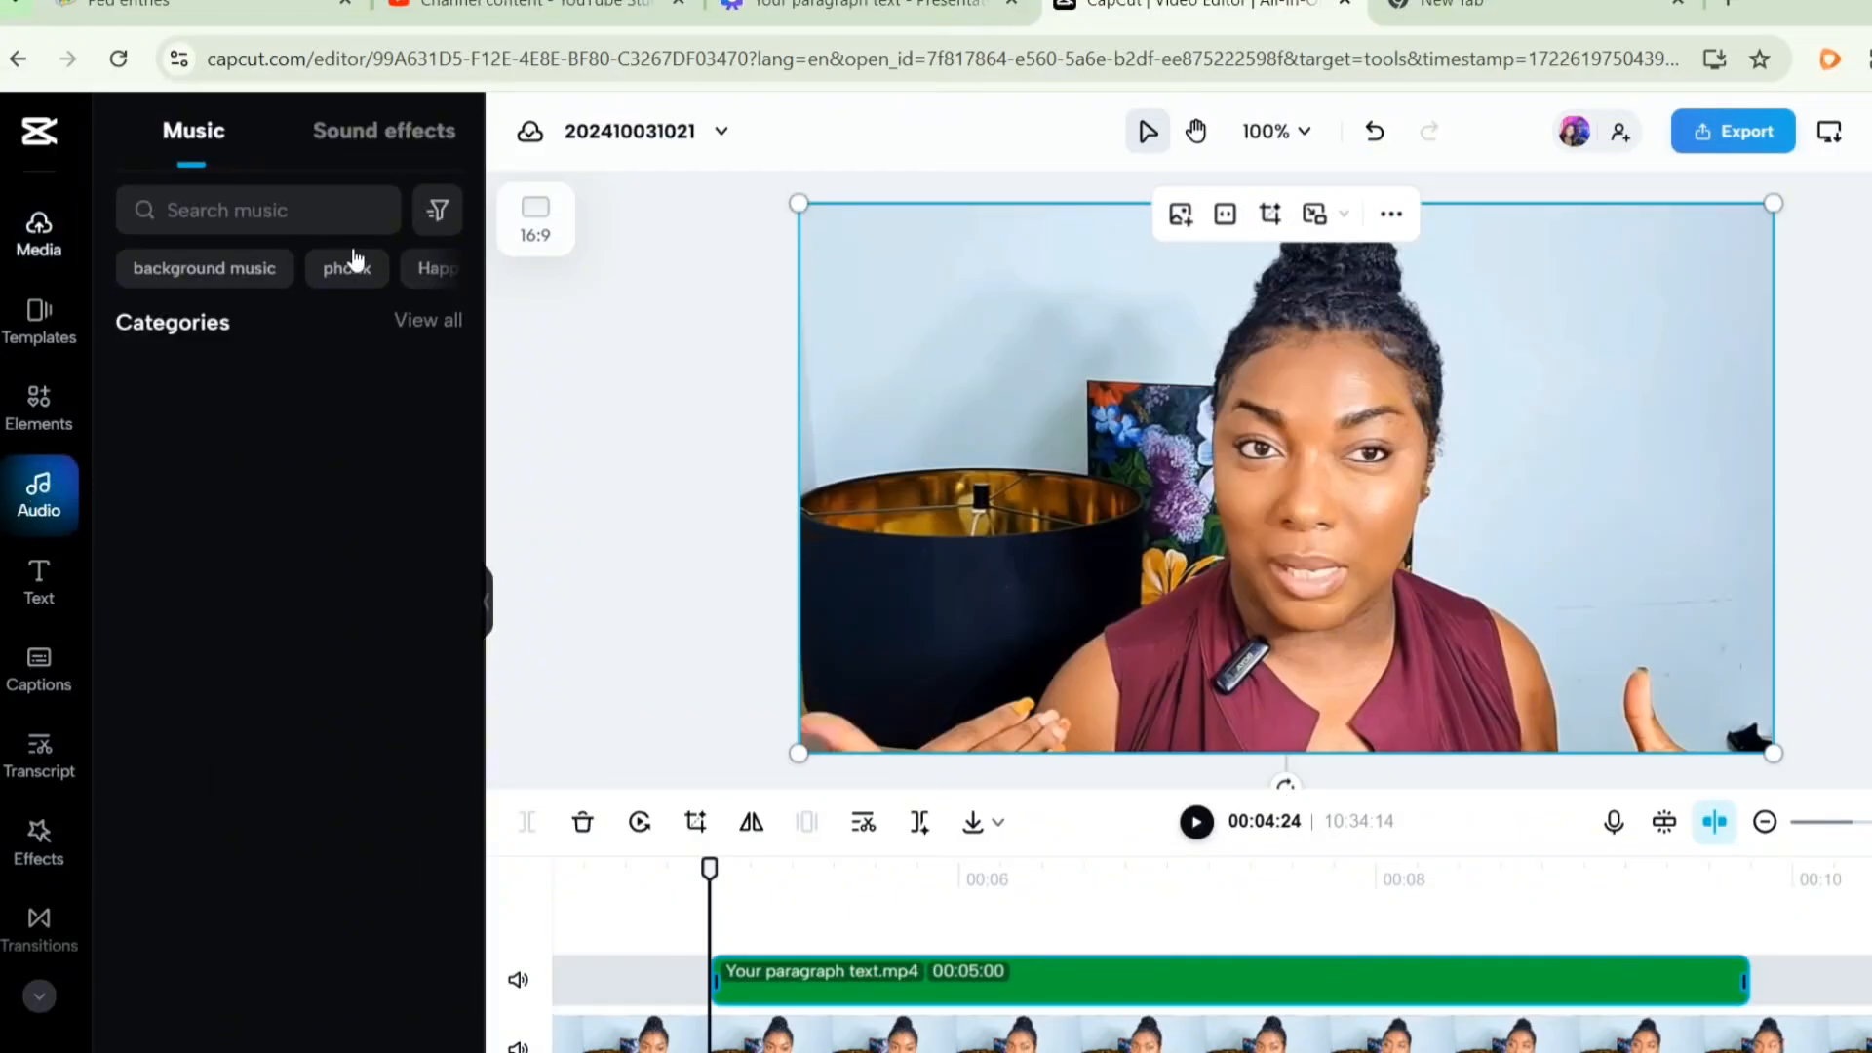
click(371, 137)
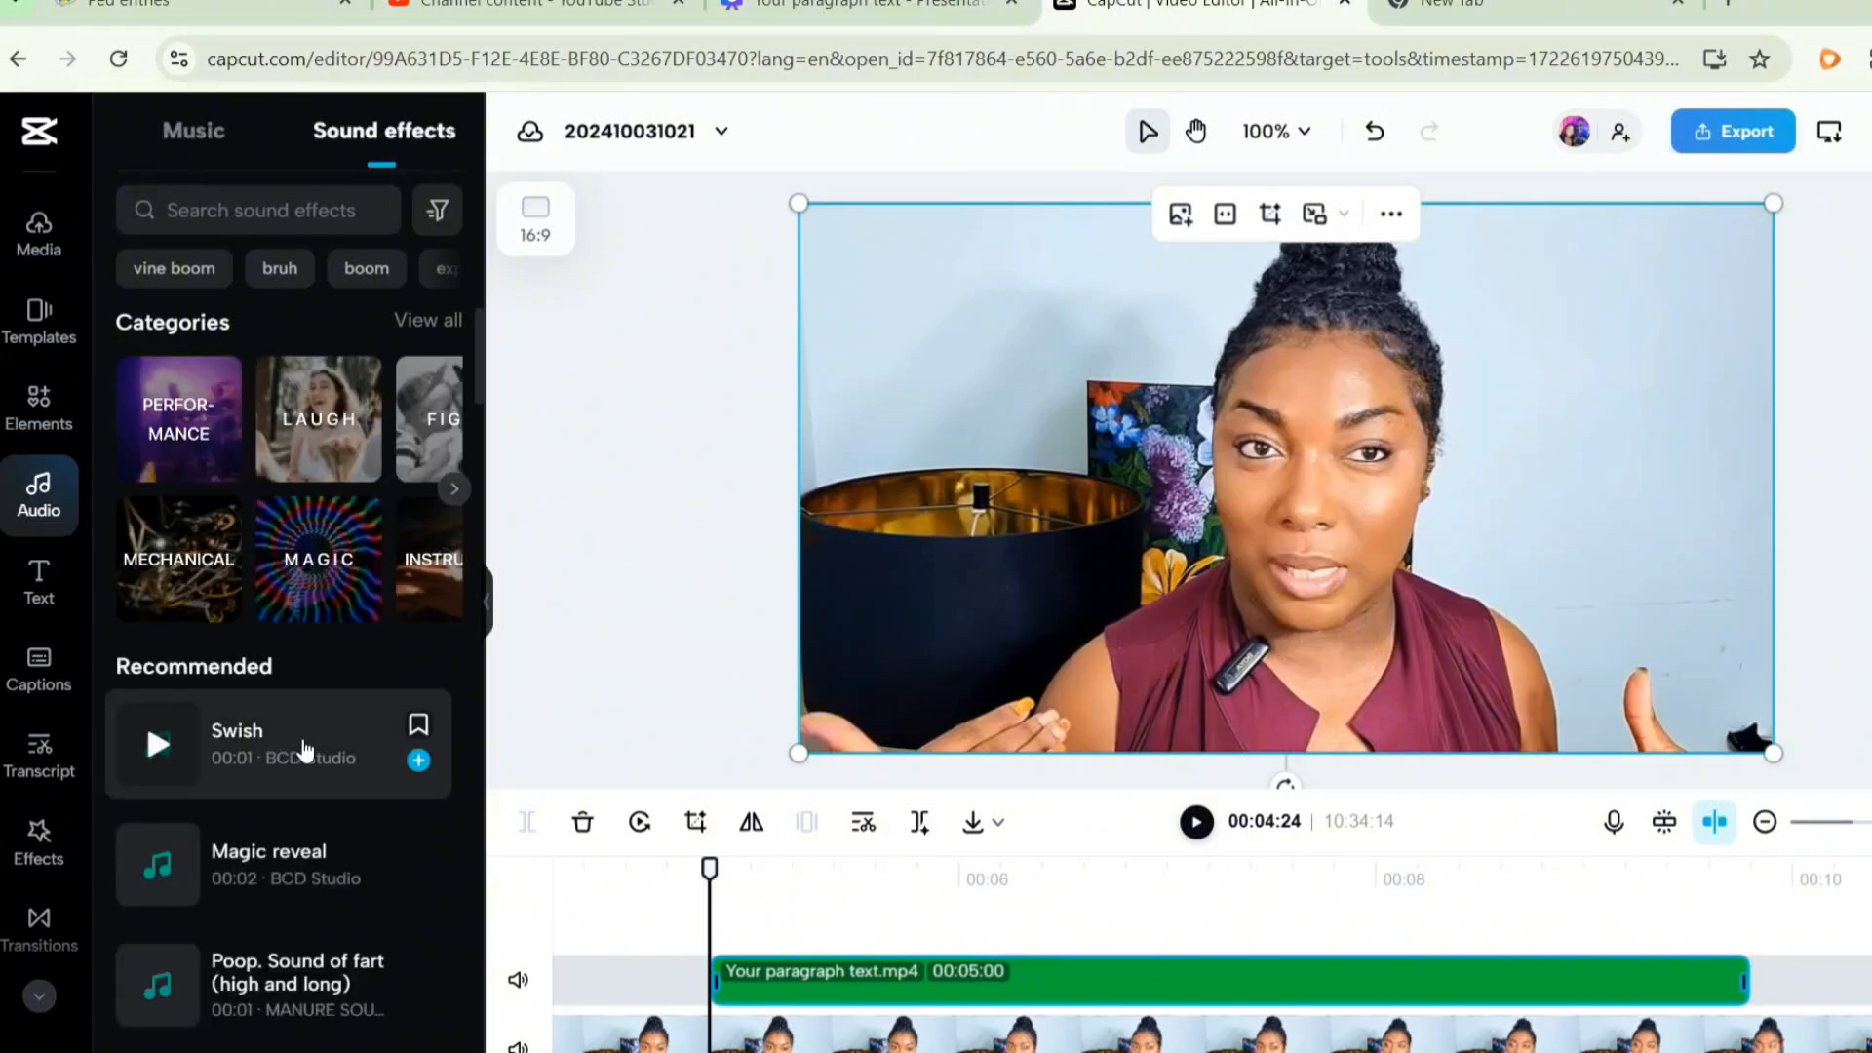
click(304, 751)
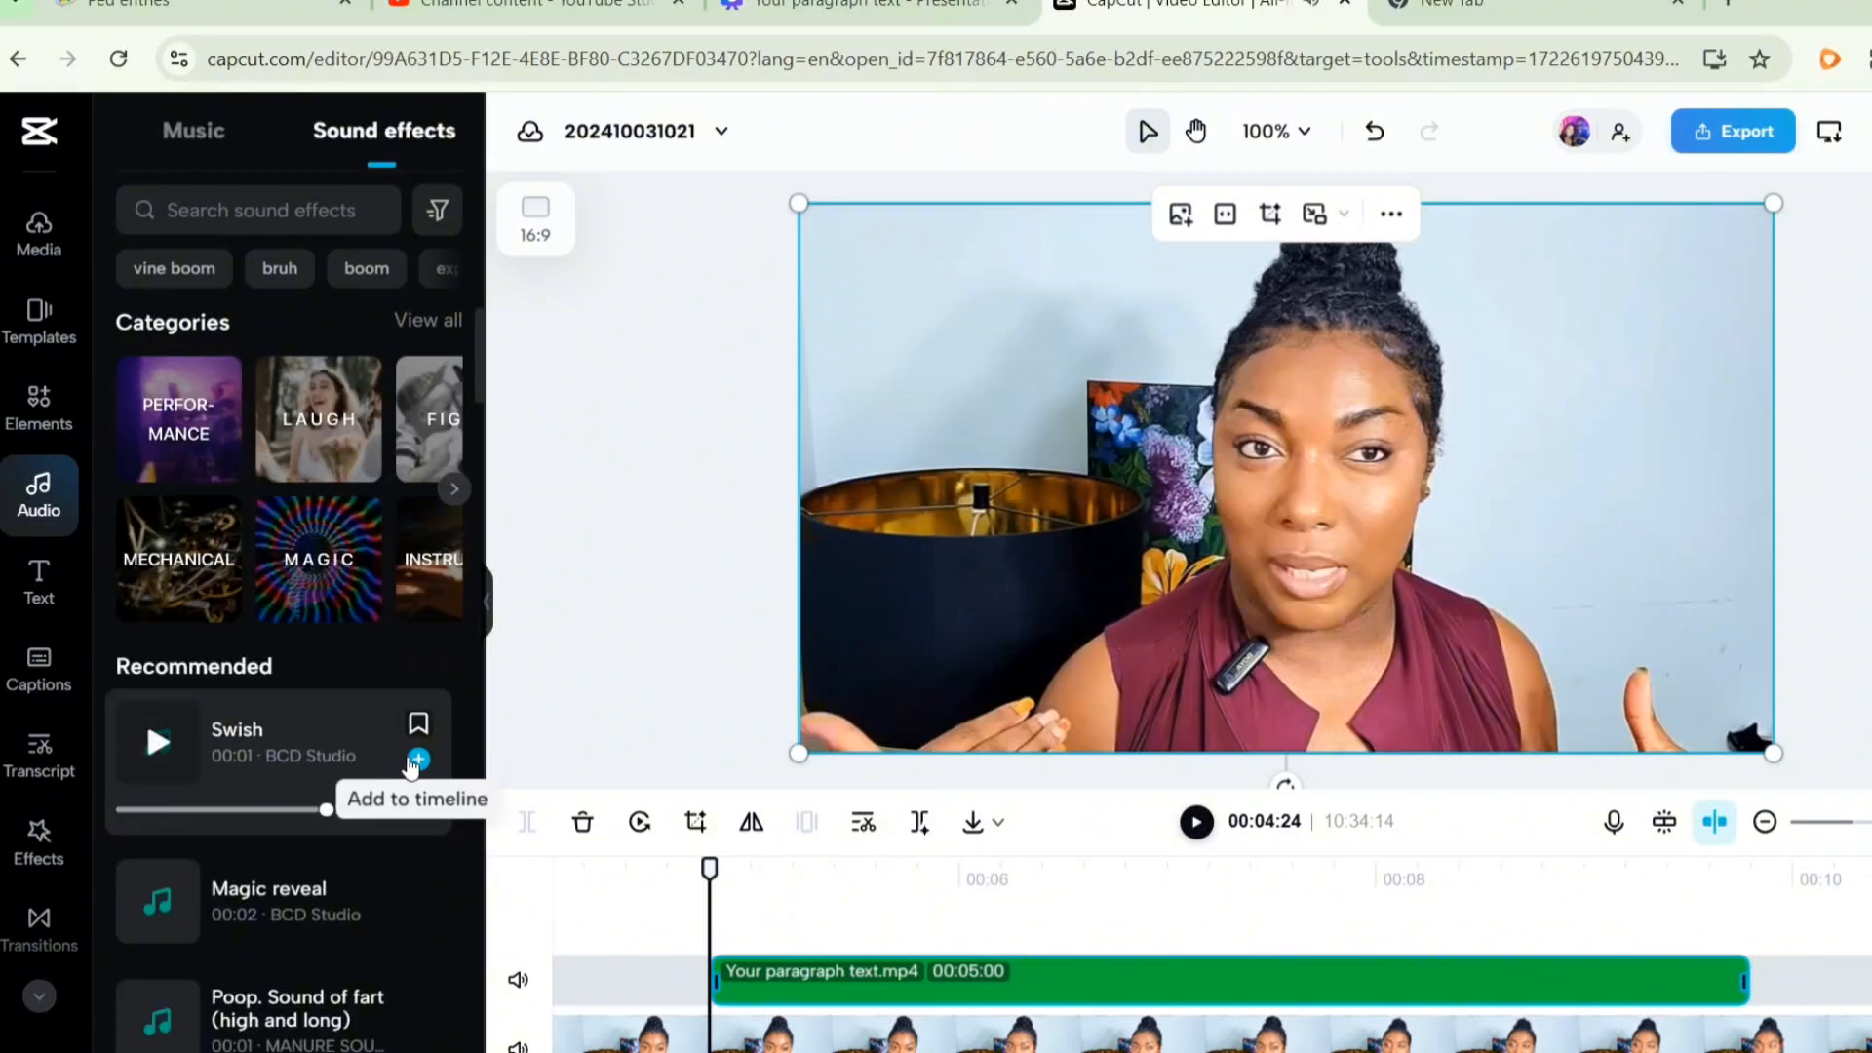
click(407, 766)
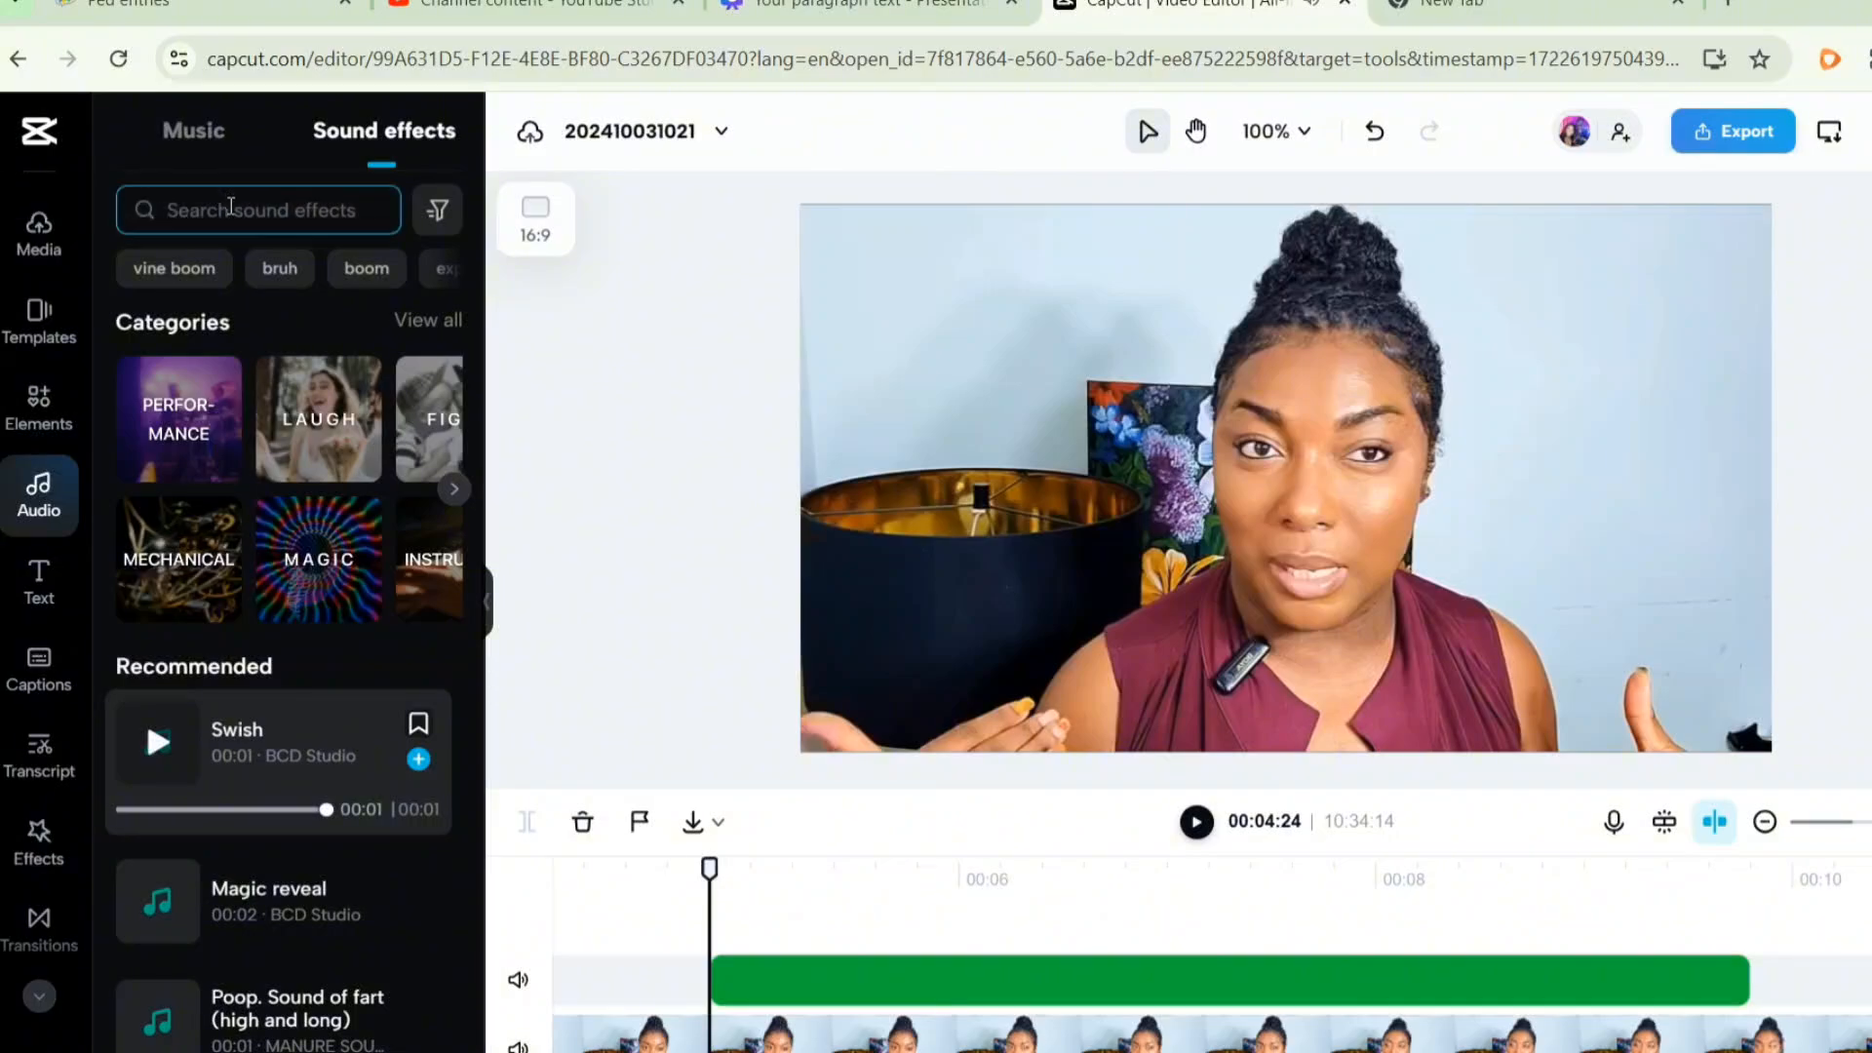
- Search sound effects for mouse click and add the 'Click with the mouse 3' effect to the timeline
click(240, 212)
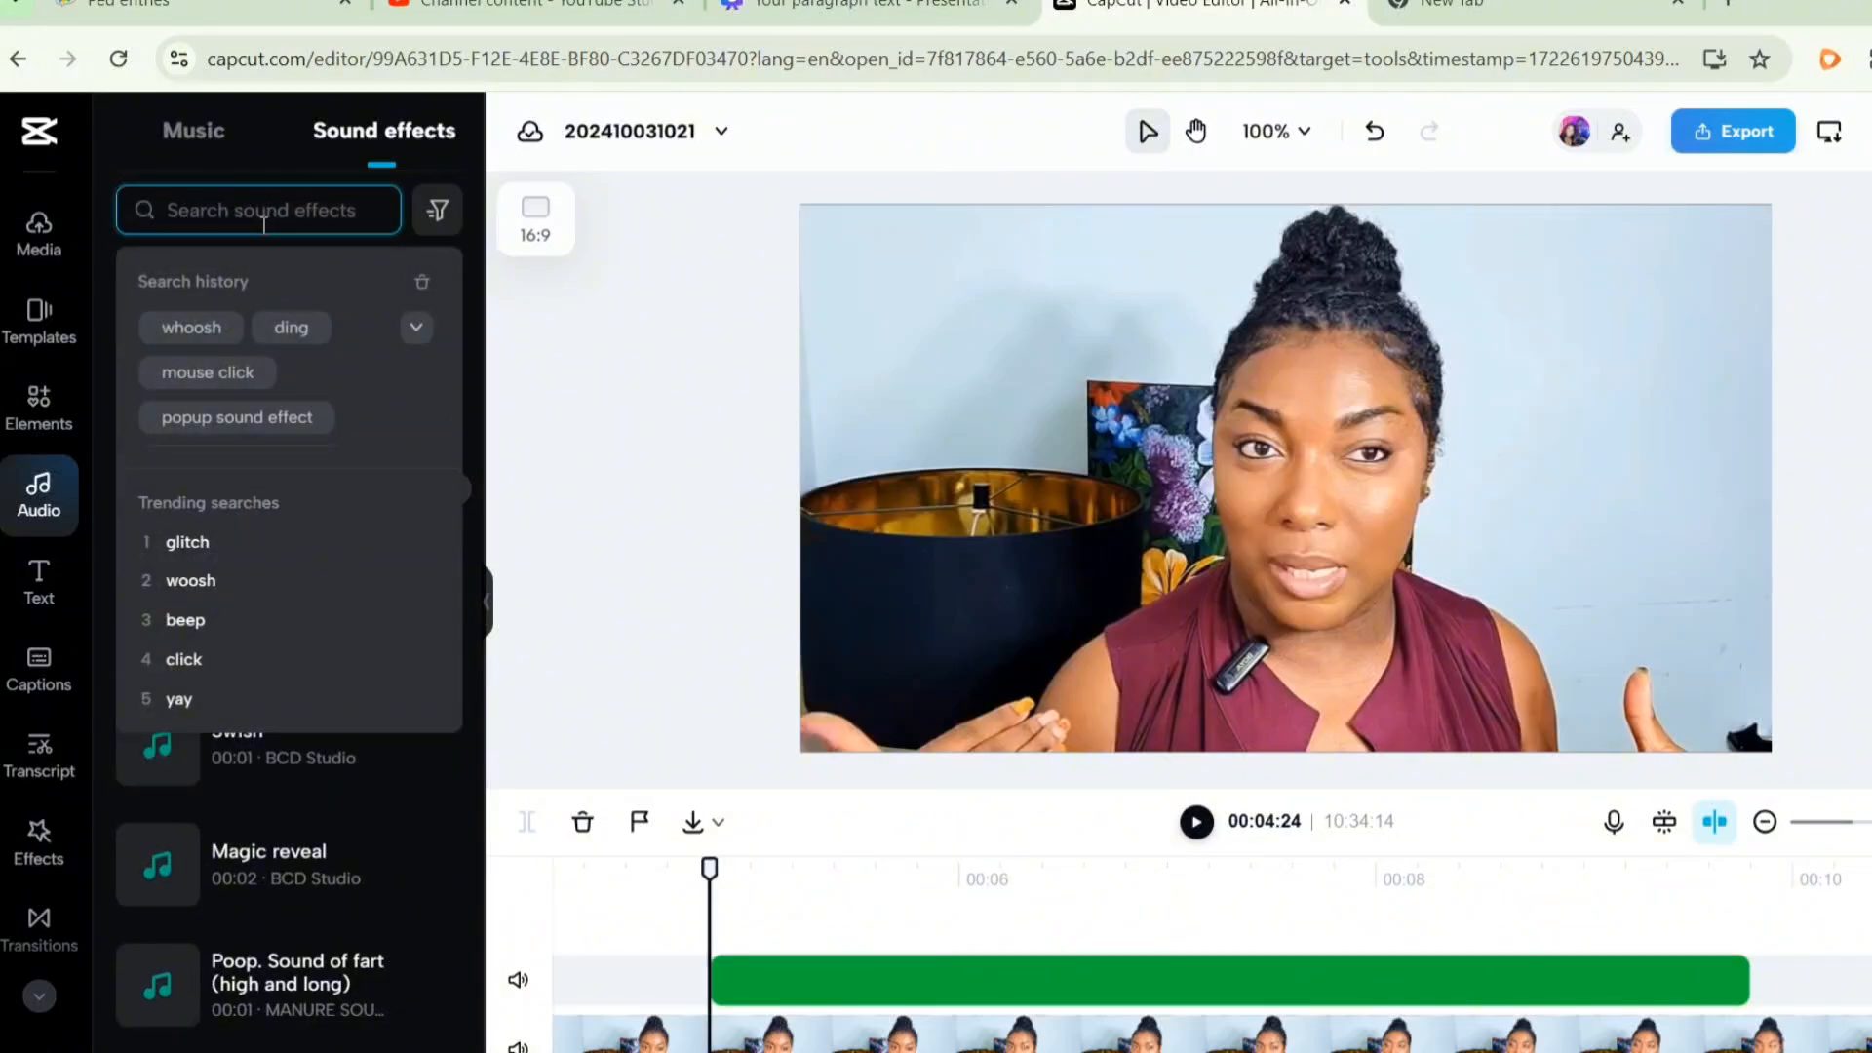
click(224, 369)
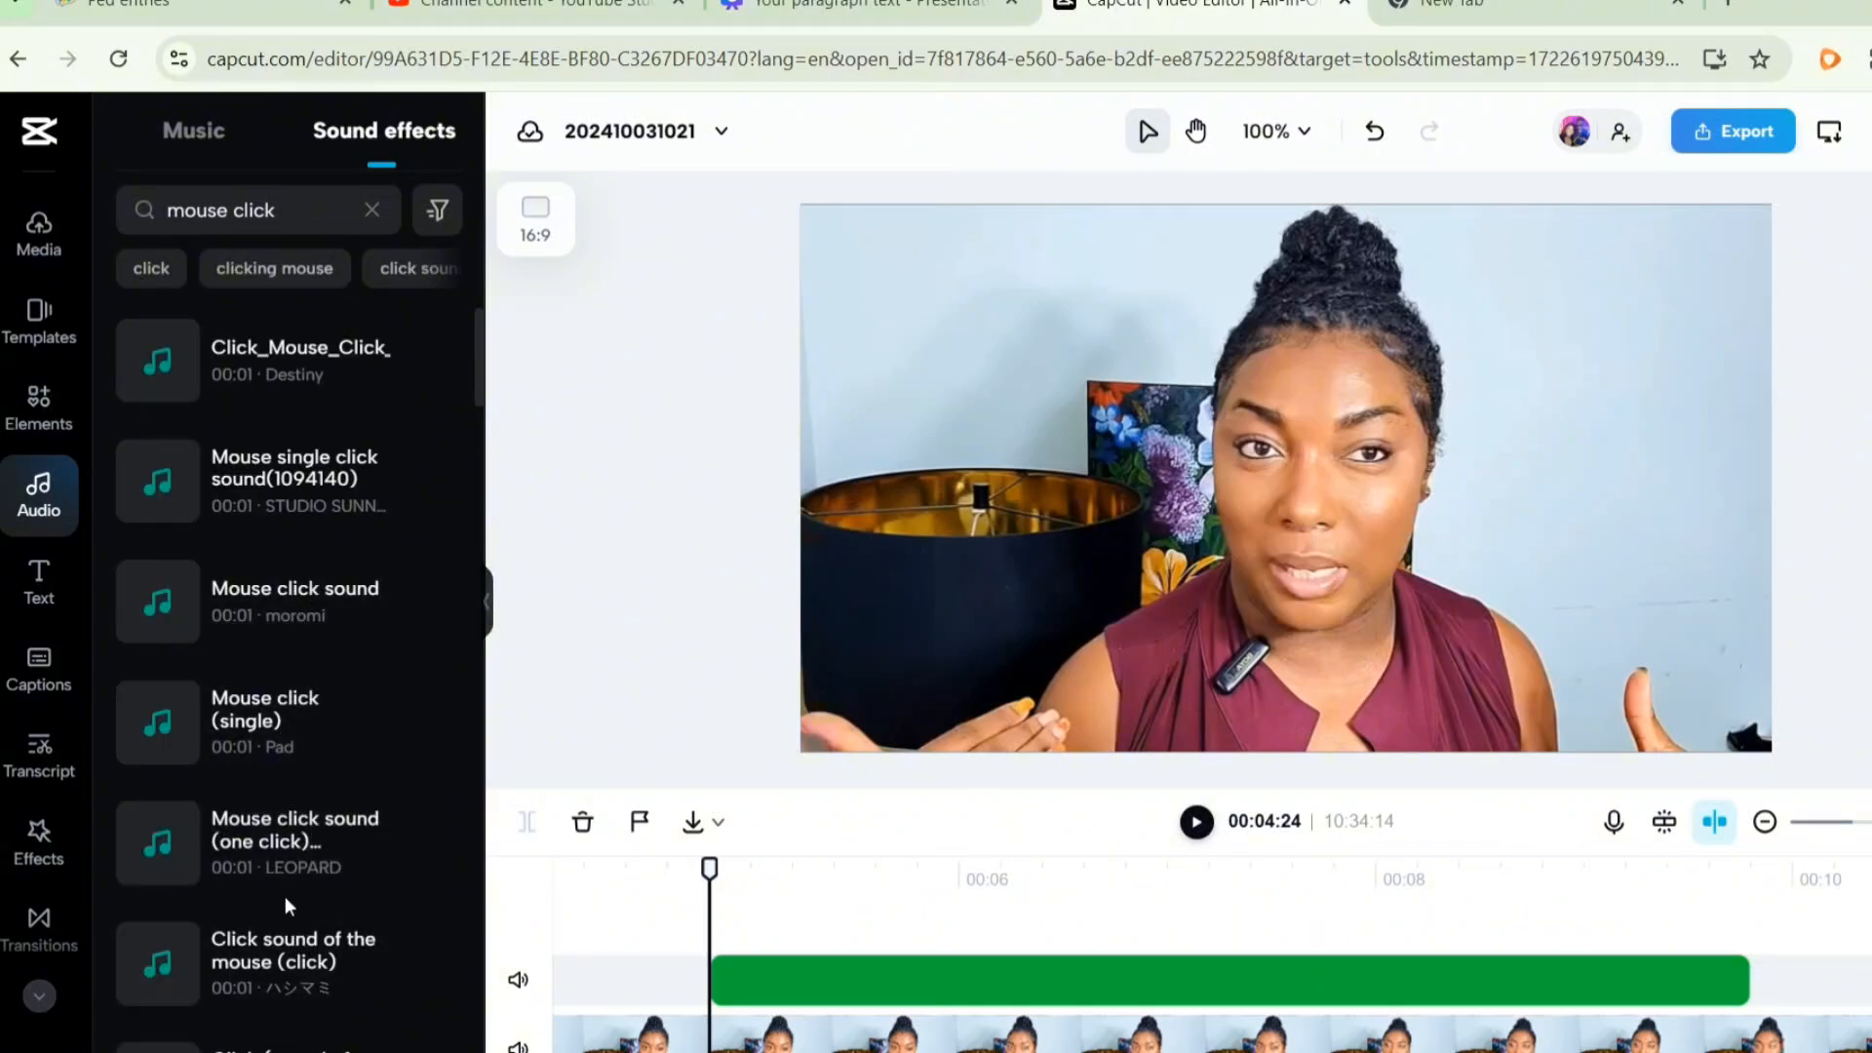
scroll(284, 926, down, 5)
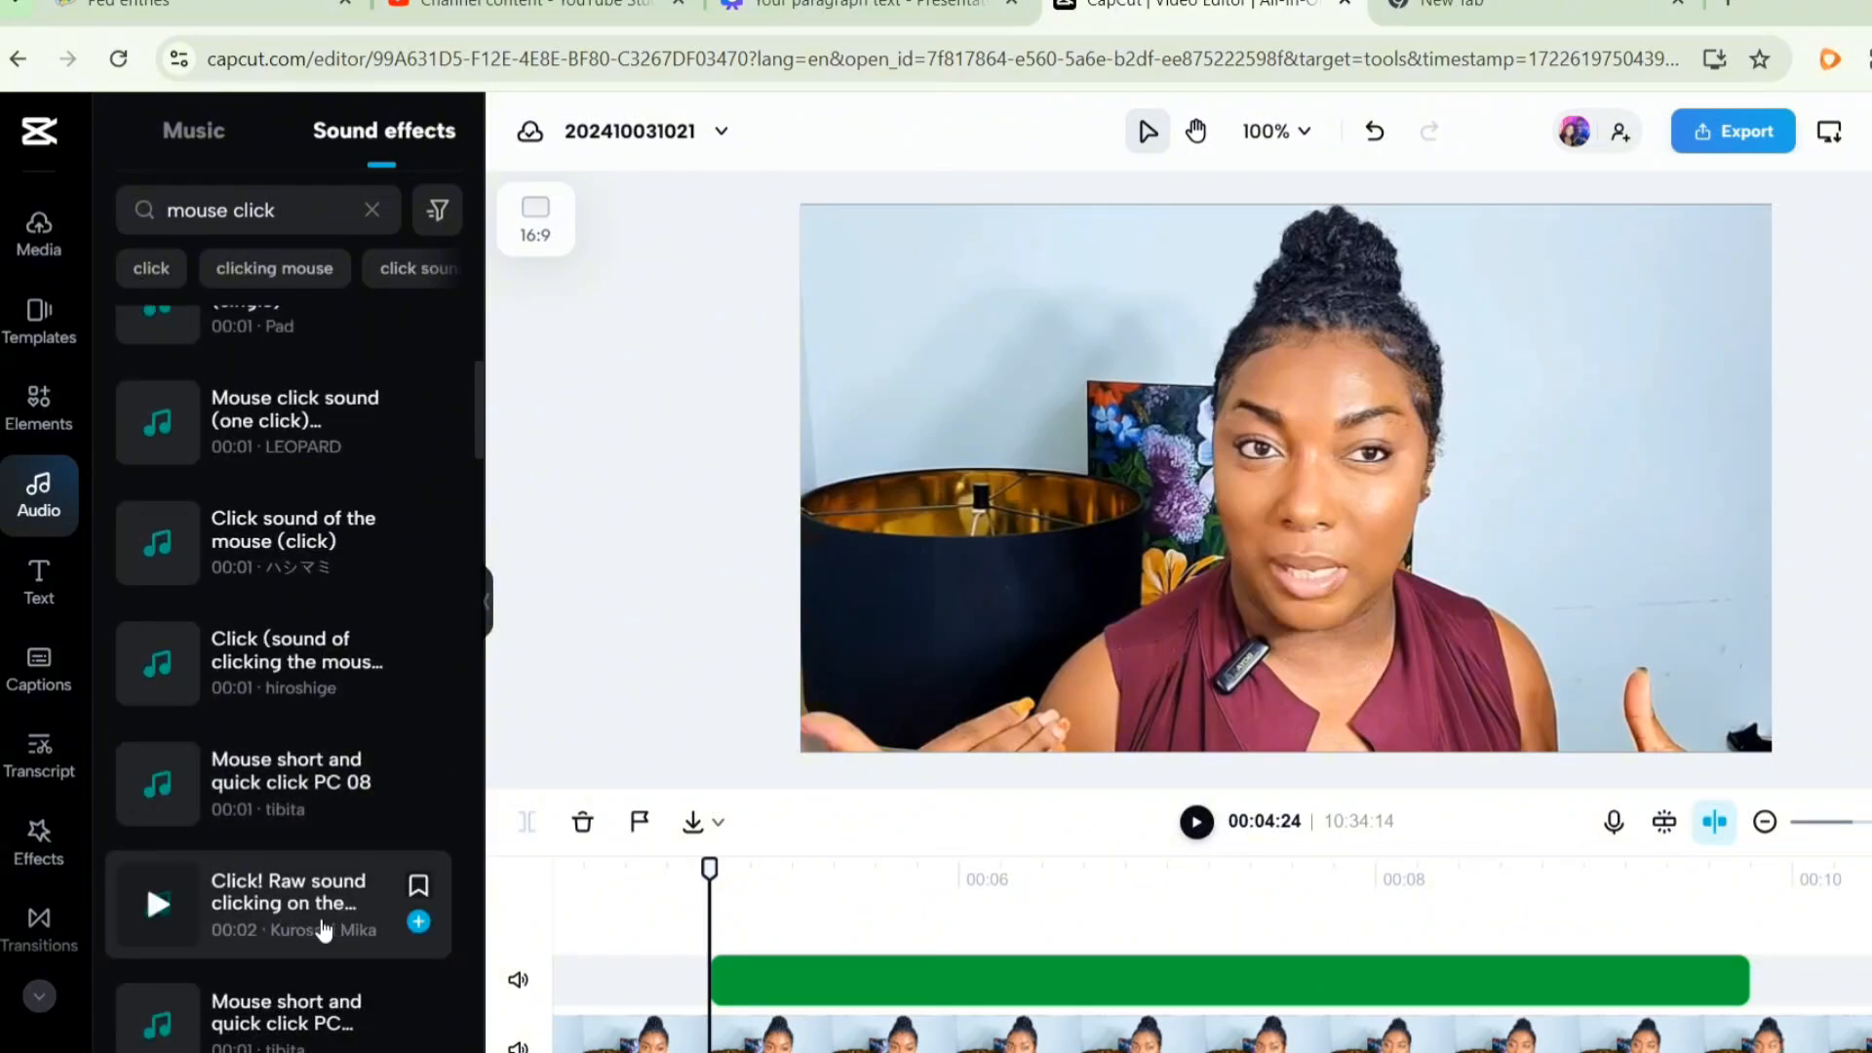
scroll(312, 833, down, 2)
scroll(312, 833, down, 3)
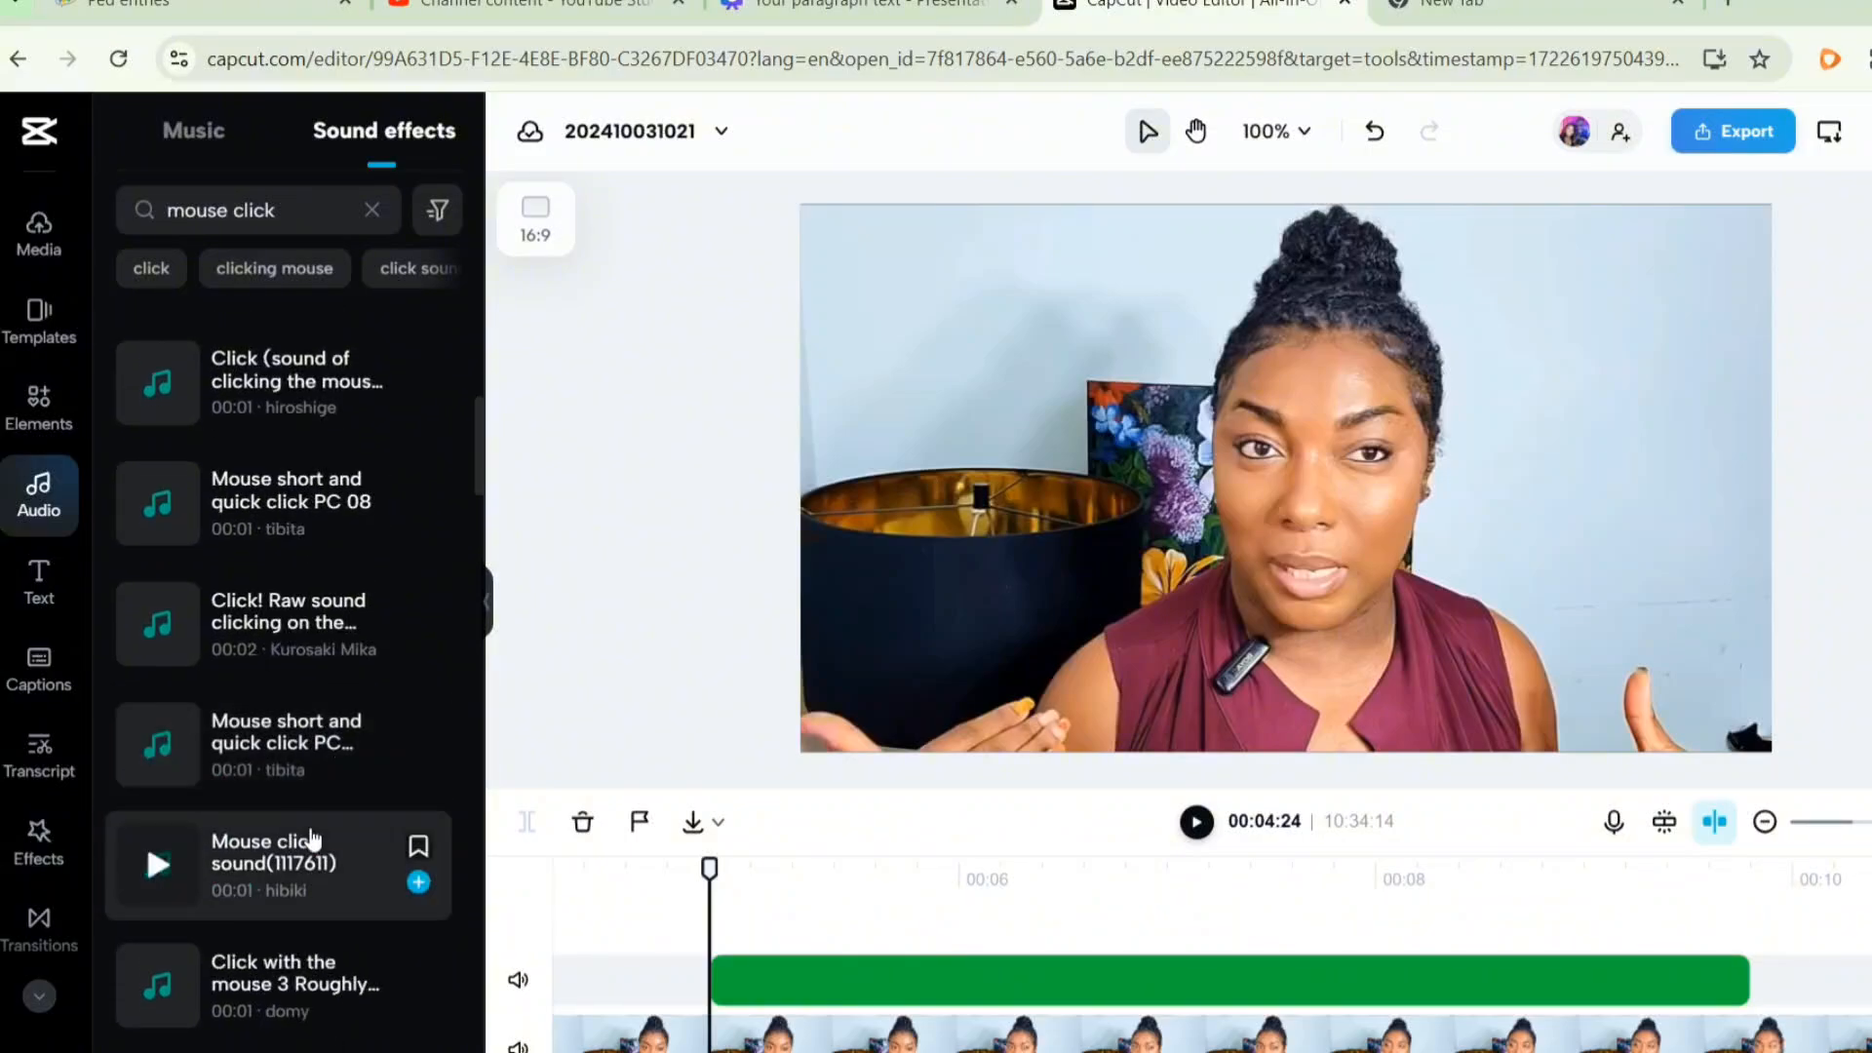
click(155, 839)
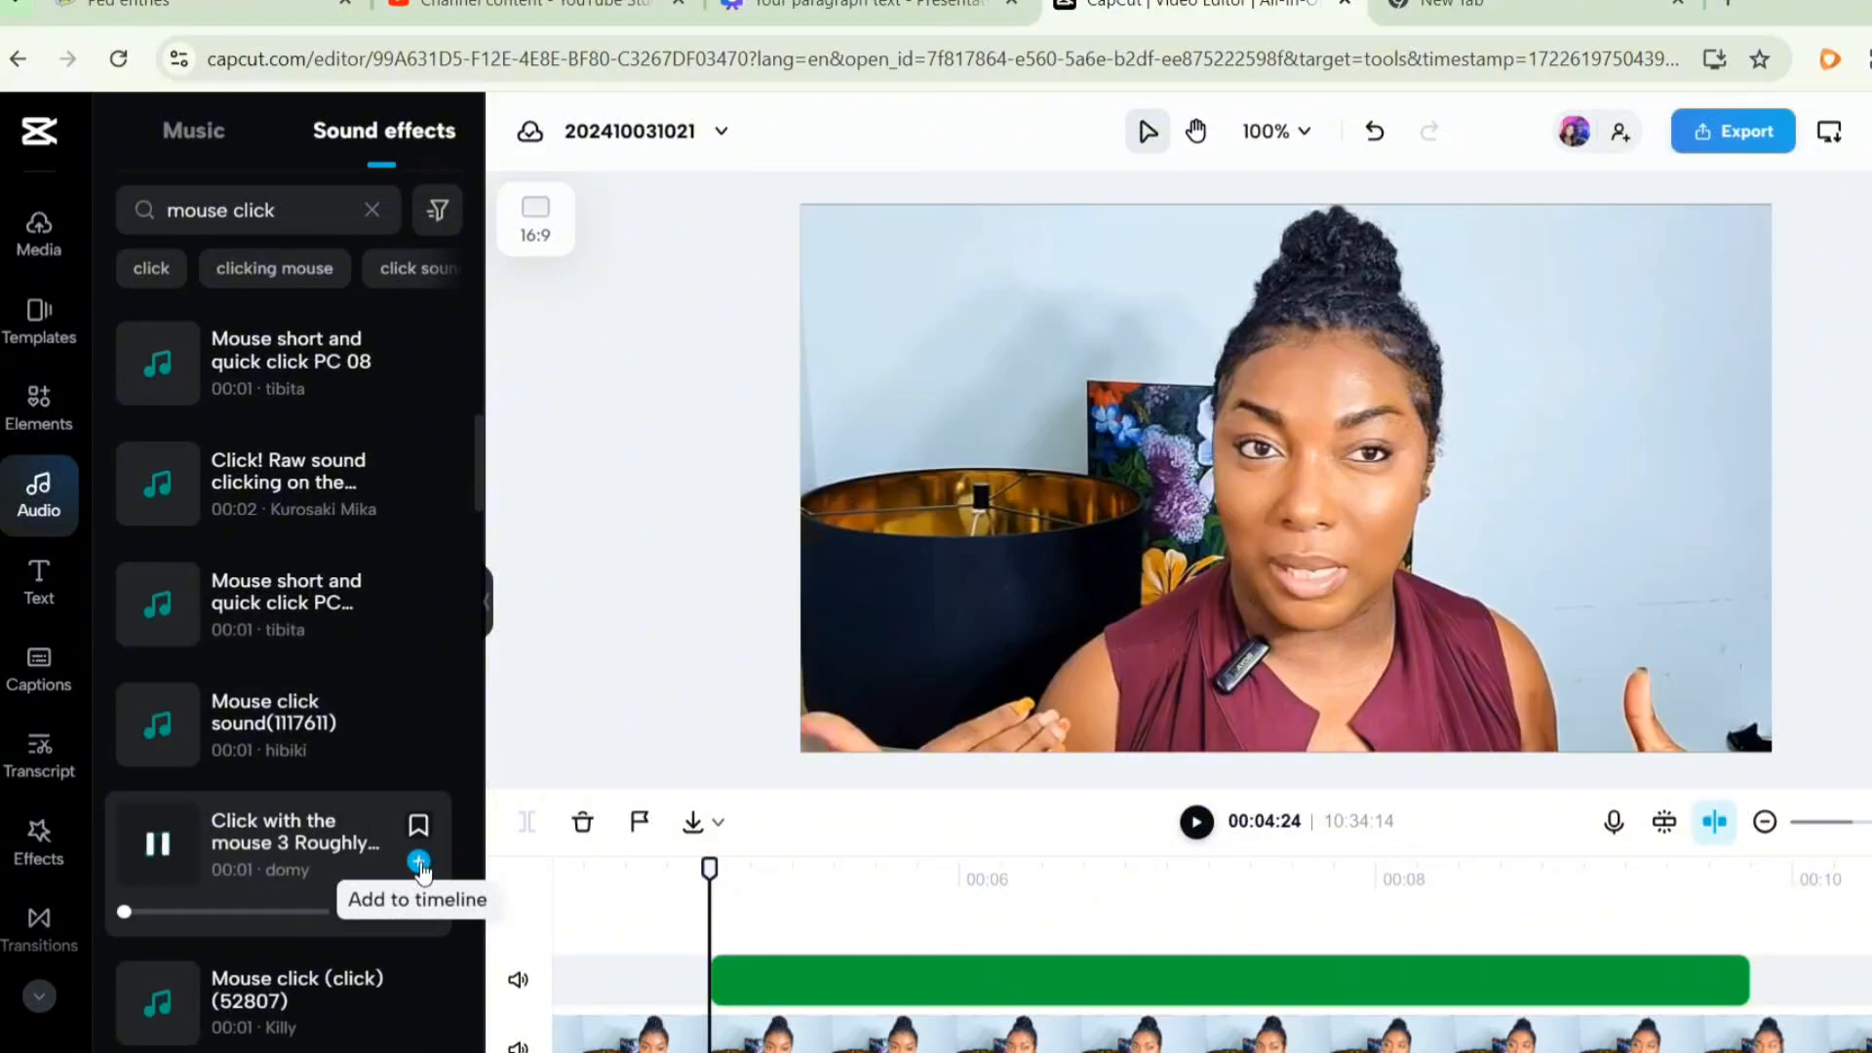
scroll(244, 682, down, 2)
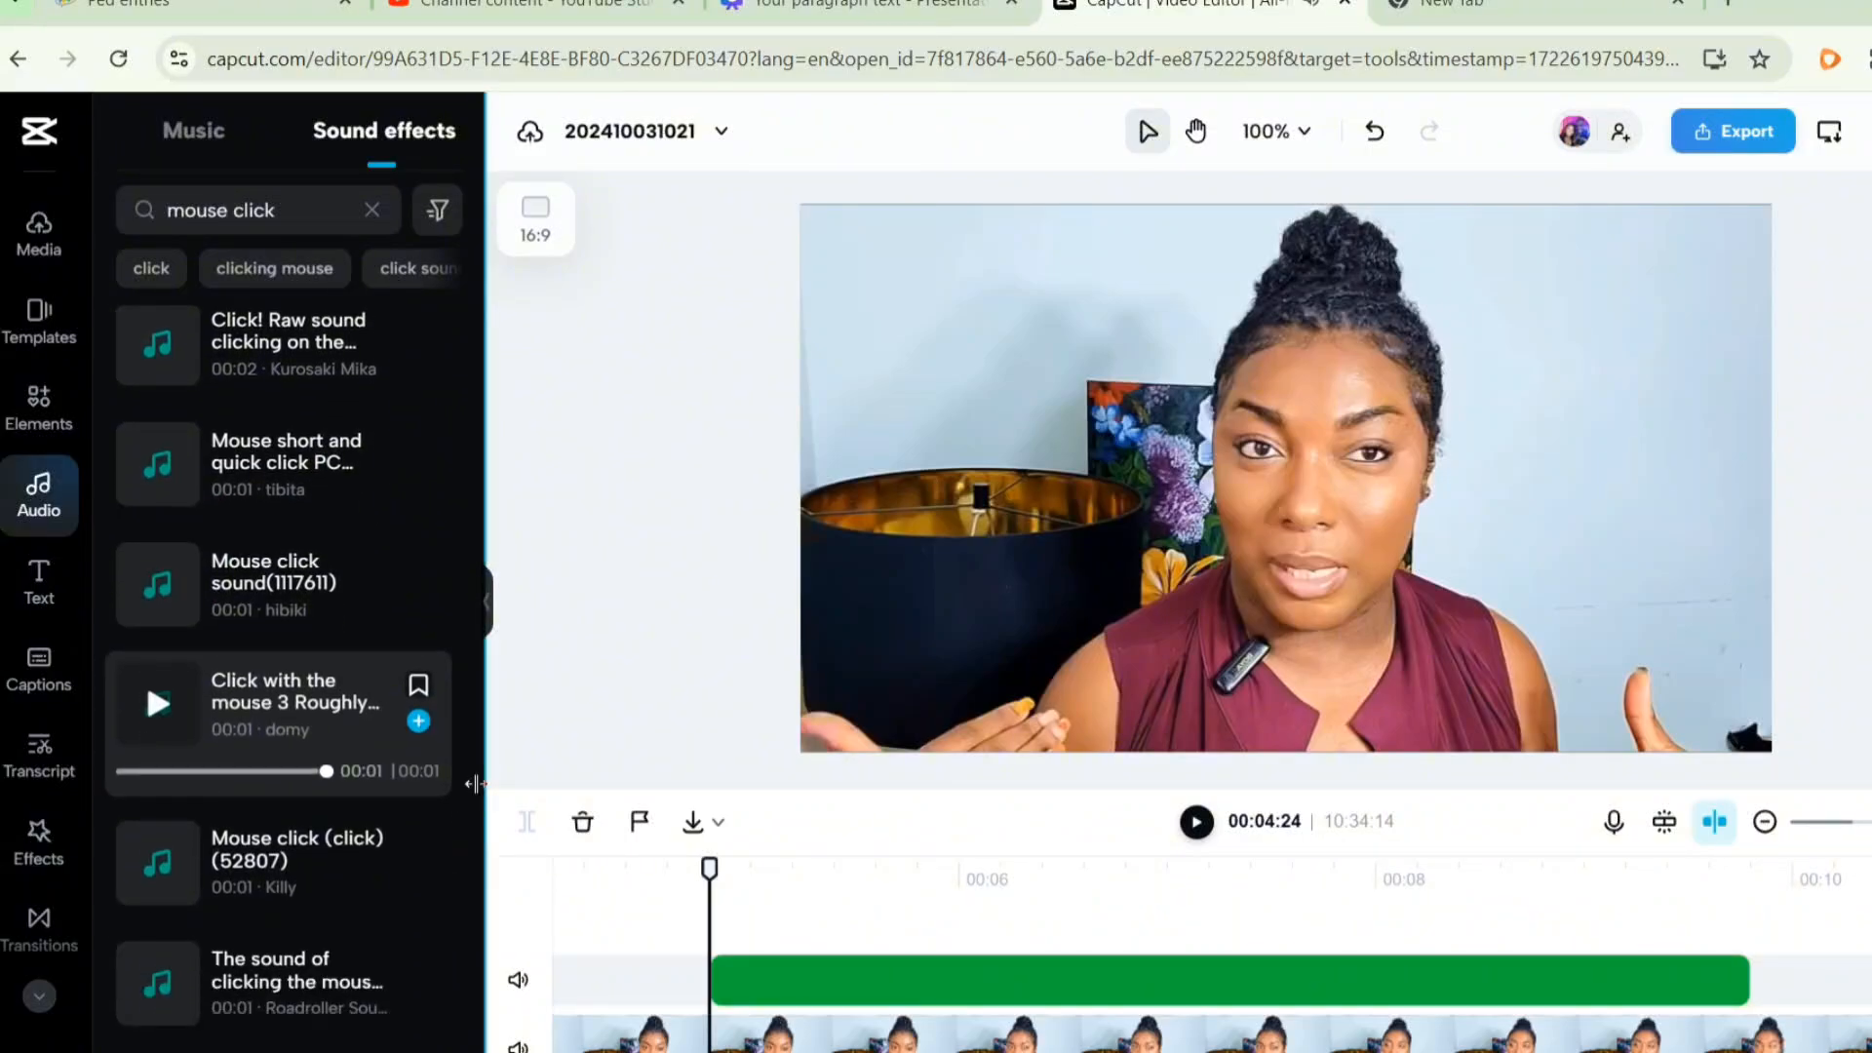
scroll(272, 673, up, 3)
scroll(306, 292, up, 3)
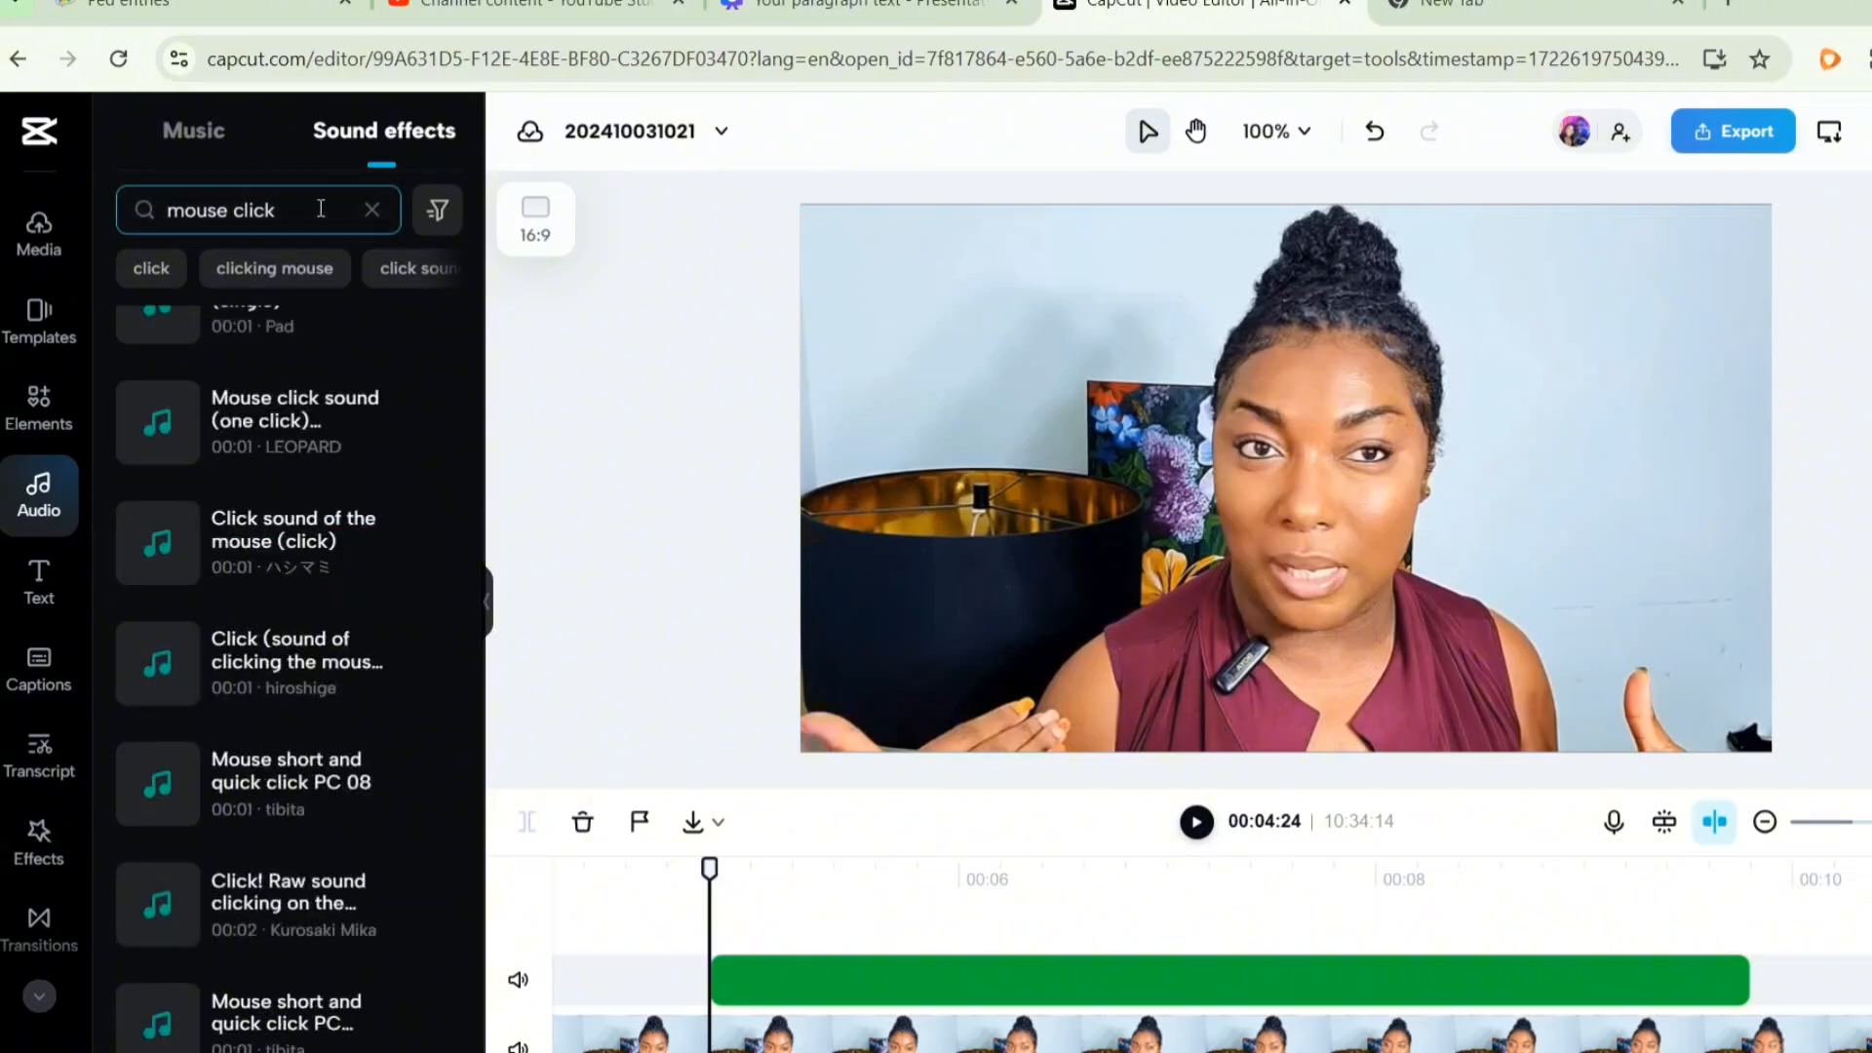
- Search sound effects for ding and add the 'Ding' effect to the timeline
click(321, 209)
text(ding)
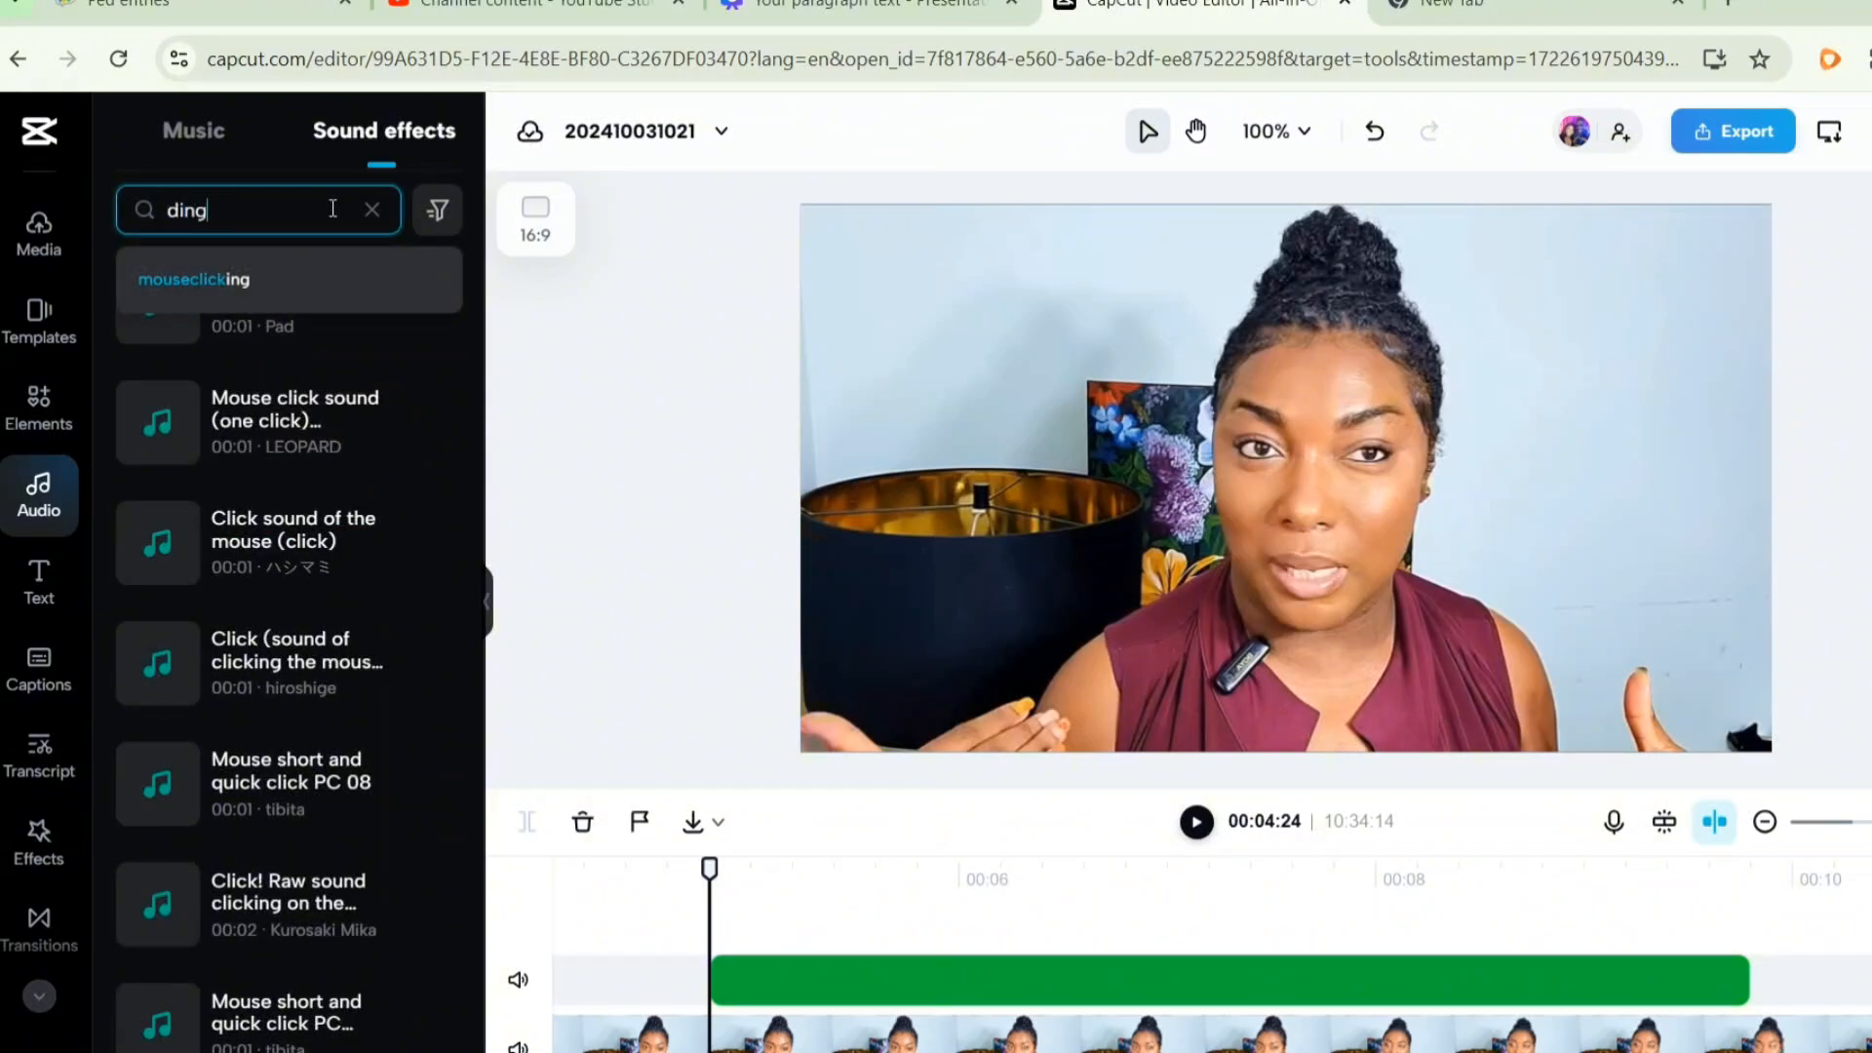
key(Return)
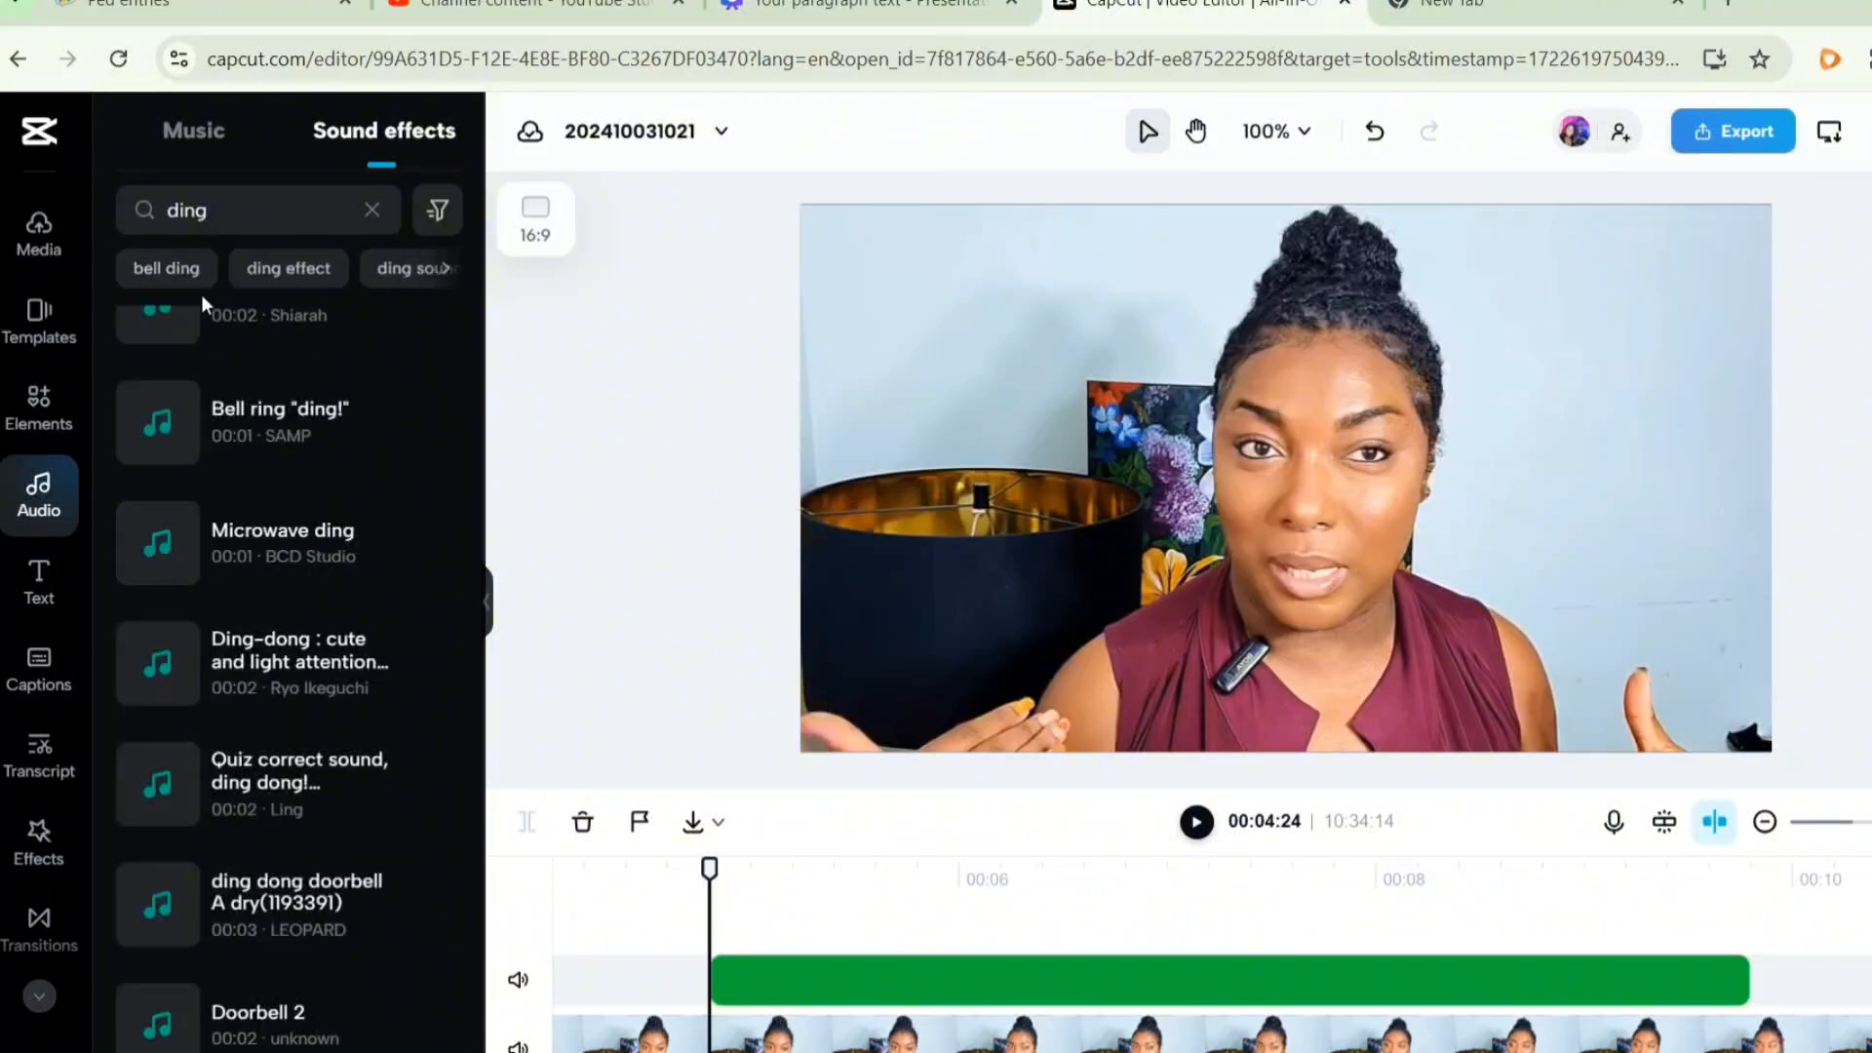
click(268, 481)
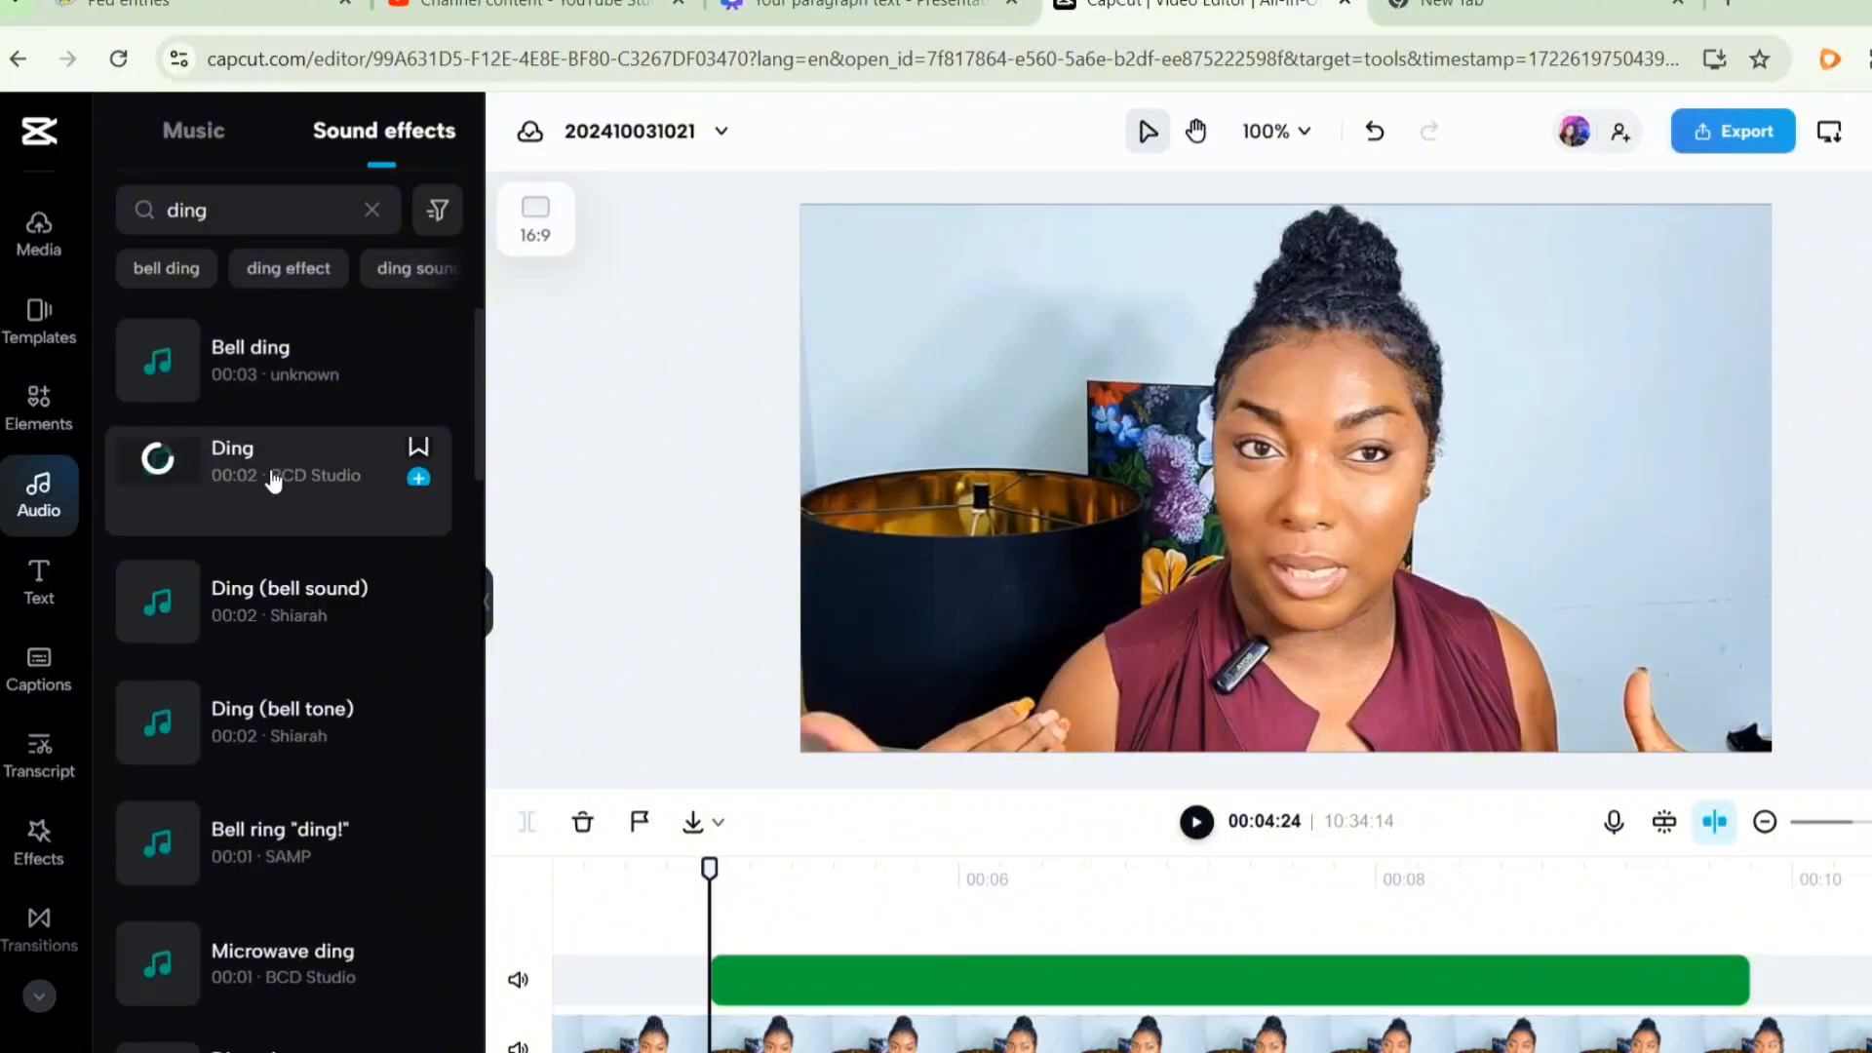
- Search sound effects for whoosh and add the 'swish_whoosh (large)' effect to the timeline
click(294, 213)
double_click(294, 212)
text(whoosh)
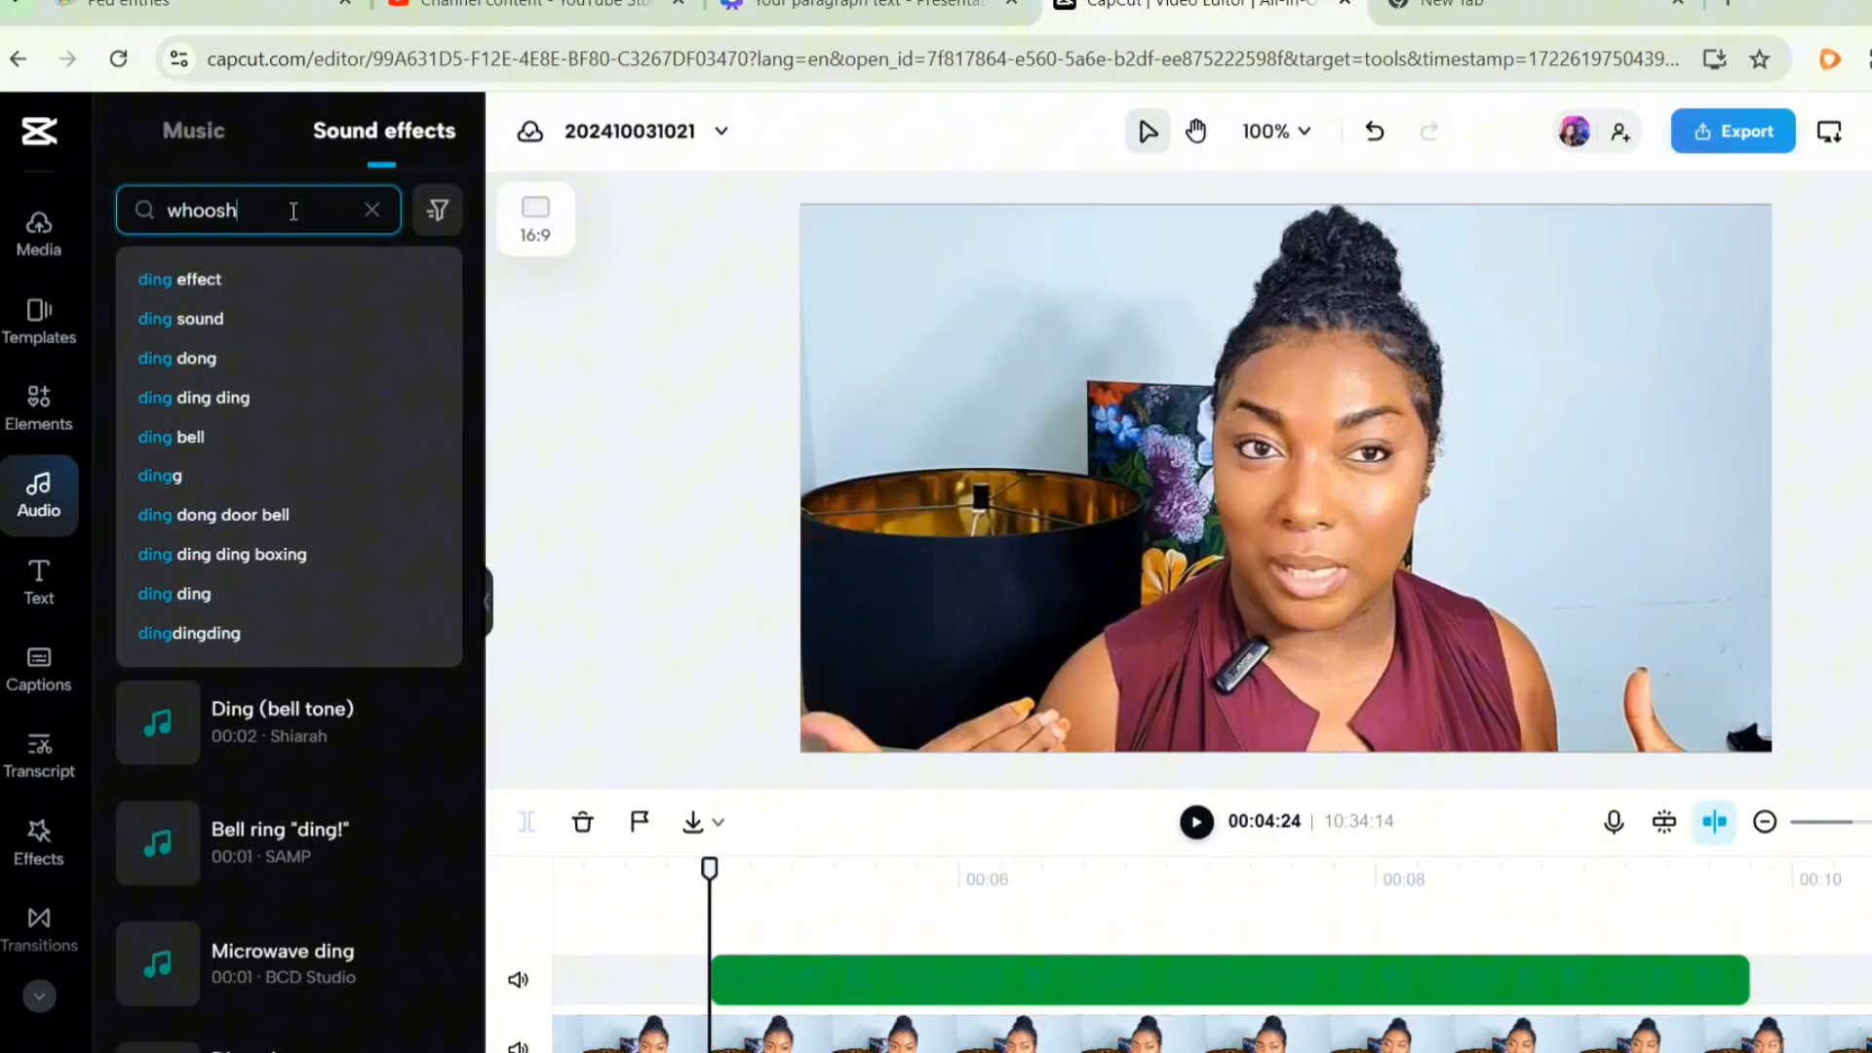
key(Return)
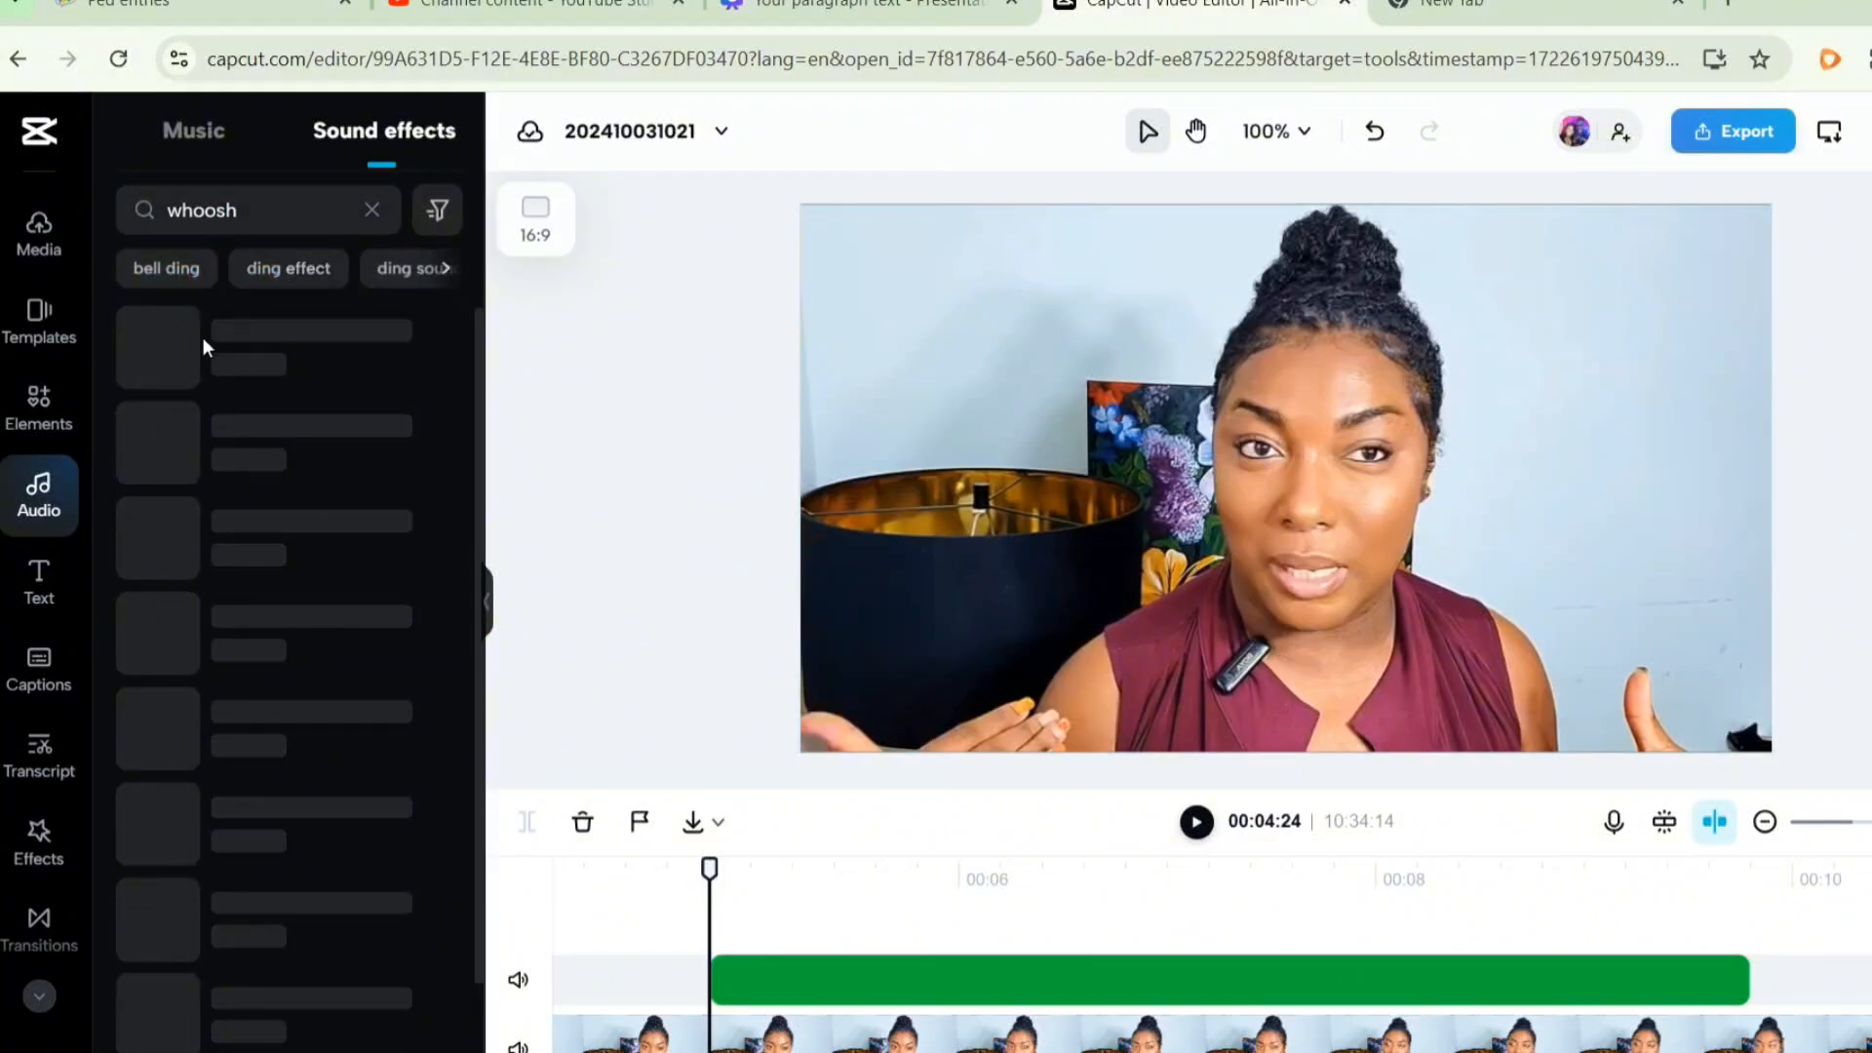
click(299, 366)
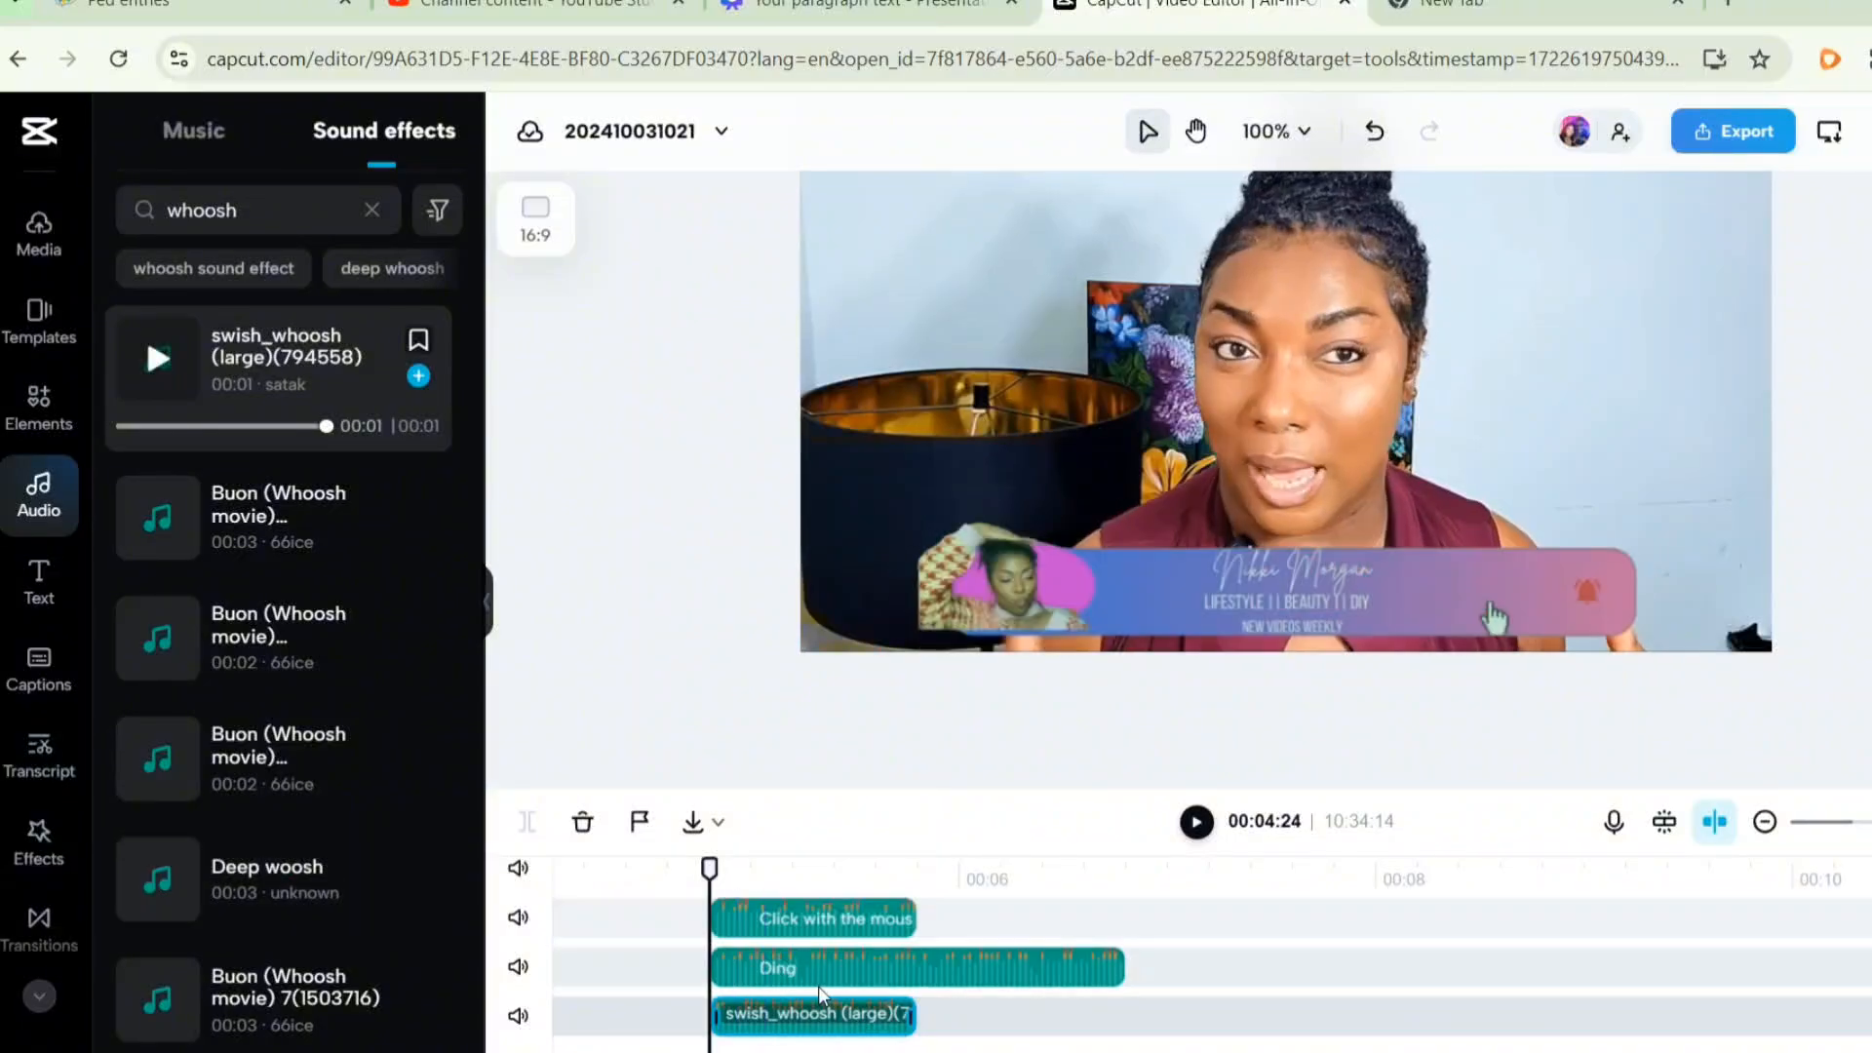
- Move the Ding effect after the click sound and the whoosh effect to near the overlay's end on the timeline
scroll(1199, 1021, up, 2)
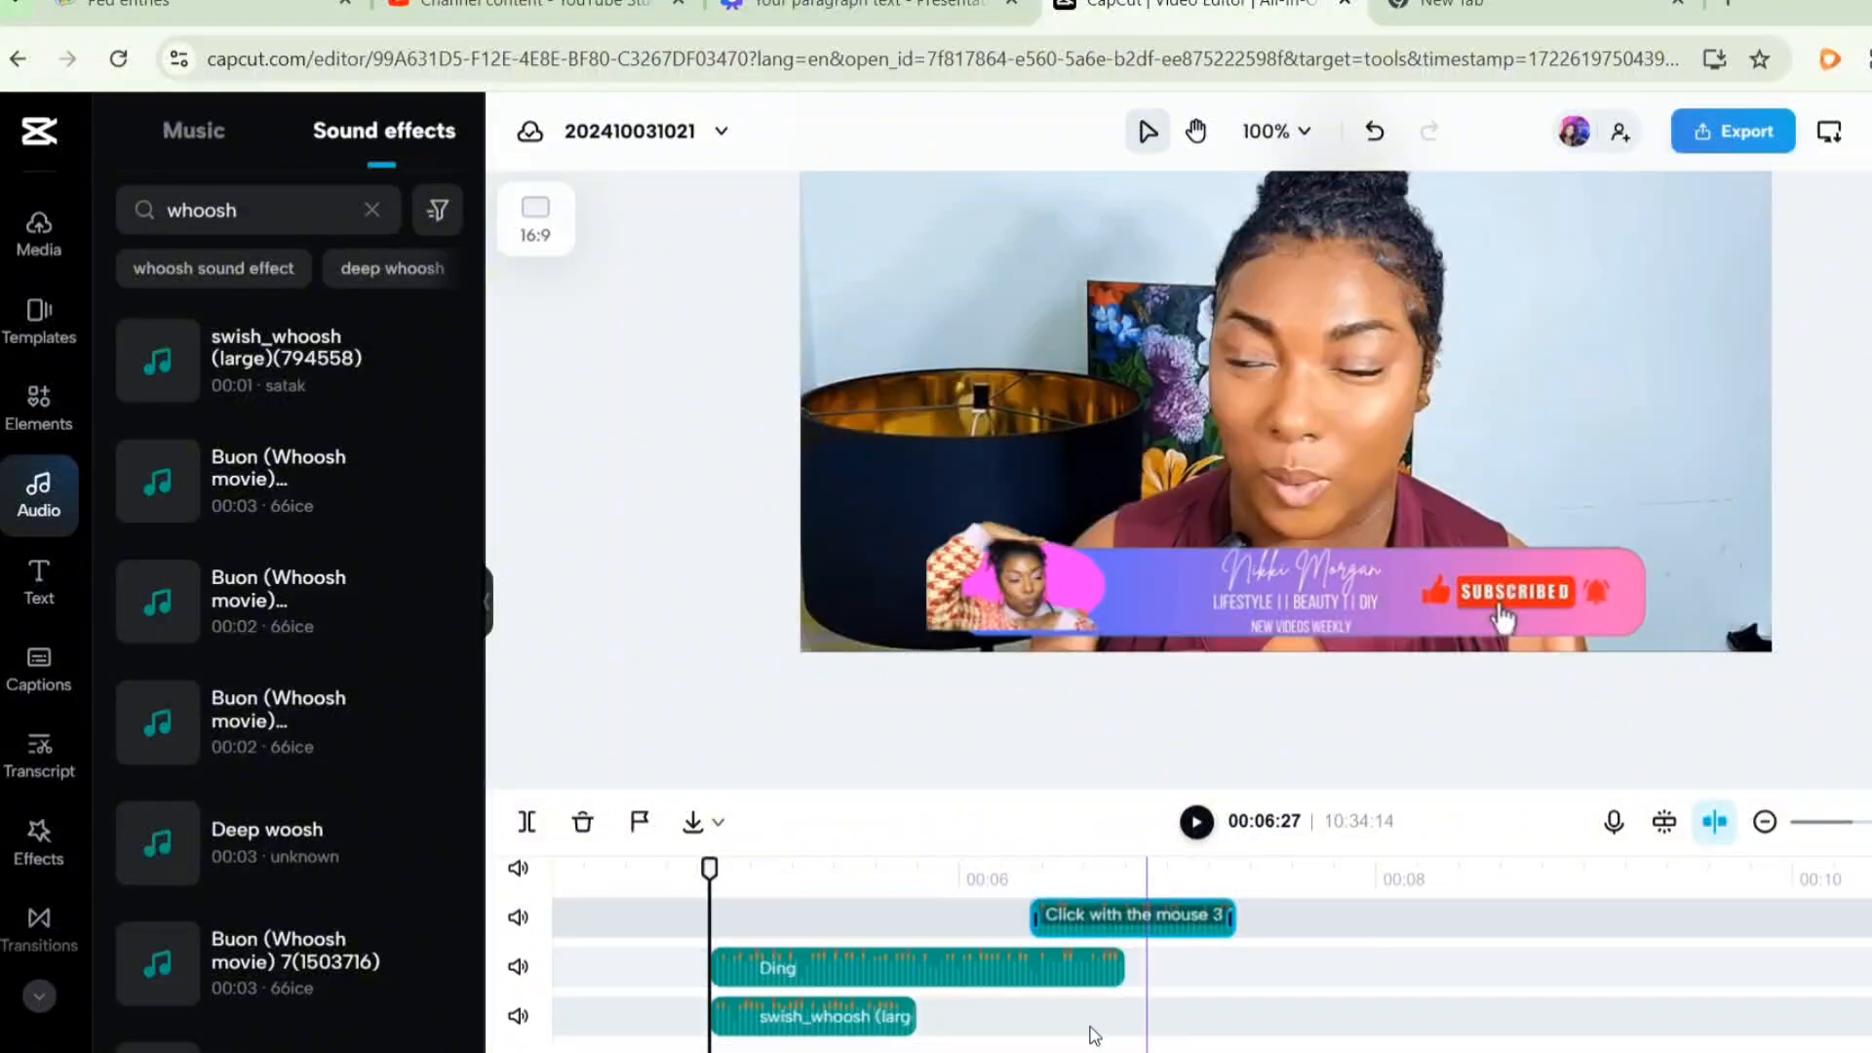
drag(1014, 988, 1564, 991)
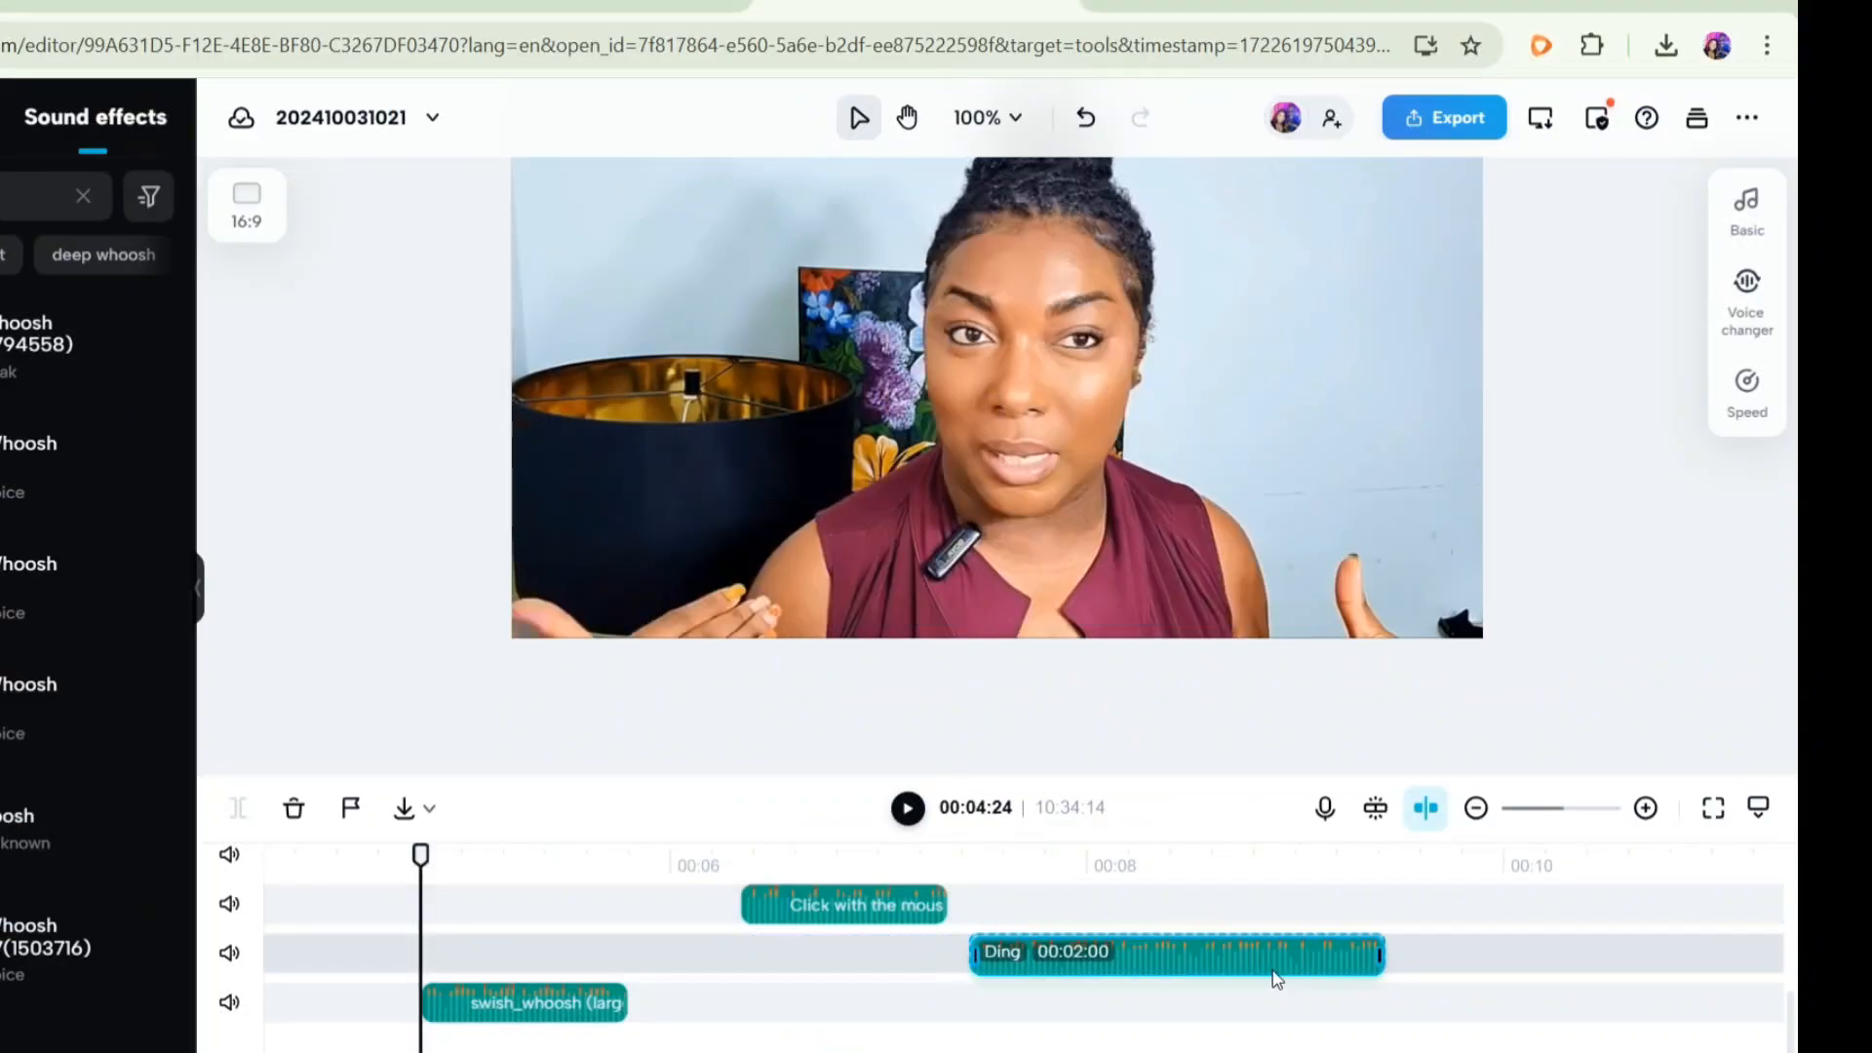
drag(526, 1003, 1499, 1019)
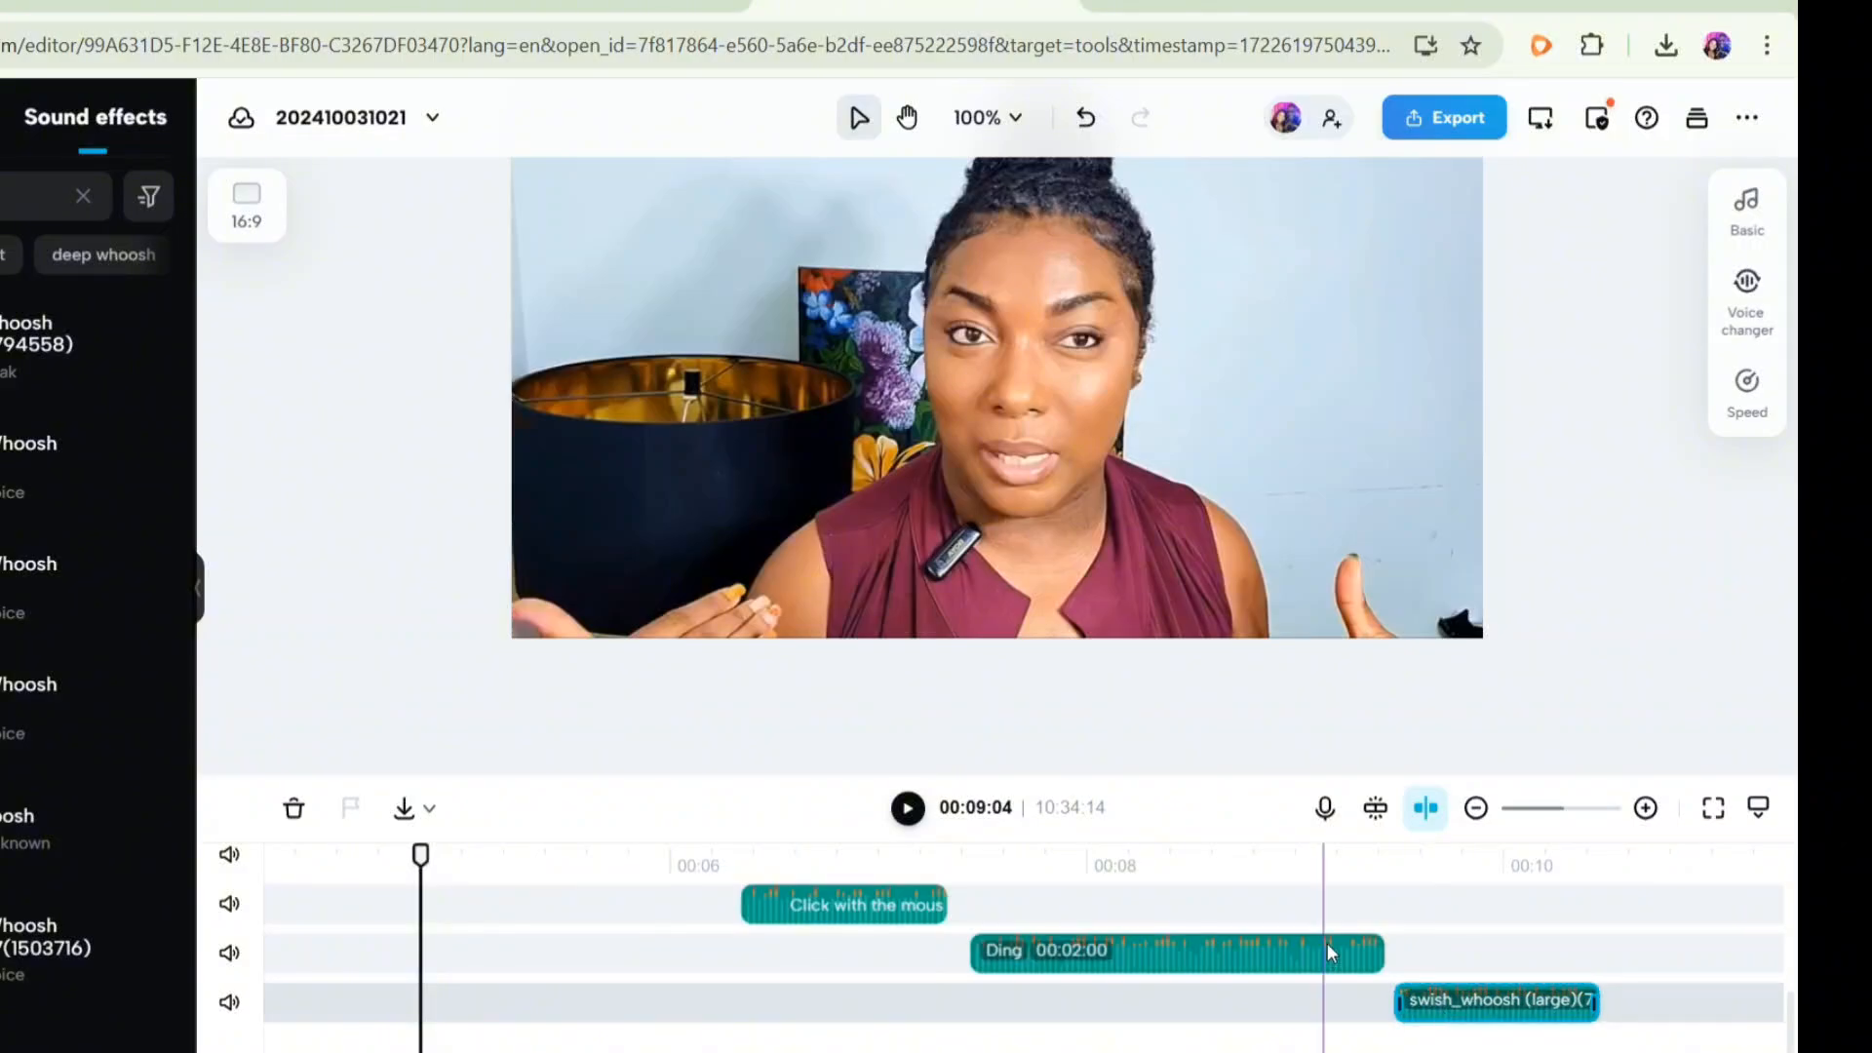
scroll(1337, 948, up, 3)
scroll(1337, 947, down, 3)
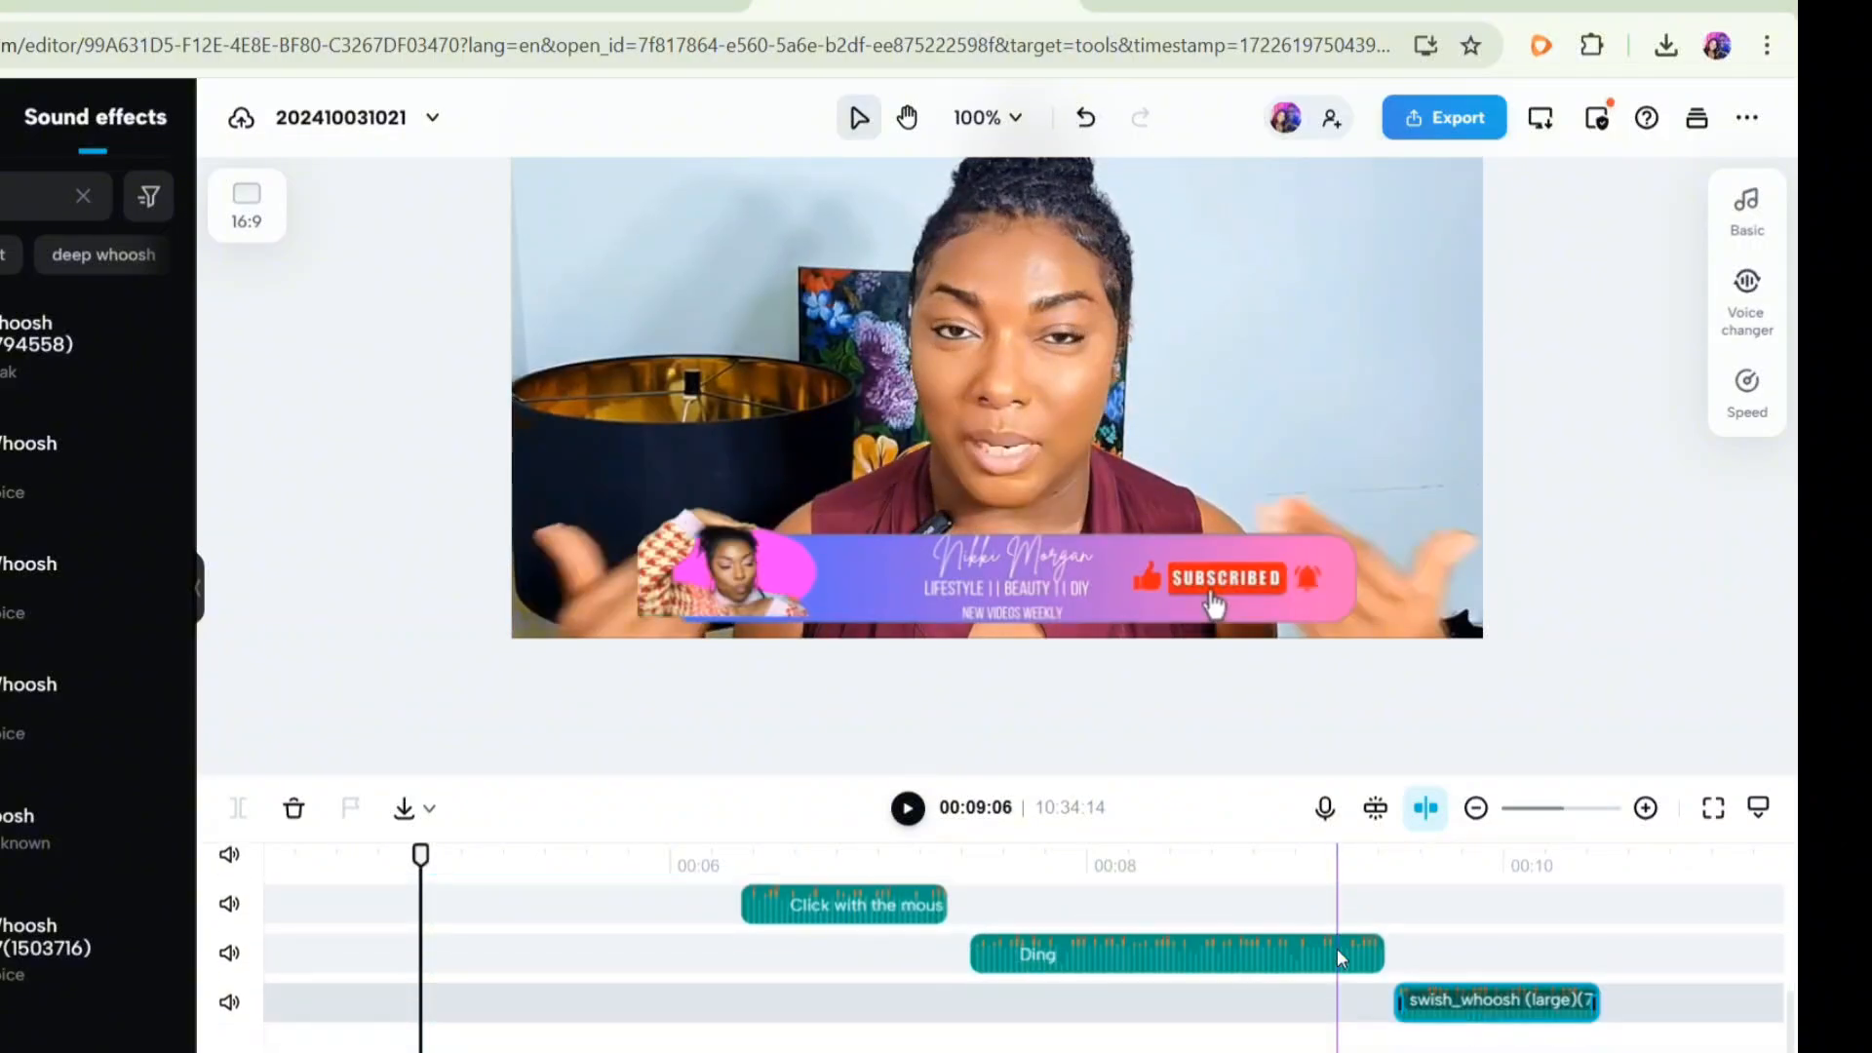
scroll(1419, 926, up, 3)
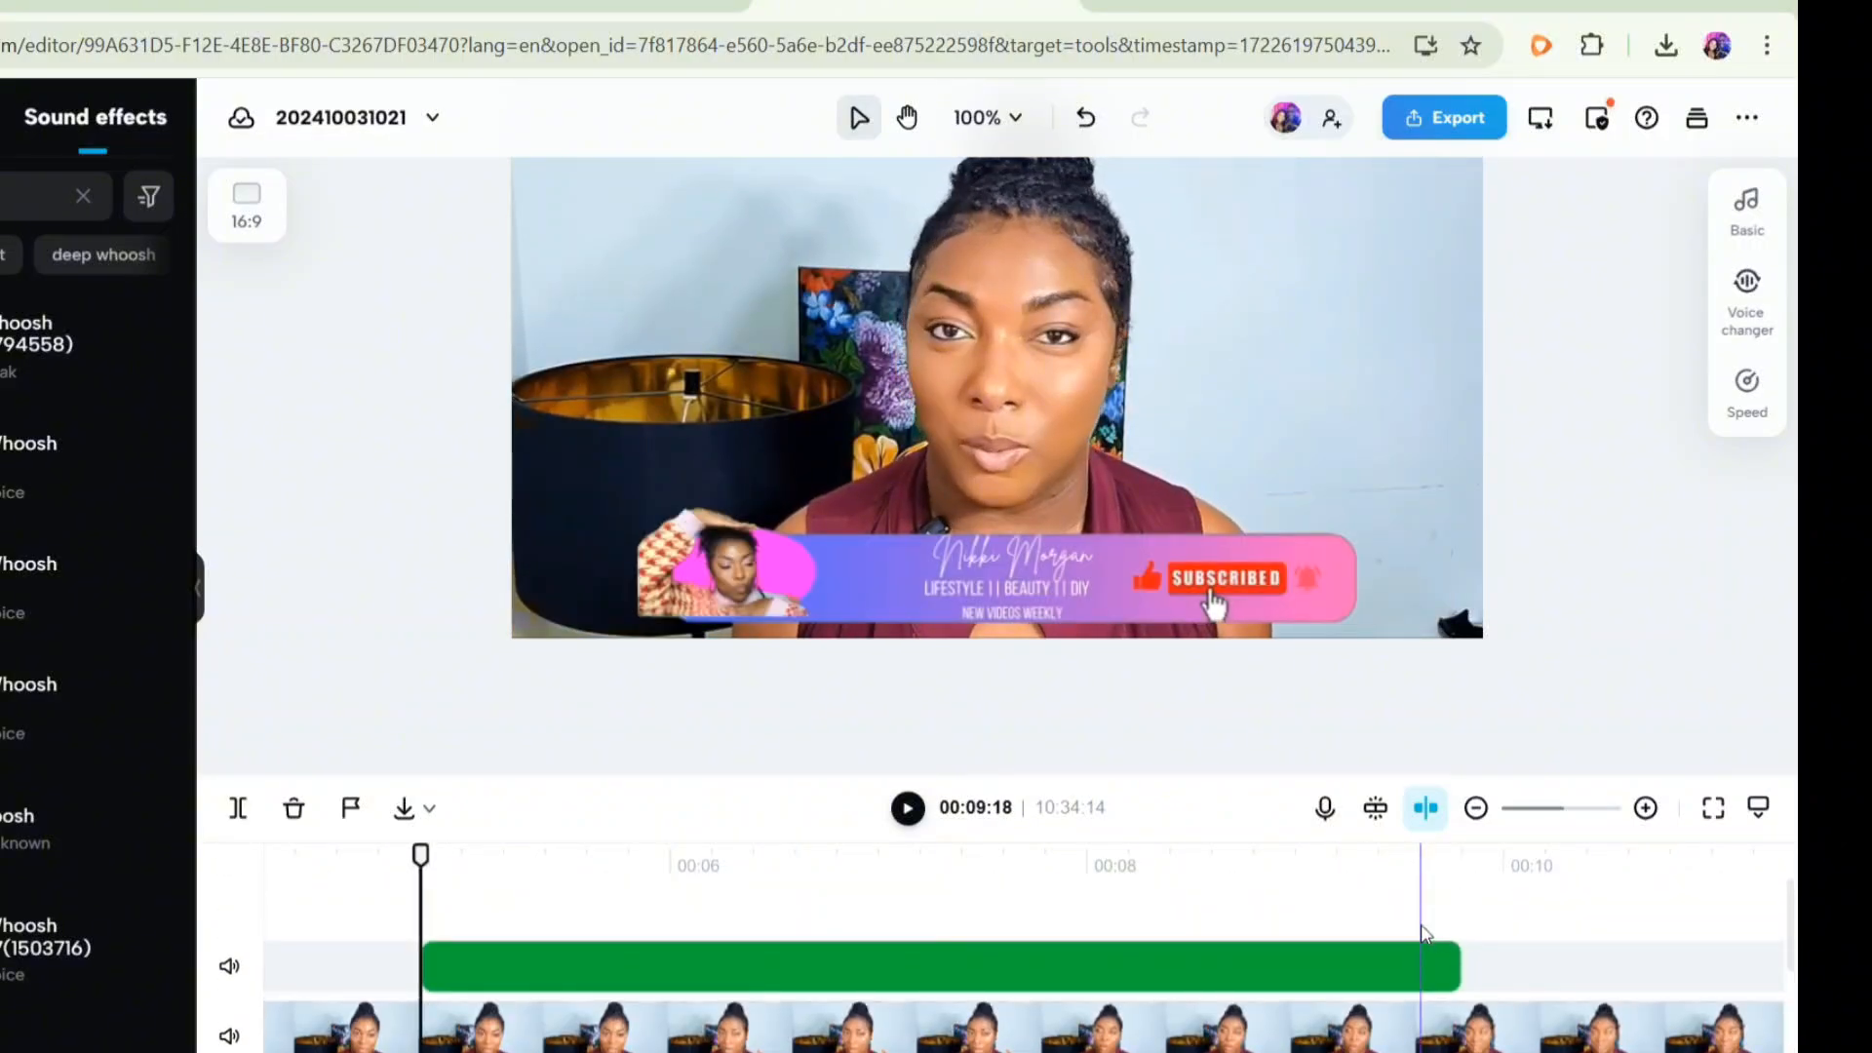
scroll(1433, 936, down, 3)
scroll(1457, 968, up, 3)
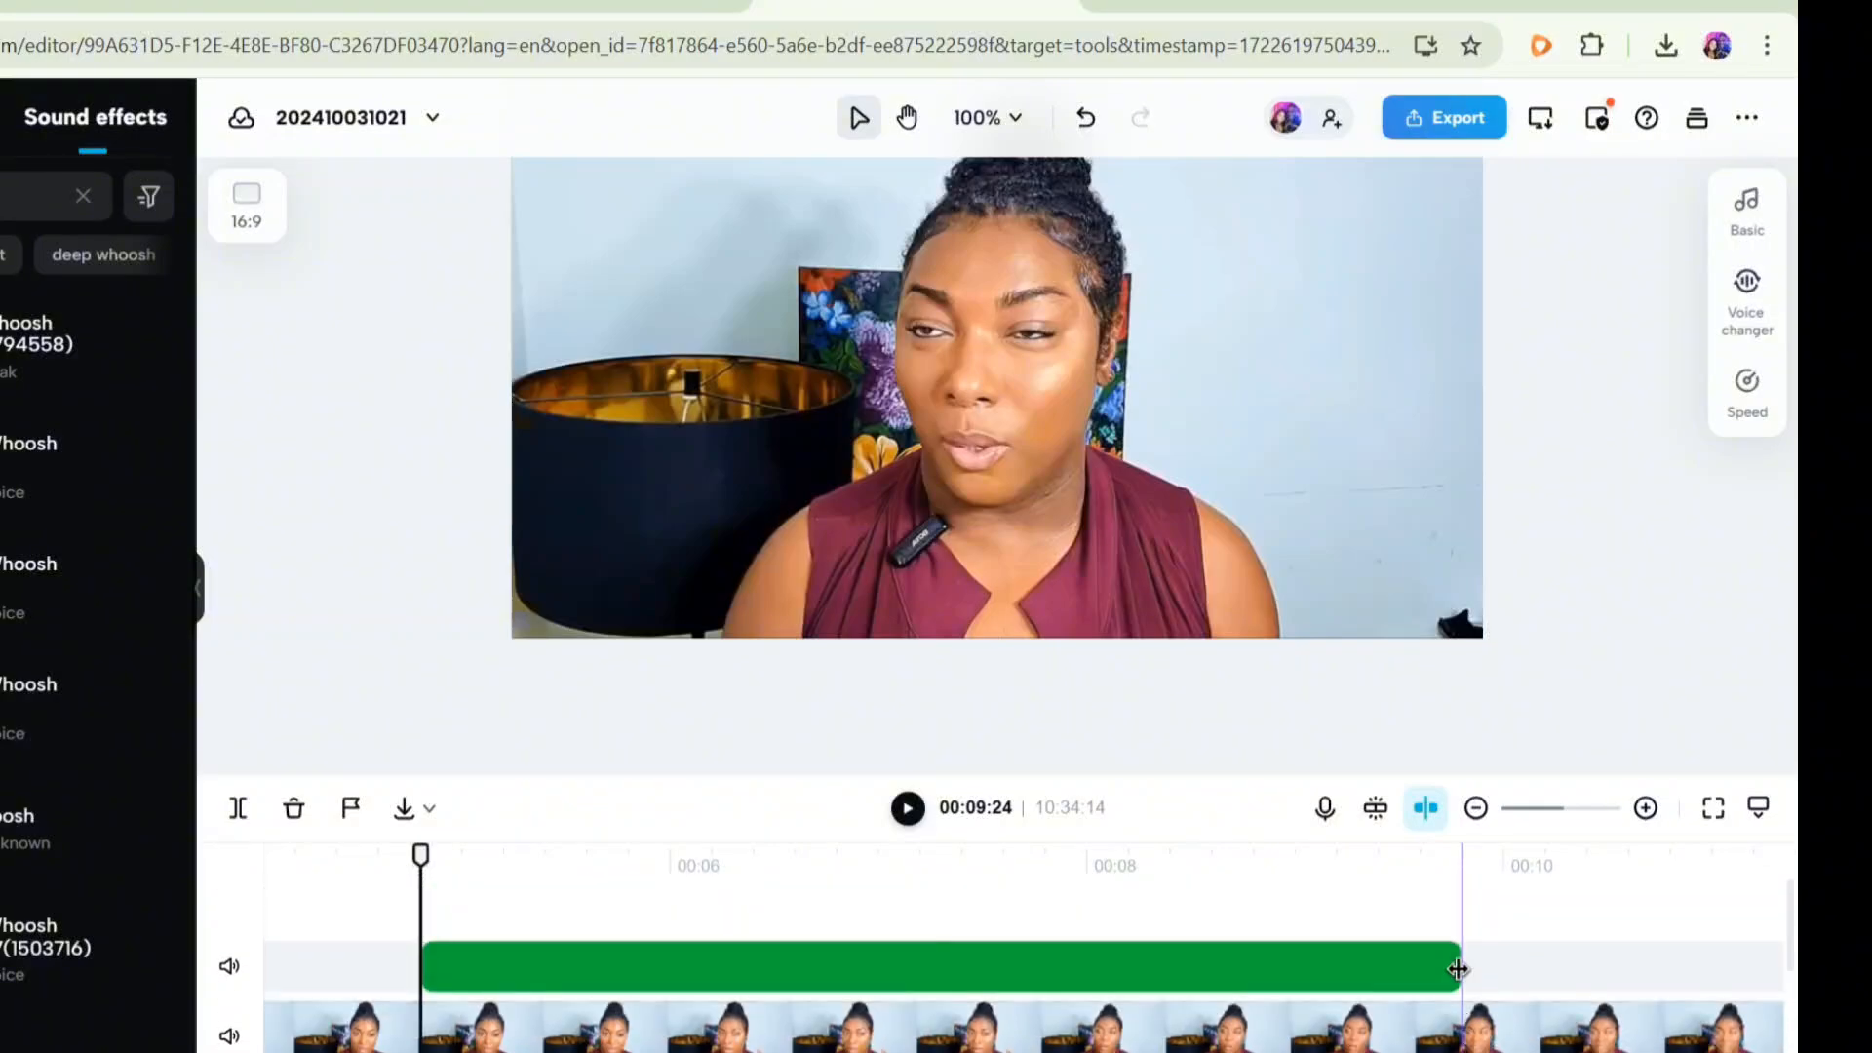